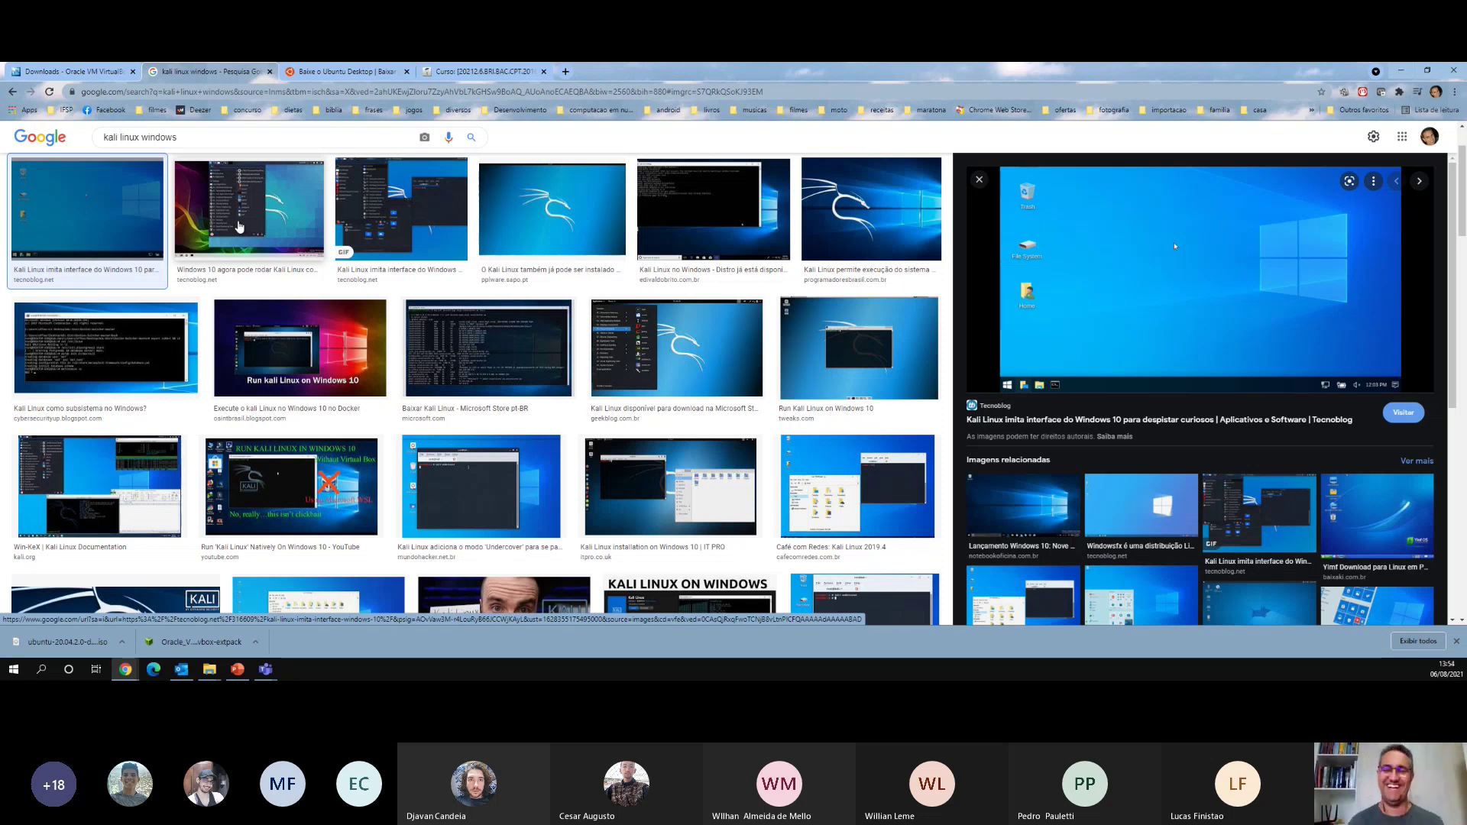
# - Close the Kali Linux image search page, minimize the browser and Downloads windows, and switch to VirtualBox
pyautogui.click(270, 72)
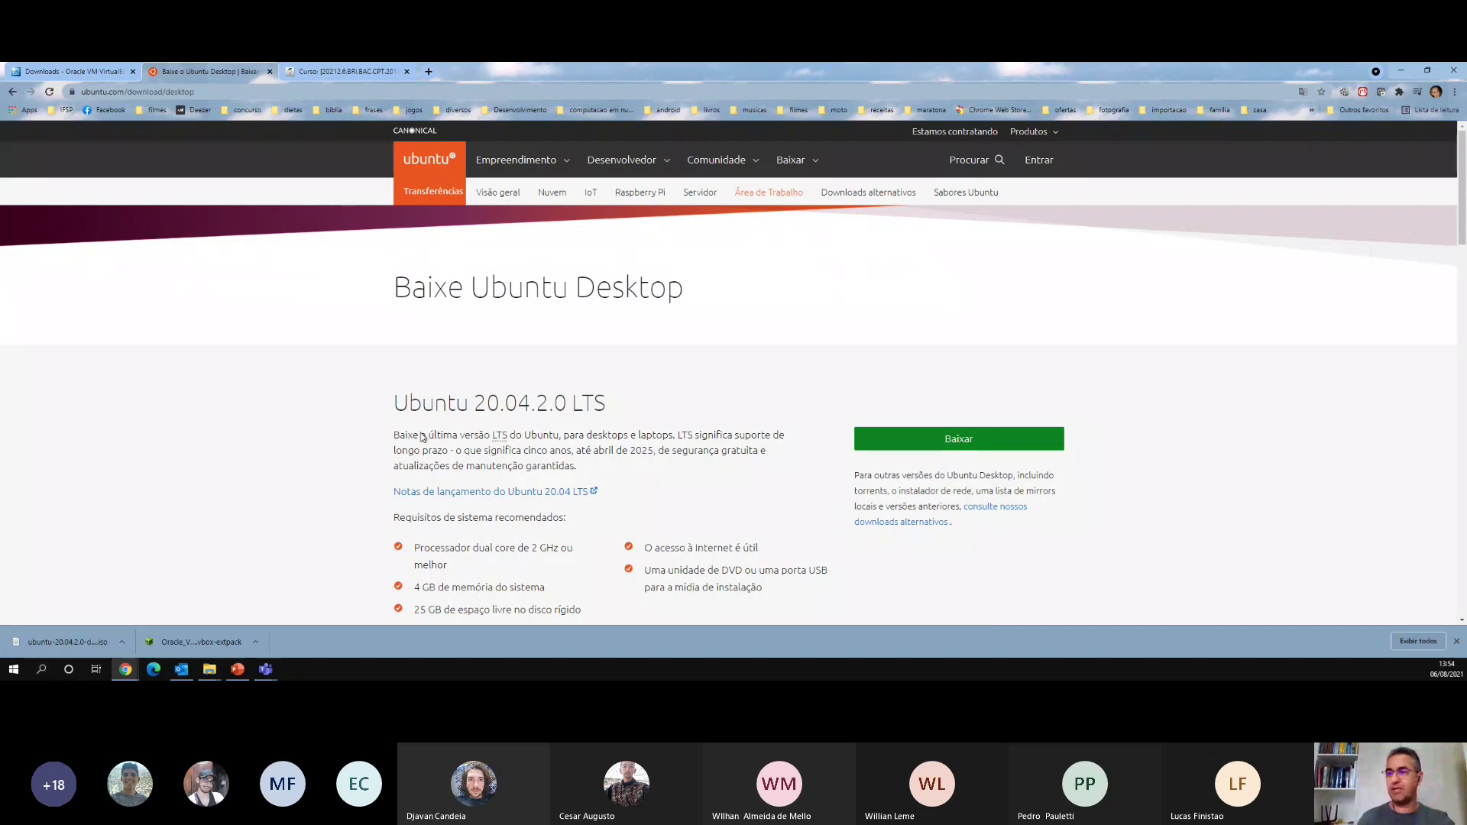
pyautogui.click(1403, 72)
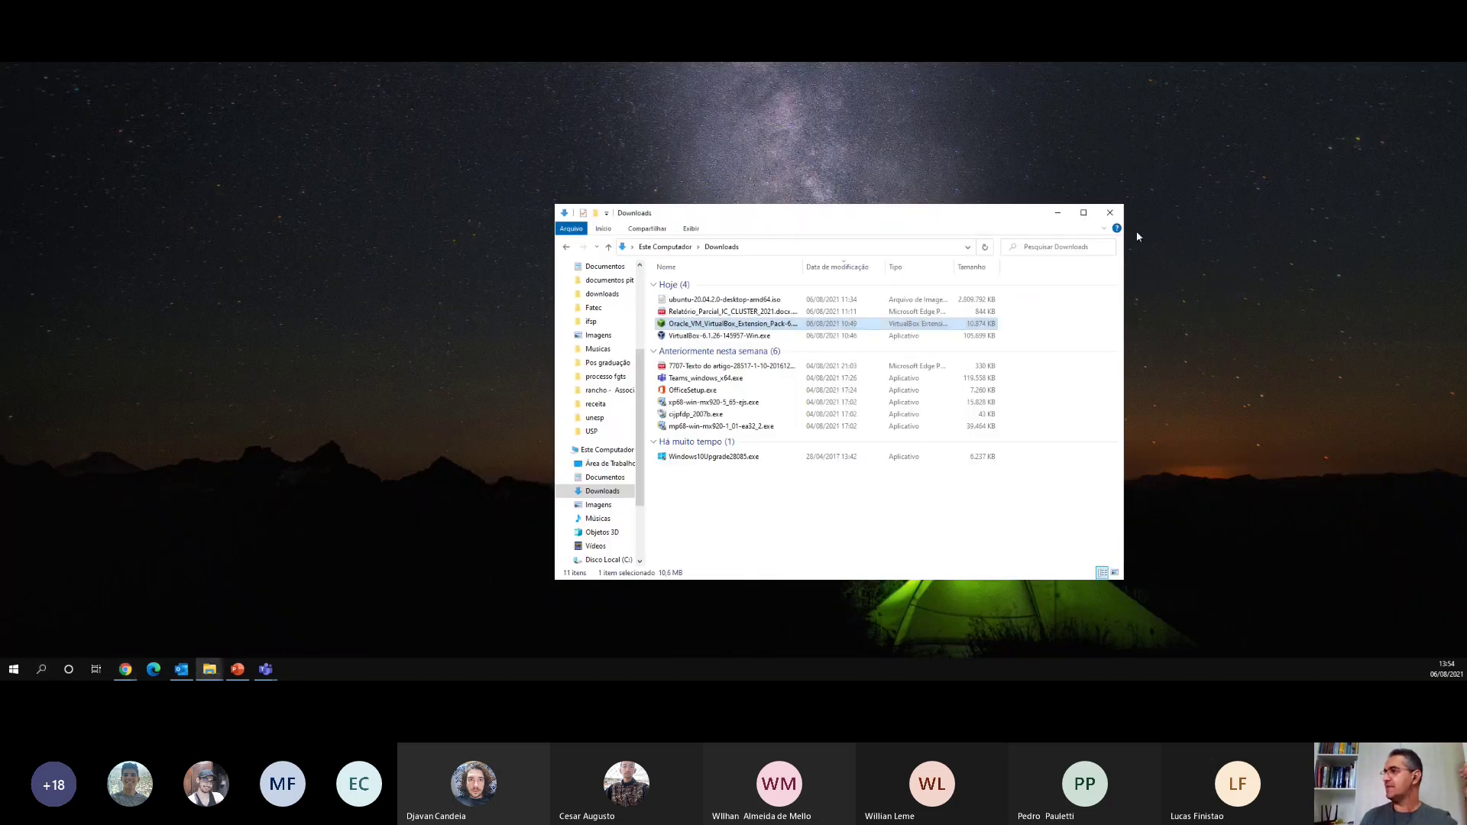
pyautogui.click(1058, 213)
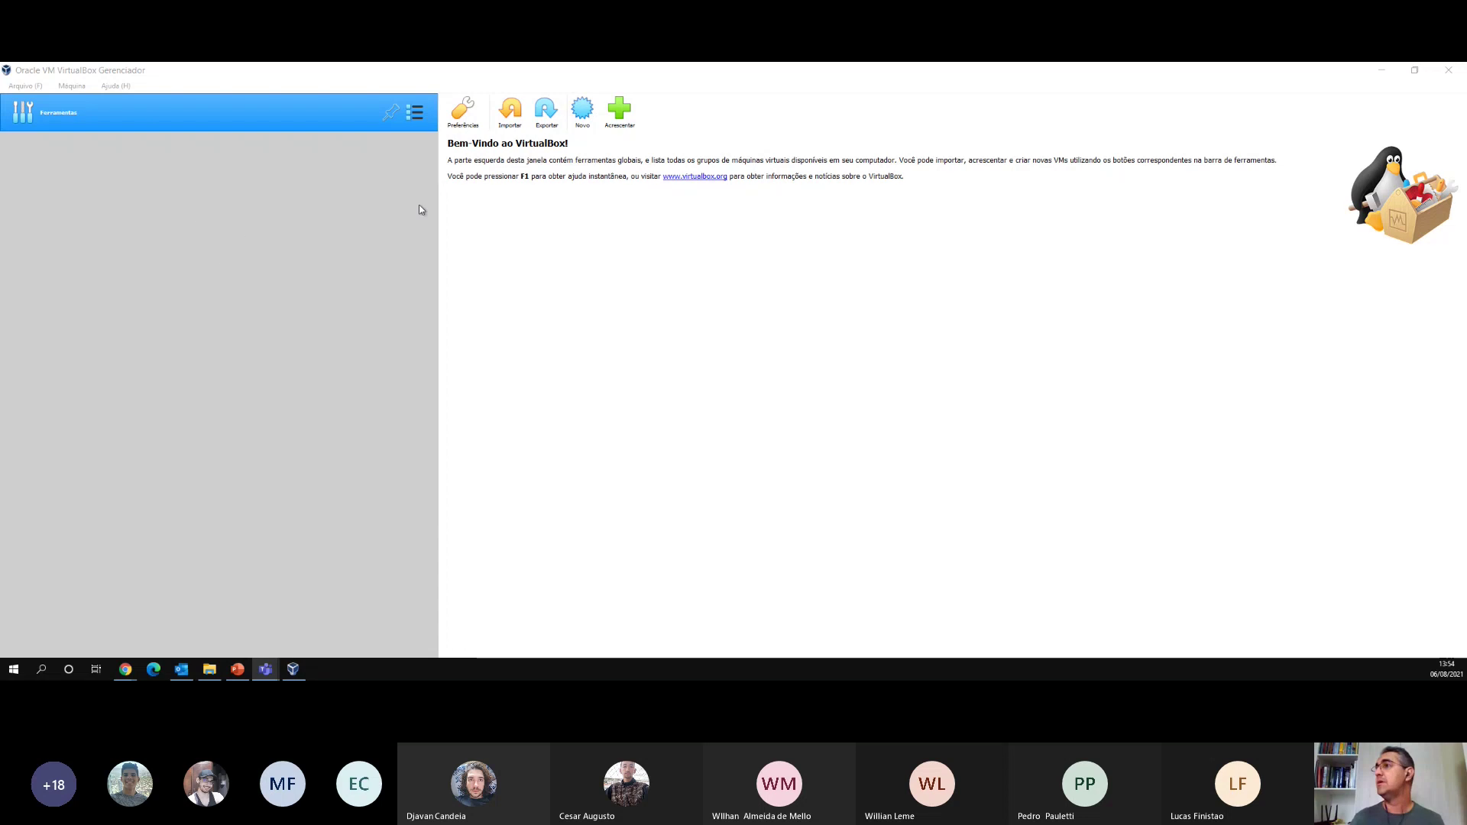
pyautogui.click(586, 118)
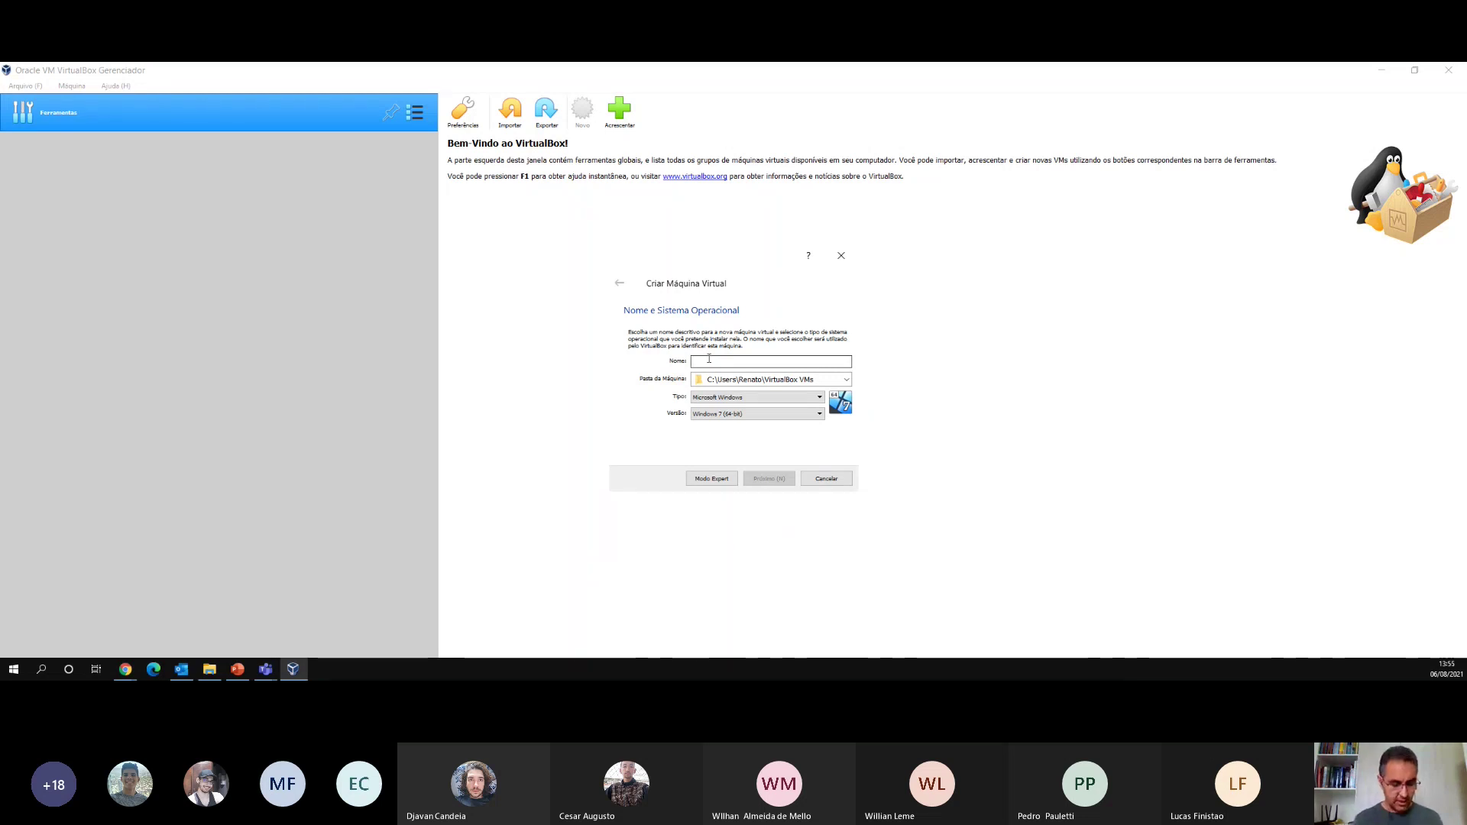
pyautogui.click(850, 262)
pyautogui.click(34, 86)
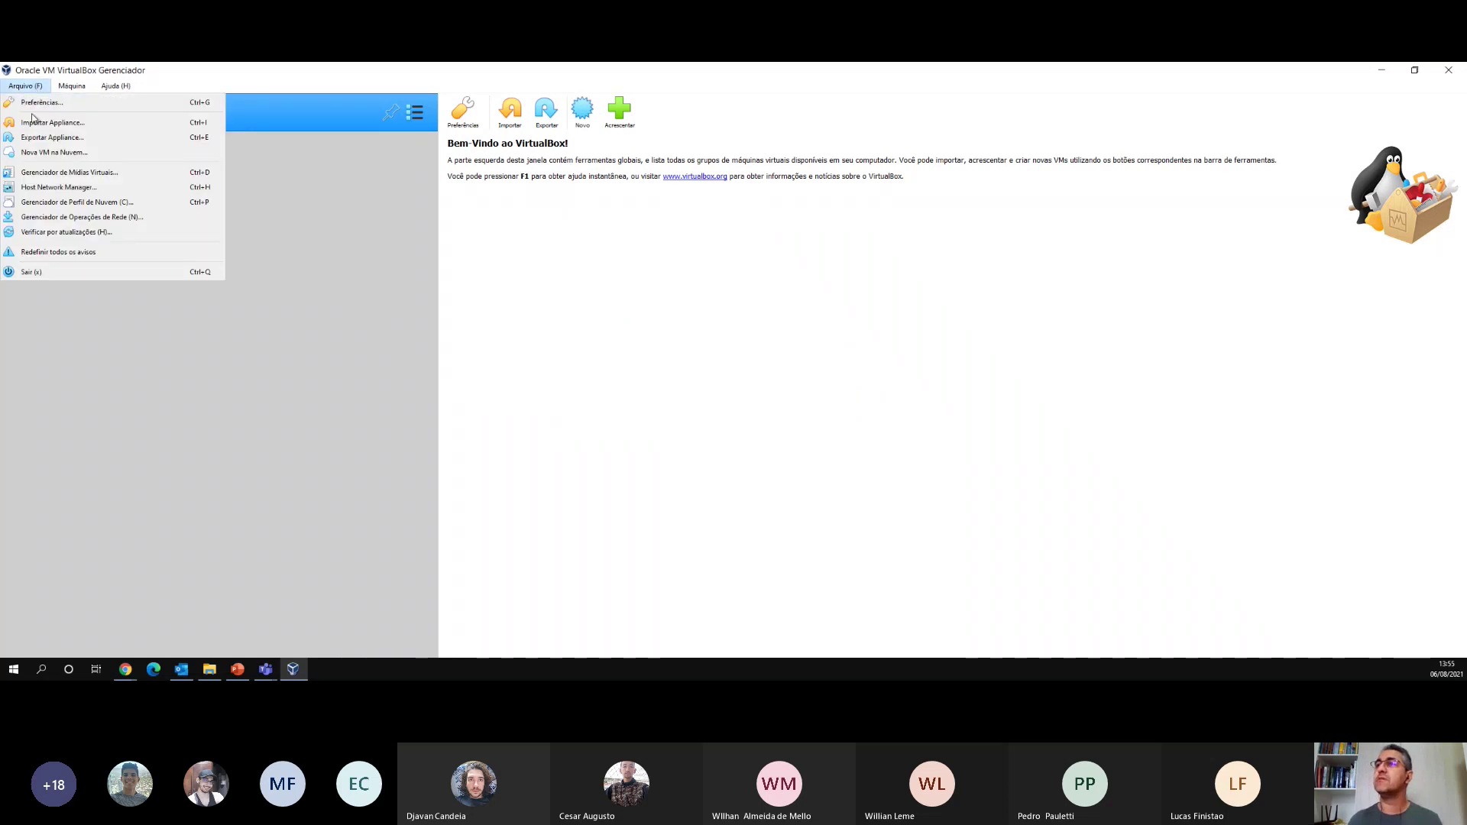
pyautogui.click(80, 102)
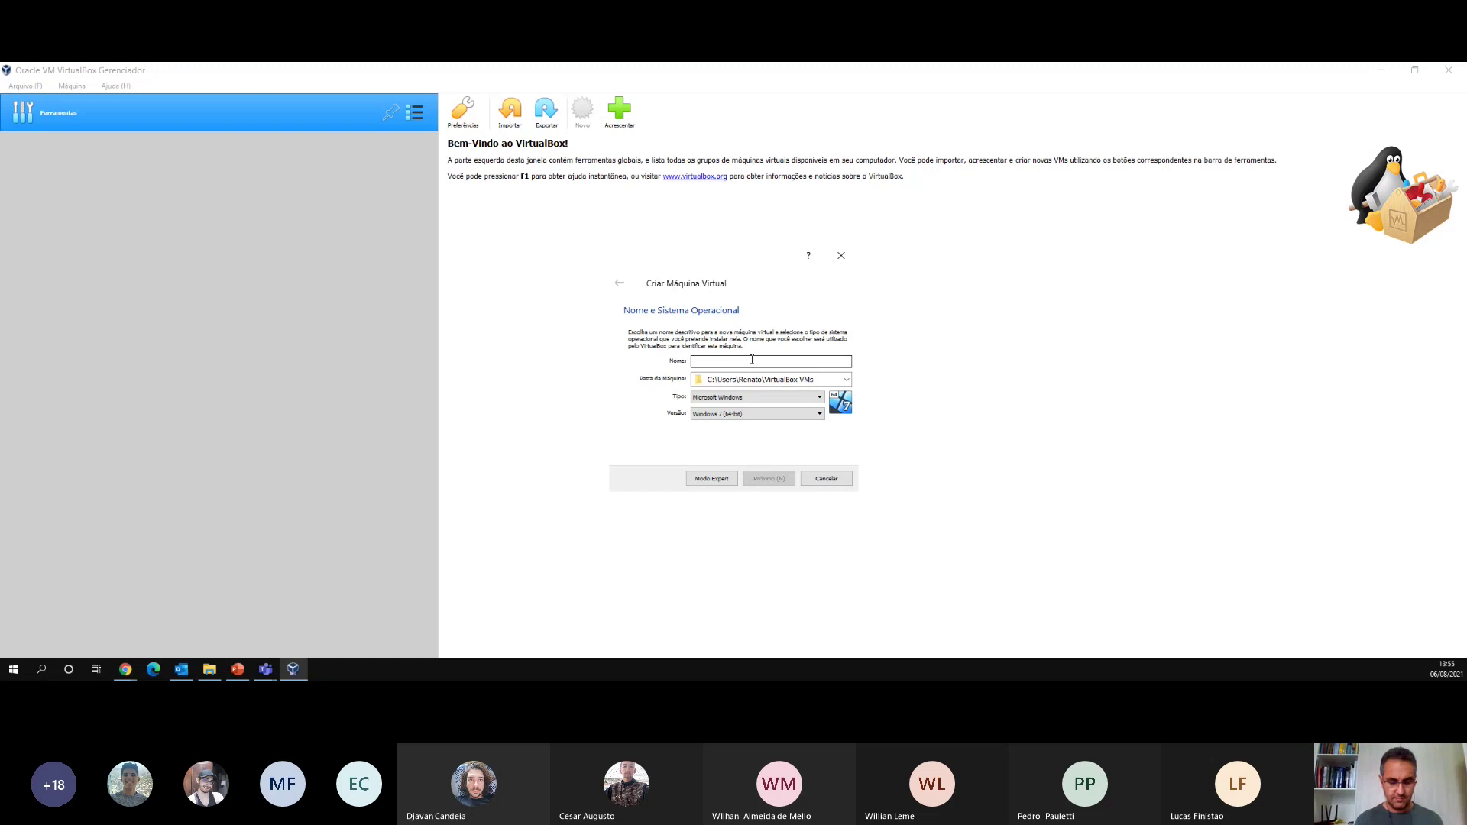
# - Start creating a new virtual machine and name it Linux Ubuntu
pyautogui.write('Linux')
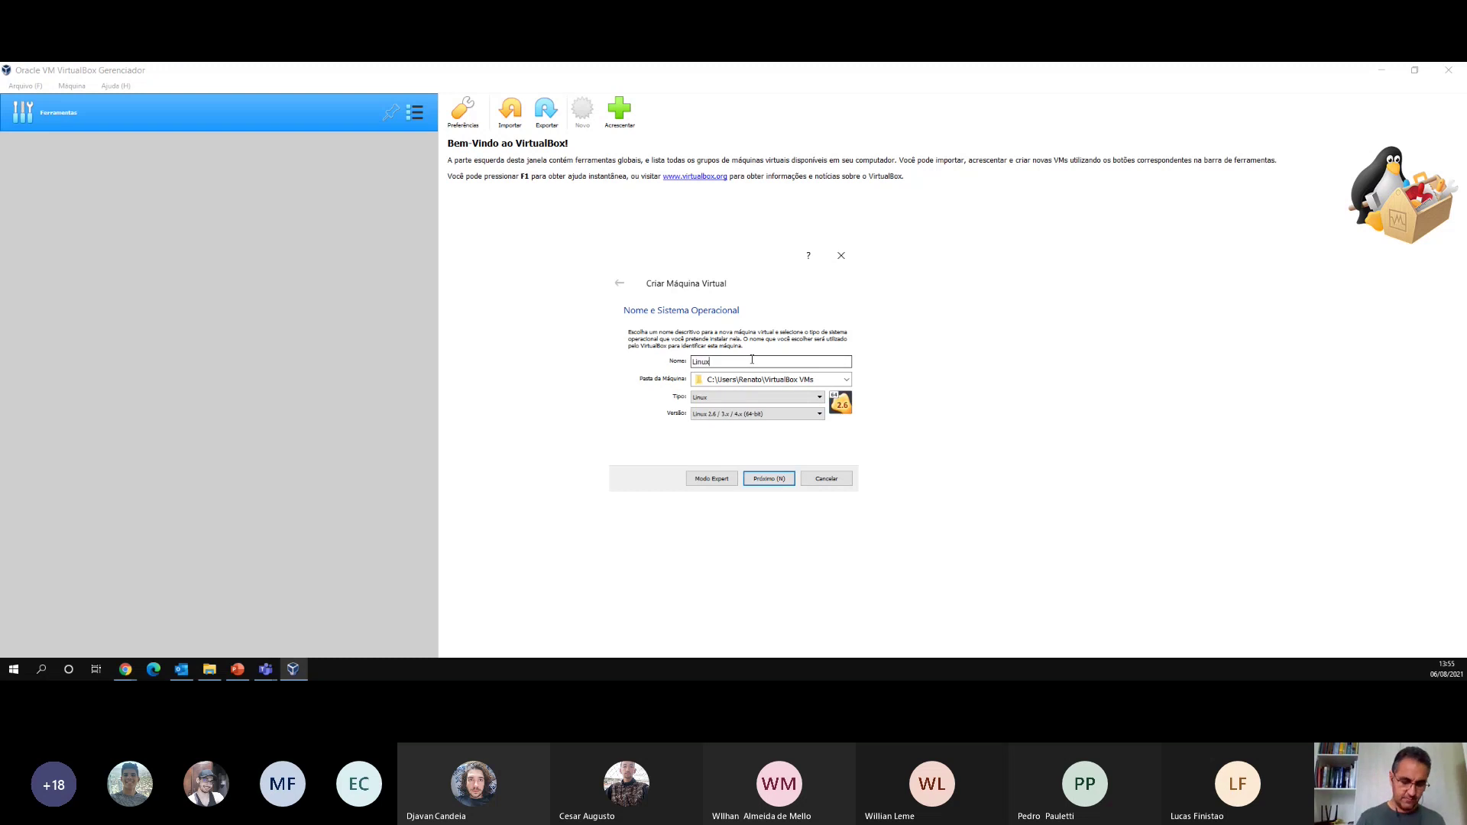
pyautogui.write(' Ubuntu')
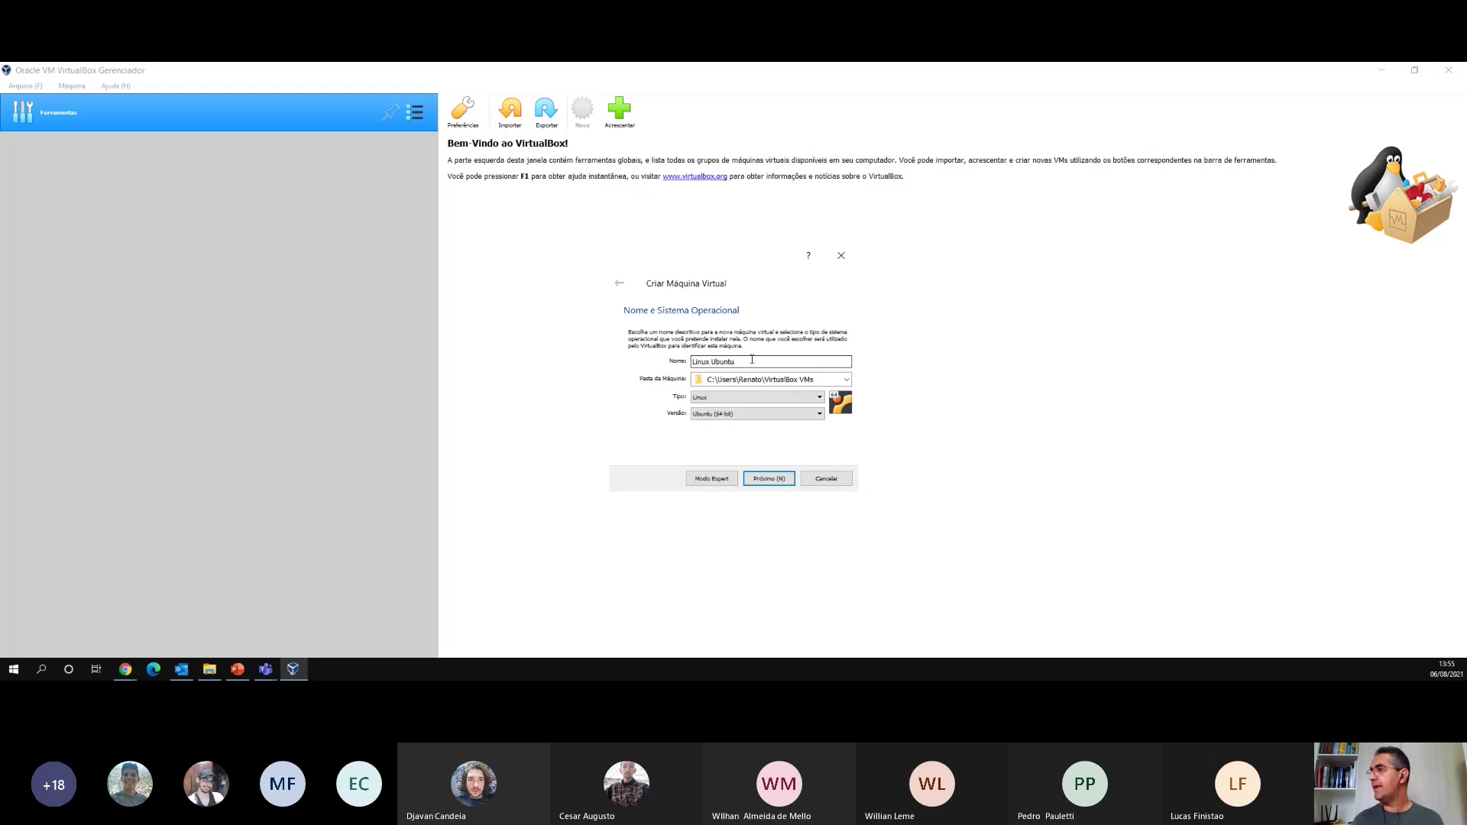
pyautogui.moveTo(747, 360); pyautogui.dragTo(689, 354)
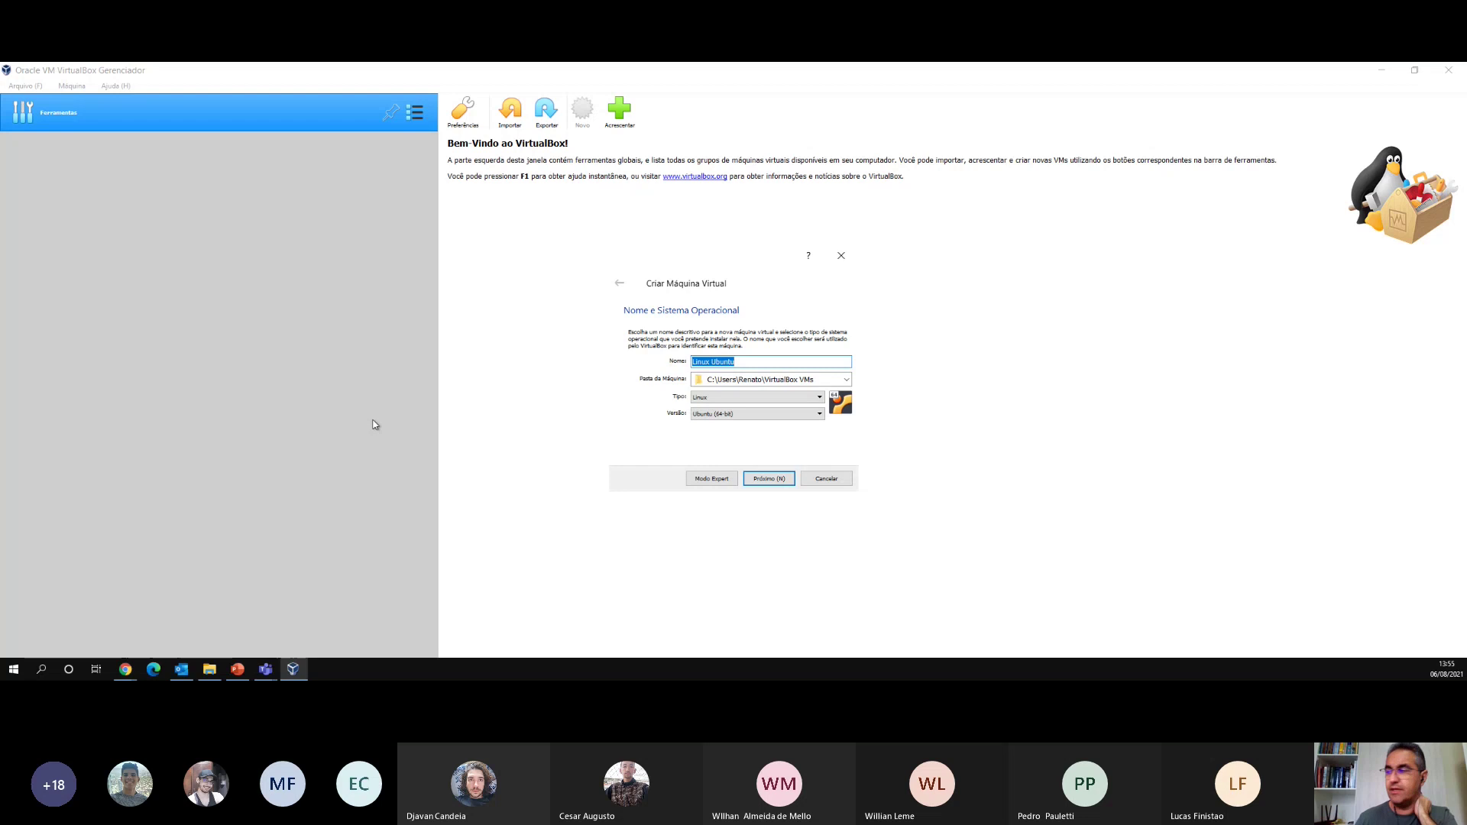
# - Browse for another machine folder and delete the Linux LTSP and Windows server 2008 folders from VirtualBox VMs
pyautogui.click(846, 380)
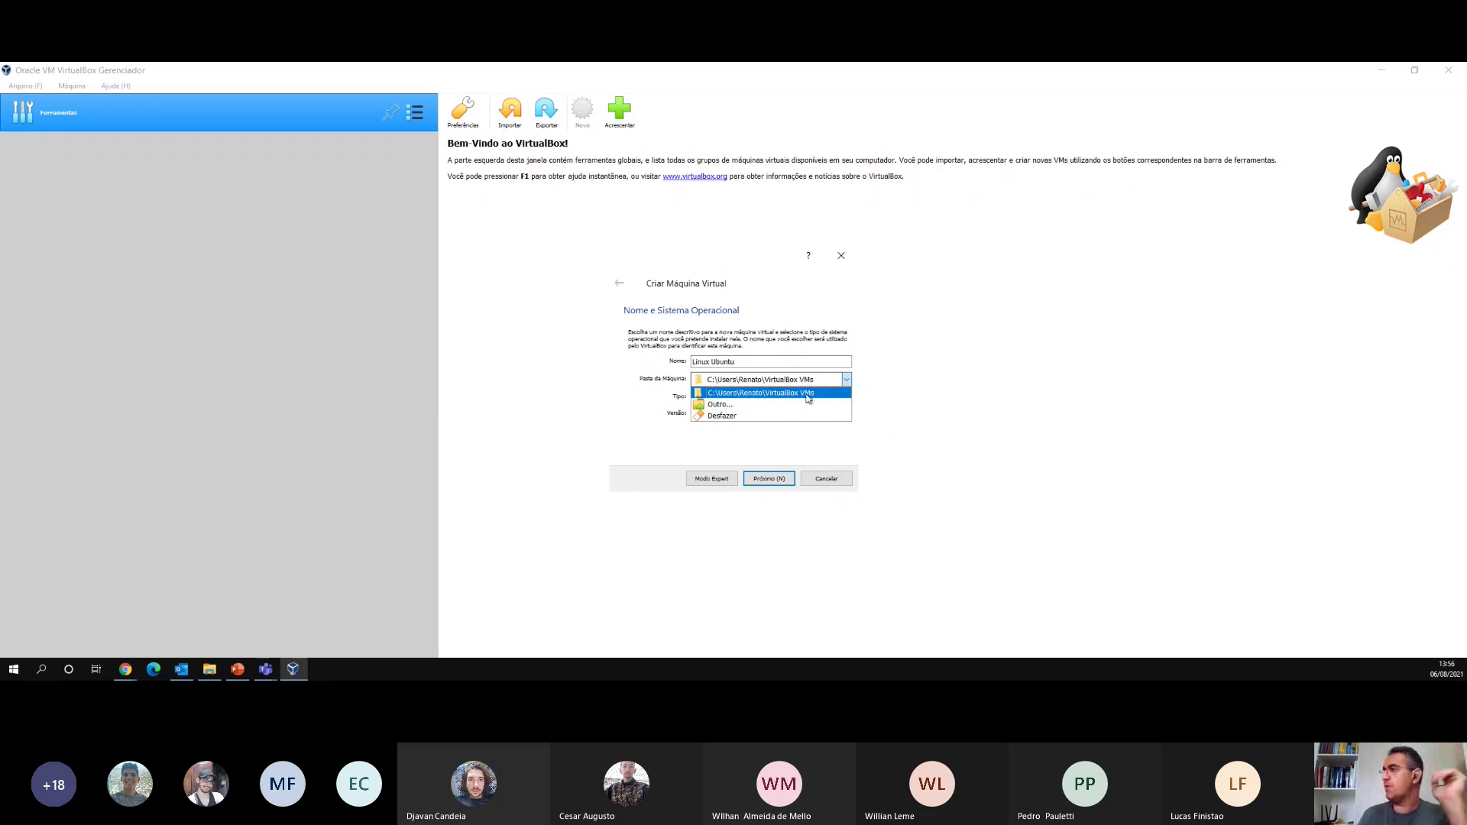
pyautogui.click(712, 406)
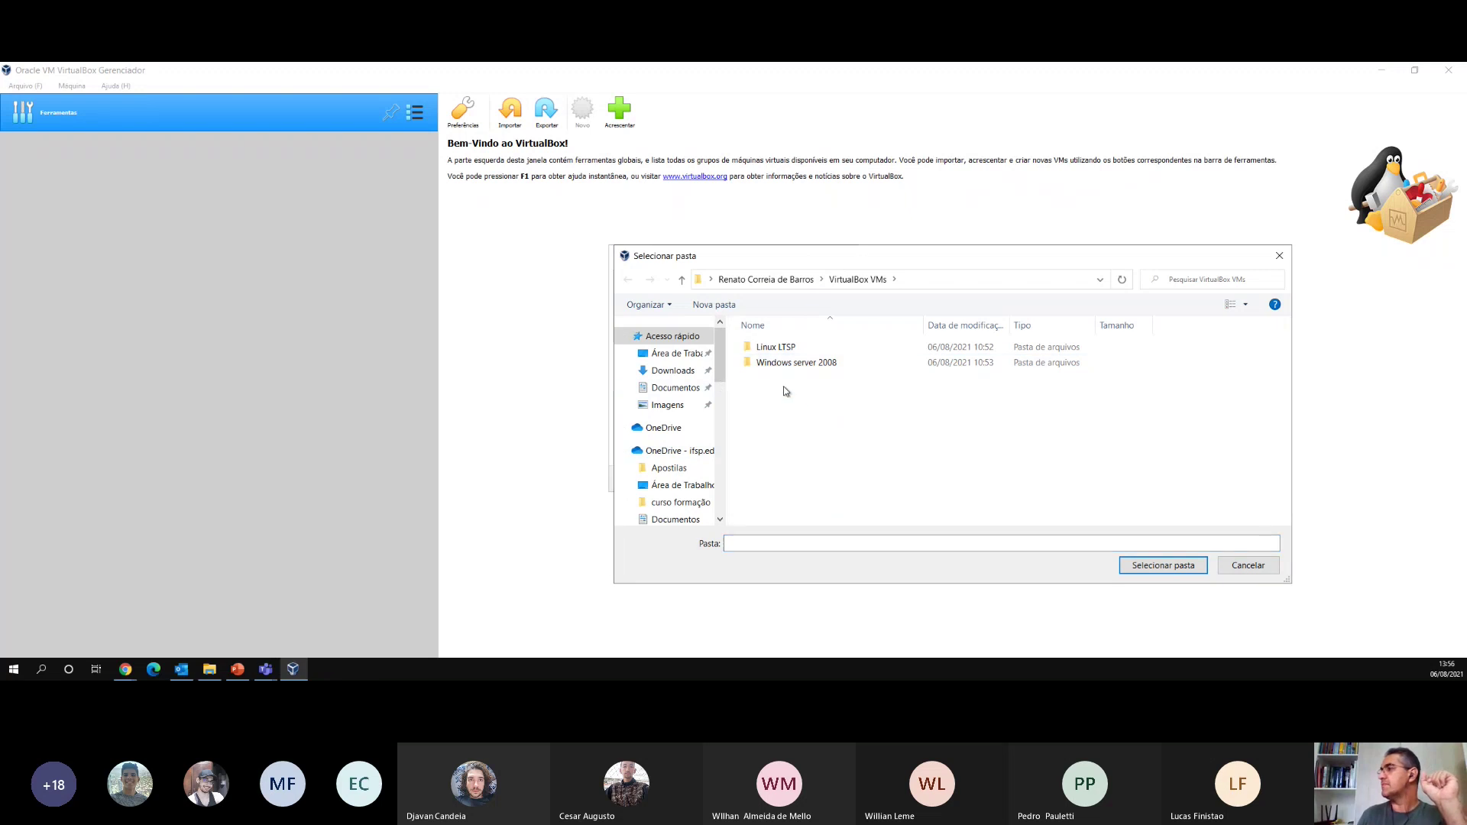
pyautogui.click(770, 350)
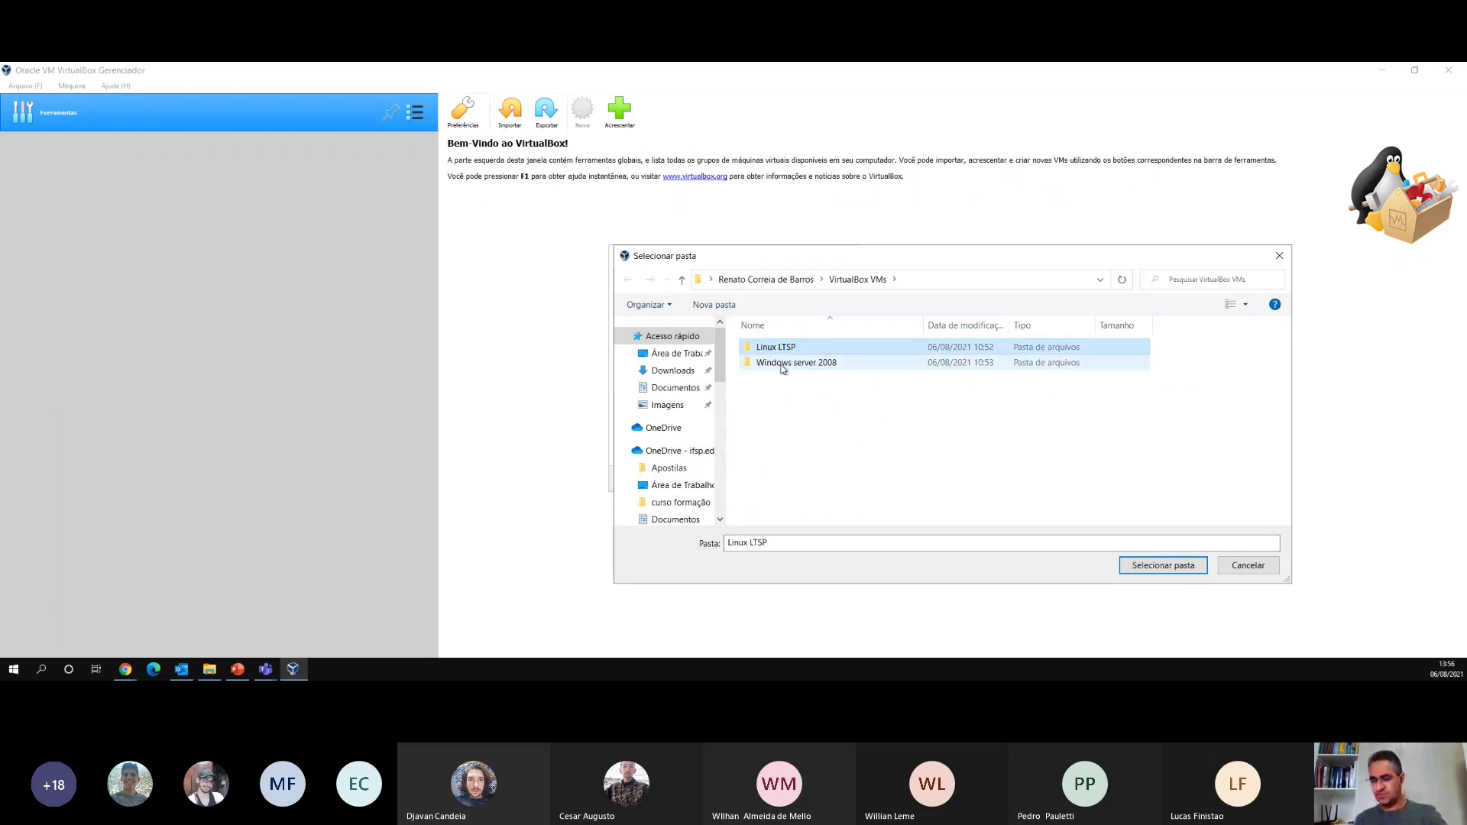
pyautogui.press('Delete')
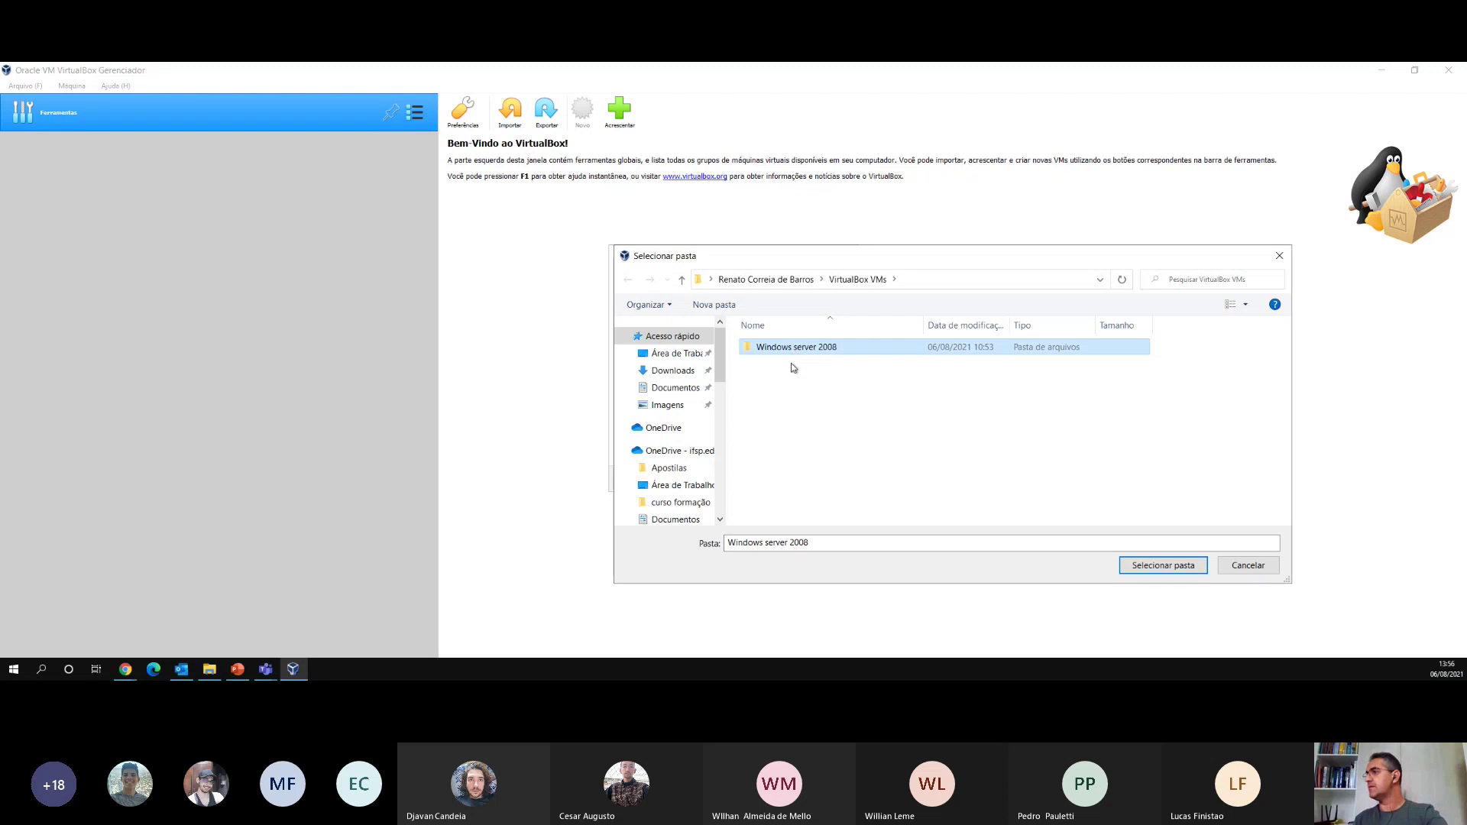
pyautogui.press('Delete')
# - Create a folder named Maquinas Virtuais on Disco Local (D:) and open it
pyautogui.click(788, 281)
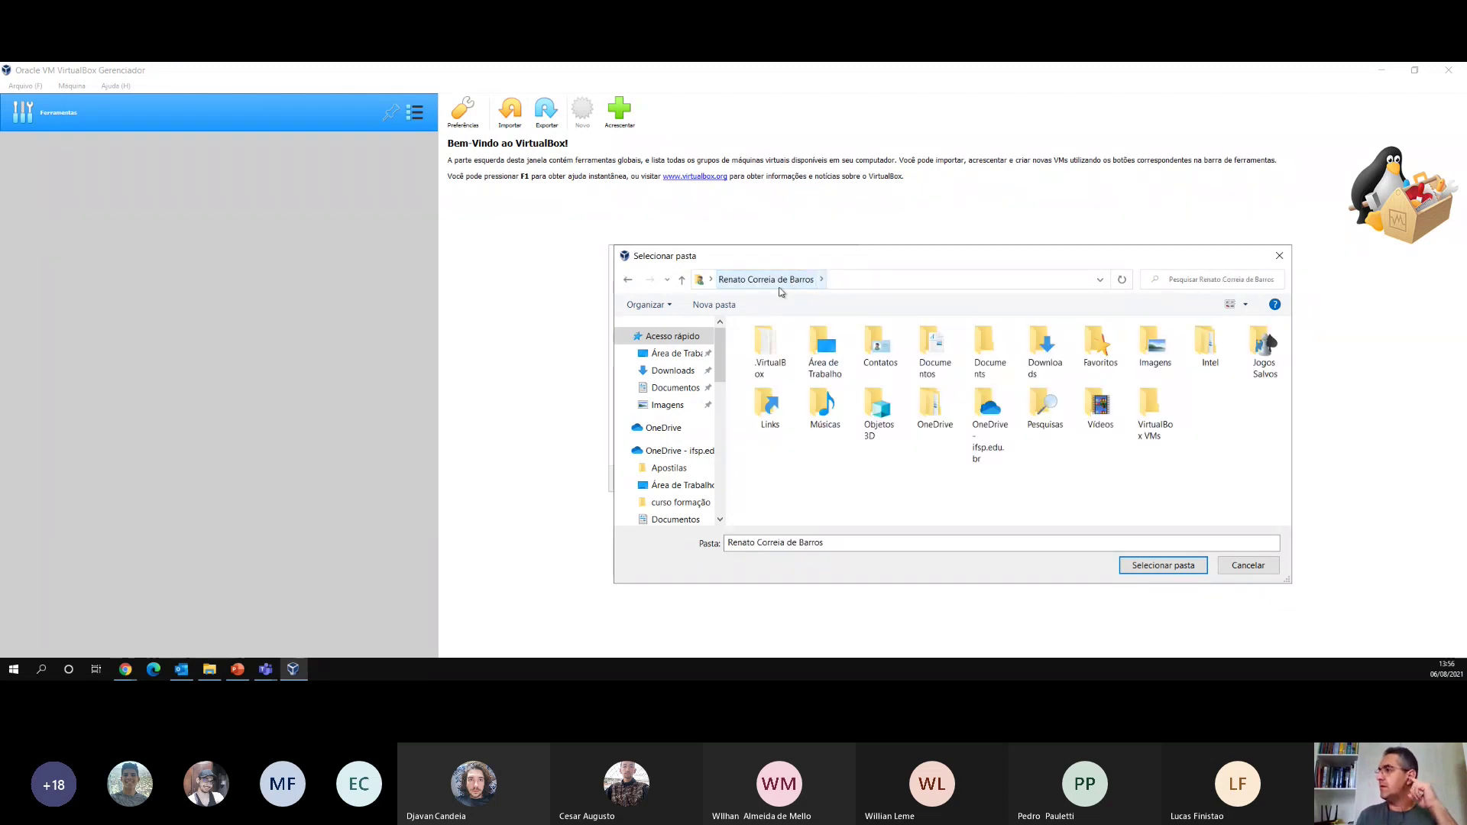
pyautogui.moveTo(720, 373); pyautogui.dragTo(720, 487)
pyautogui.click(681, 485)
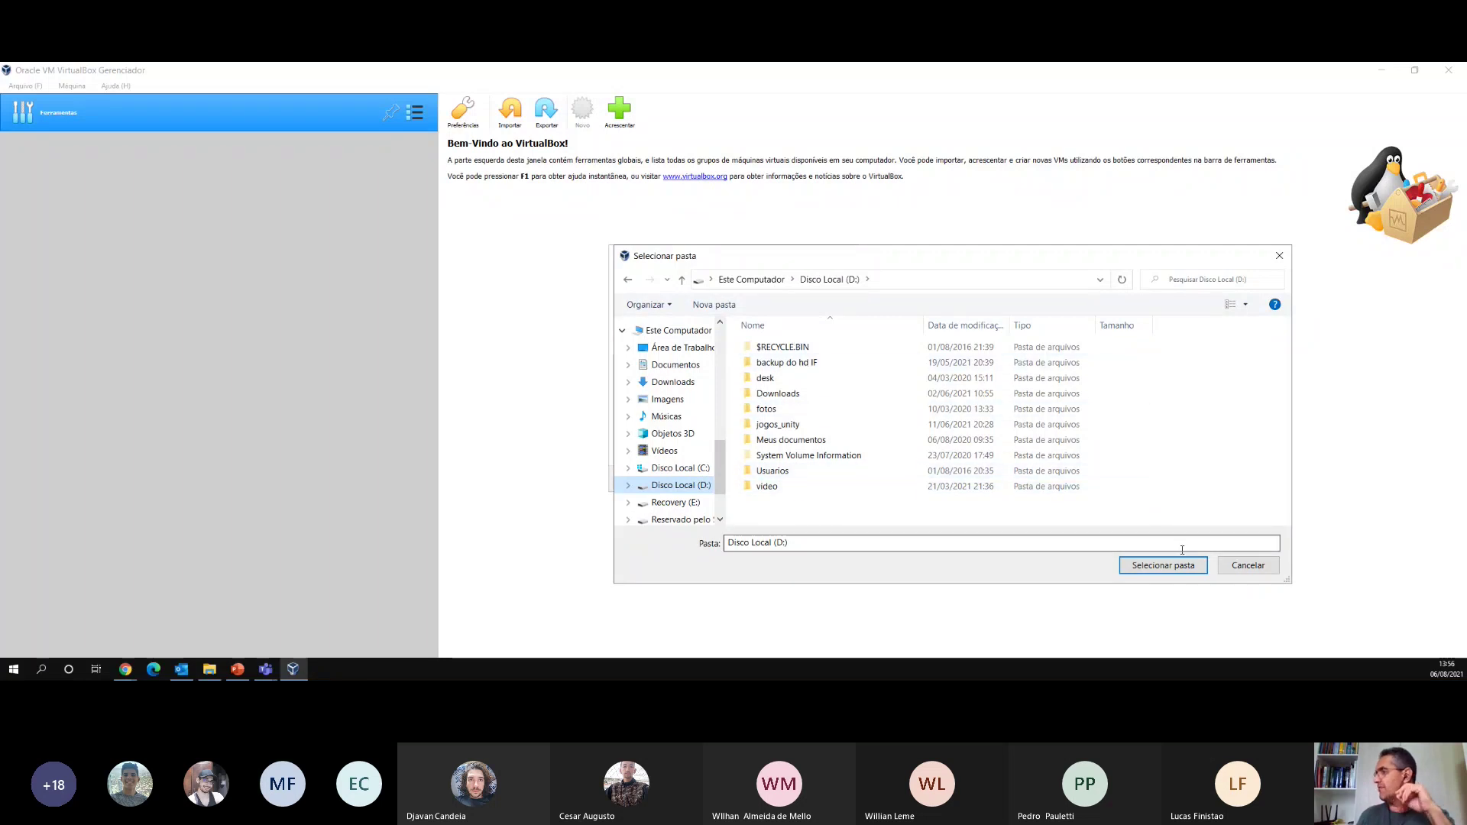
pyautogui.click(730, 307)
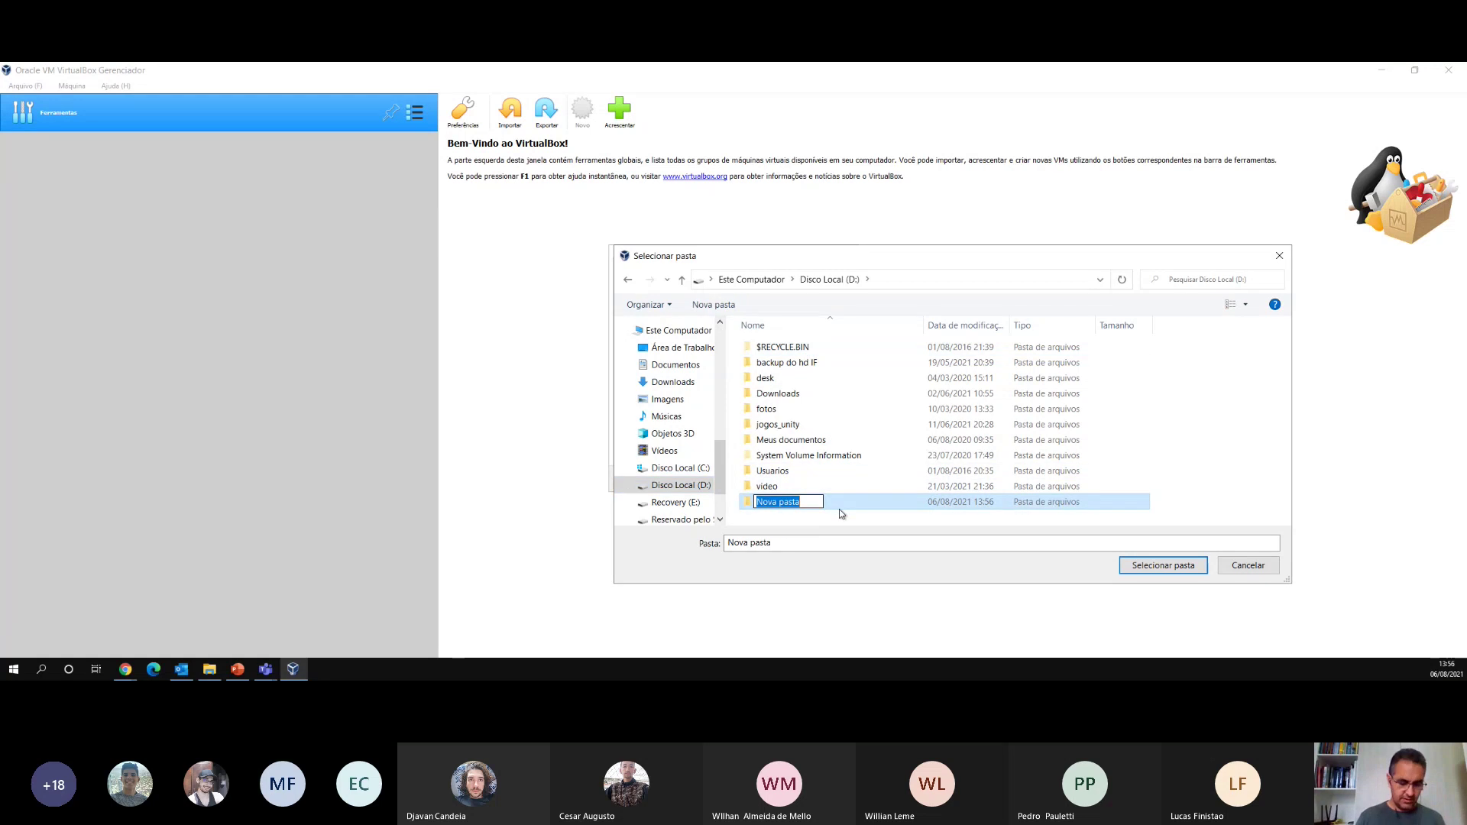
pyautogui.write('Ma')
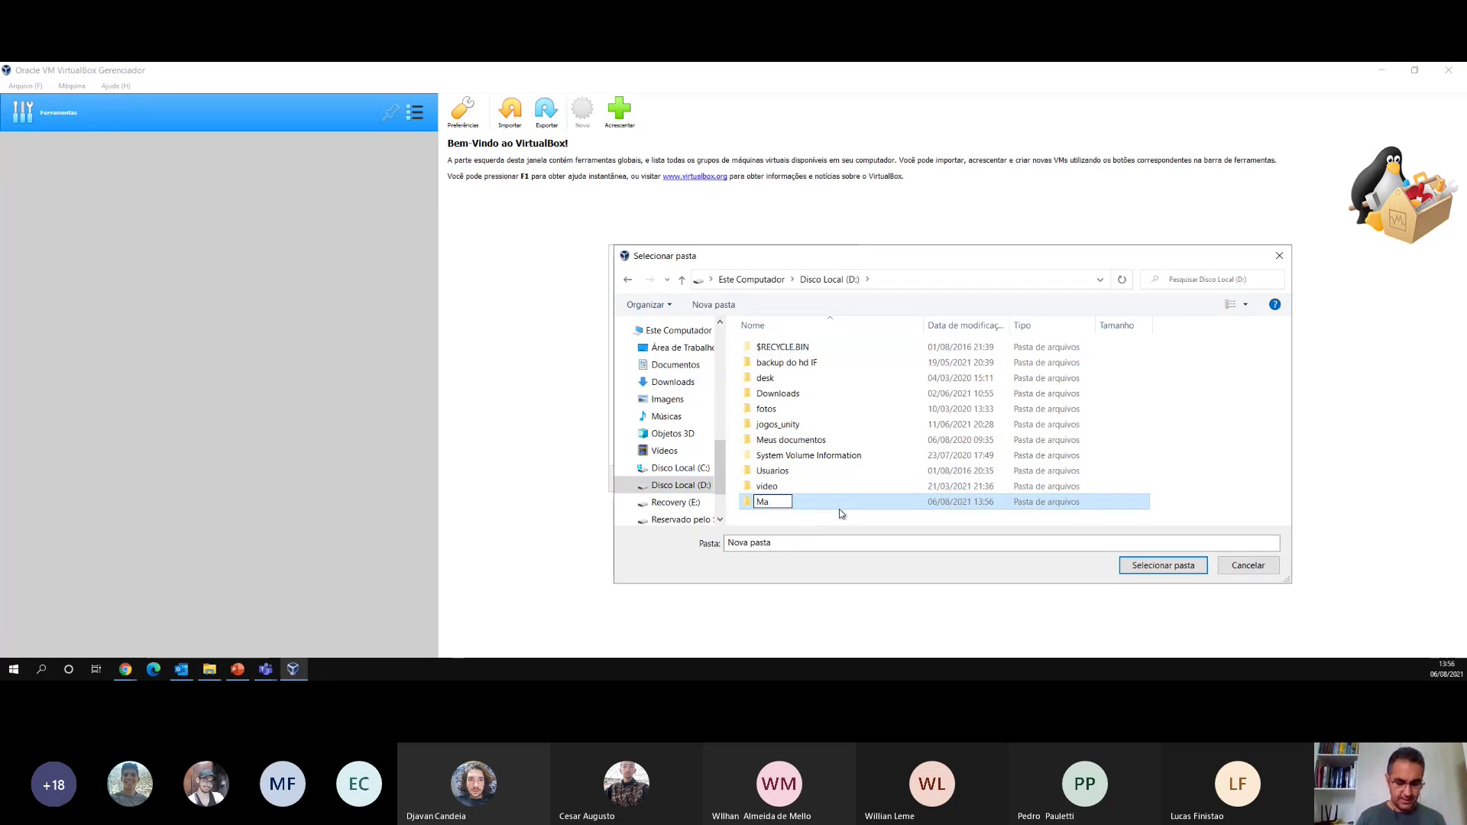
pyautogui.write('quinas V')
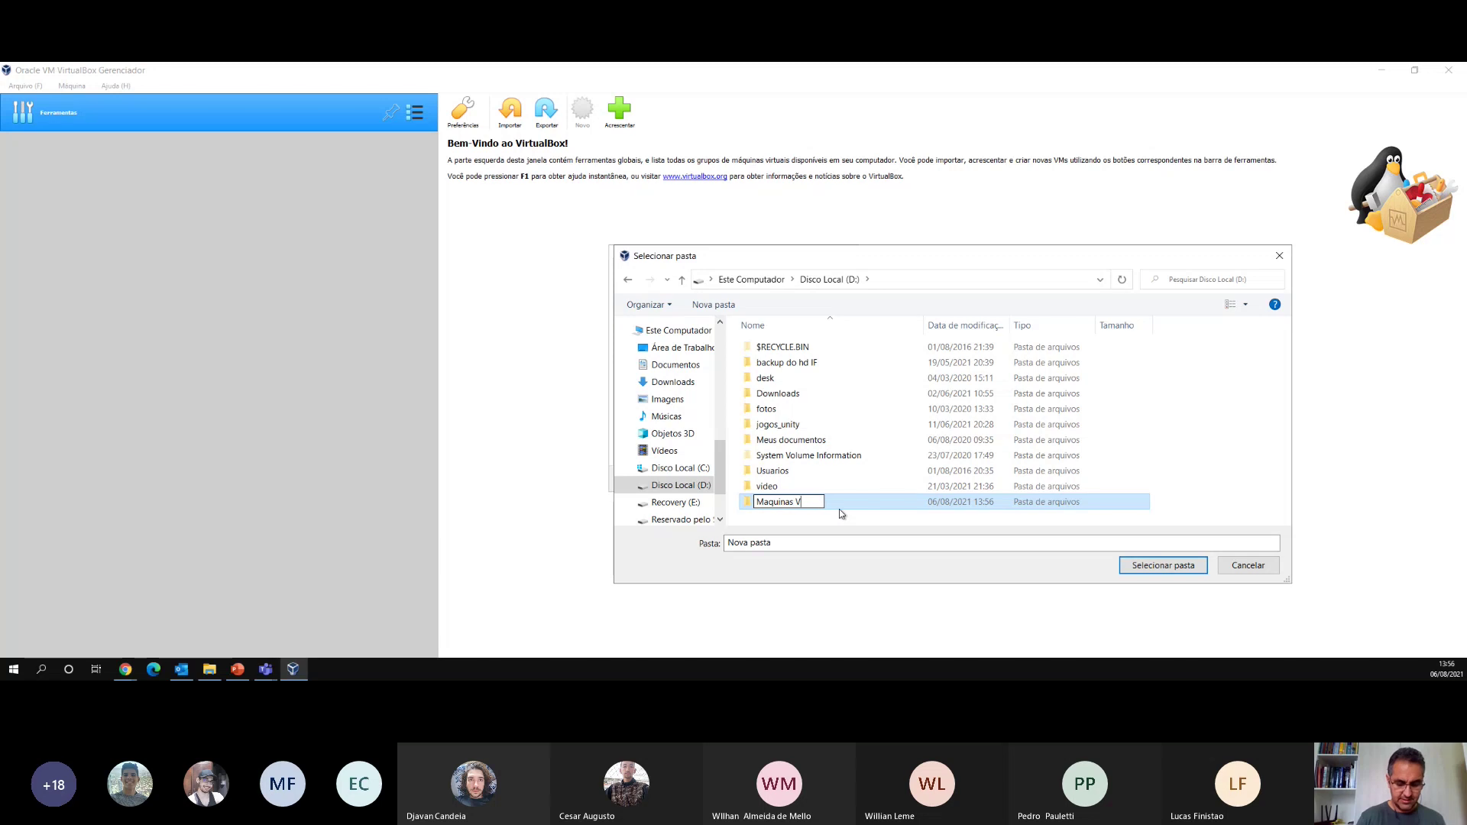
pyautogui.write('irtuais')
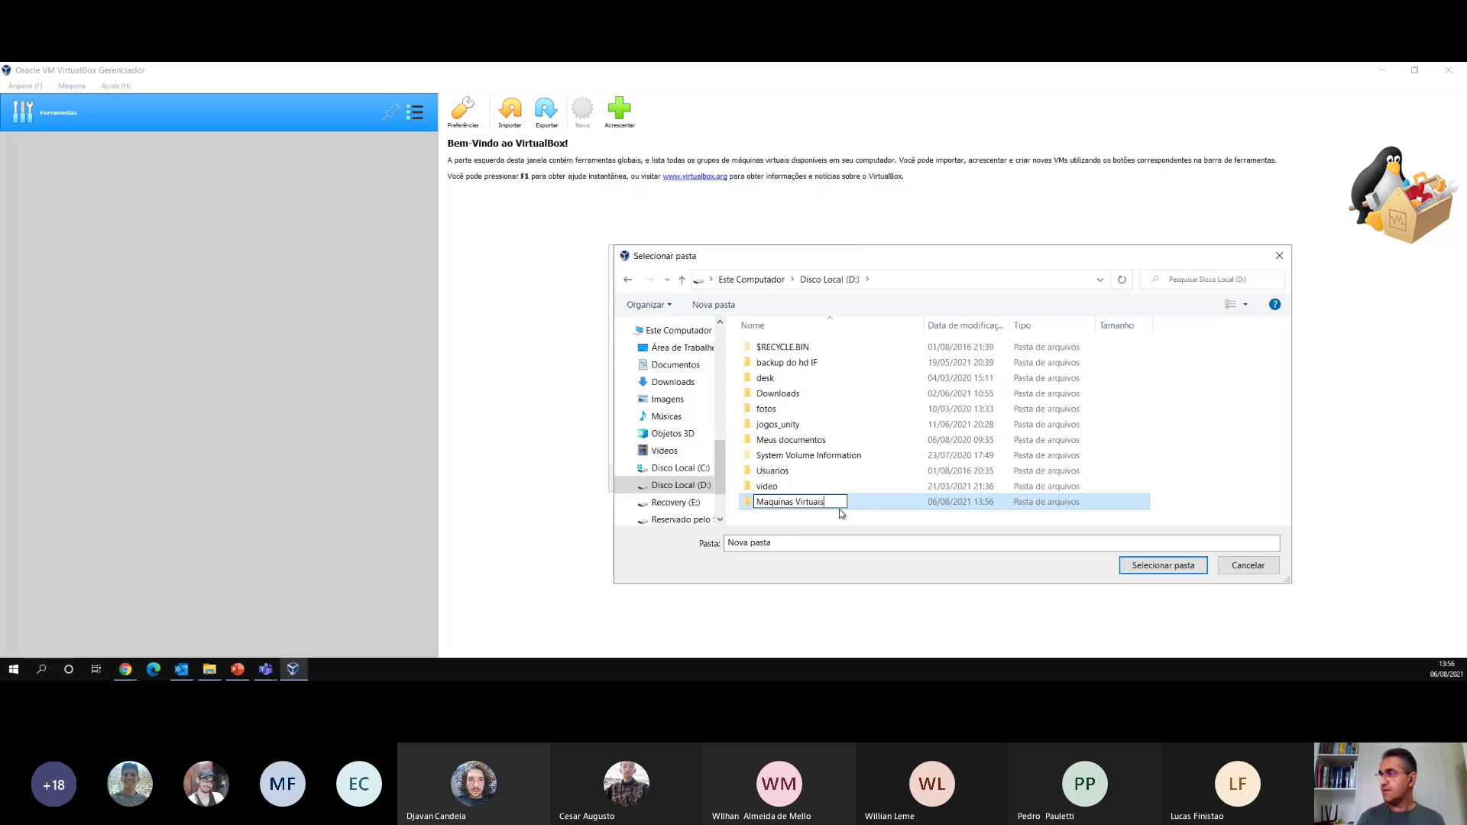
pyautogui.press('Return')
pyautogui.doubleClick(797, 503)
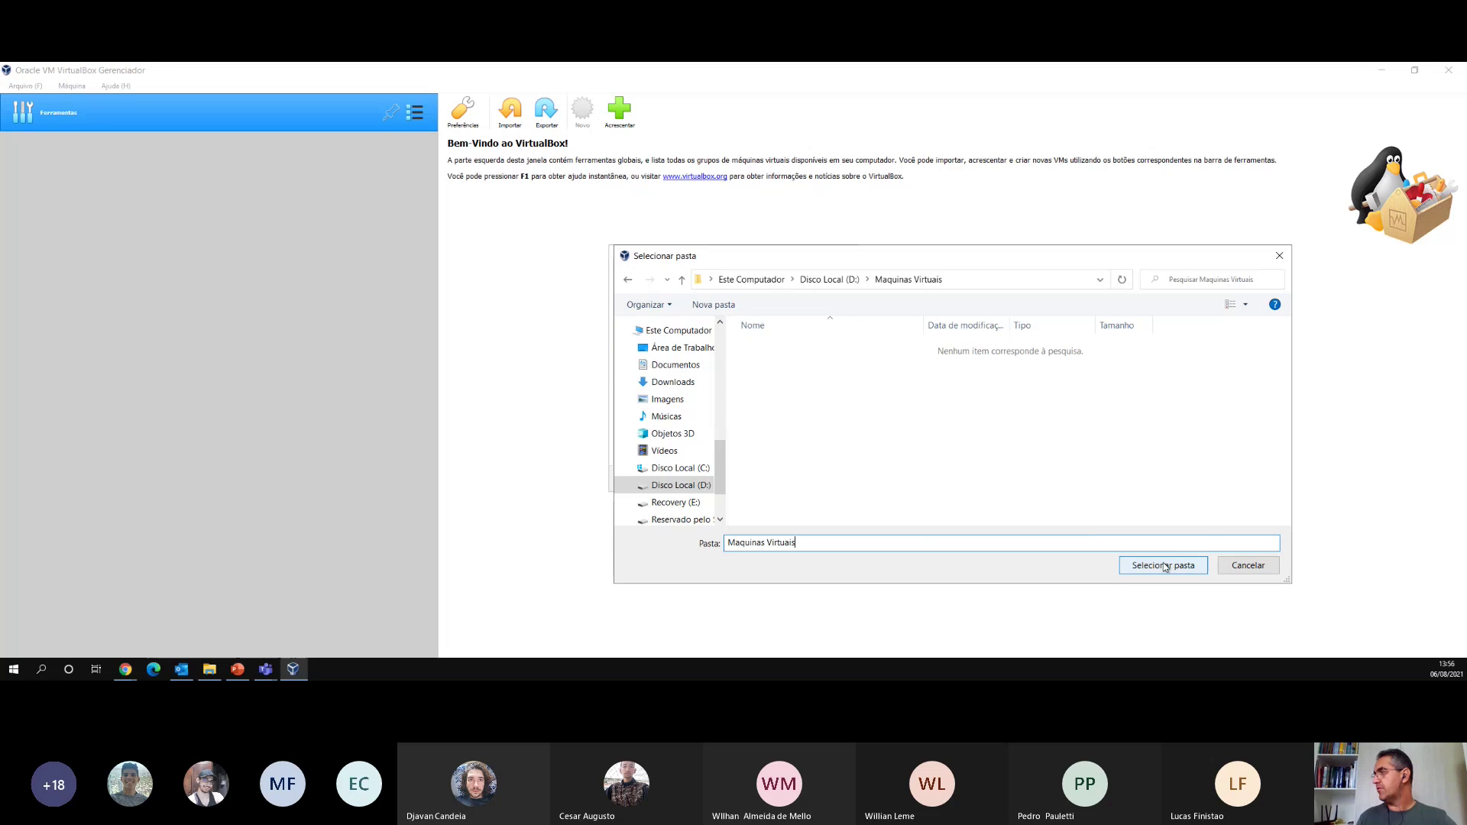
# - Create a subfolder named linux inside Maquinas Virtuais and choose it as the machine folder
pyautogui.click(715, 307)
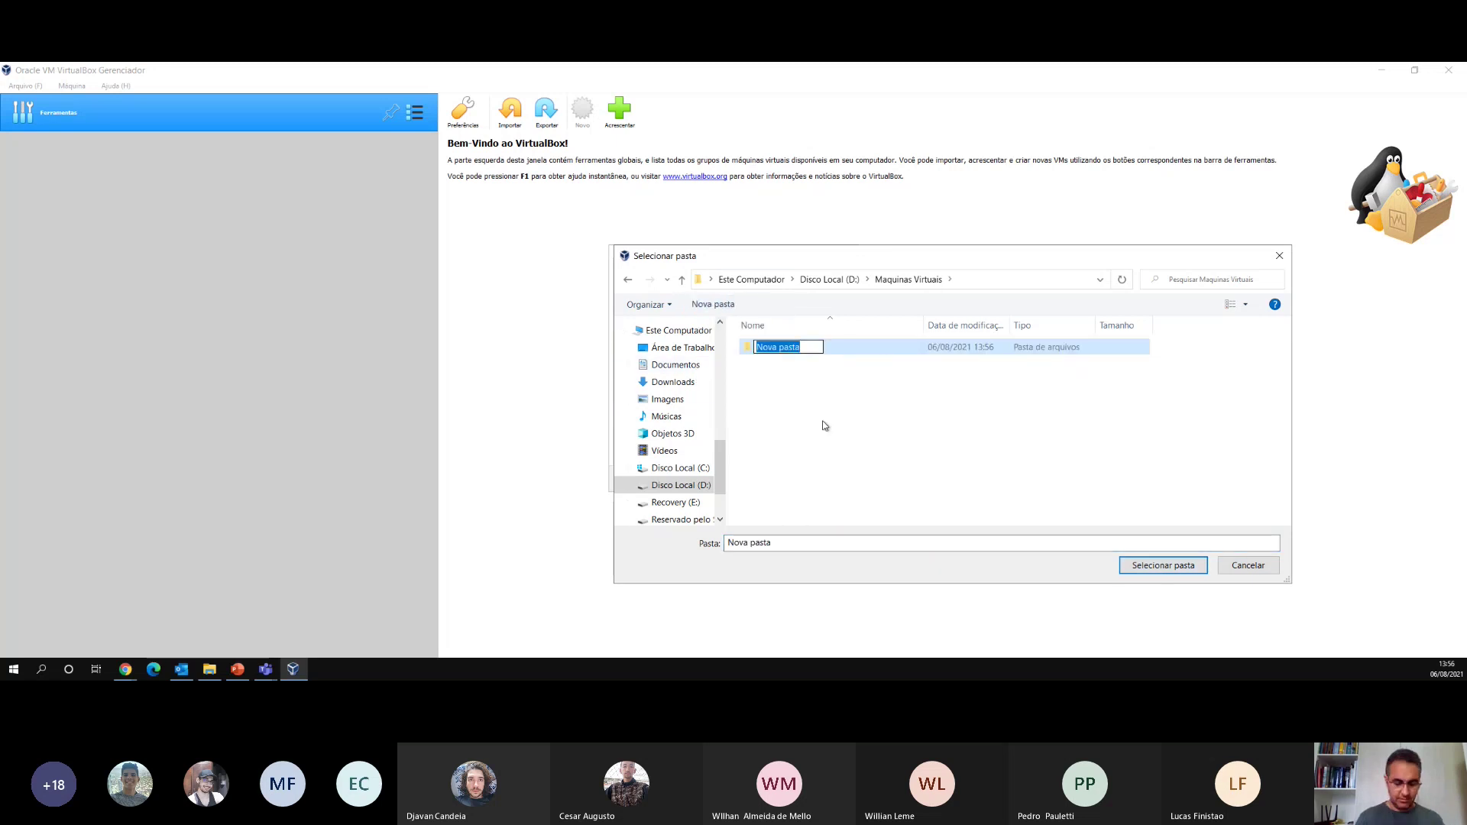
pyautogui.write('linux')
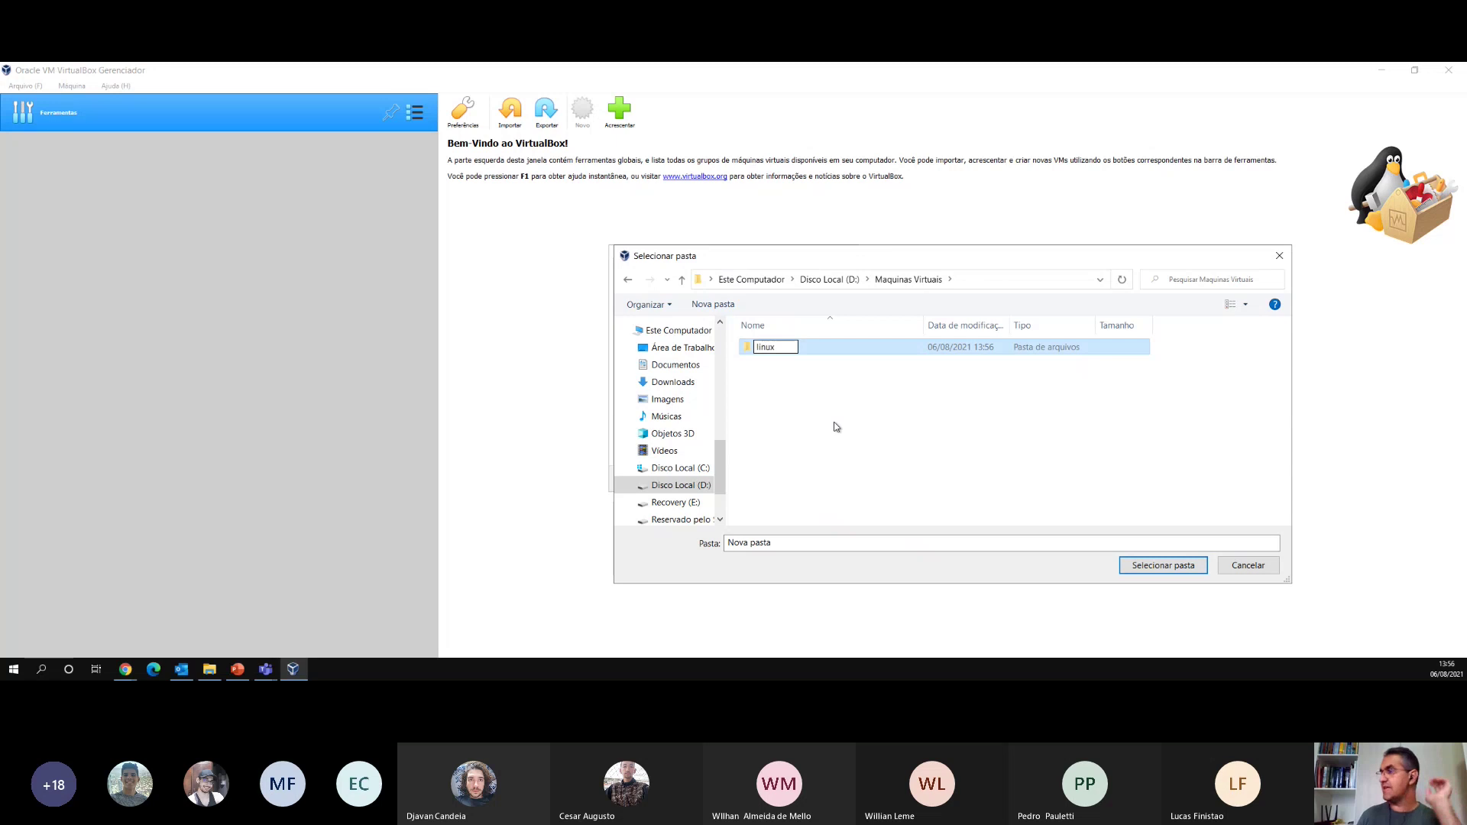
pyautogui.click(825, 425)
pyautogui.click(772, 350)
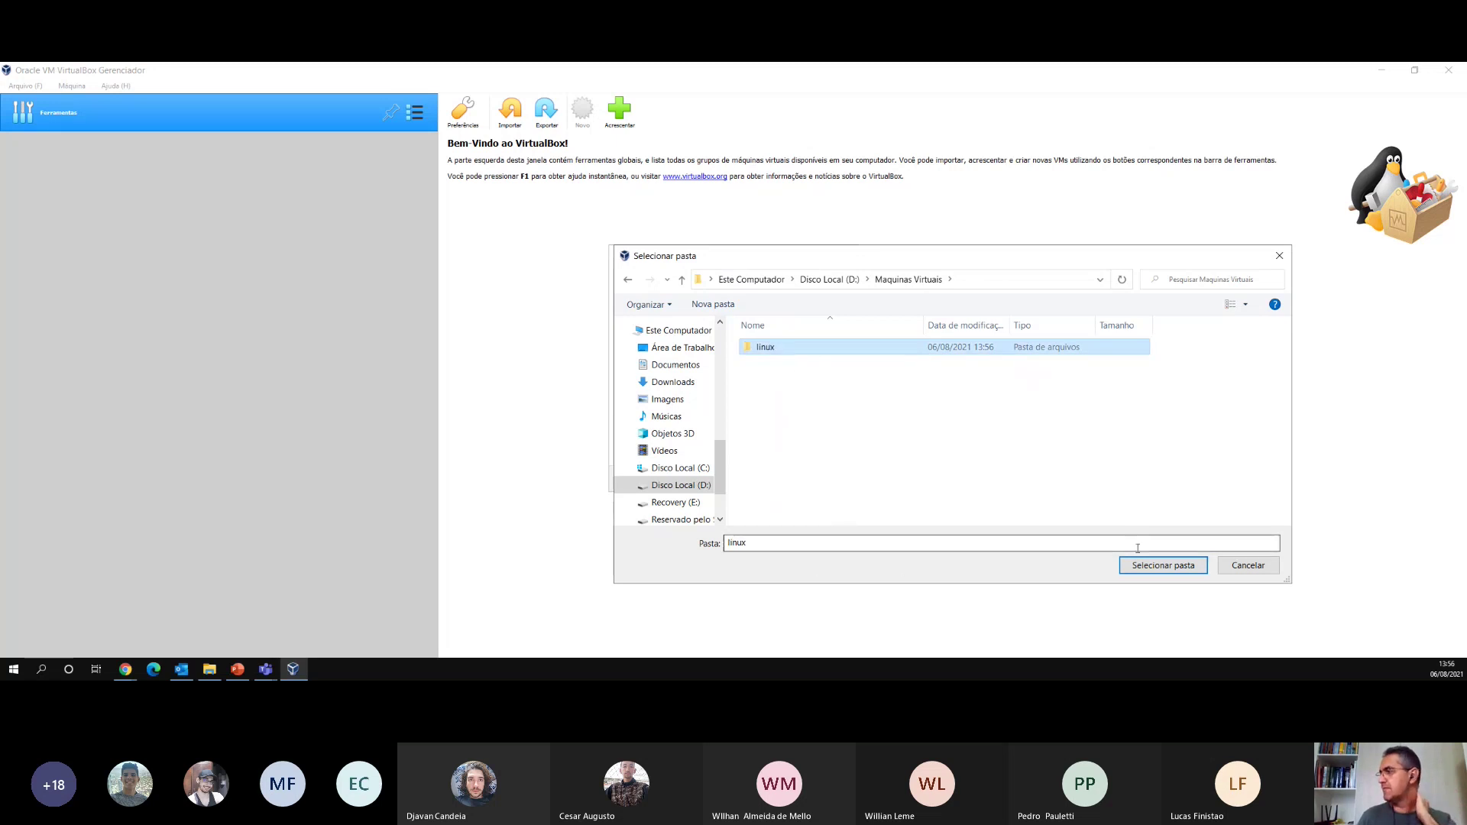
pyautogui.click(1183, 567)
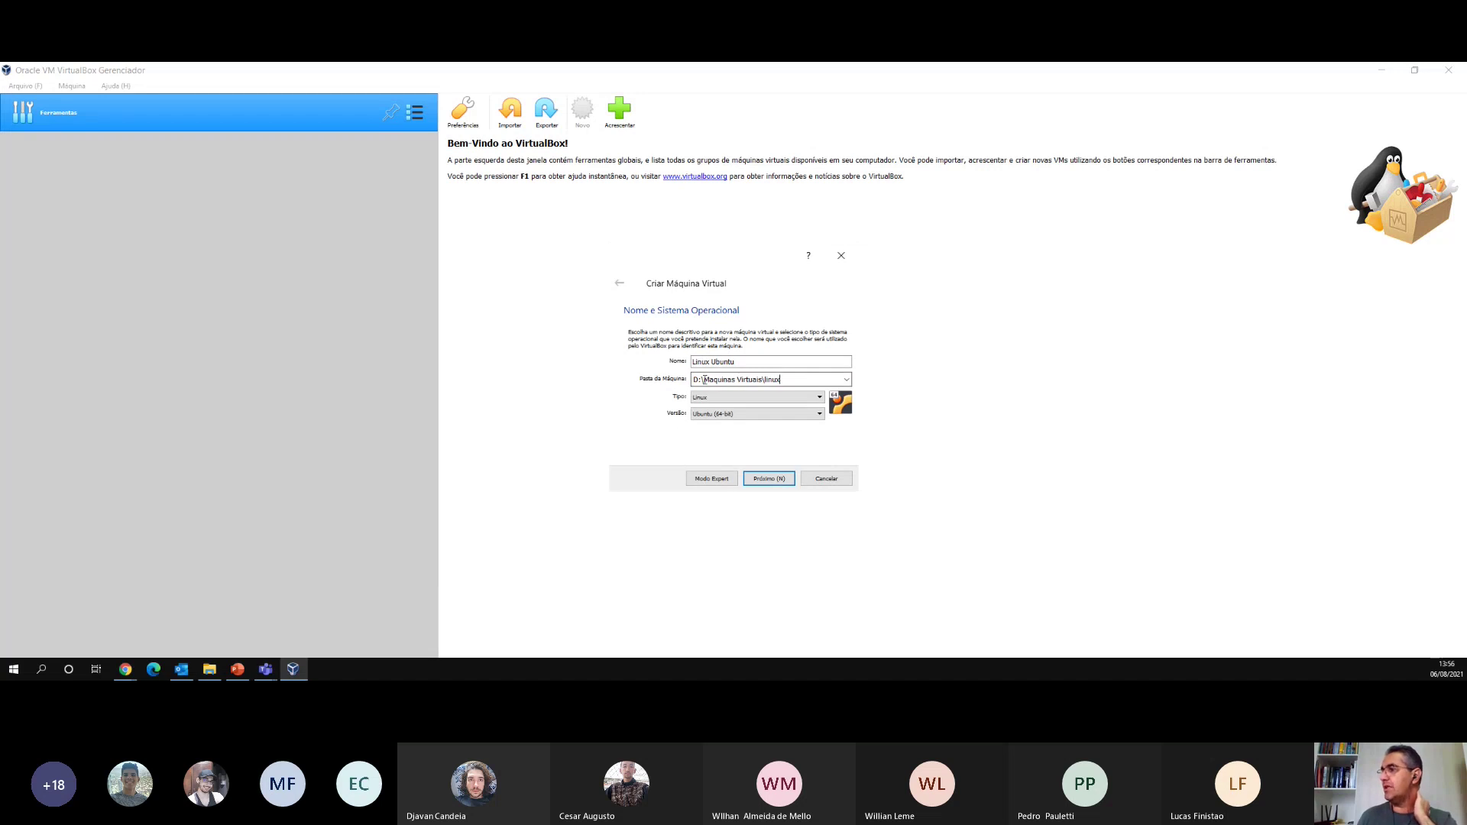
pyautogui.moveTo(704, 380); pyautogui.dragTo(764, 379)
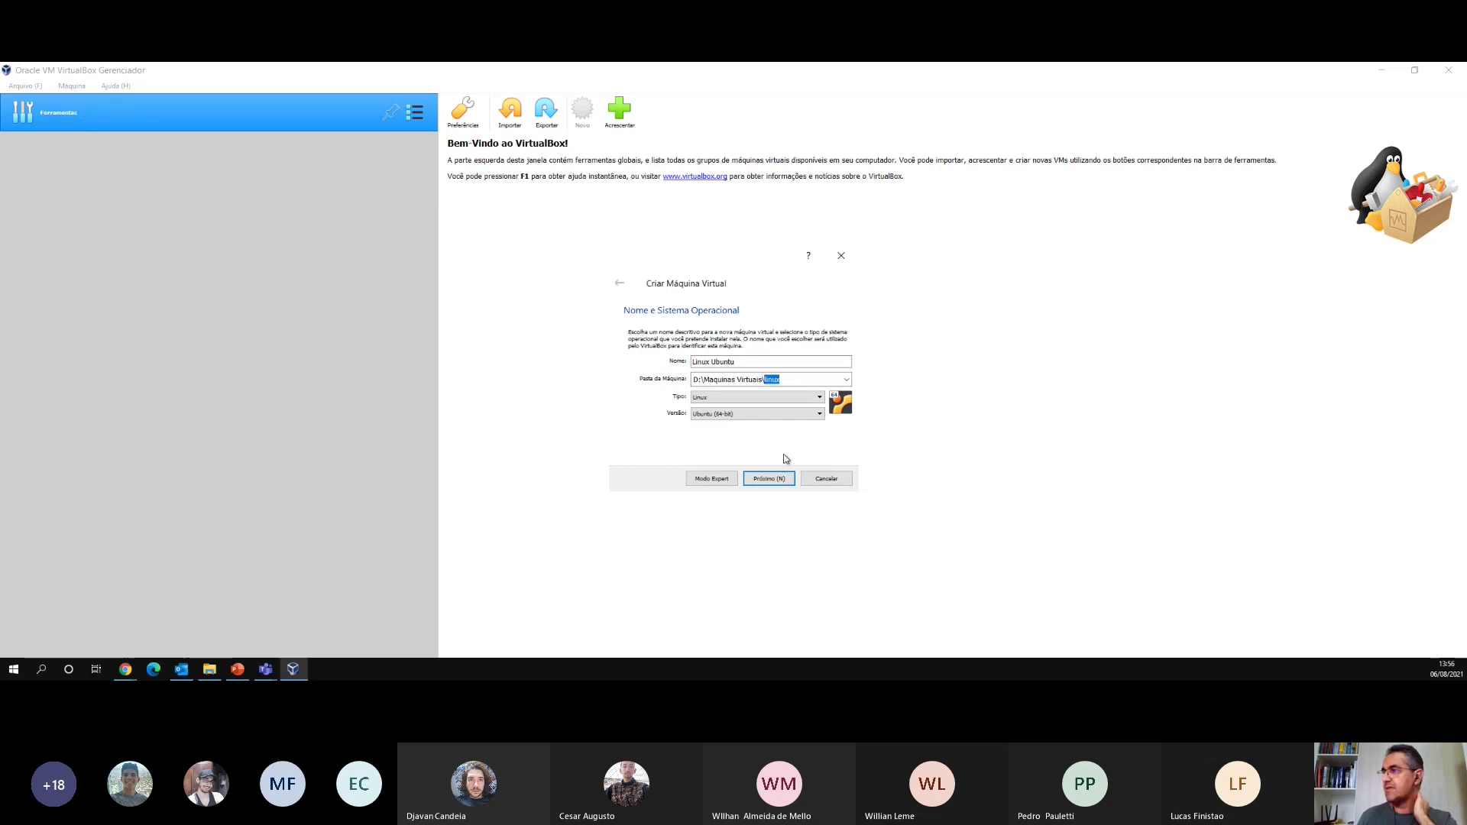
# - Choose Linux as the operating system type and Ubuntu (64-bit) as its version
pyautogui.click(820, 399)
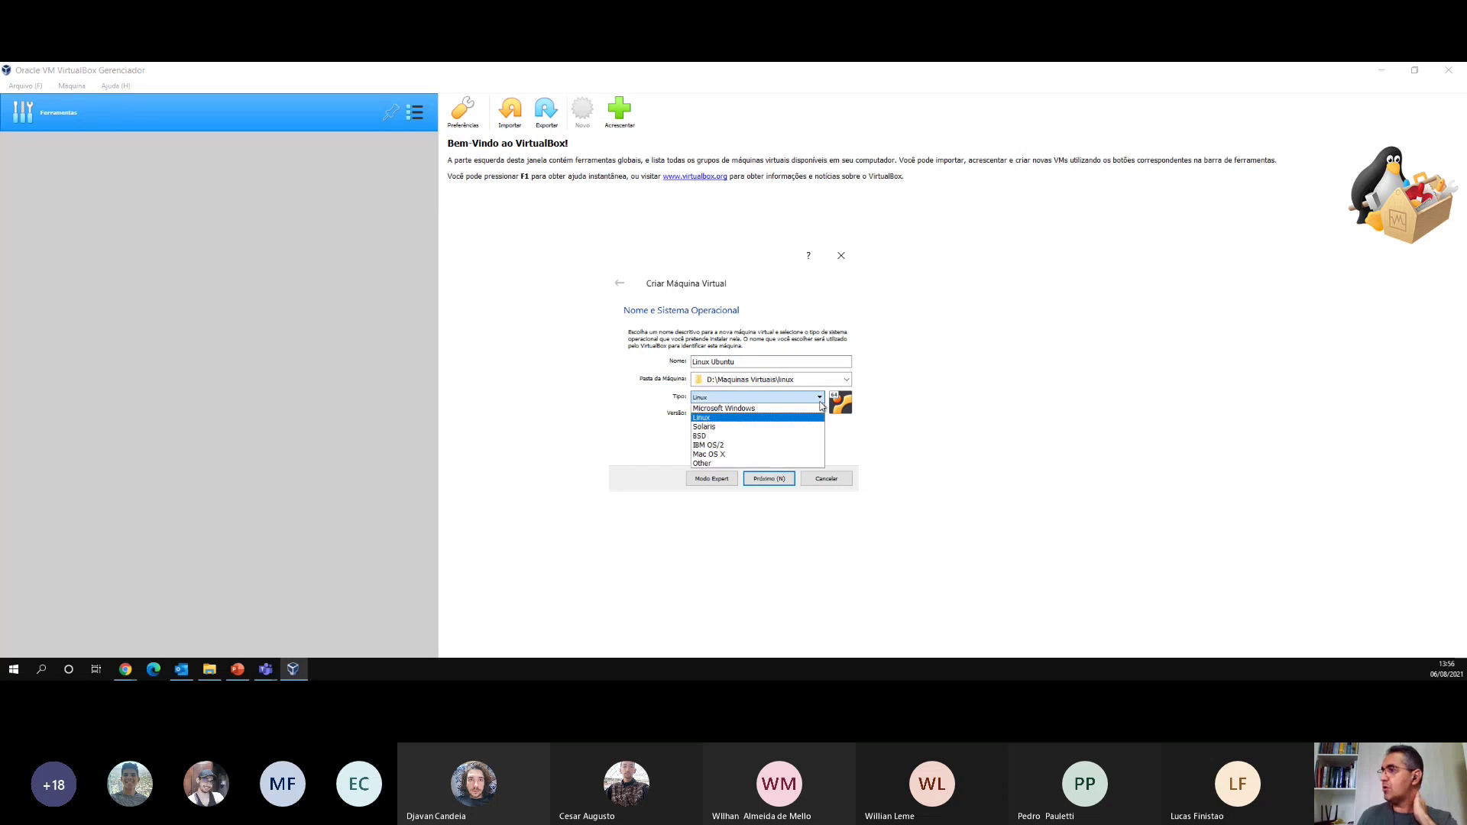
pyautogui.click(740, 419)
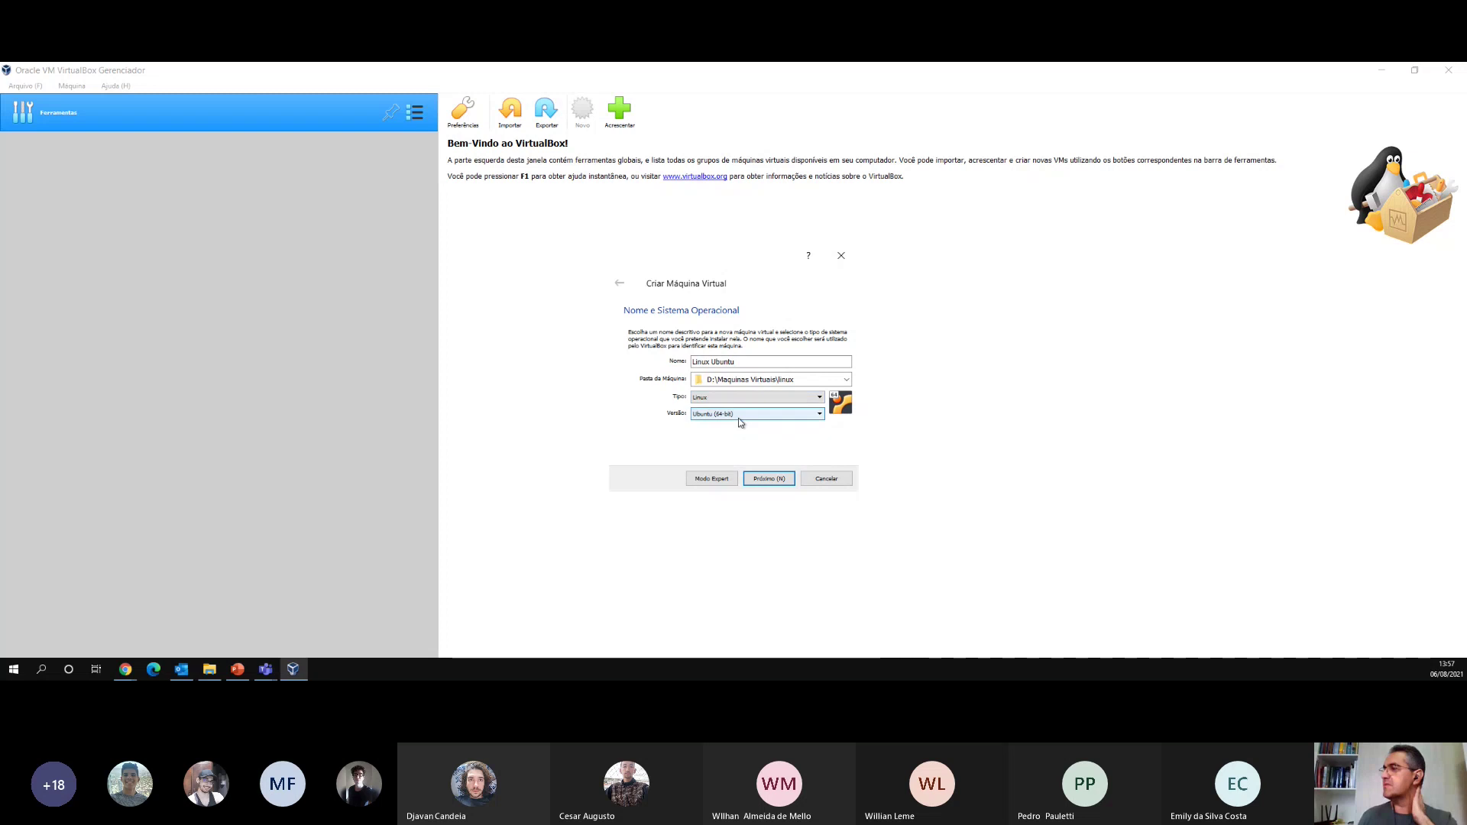
pyautogui.click(783, 415)
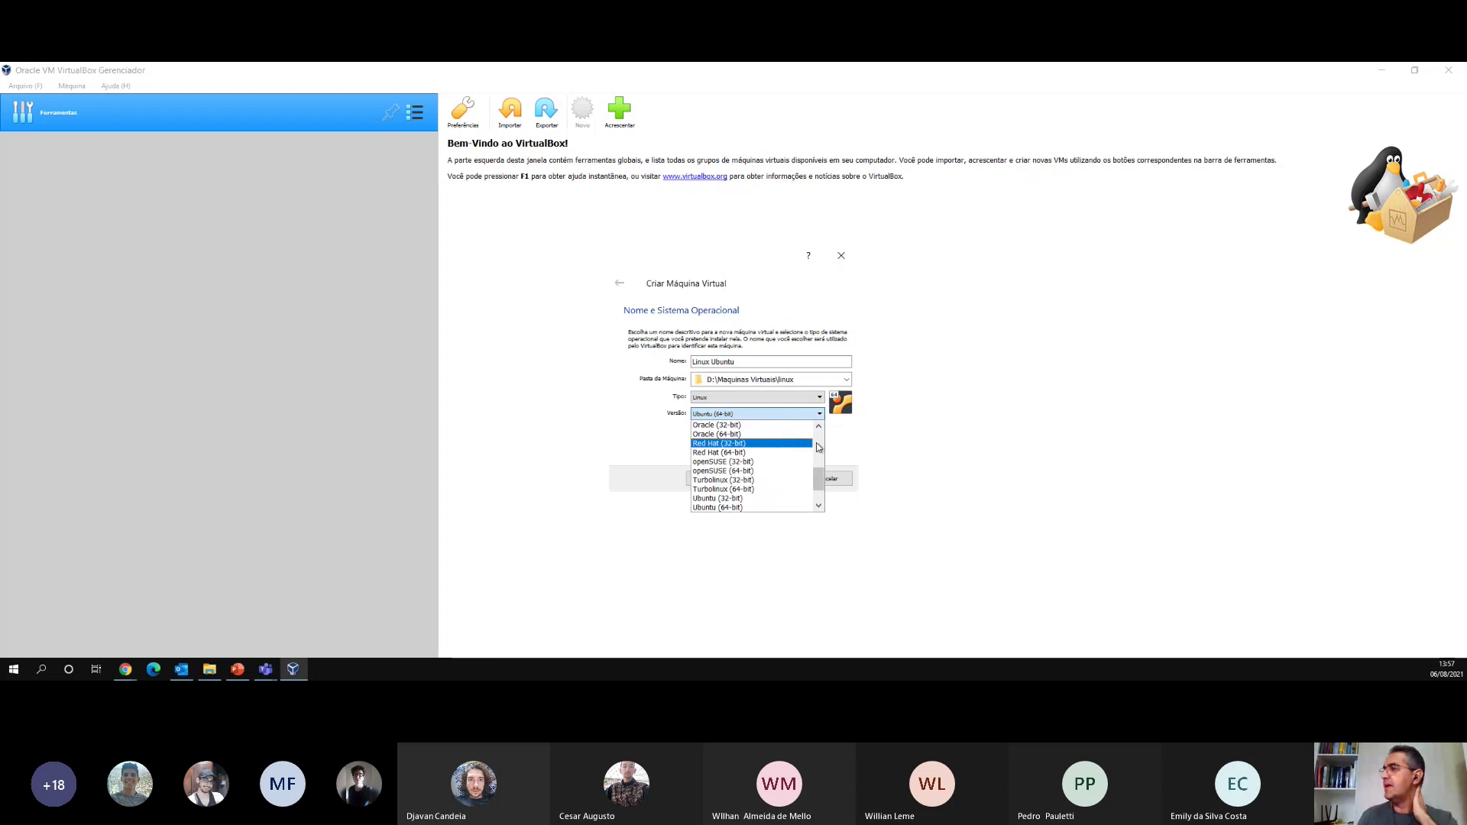
pyautogui.scroll(-2, 820, 490)
pyautogui.moveTo(822, 501); pyautogui.dragTo(813, 445)
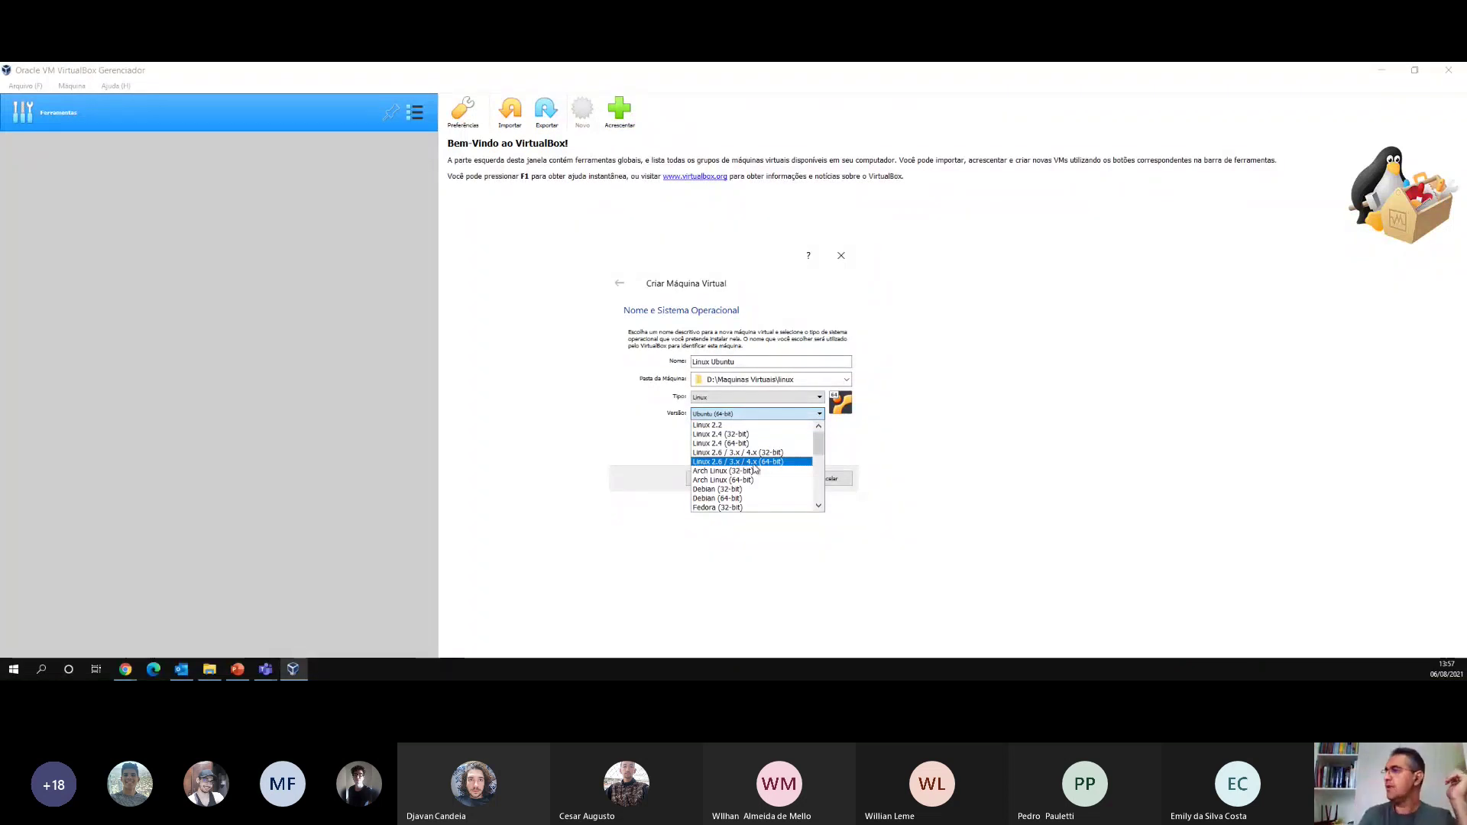
pyautogui.click(820, 475)
pyautogui.click(820, 476)
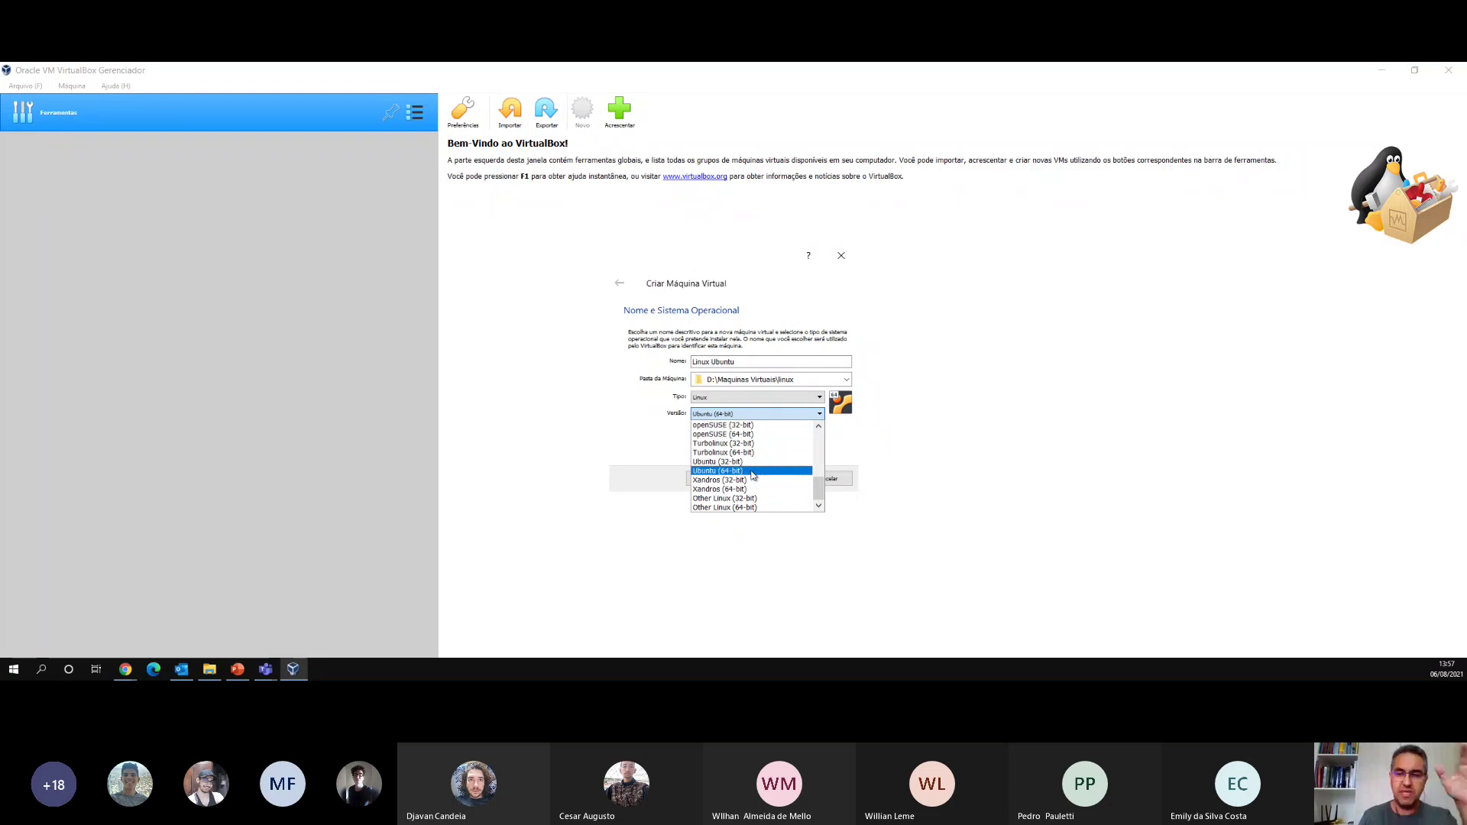
pyautogui.click(753, 475)
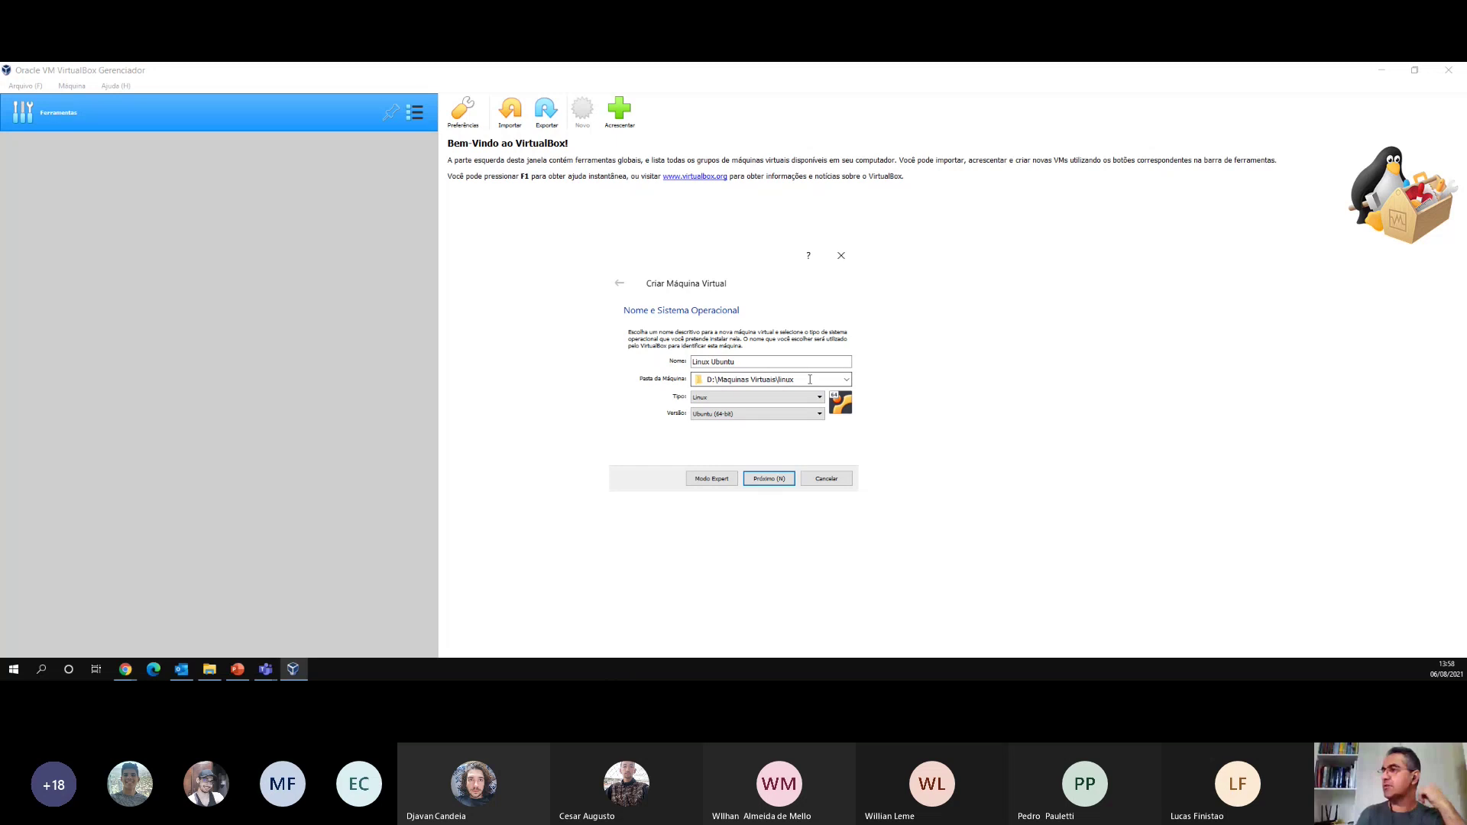
pyautogui.moveTo(810, 379); pyautogui.dragTo(694, 382)
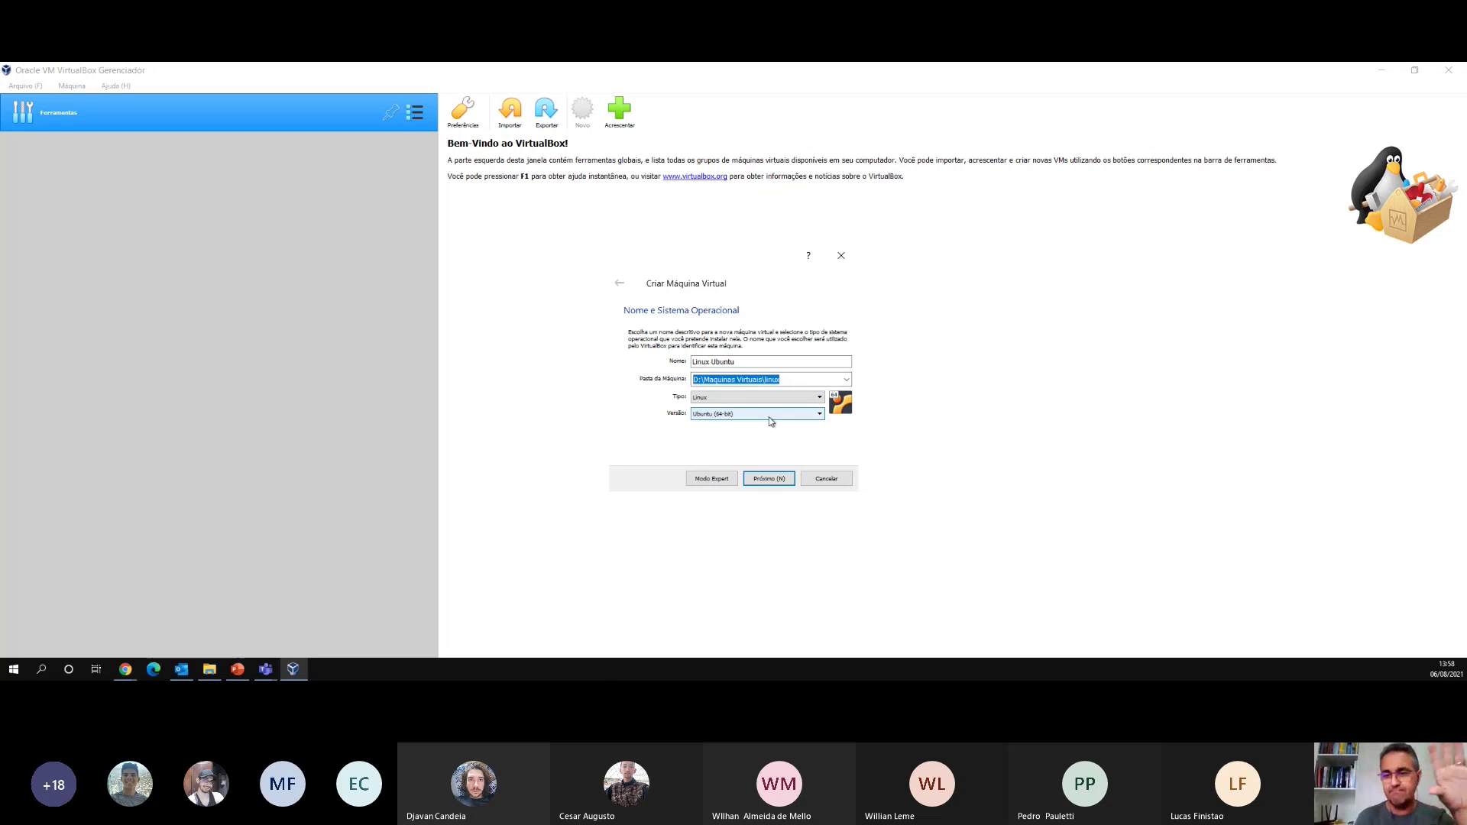
# - Continue to the memory size page and set the virtual machine's RAM to 8192 MB
pyautogui.click(769, 479)
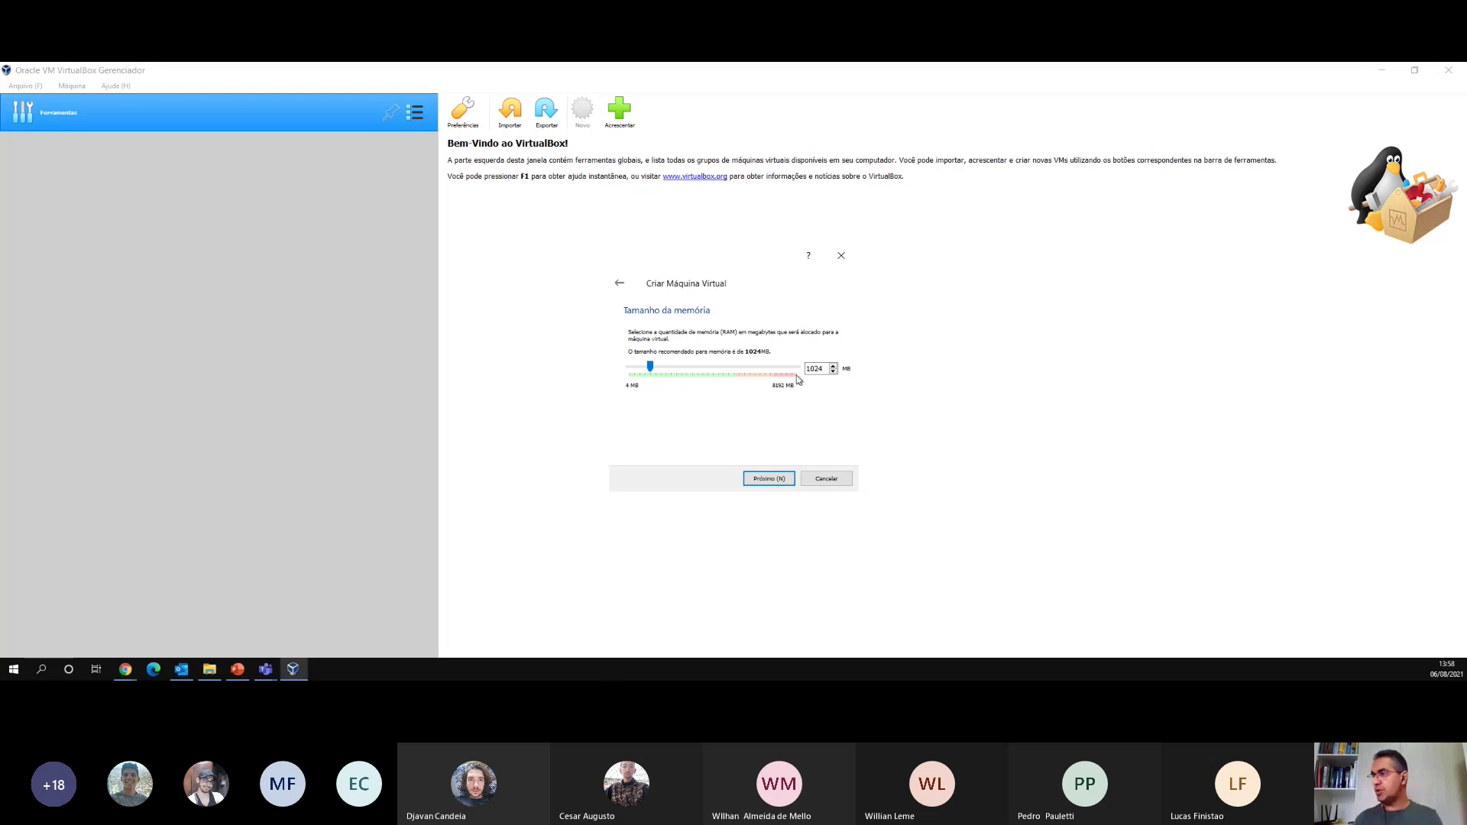
pyautogui.press('ctrl')
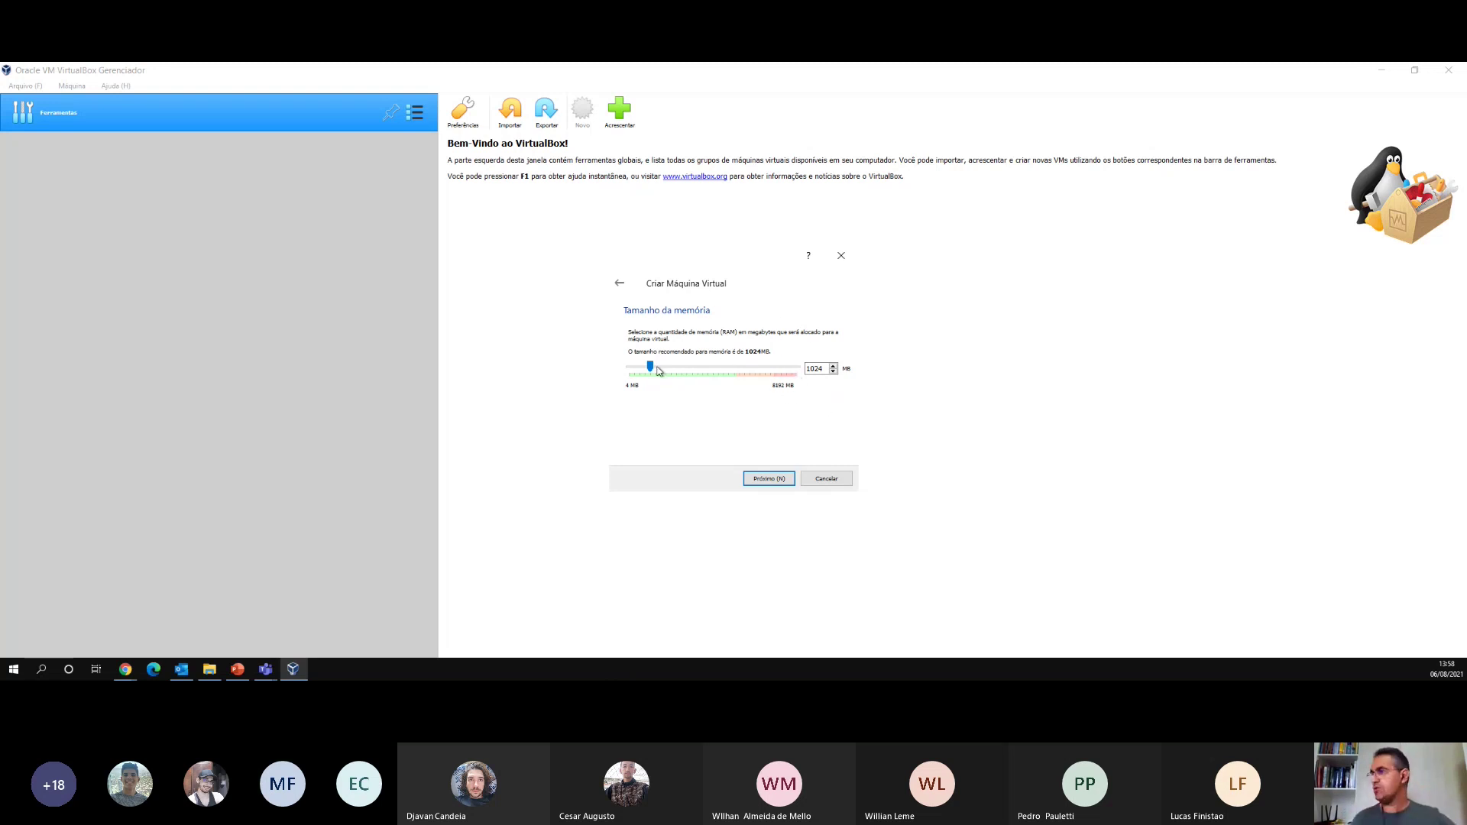
pyautogui.moveTo(658, 372); pyautogui.dragTo(797, 383)
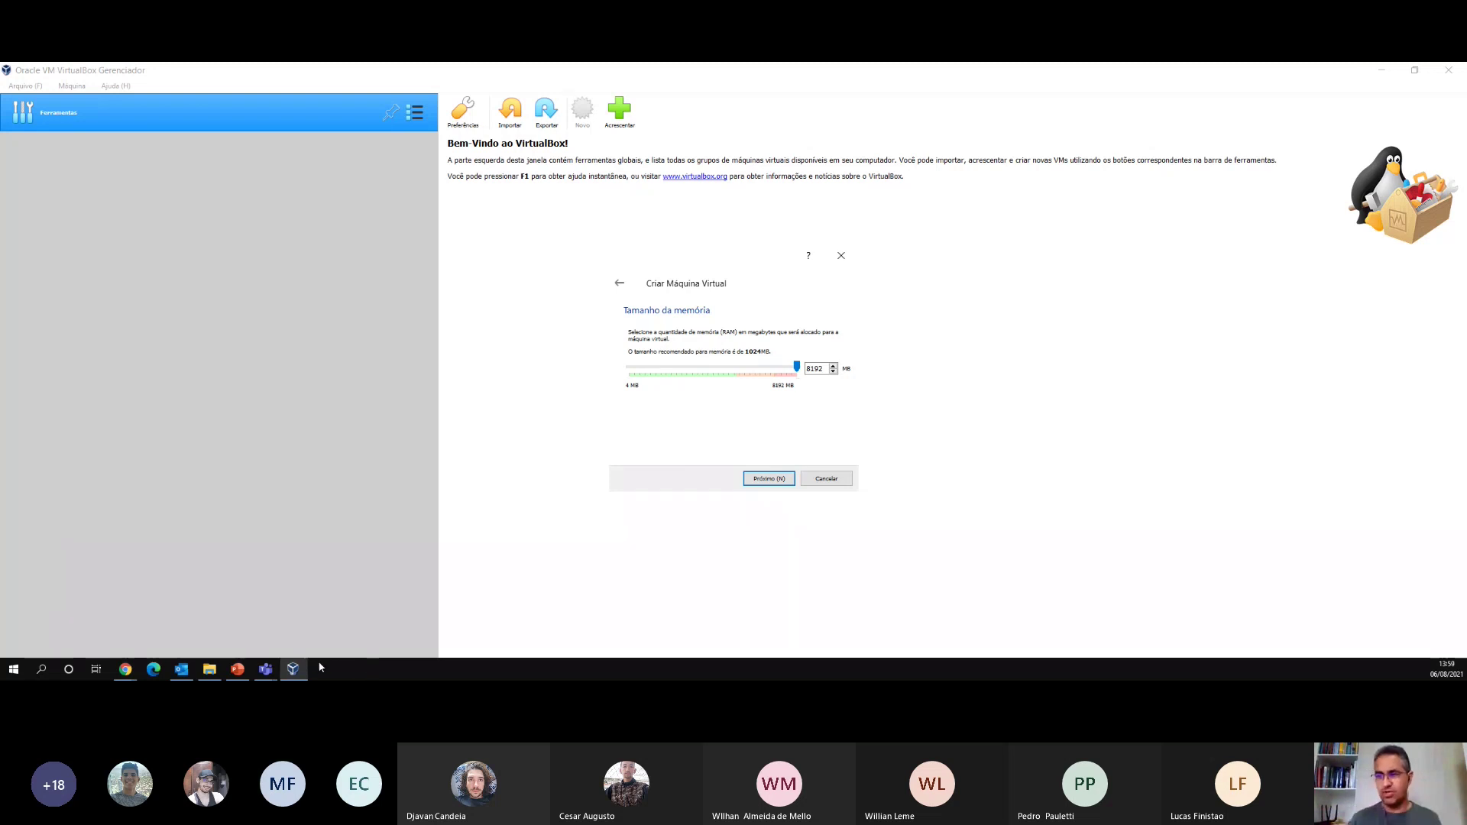
pyautogui.press('ctrl')
pyautogui.press('ctrl')
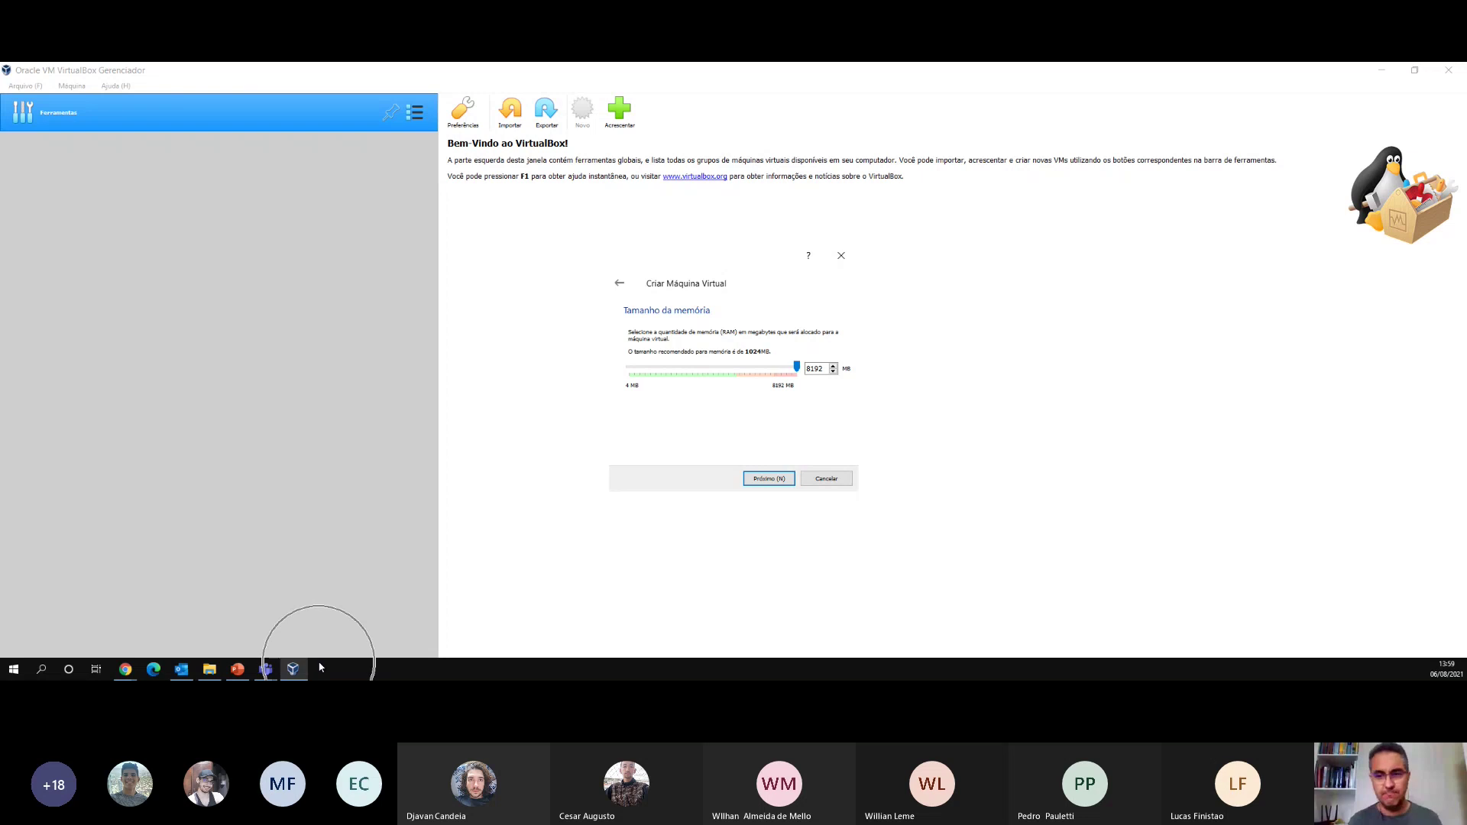
pyautogui.press('ctrl')
pyautogui.press('ctrl')
pyautogui.press('ctrl')
pyautogui.press('ctrl')
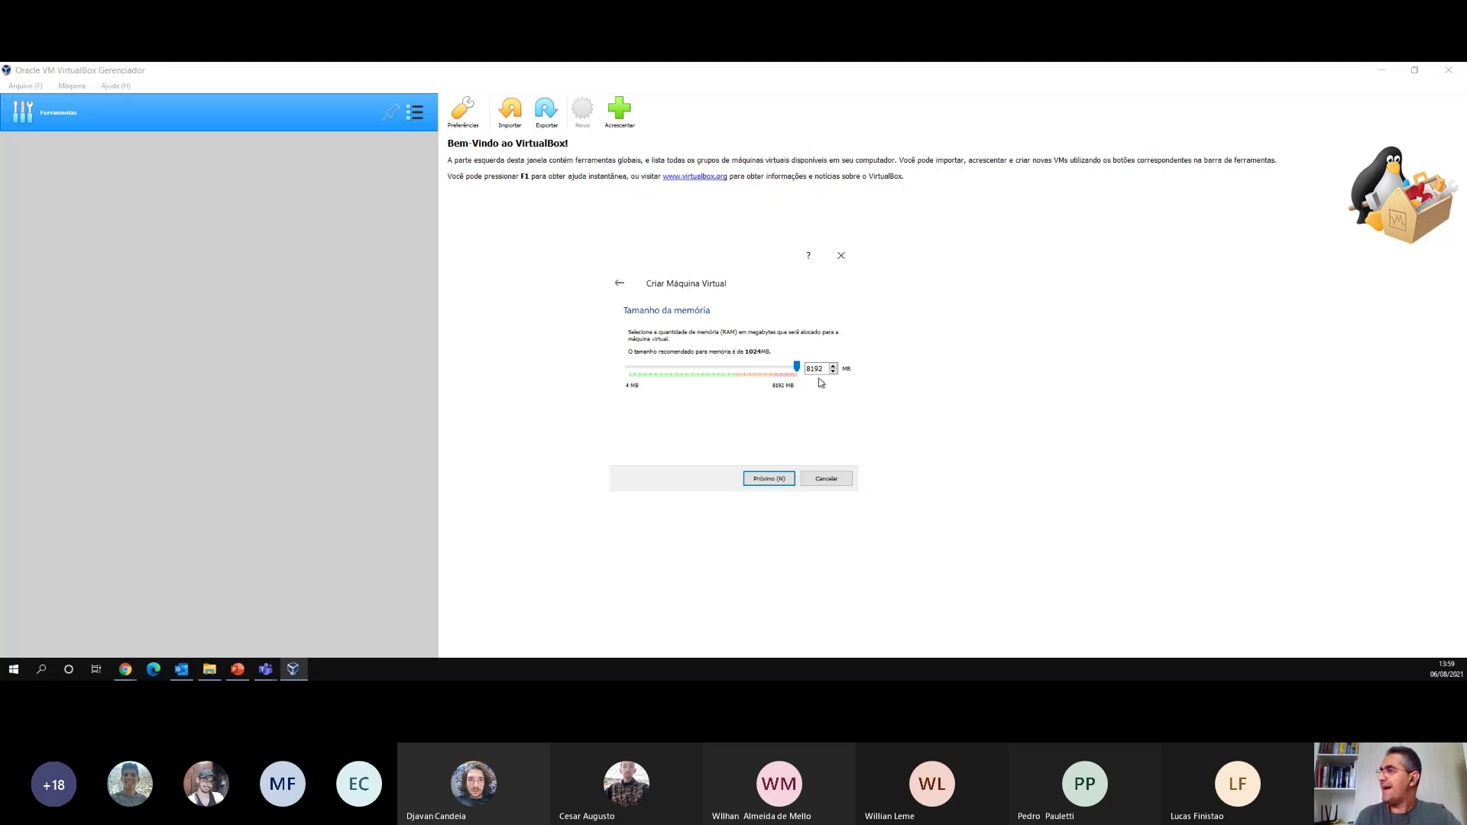
# - Reduce the virtual machine's RAM to 2048 MB and continue to the hard disk page
pyautogui.moveTo(797, 368); pyautogui.dragTo(718, 371)
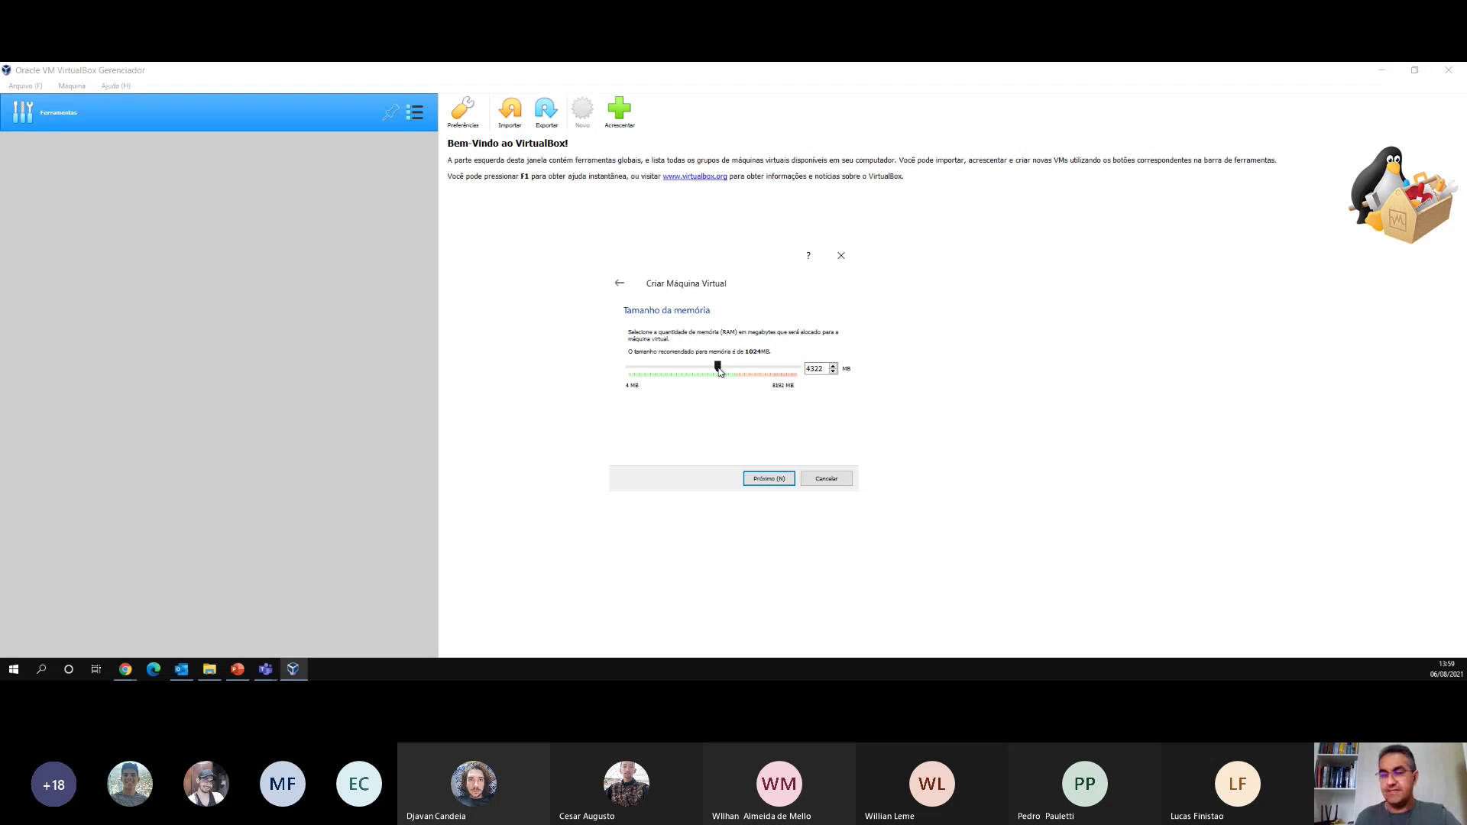
pyautogui.moveTo(719, 371); pyautogui.dragTo(669, 364)
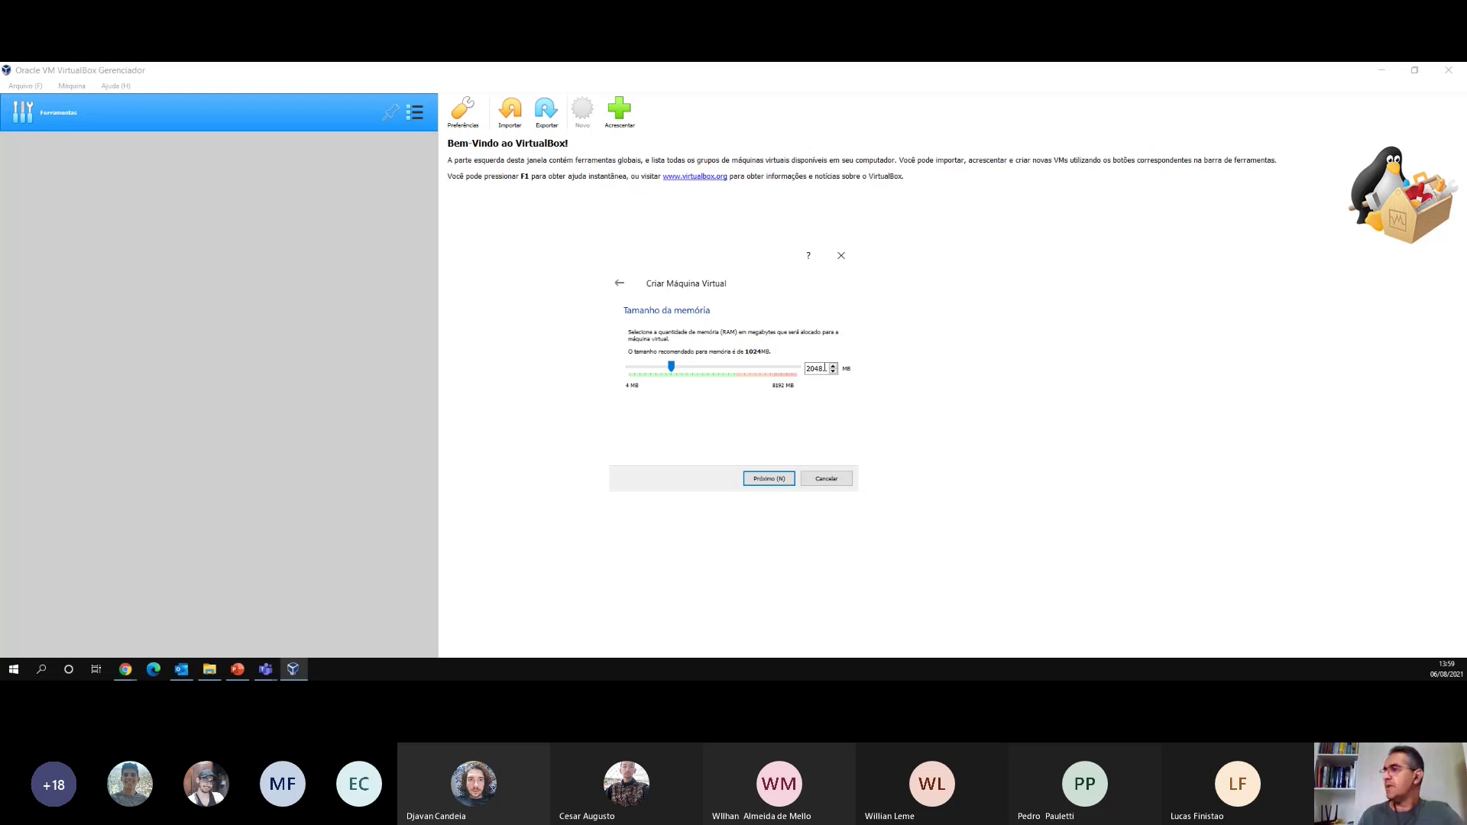
pyautogui.click(780, 481)
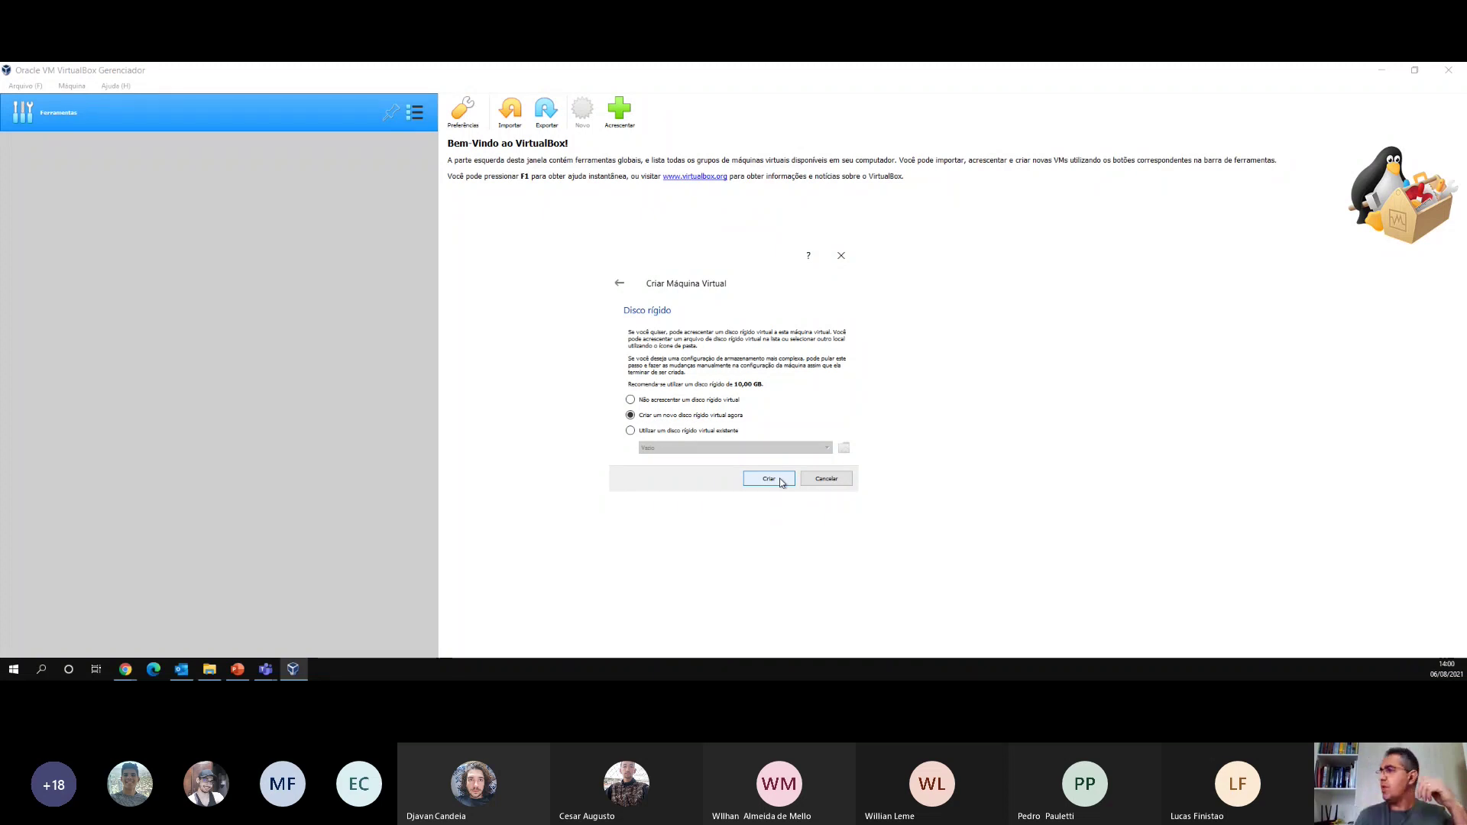
pyautogui.click(727, 432)
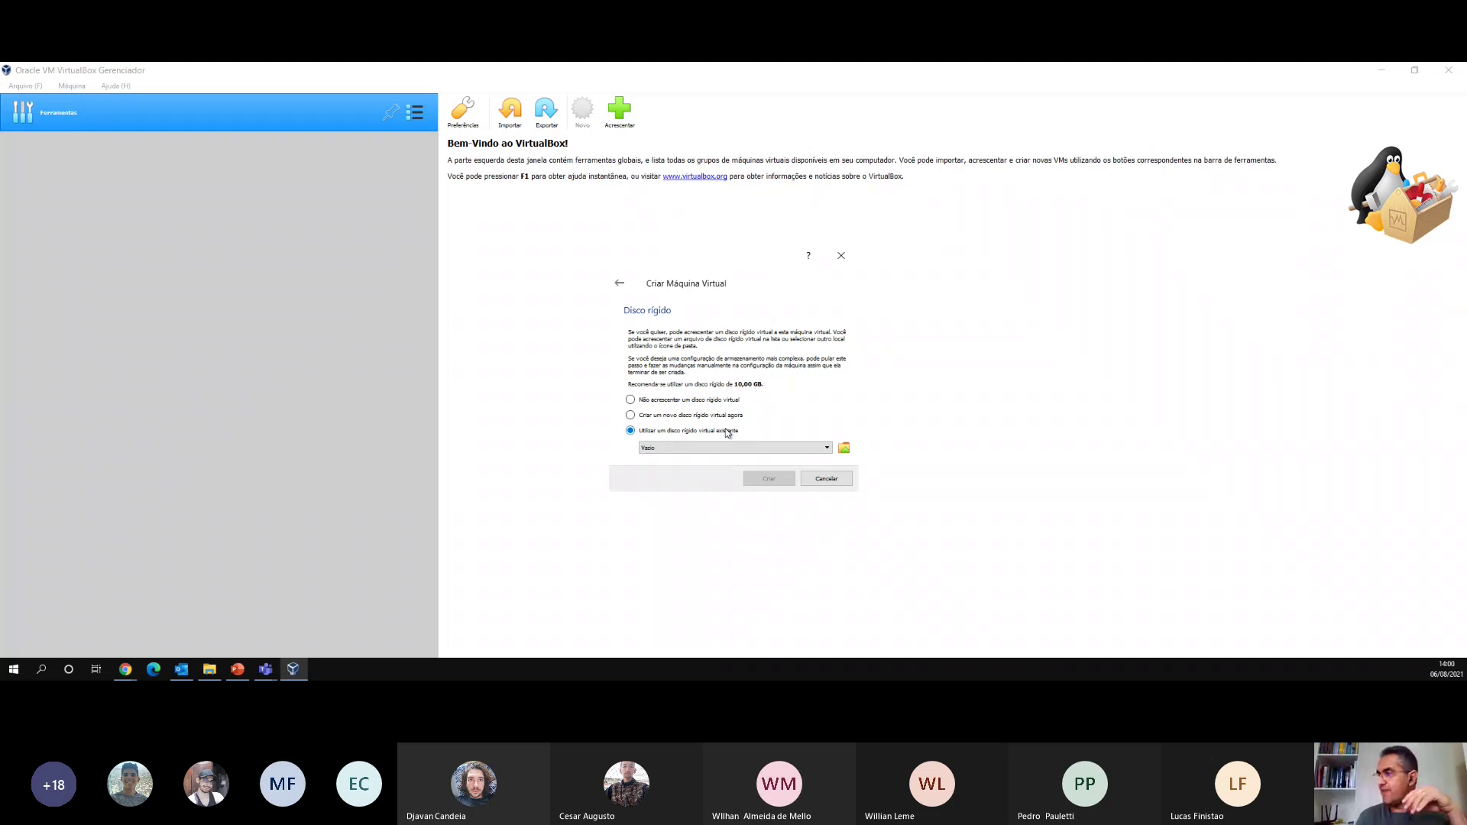
pyautogui.click(828, 448)
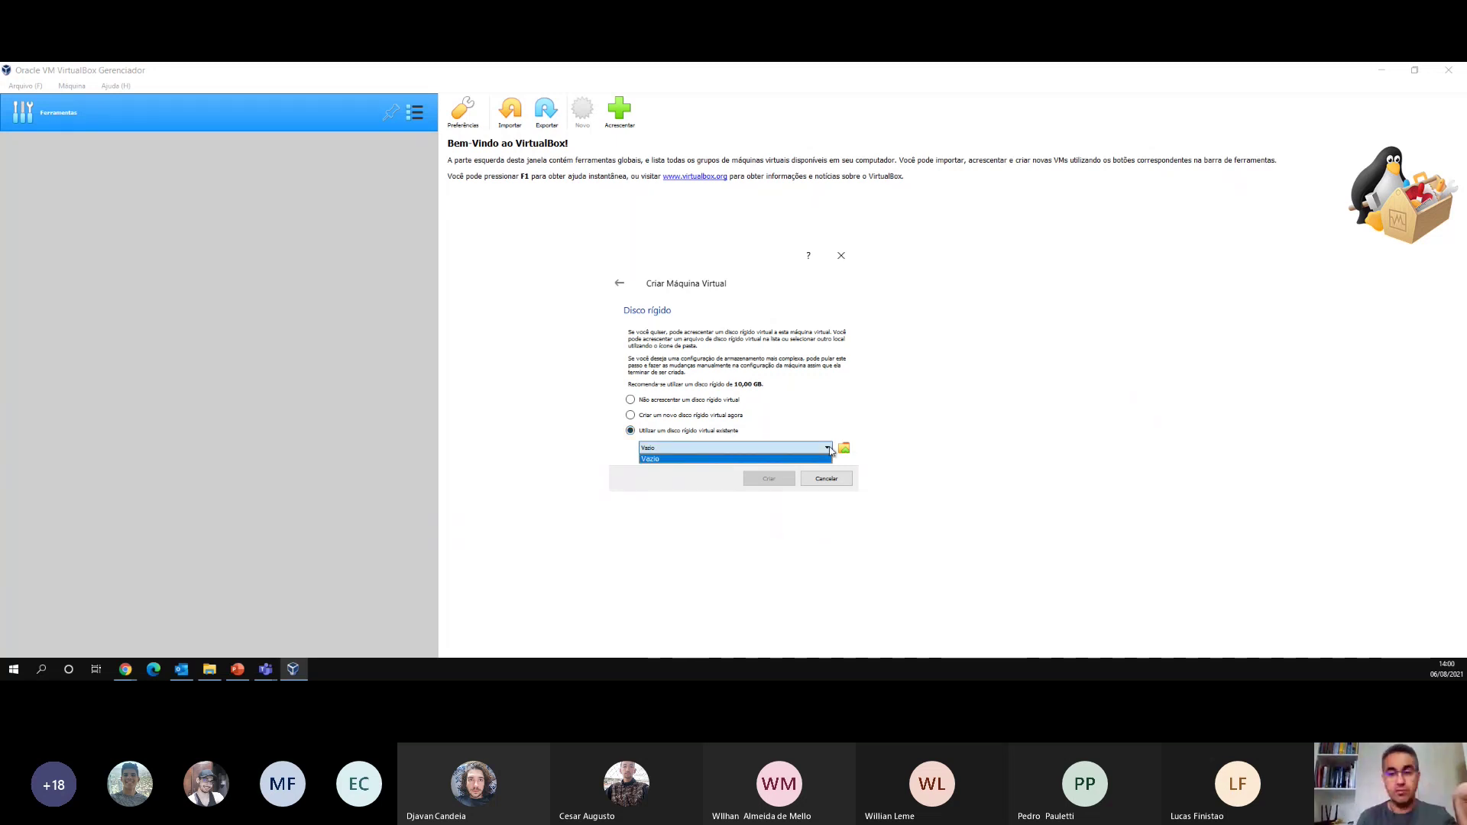
pyautogui.click(830, 450)
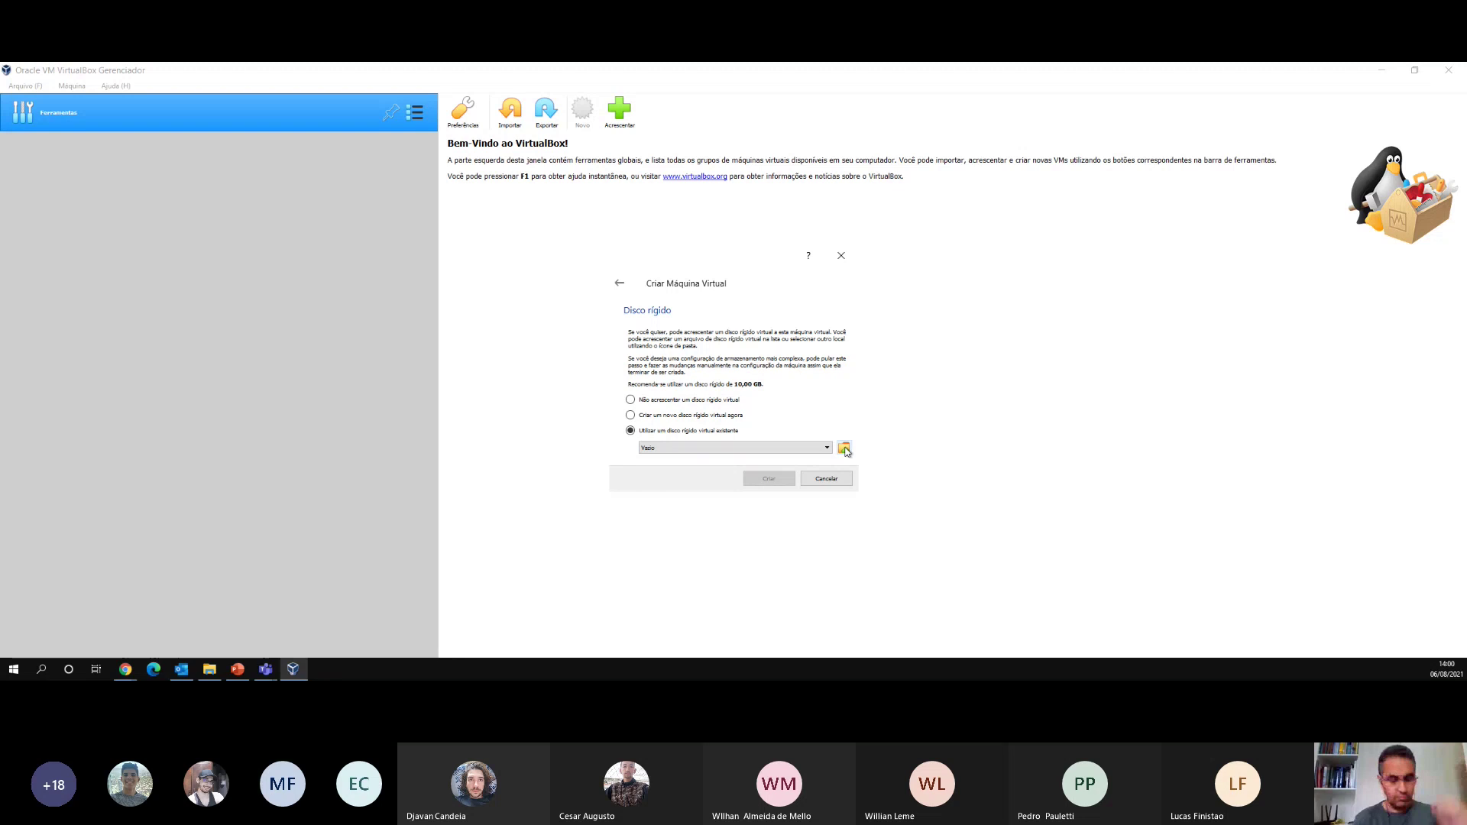
pyautogui.press('ctrl')
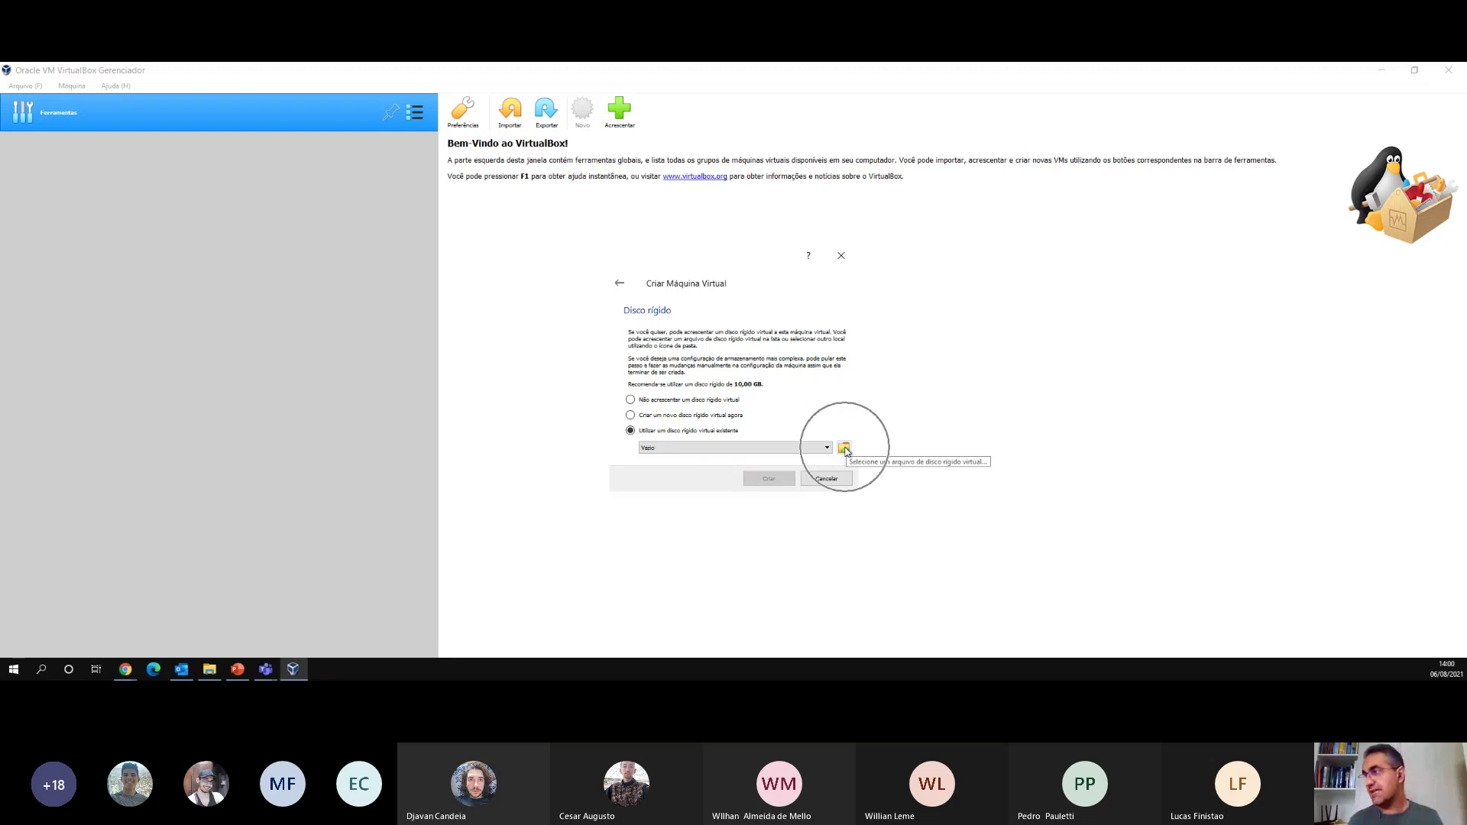
pyautogui.press('ctrl')
pyautogui.press('ctrl')
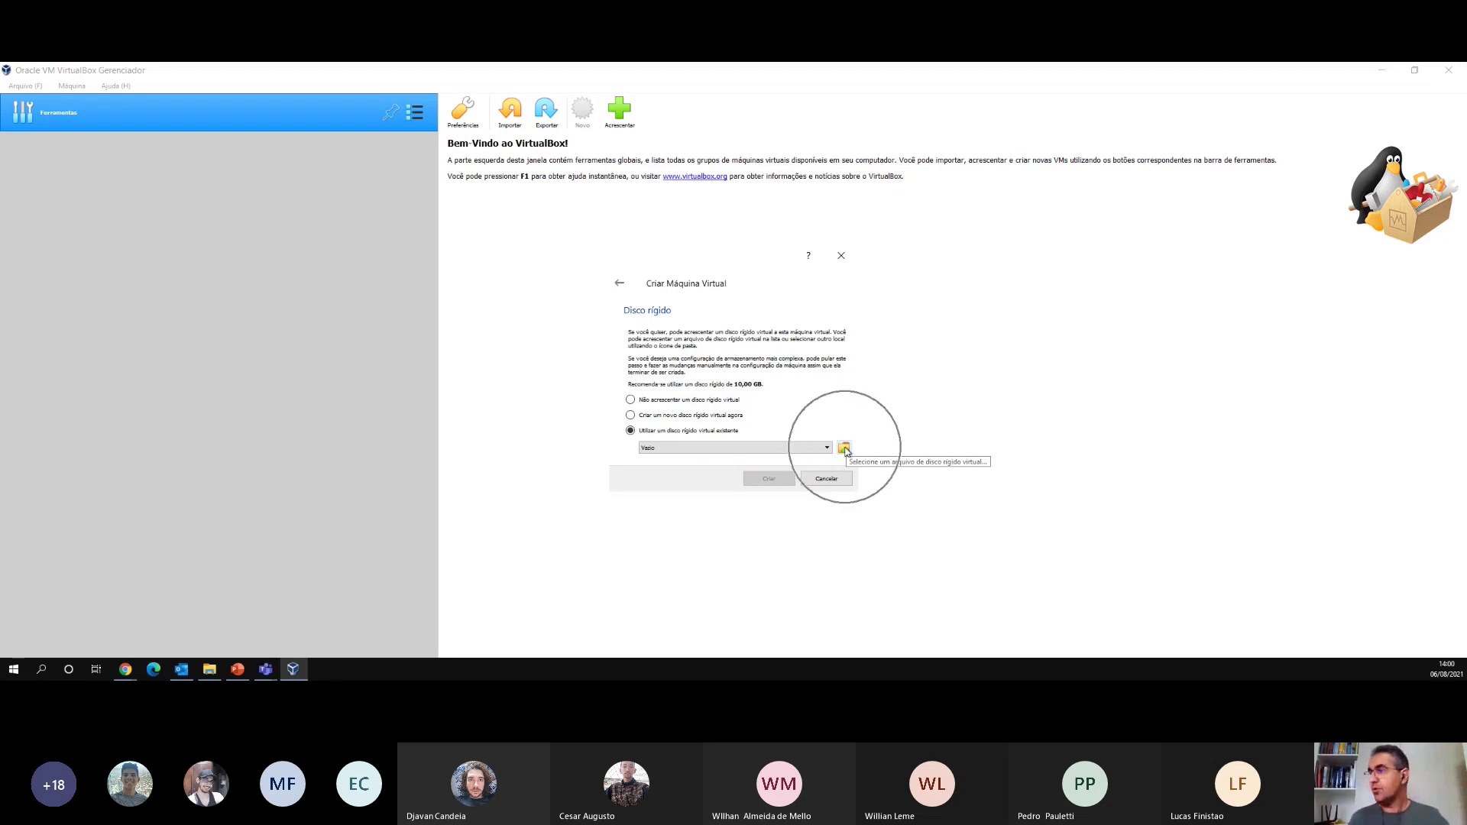
# - Choose to create a new virtual hard disk now and start the virtual disk creation
pyautogui.click(631, 416)
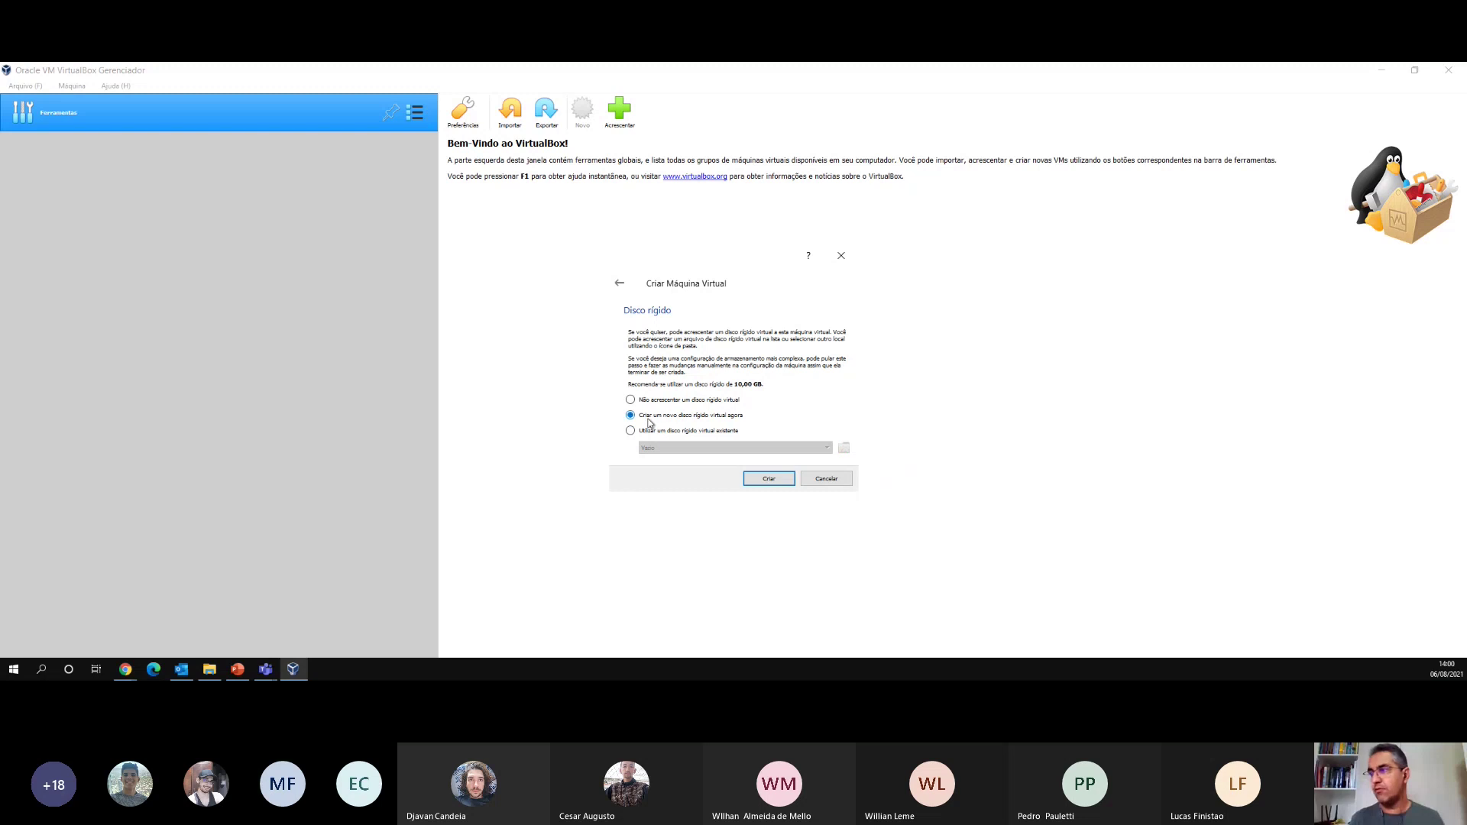
pyautogui.press('ctrl')
pyautogui.press('ctrl')
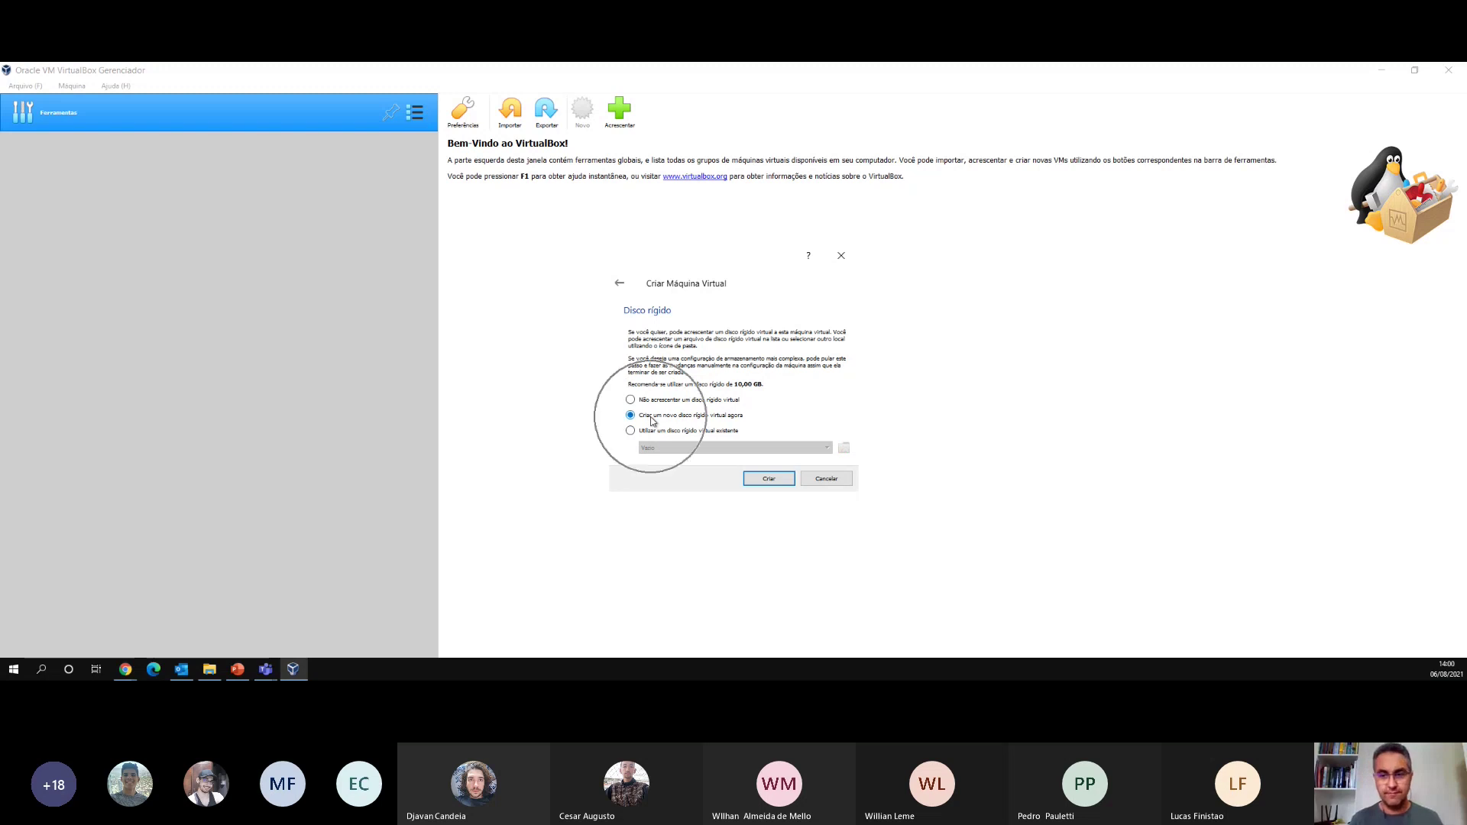
pyautogui.press('ctrl')
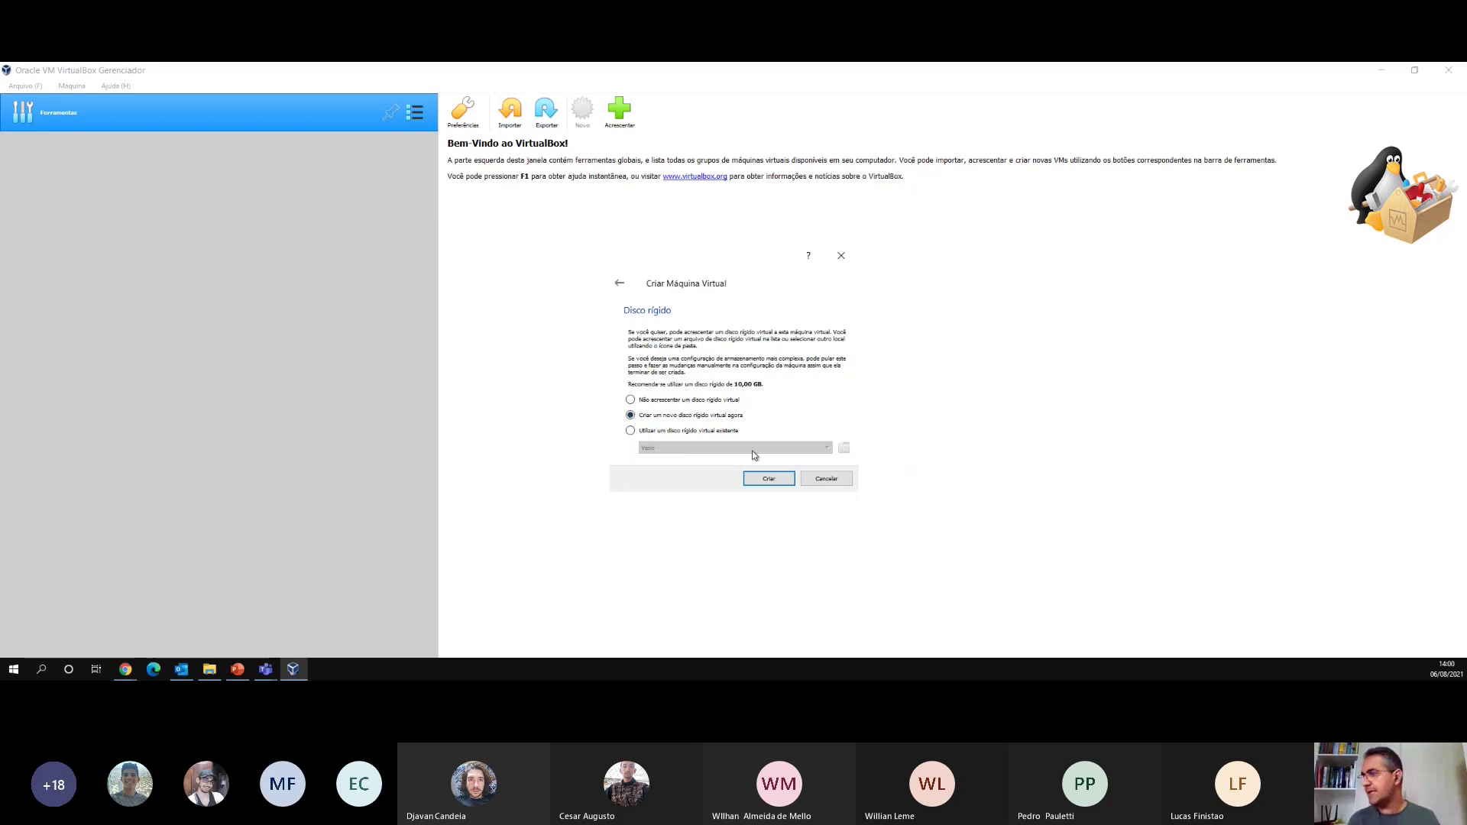
pyautogui.click(768, 479)
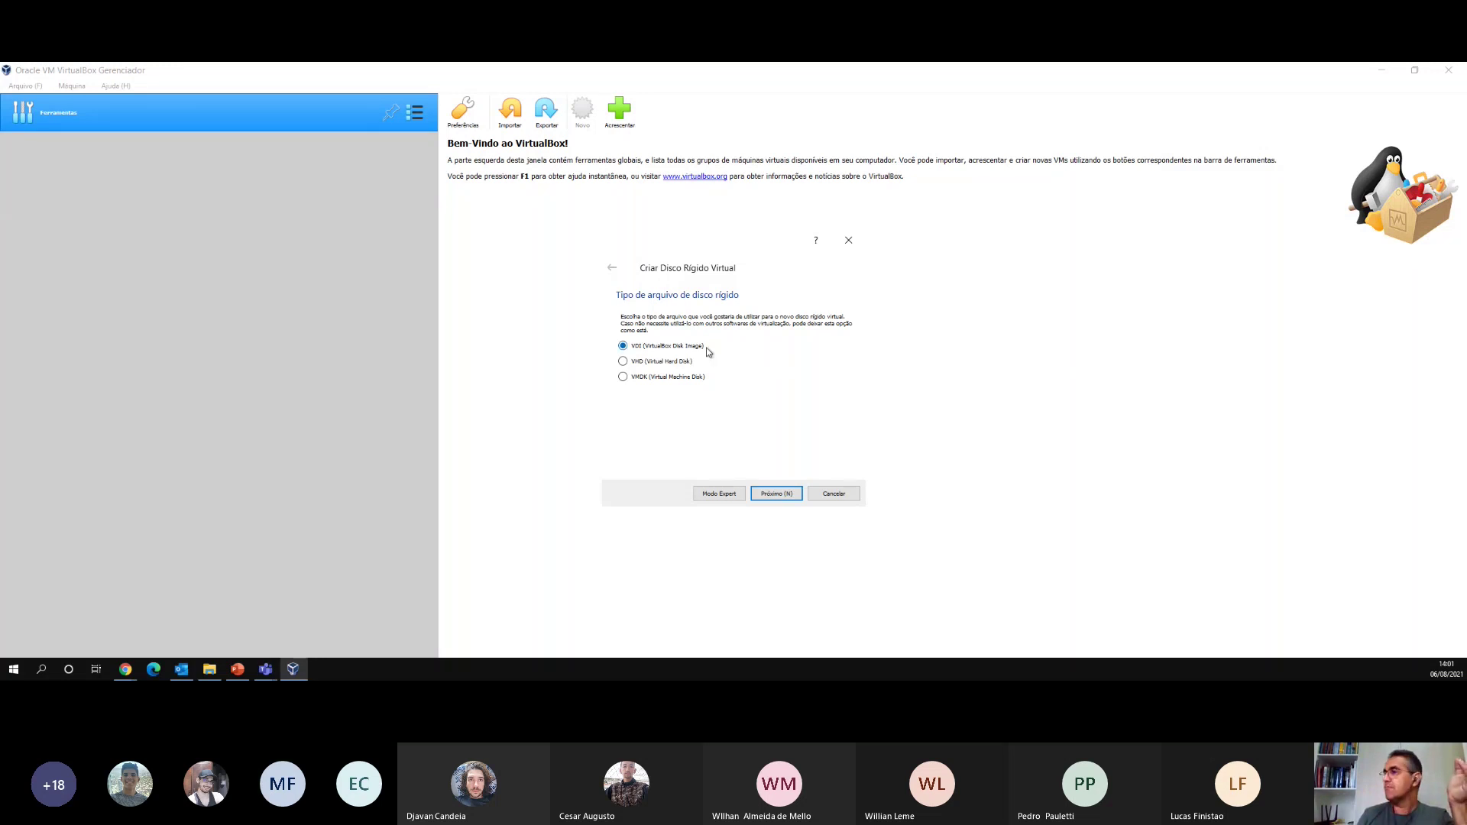
# - Use VDI (VirtualBox Disk Image) as the disk file type with dynamically allocated storage, and continue to the file location and size page
pyautogui.click(653, 353)
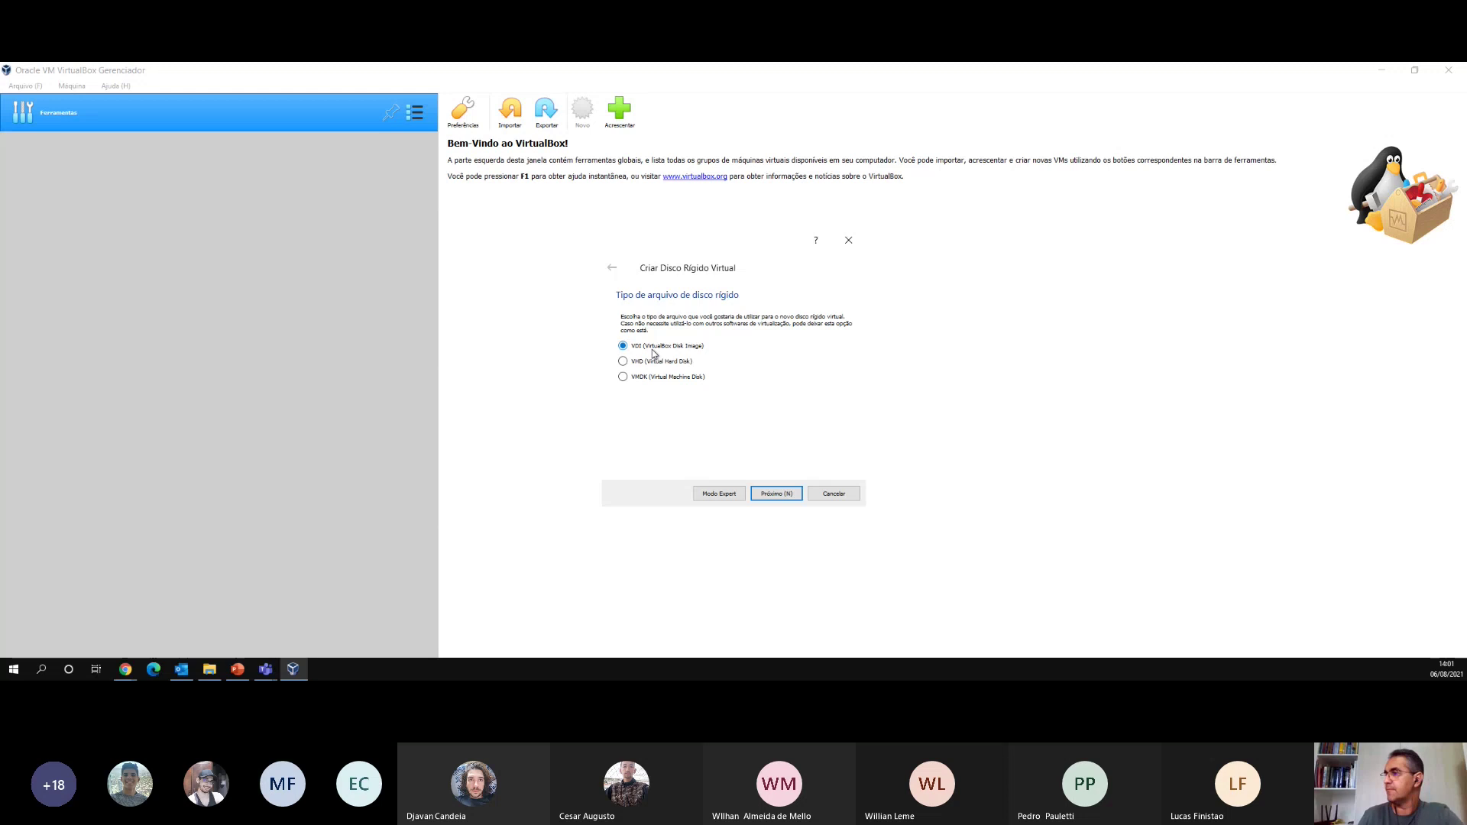
pyautogui.click(784, 497)
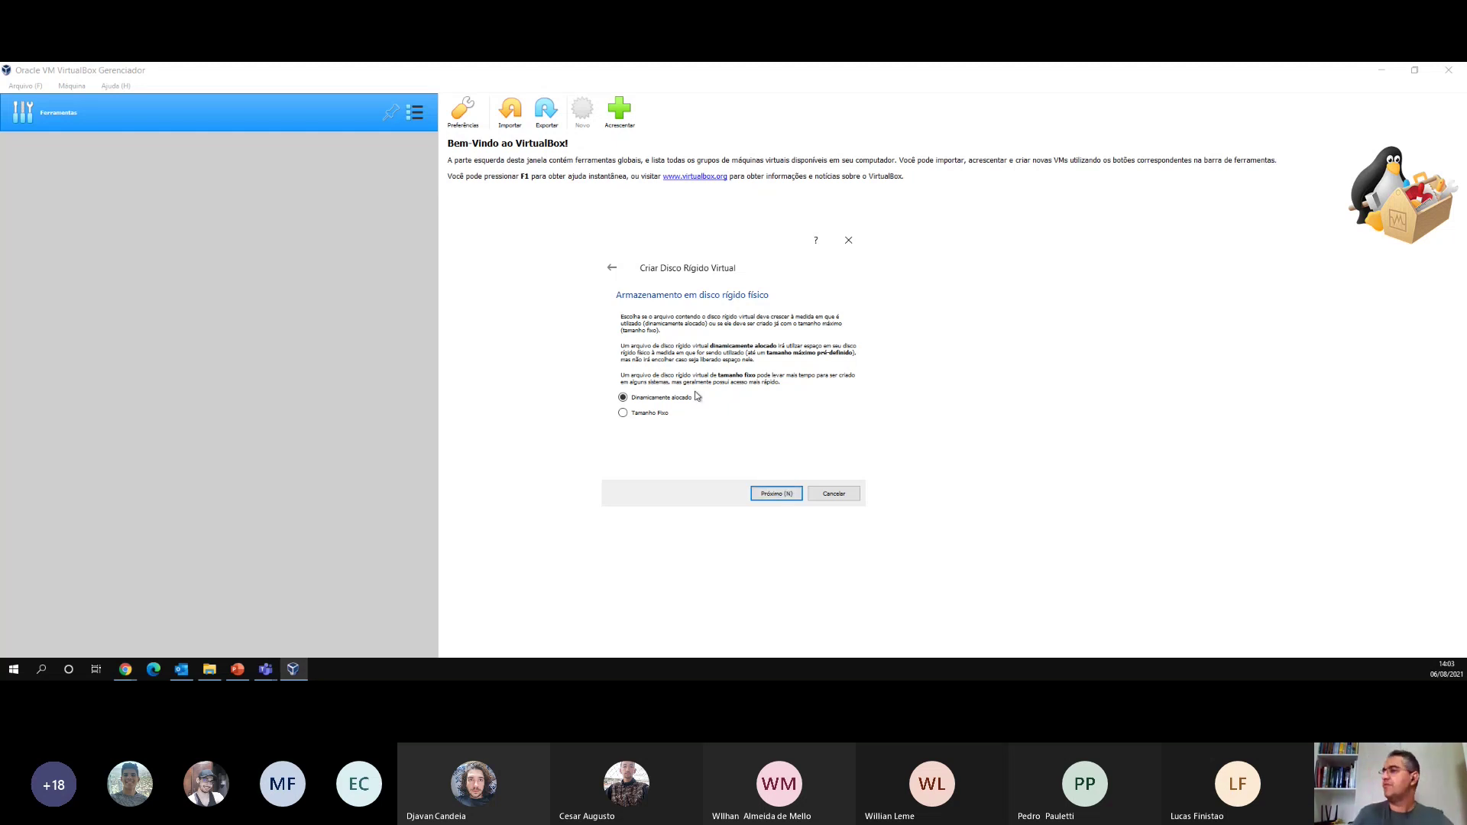
pyautogui.click(776, 495)
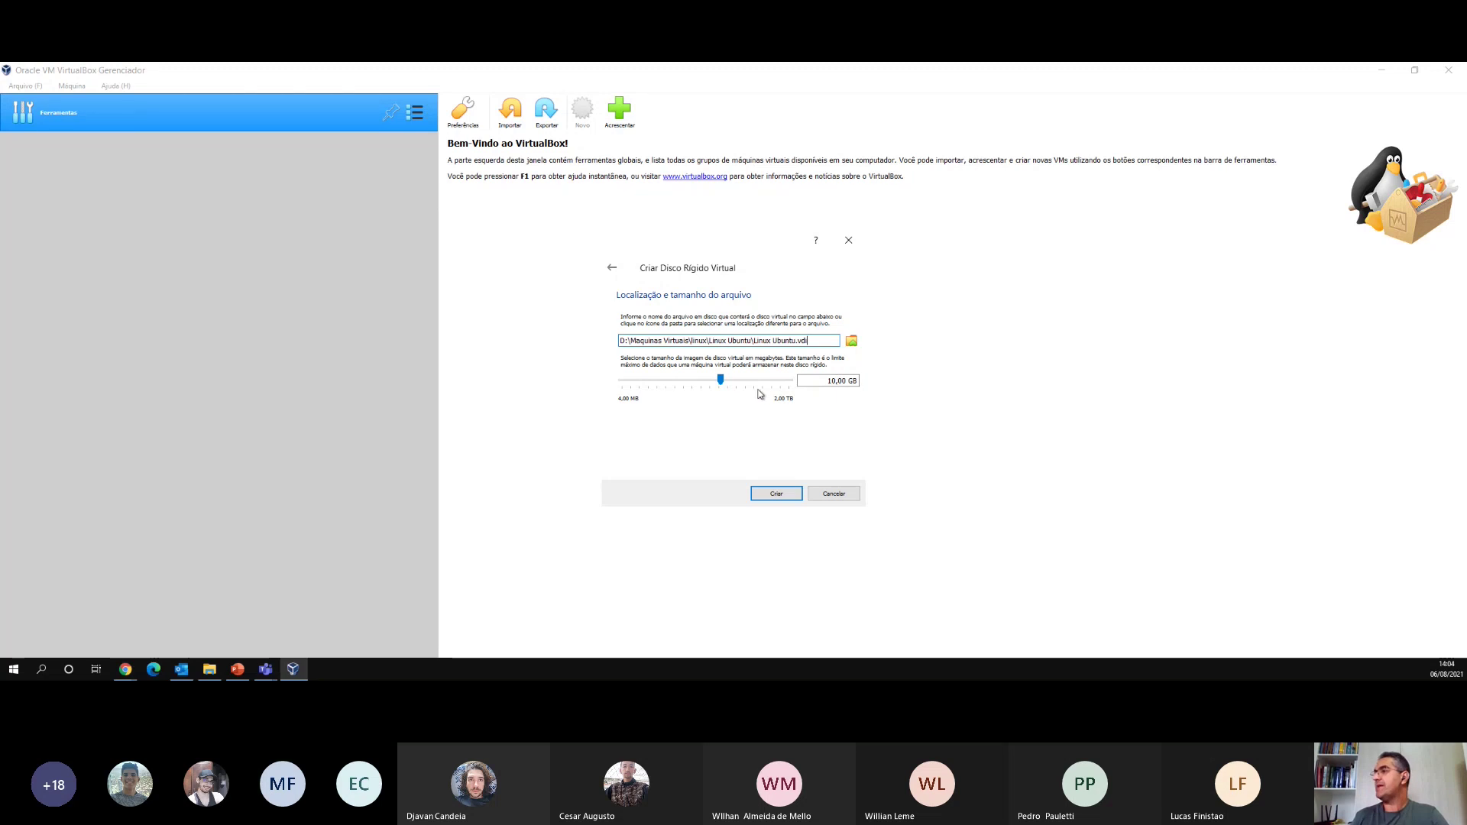
# - Set the virtual disk size to 30 GB and create the disk for the Linux Ubuntu machine
pyautogui.moveTo(720, 380); pyautogui.dragTo(782, 392)
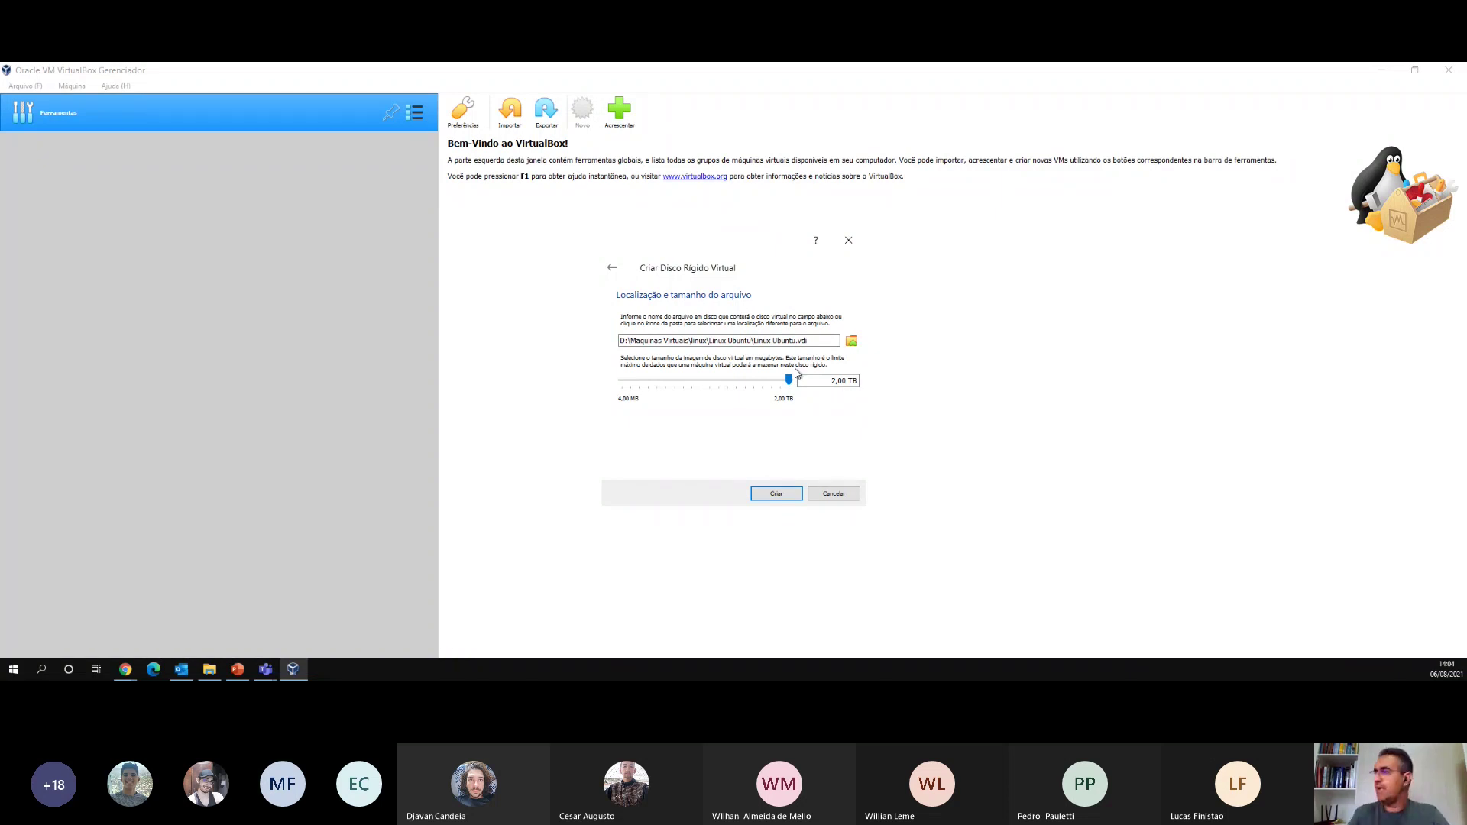
pyautogui.moveTo(788, 378); pyautogui.dragTo(726, 378)
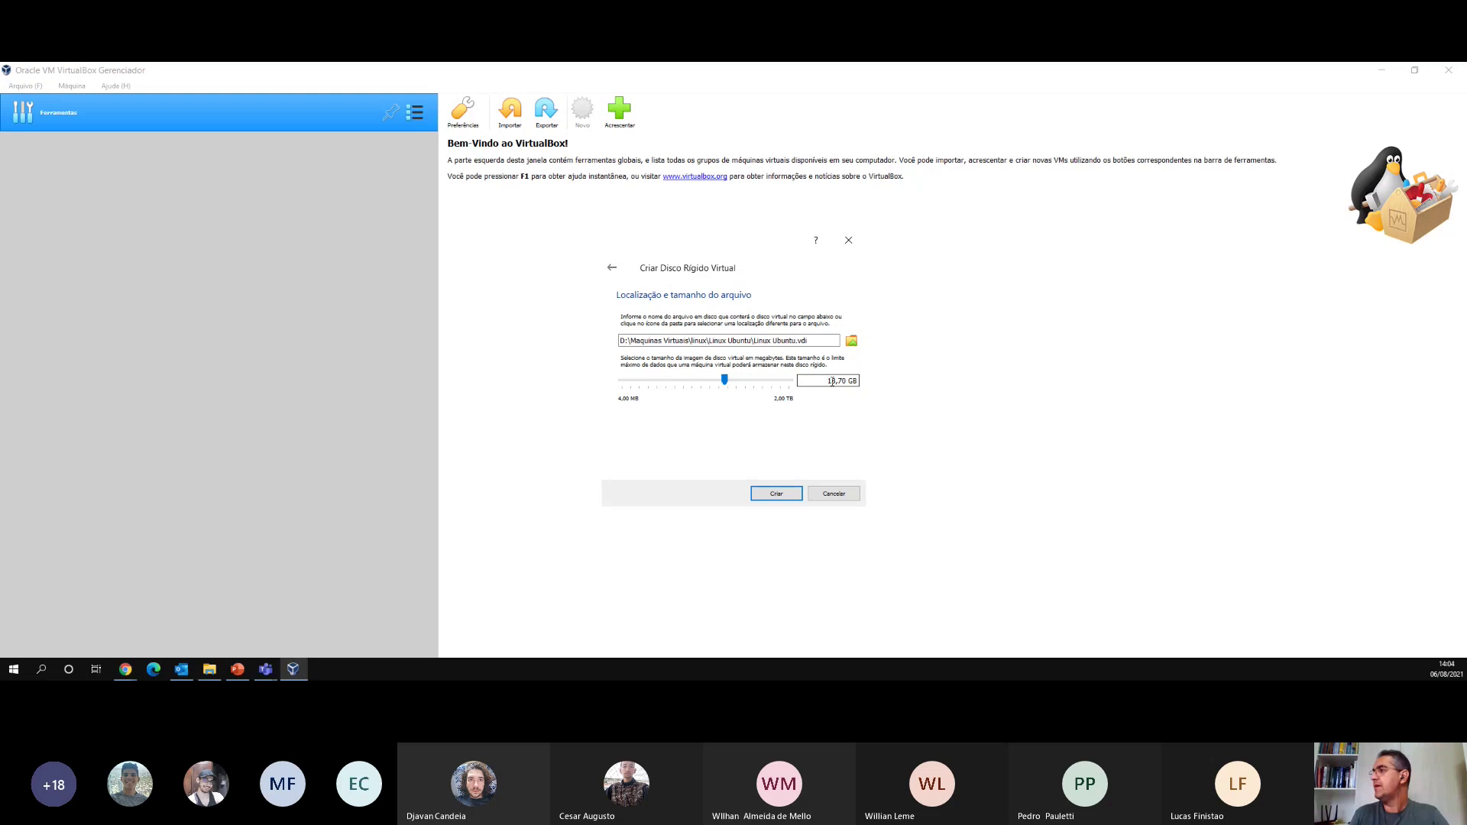
pyautogui.moveTo(827, 381); pyautogui.dragTo(859, 381)
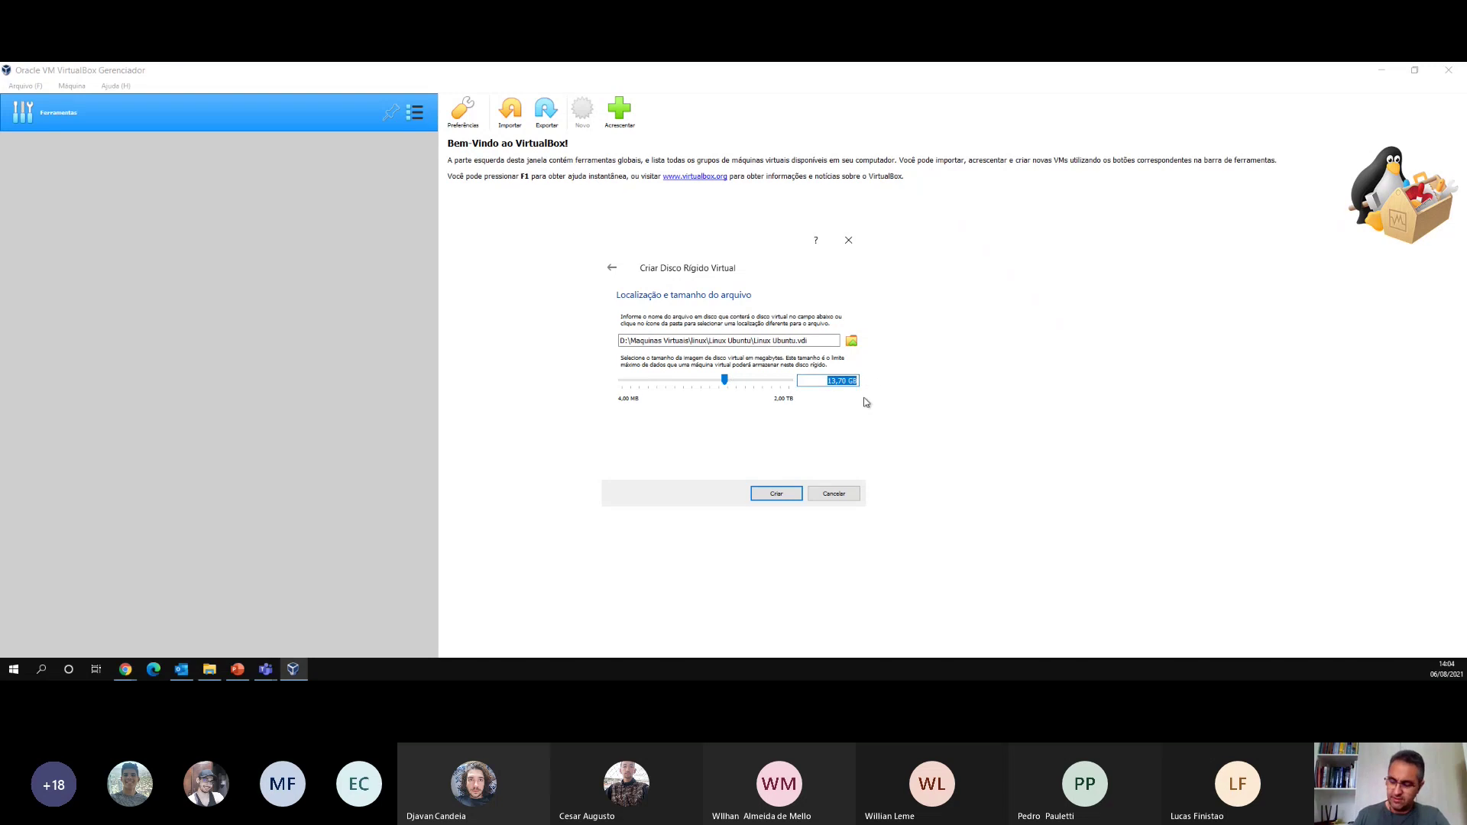
pyautogui.write('30')
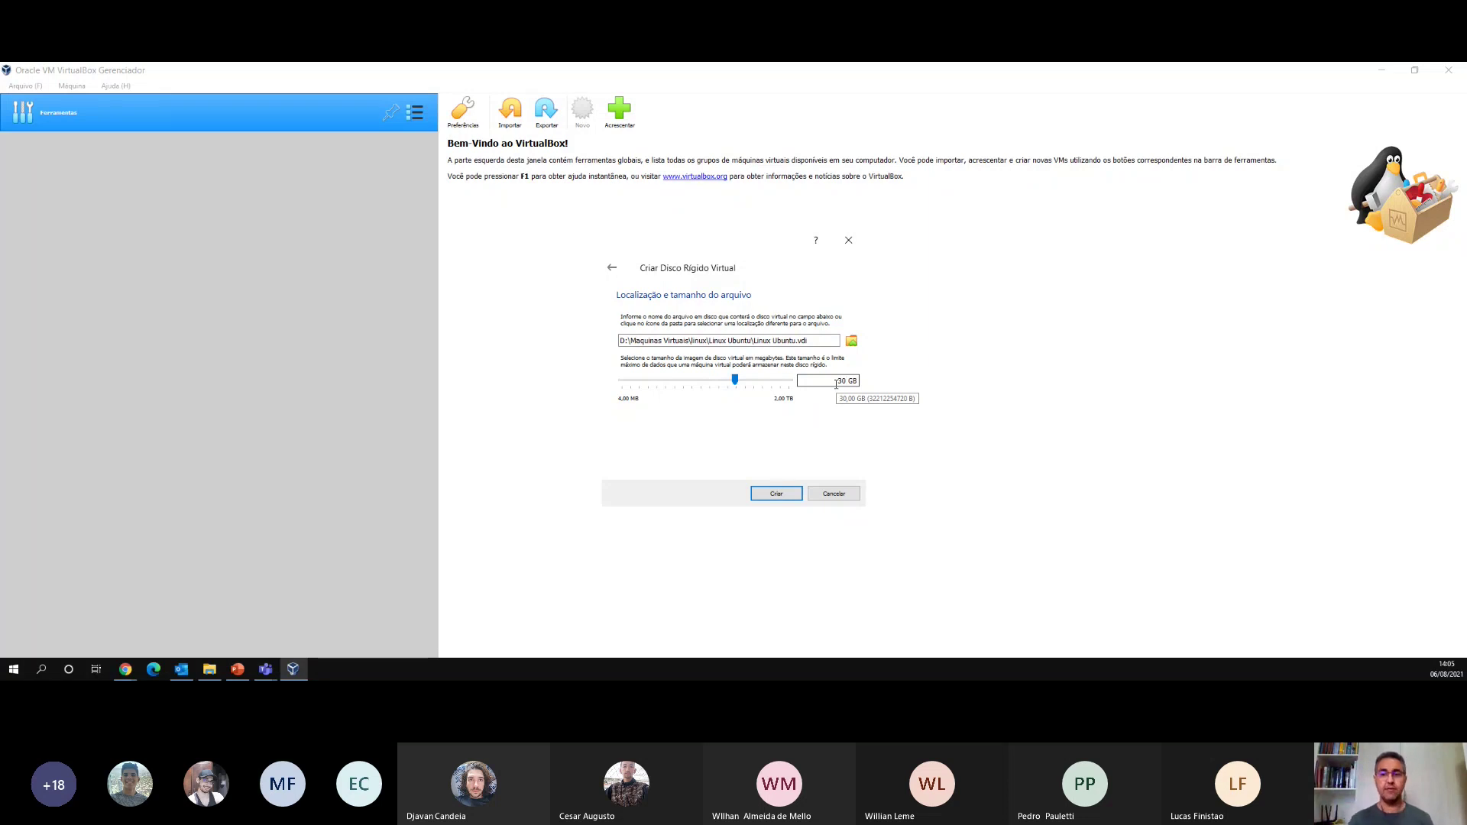
pyautogui.click(777, 494)
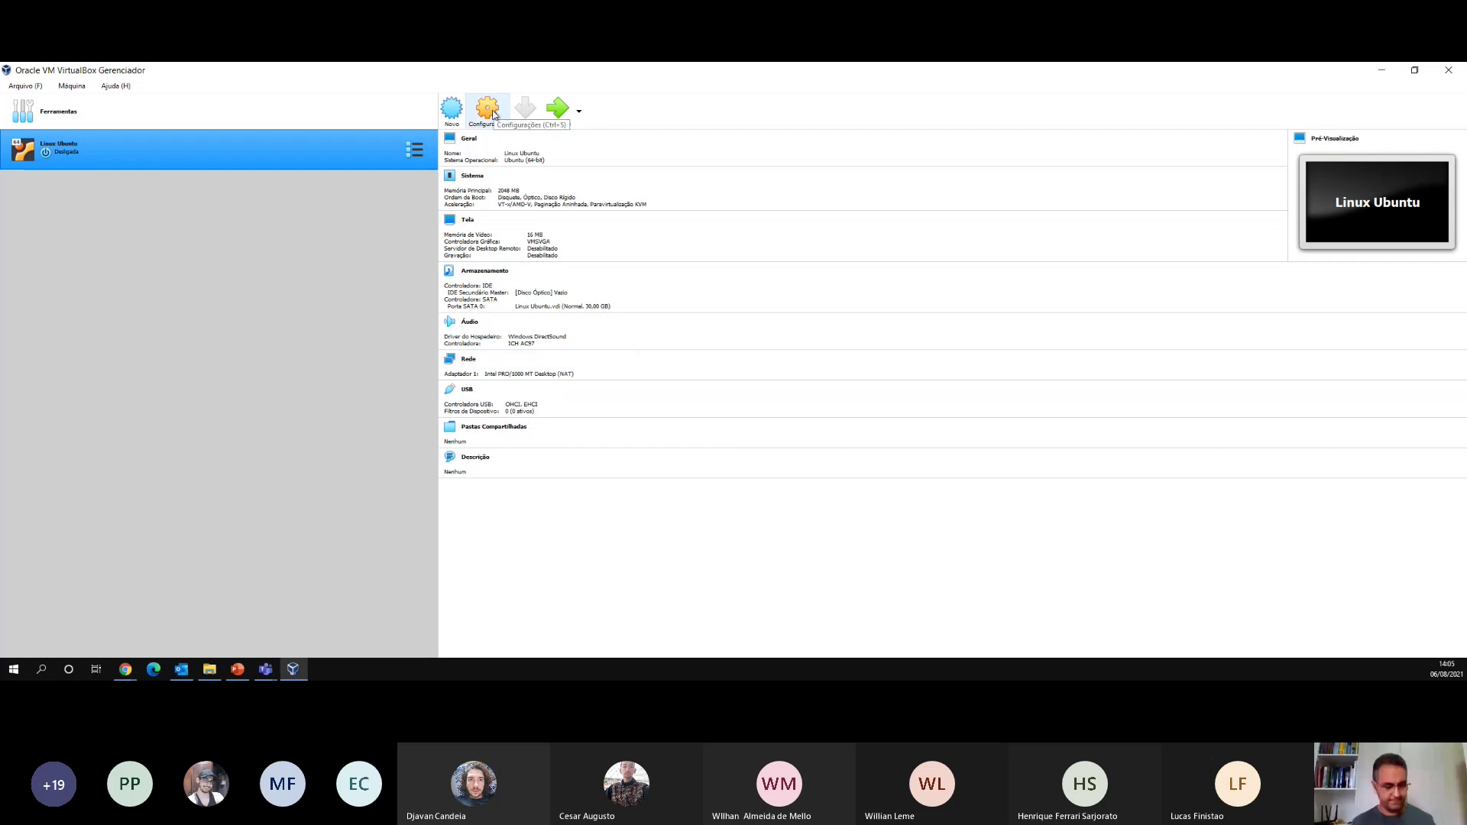
pyautogui.press('ctrl')
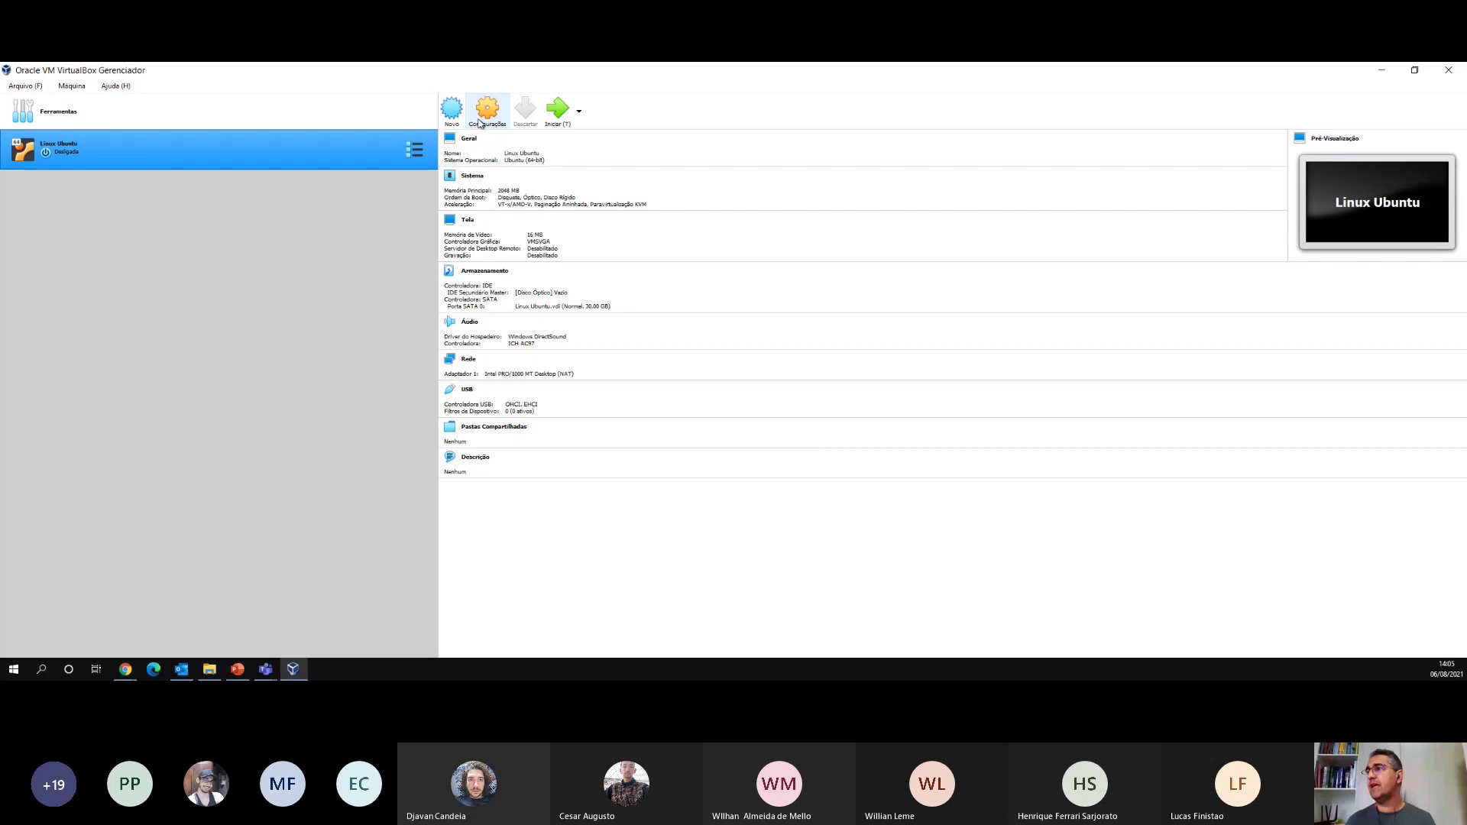
pyautogui.press('ctrl')
pyautogui.press('ctrl')
pyautogui.press('ctrl')
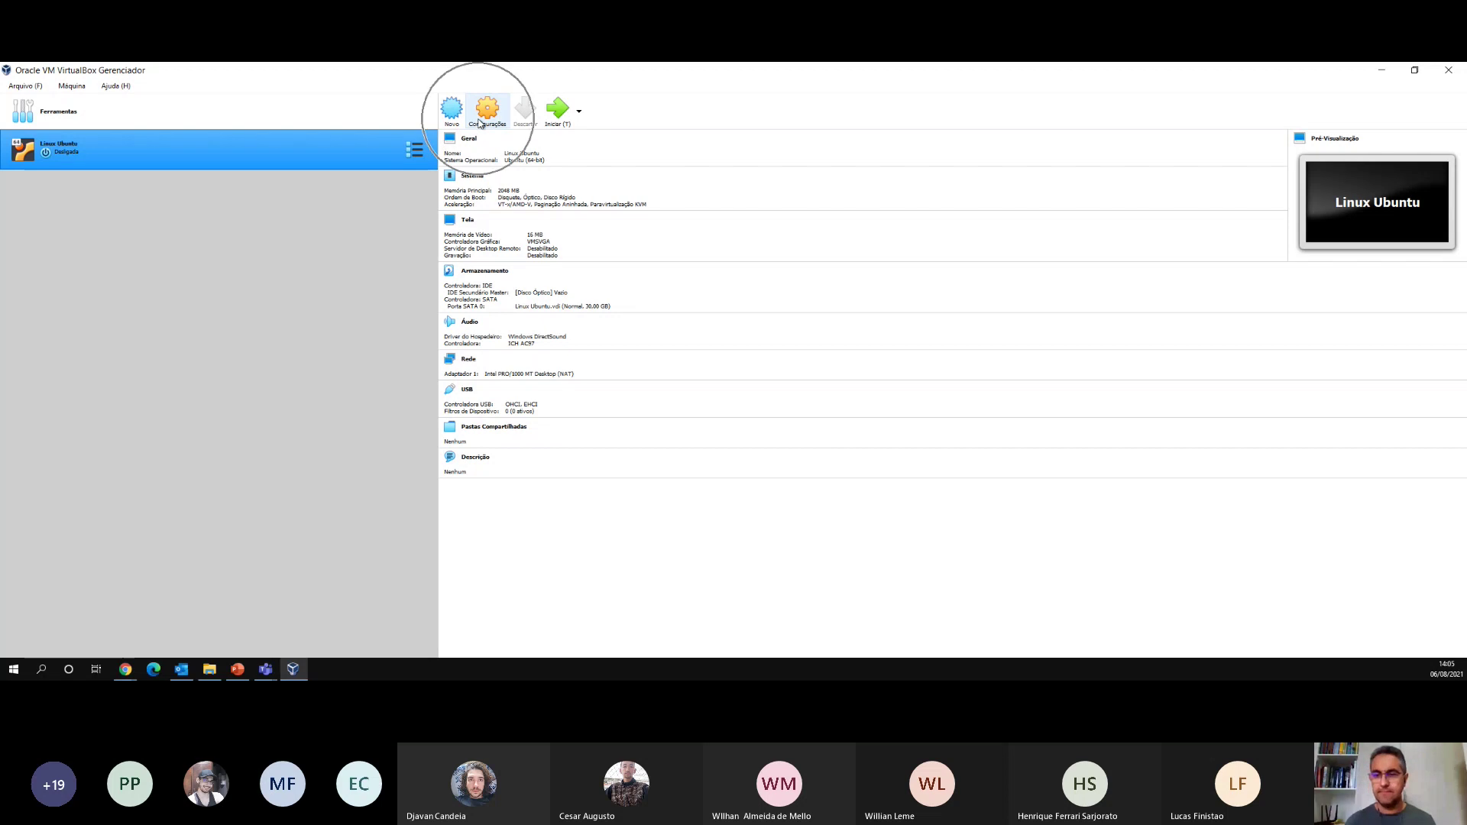
# - Open the Linux Ubuntu machine's settings and look through the version choices in its basic general options
pyautogui.click(480, 124)
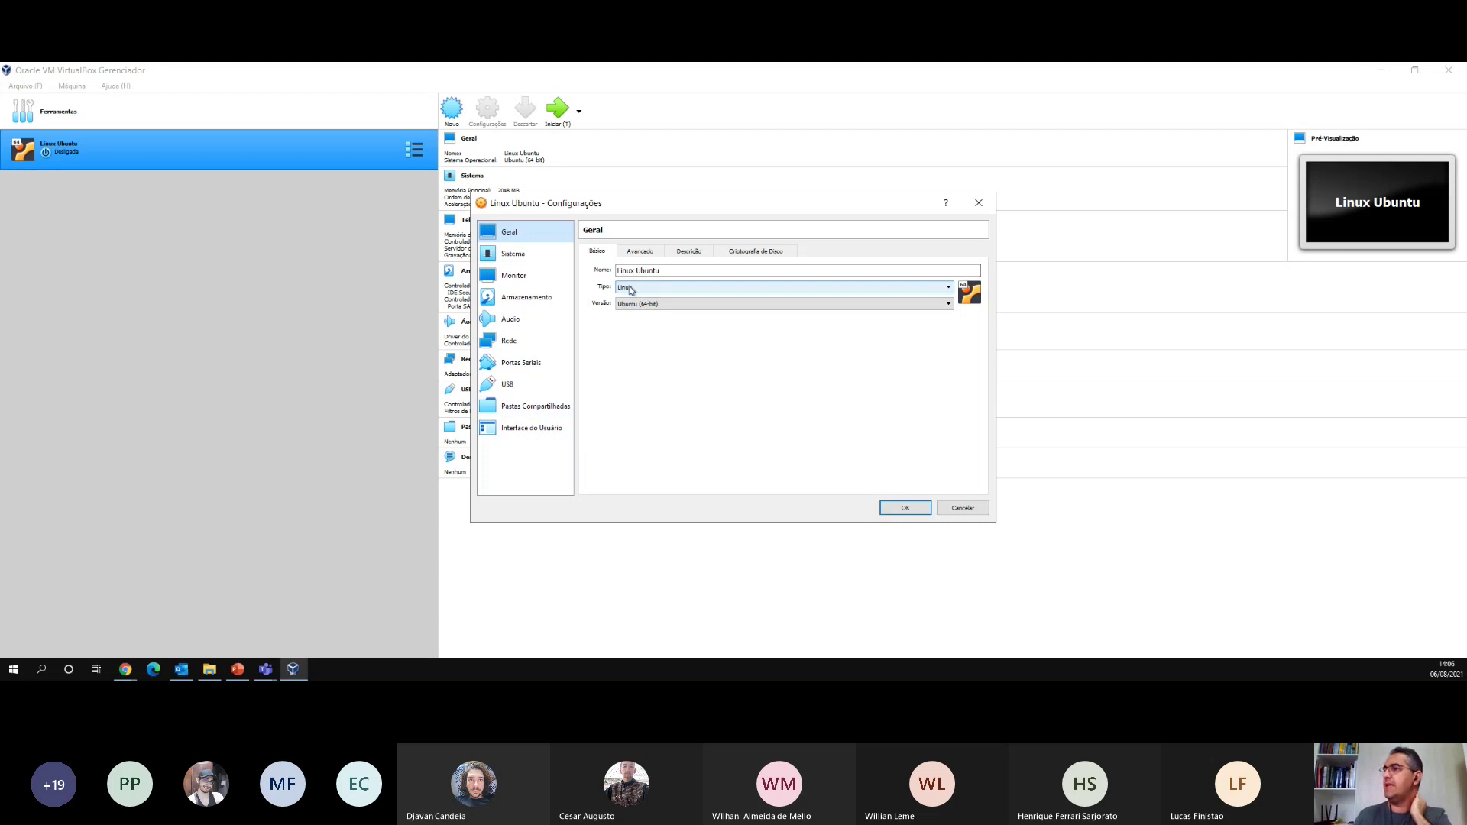
pyautogui.click(671, 305)
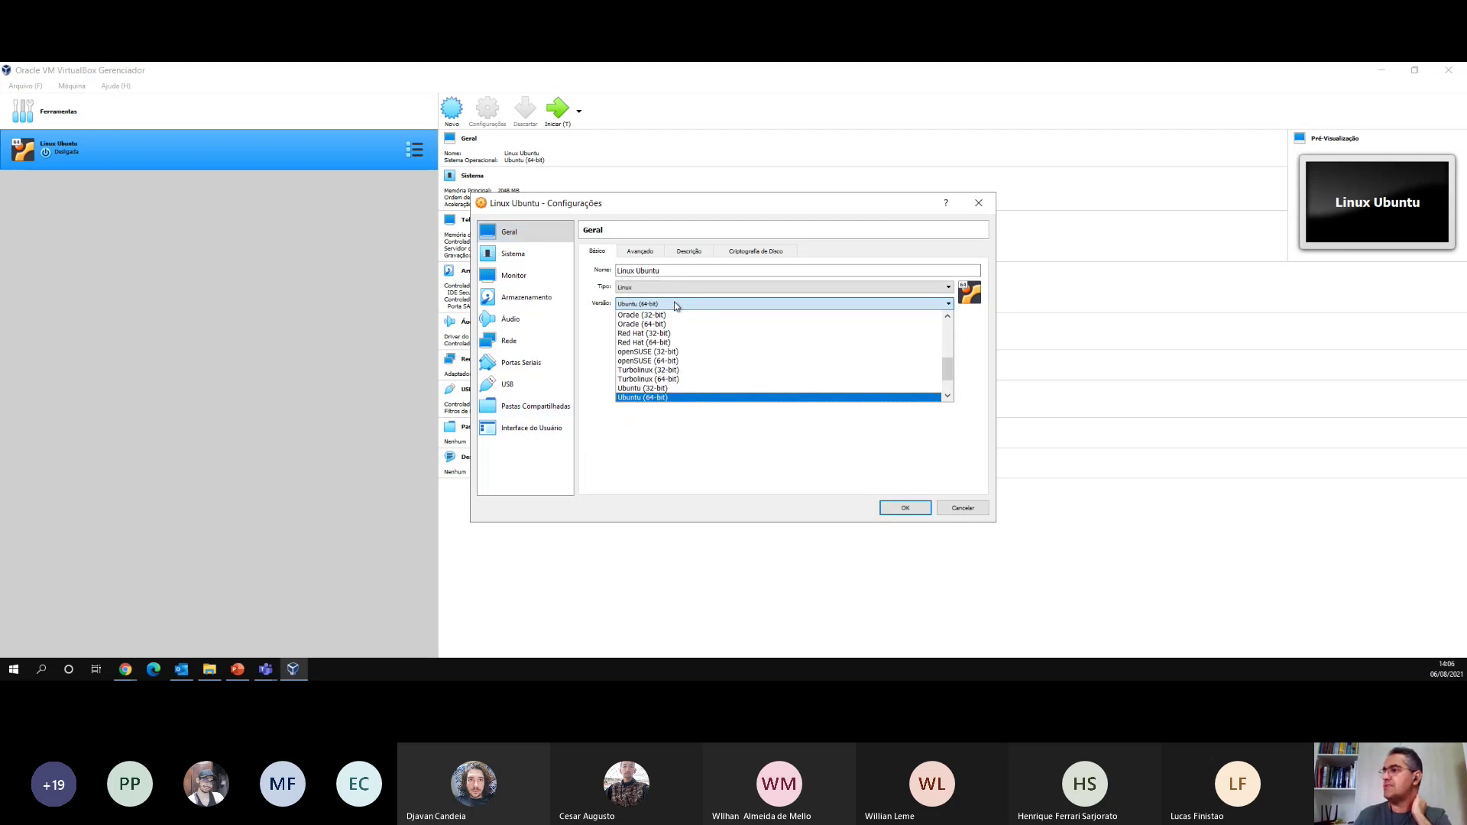
pyautogui.click(675, 304)
# - Set both the shared clipboard and the drag-and-drop option to Bi-direcional in the advanced general settings
pyautogui.click(642, 251)
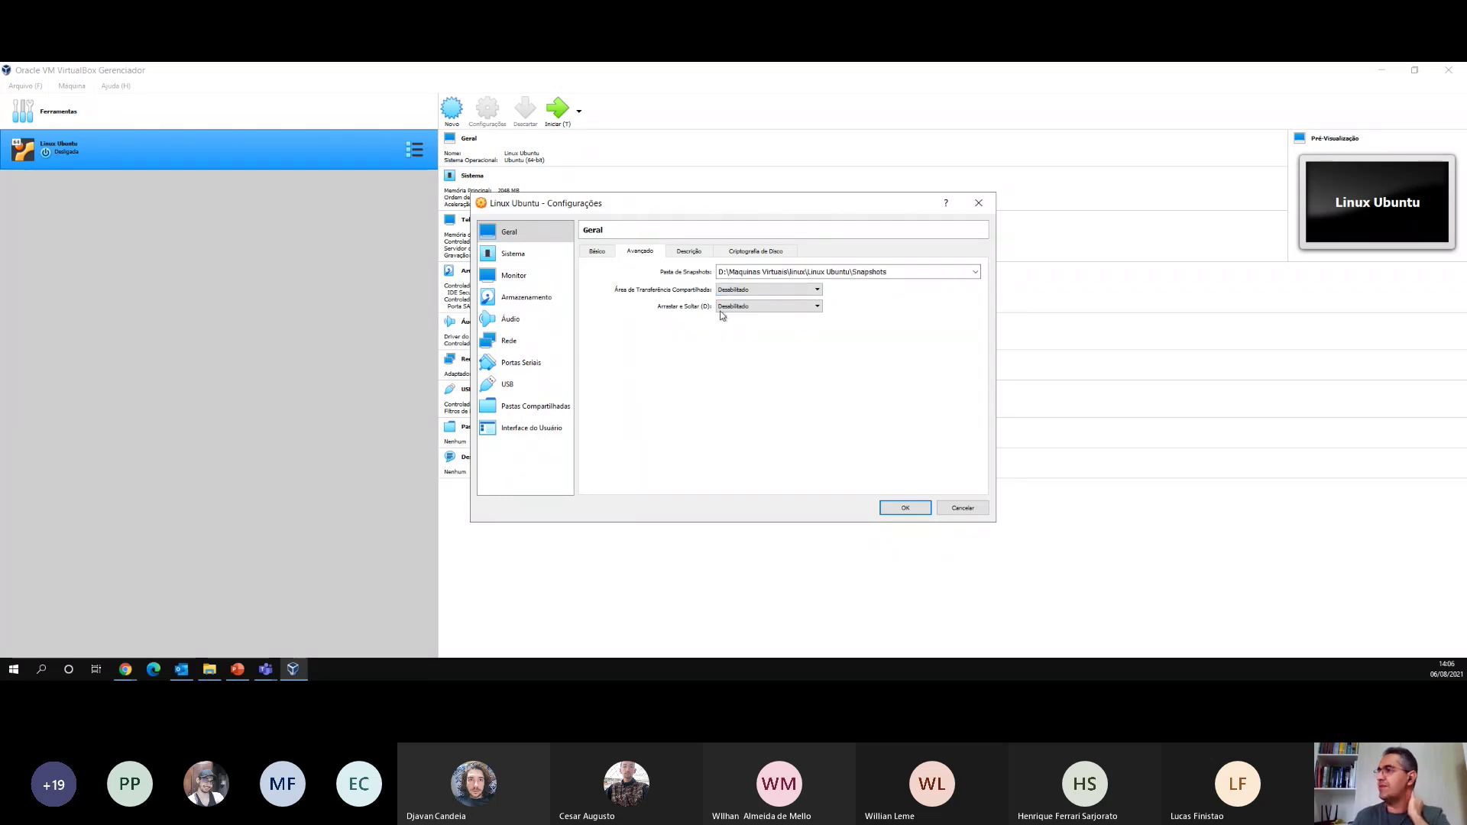
pyautogui.moveTo(742, 296)
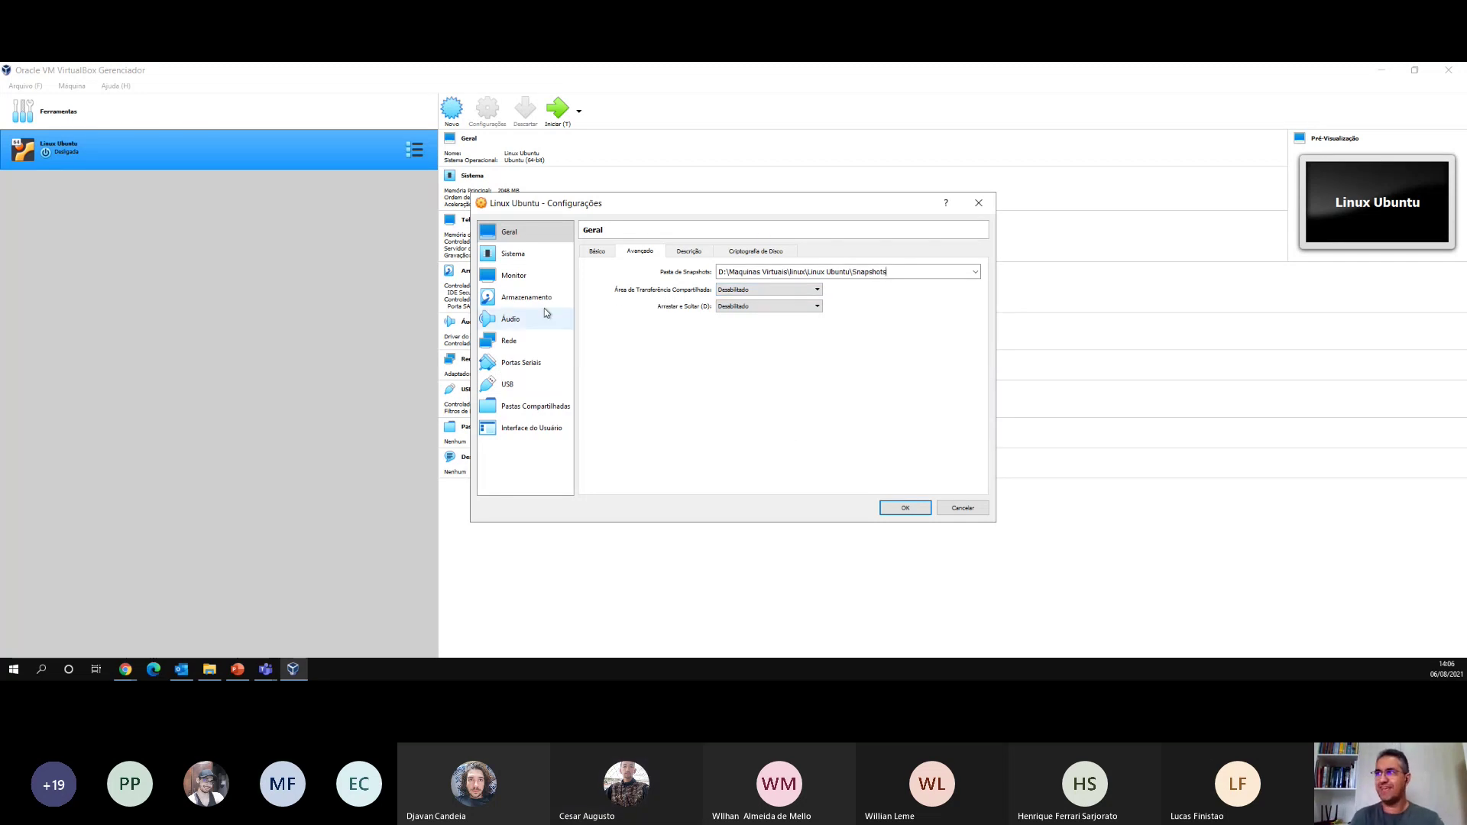
pyautogui.press('ctrl')
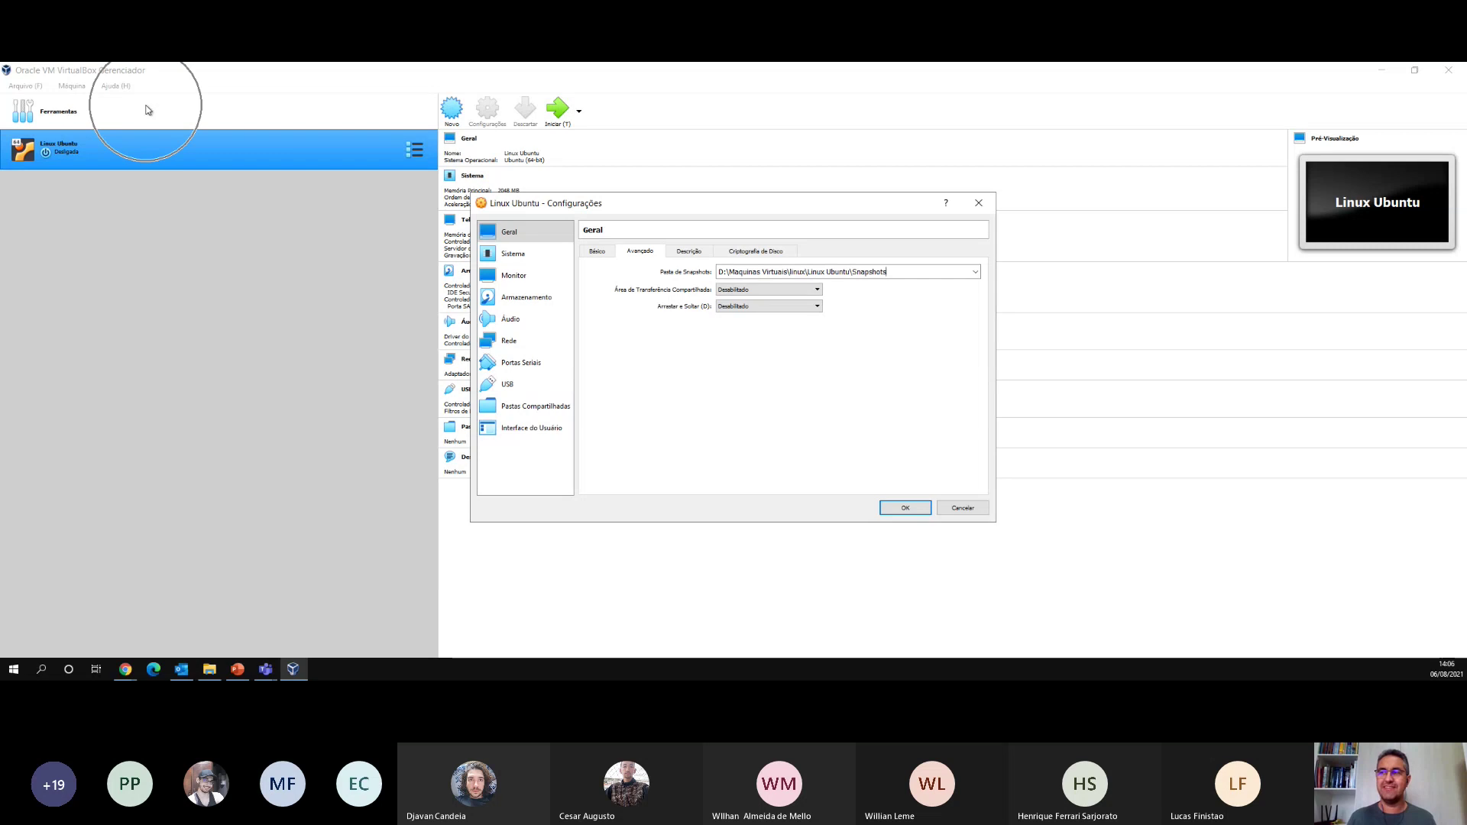
pyautogui.press('ctrl')
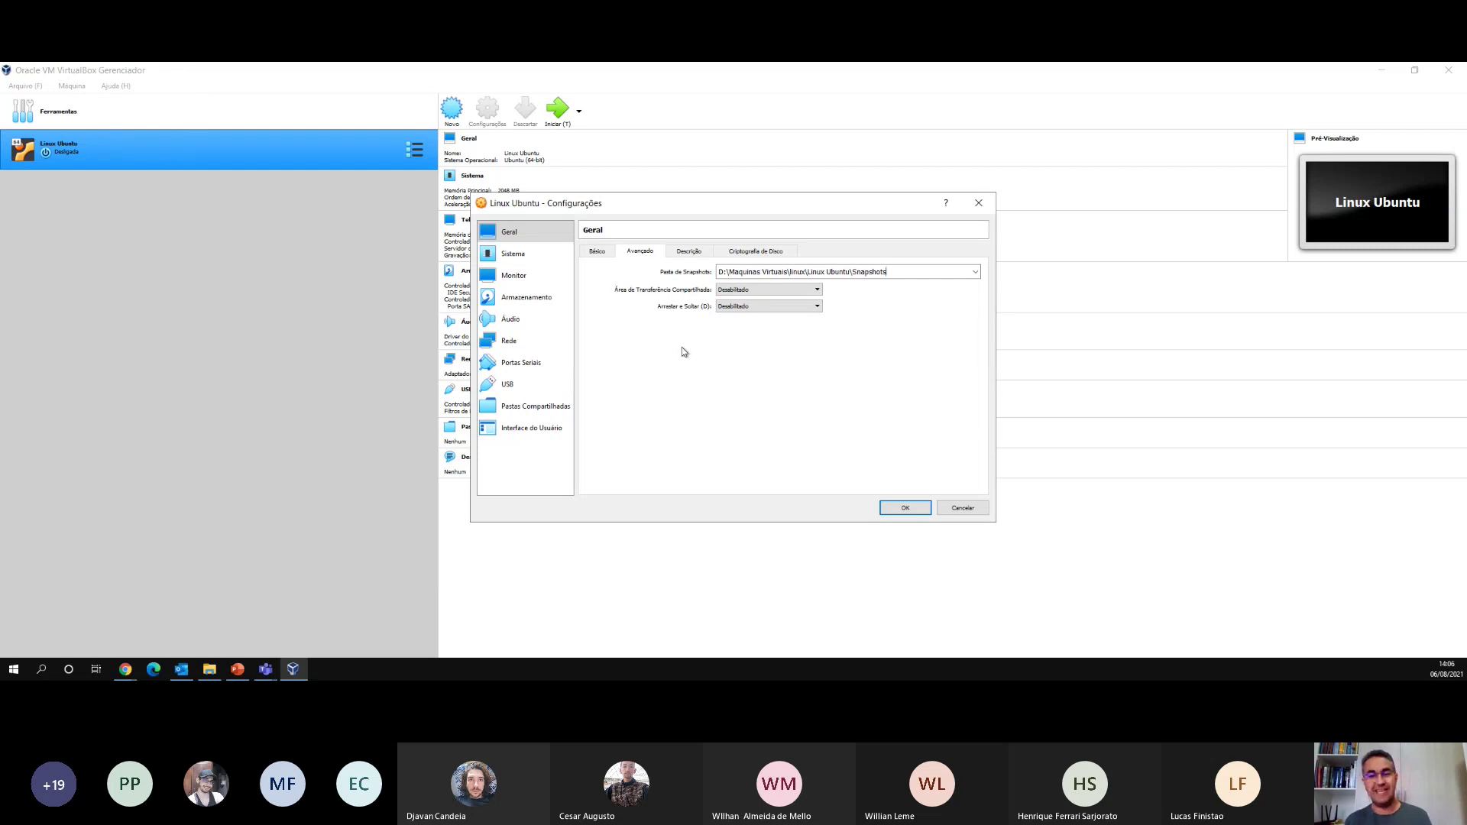
pyautogui.press('ctrl')
pyautogui.click(766, 290)
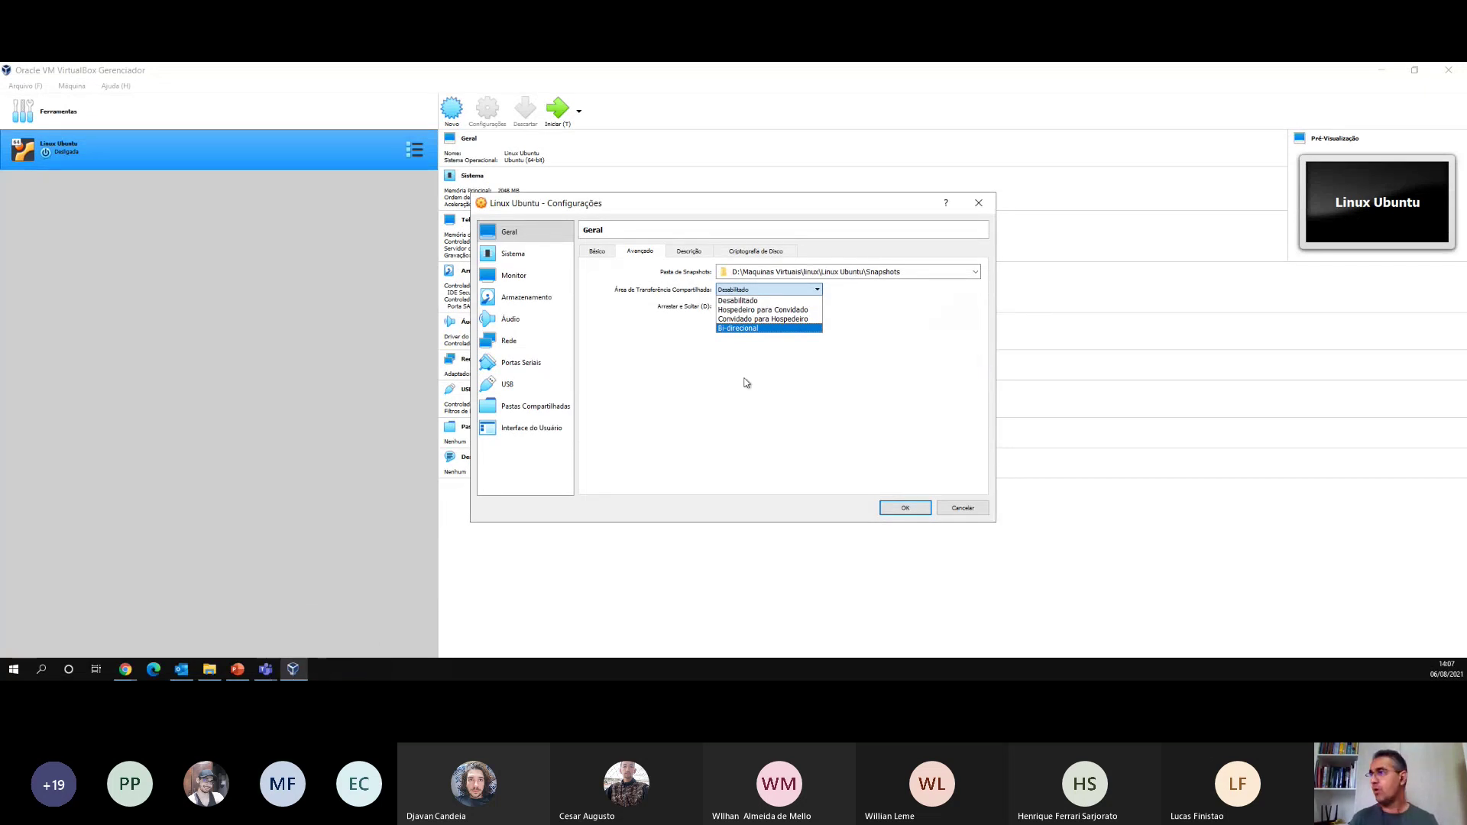
pyautogui.click(748, 329)
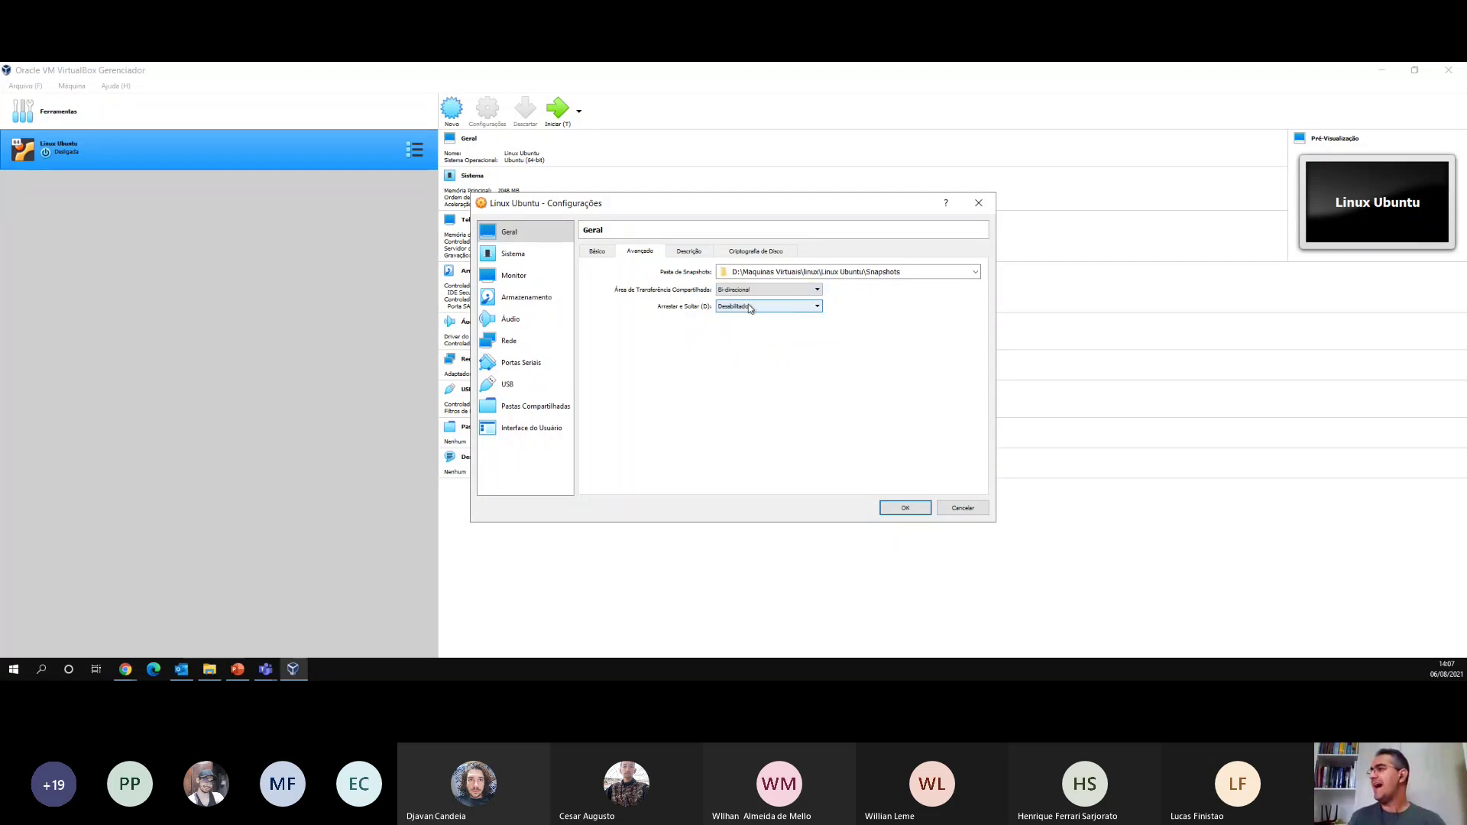
pyautogui.click(750, 306)
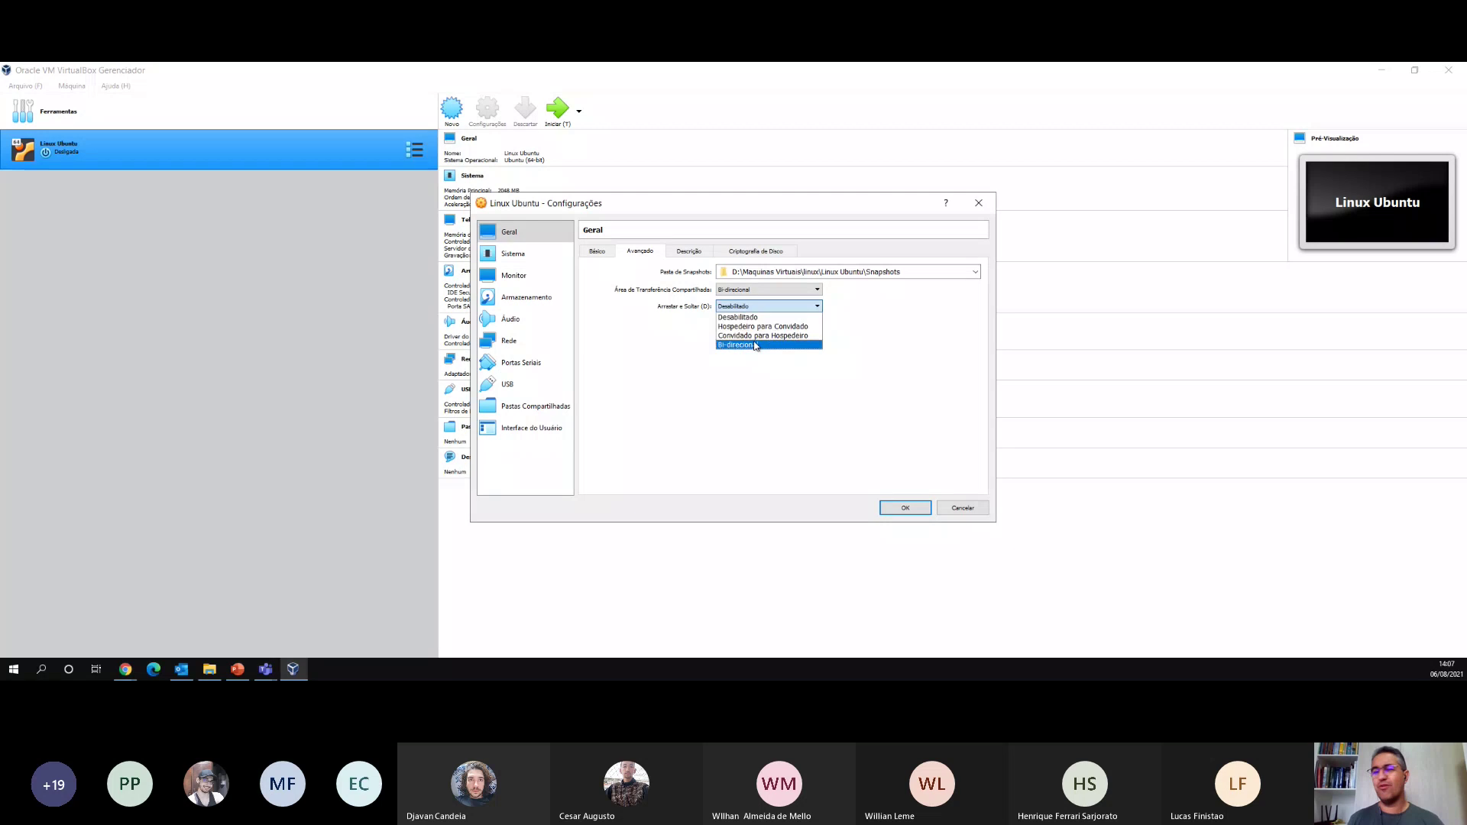
pyautogui.click(756, 344)
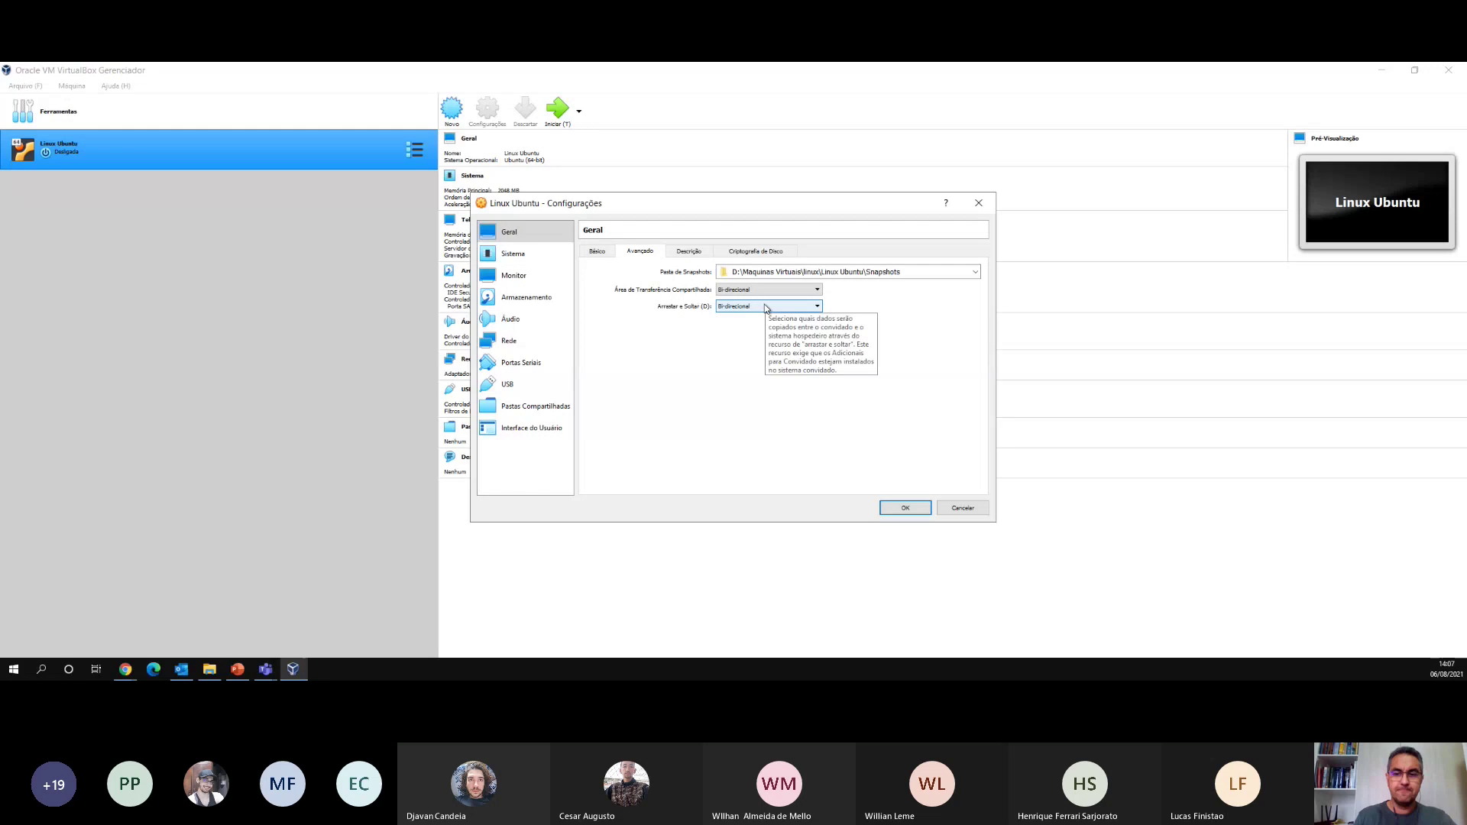
# - Look through the description and disk encryption options in the machine's general settings, and return to the advanced ones
pyautogui.click(690, 252)
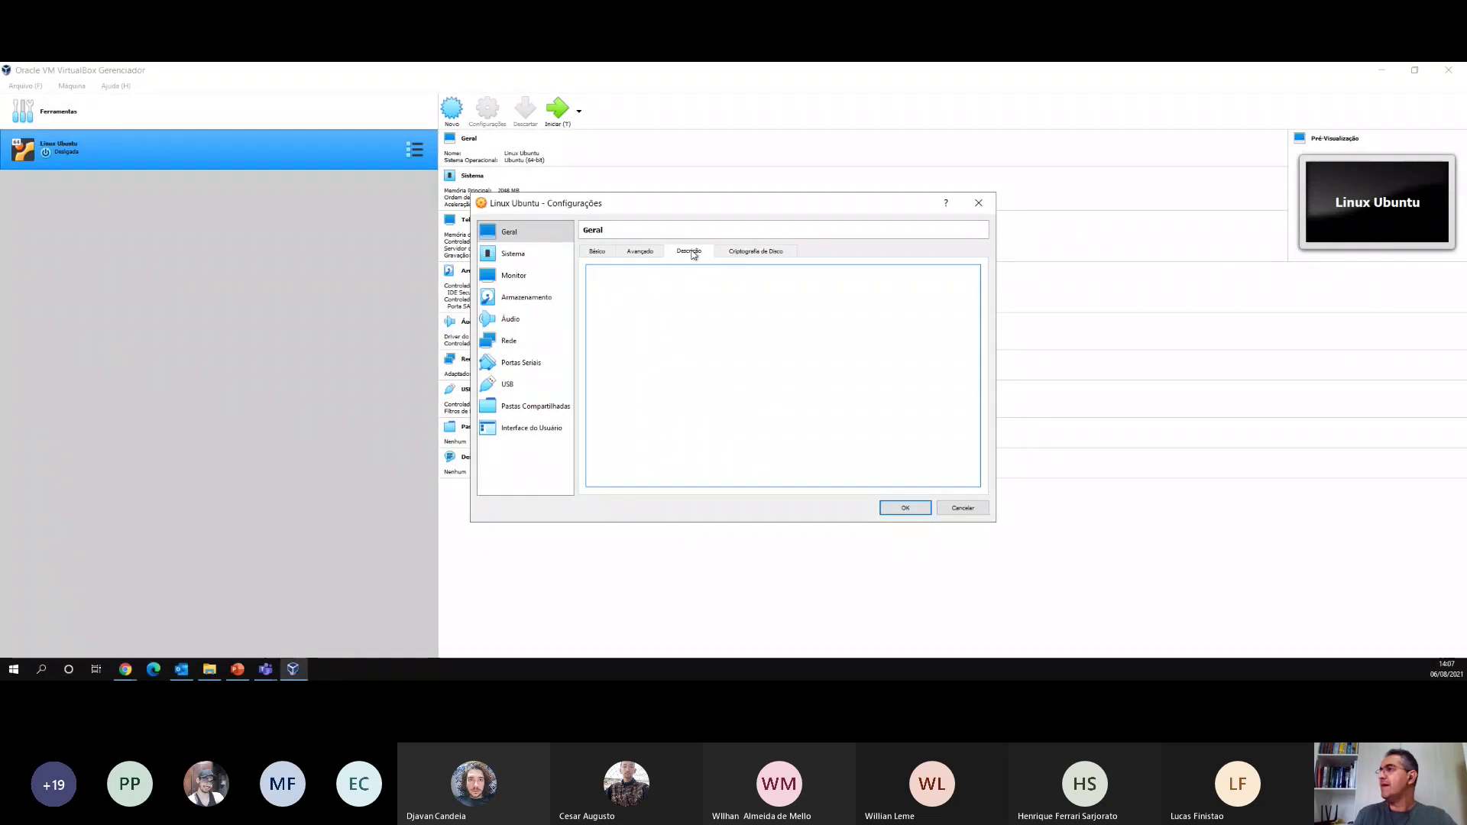
pyautogui.click(752, 252)
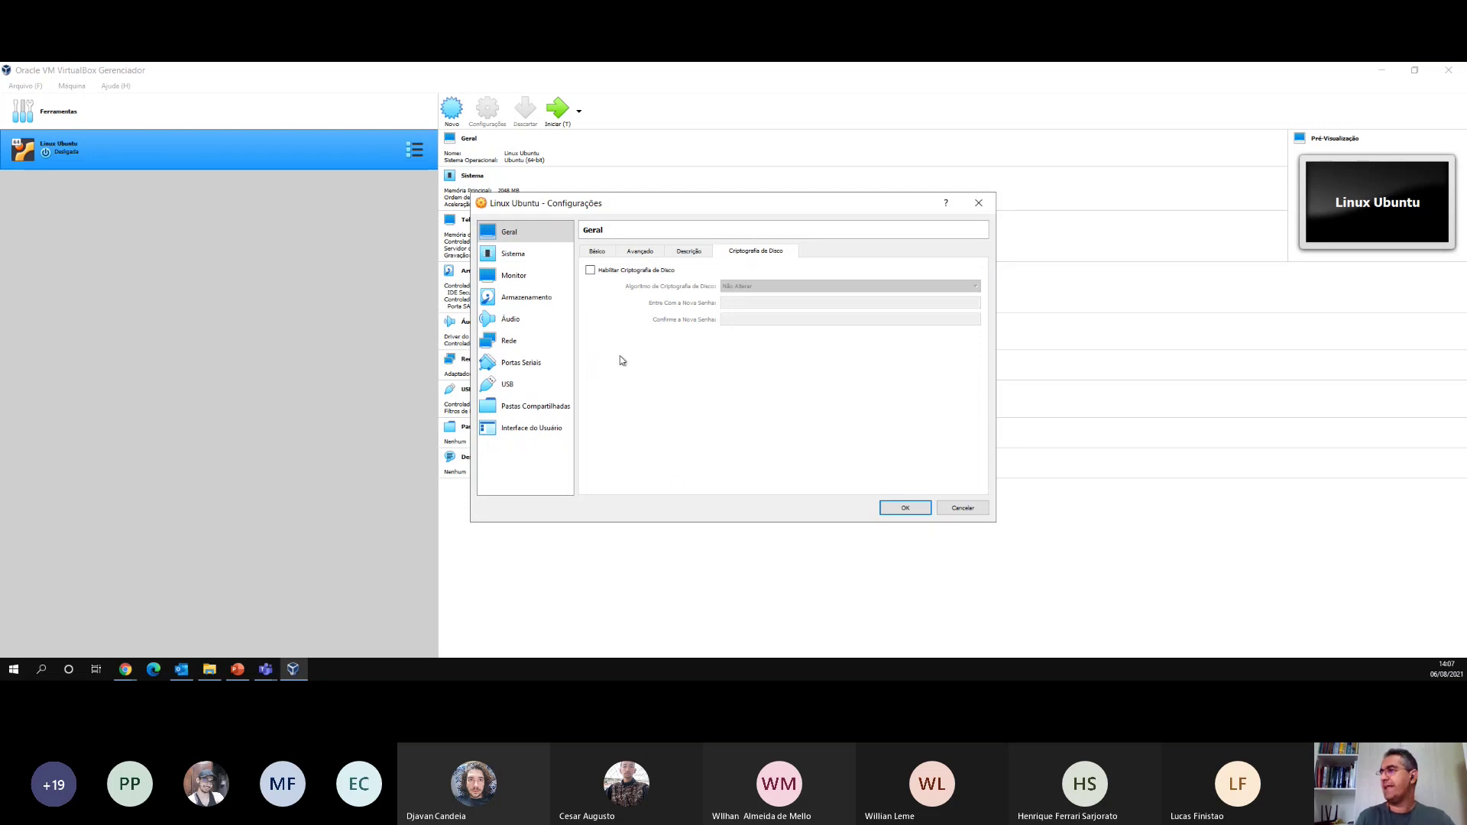
pyautogui.click(642, 252)
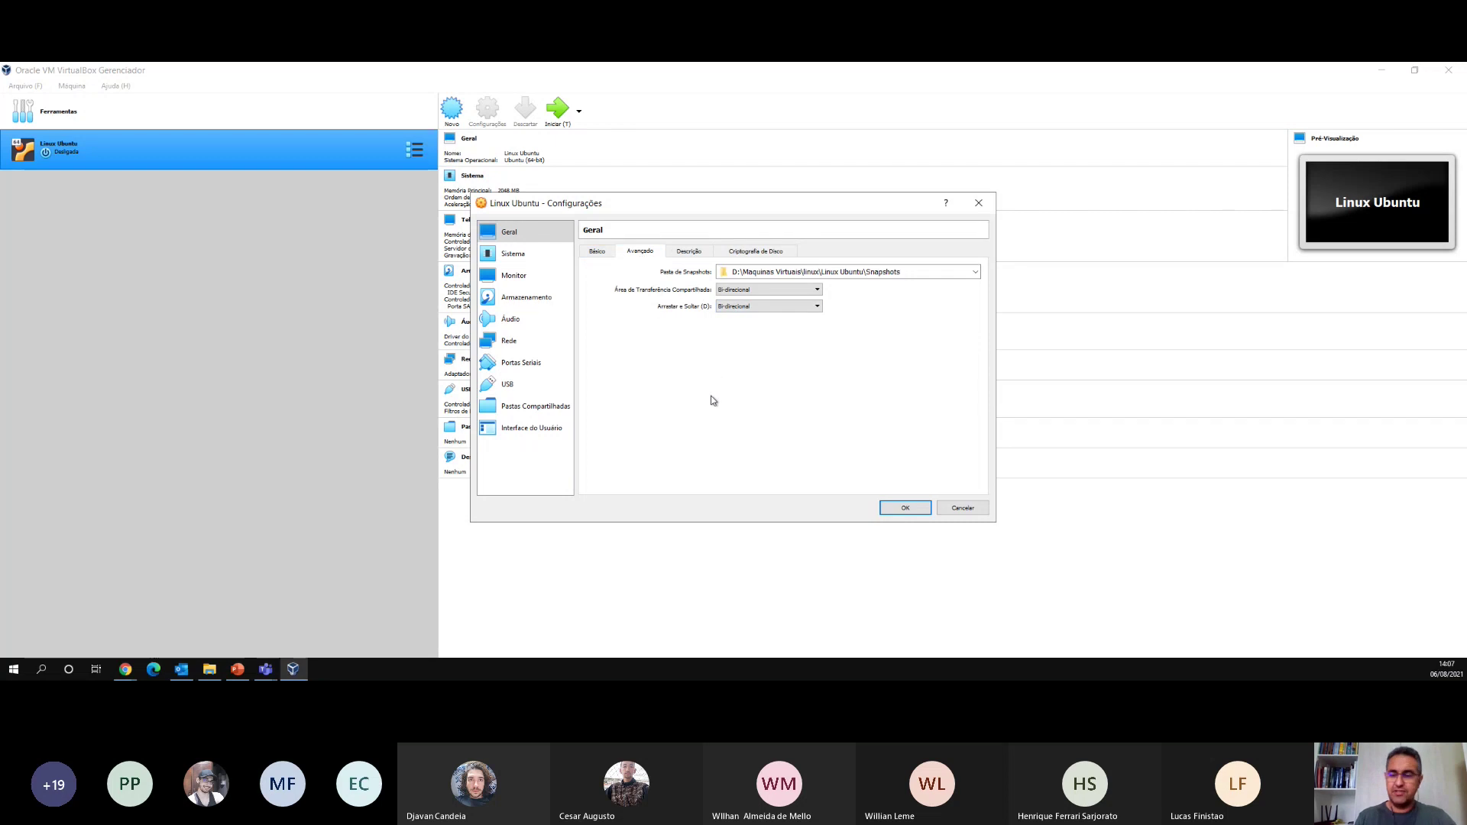
# - Open the machine's system settings and examine the floppy, optical, hard disk and network entries in the motherboard boot order
pyautogui.click(518, 256)
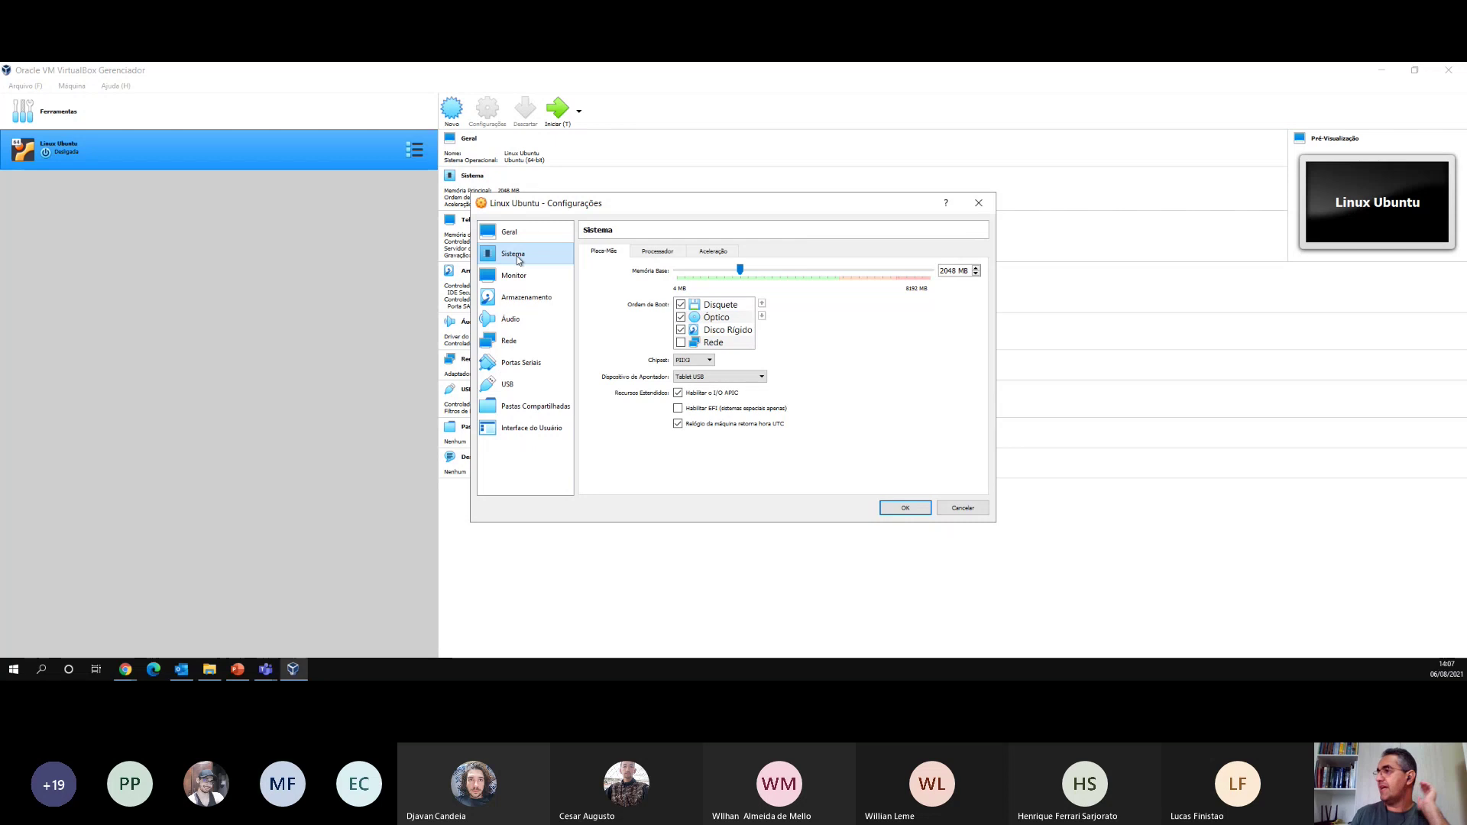
pyautogui.click(720, 305)
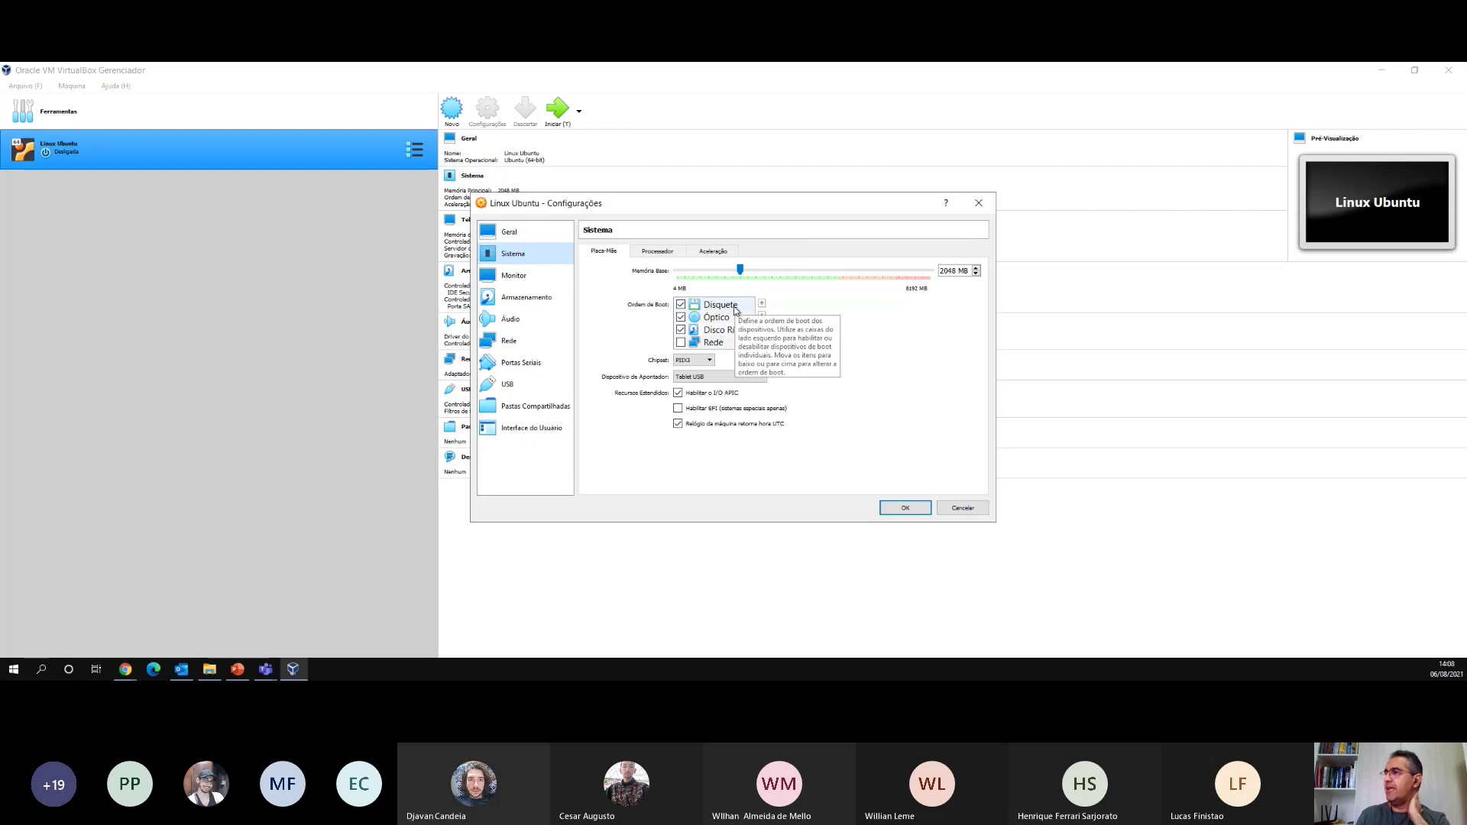
pyautogui.press('ctrl')
pyautogui.press('ctrl')
pyautogui.press('ctrl')
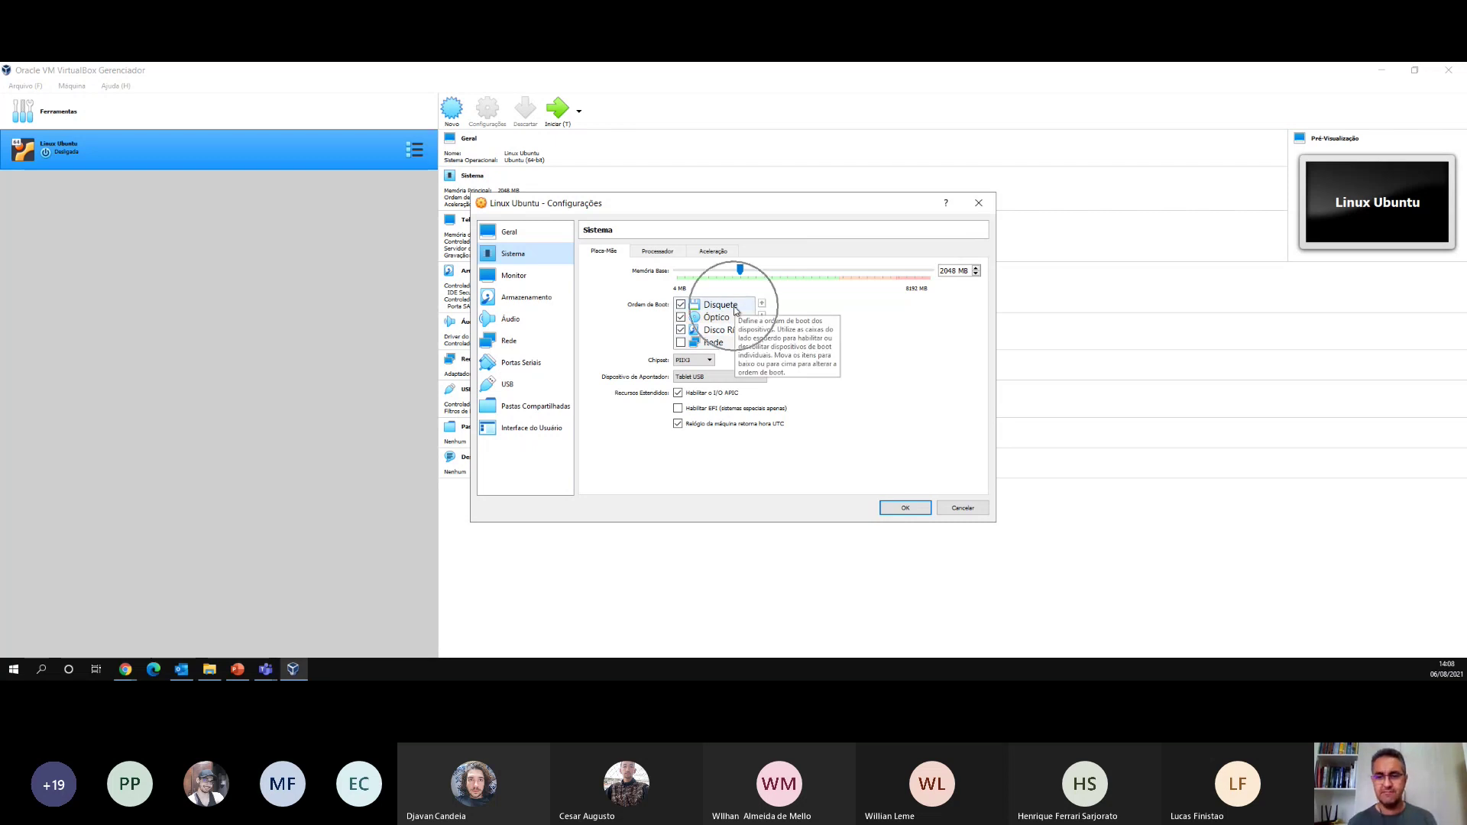
pyautogui.press('ctrl')
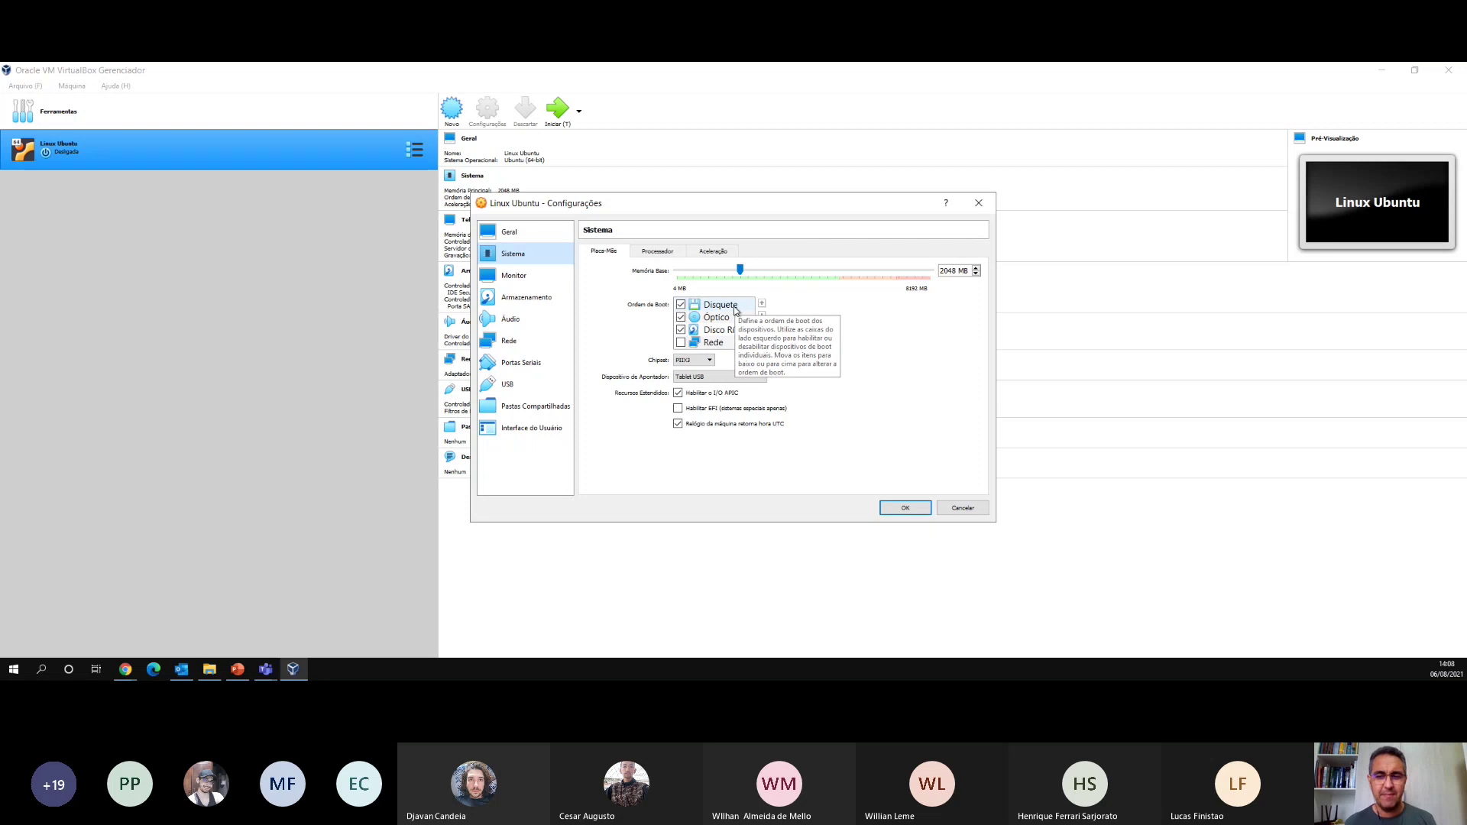
pyautogui.press('ctrl')
pyautogui.press('ctrl')
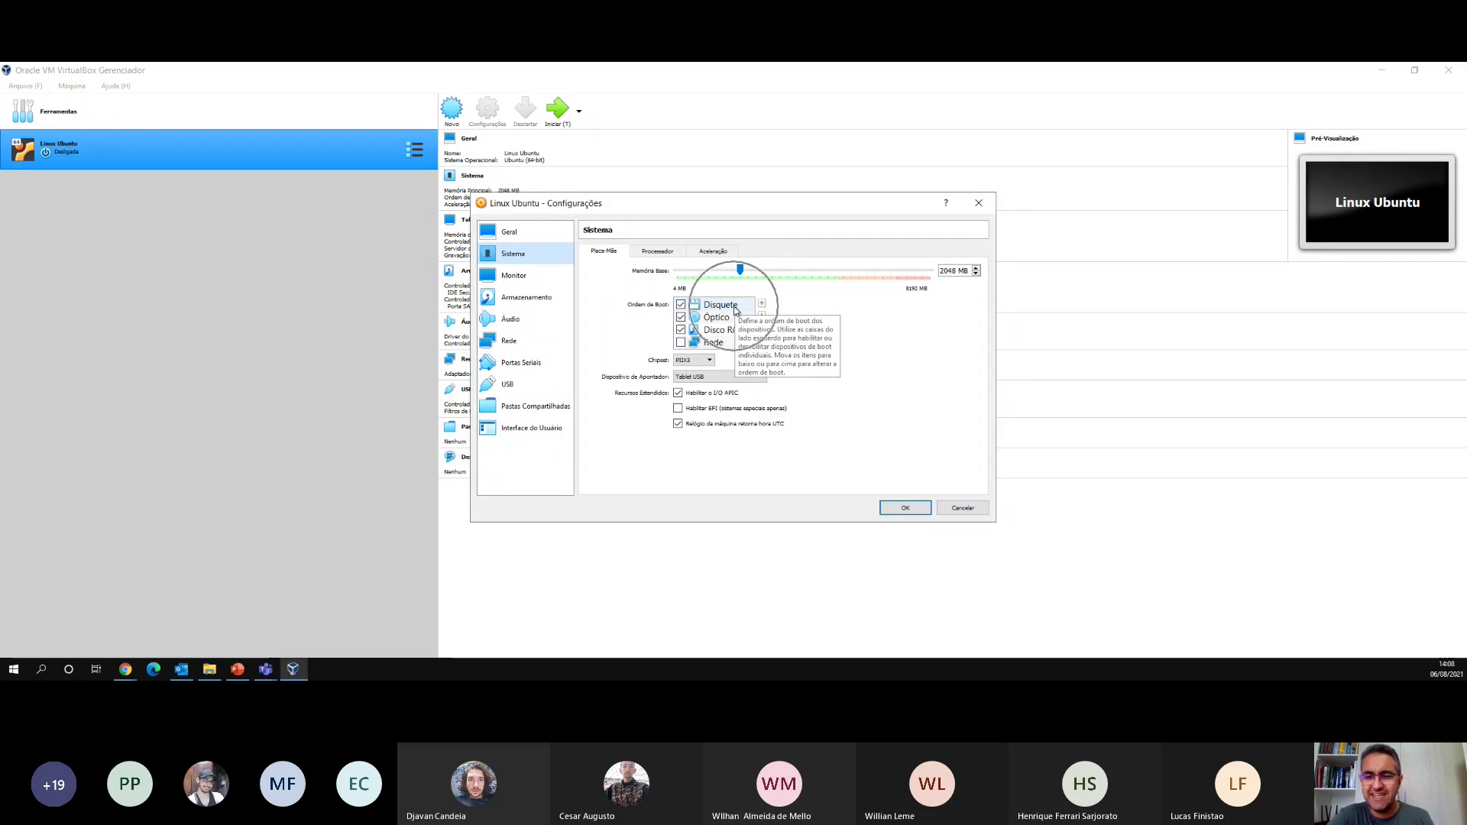
pyautogui.press('ctrl')
pyautogui.press('ctrl')
pyautogui.press('ctrl')
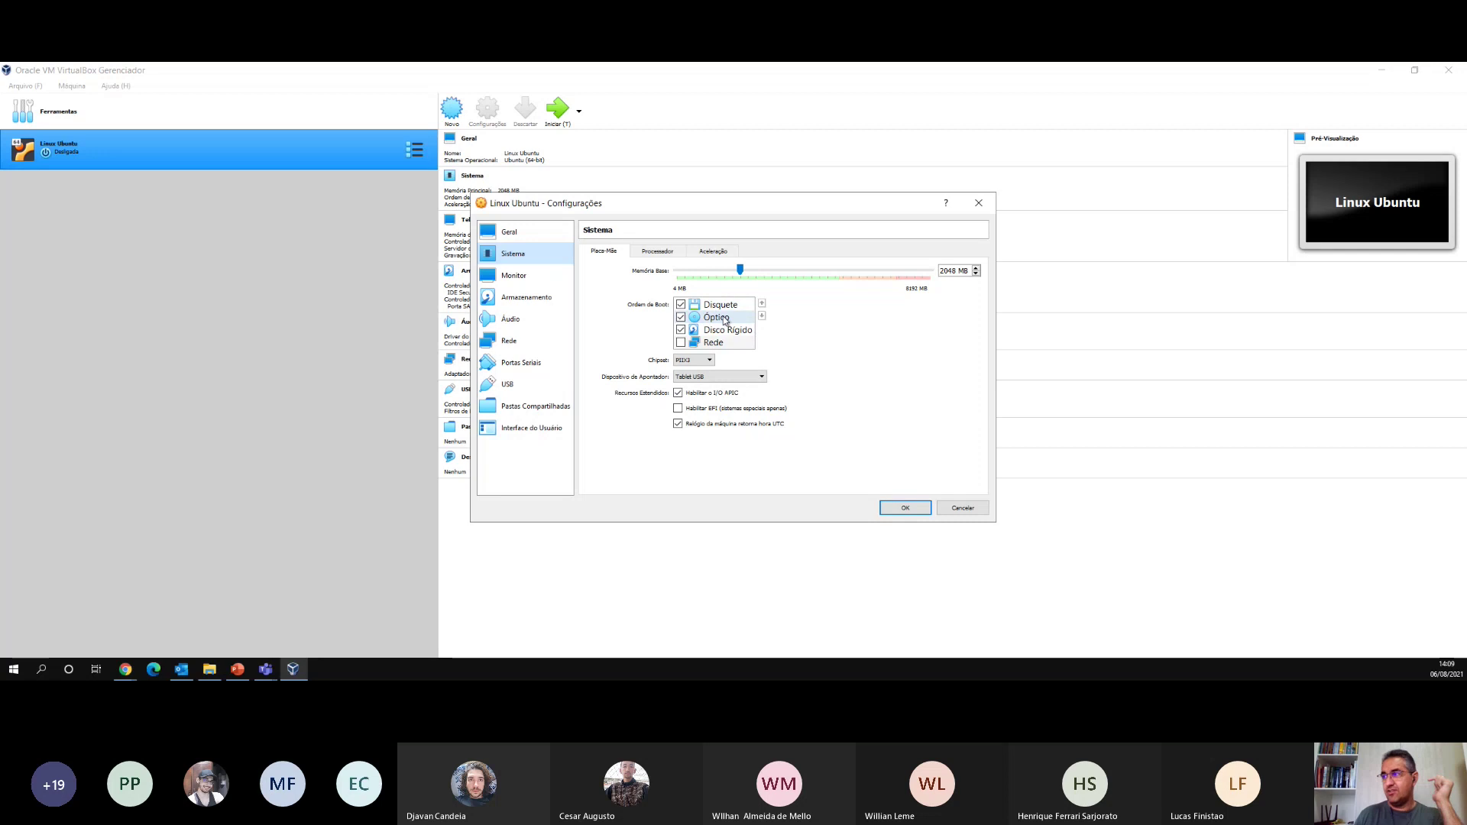
pyautogui.moveTo(726, 320)
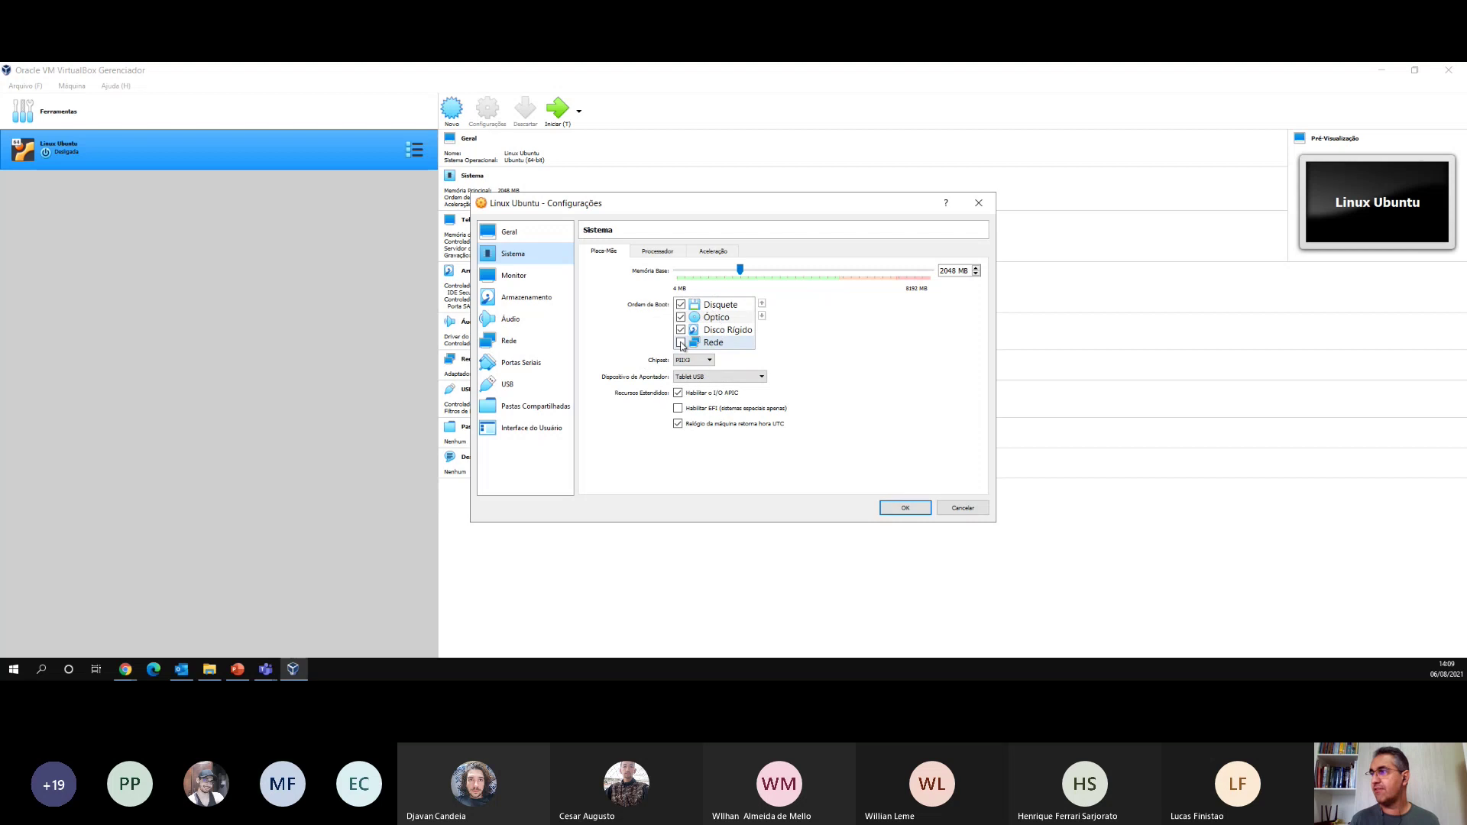
pyautogui.click(681, 343)
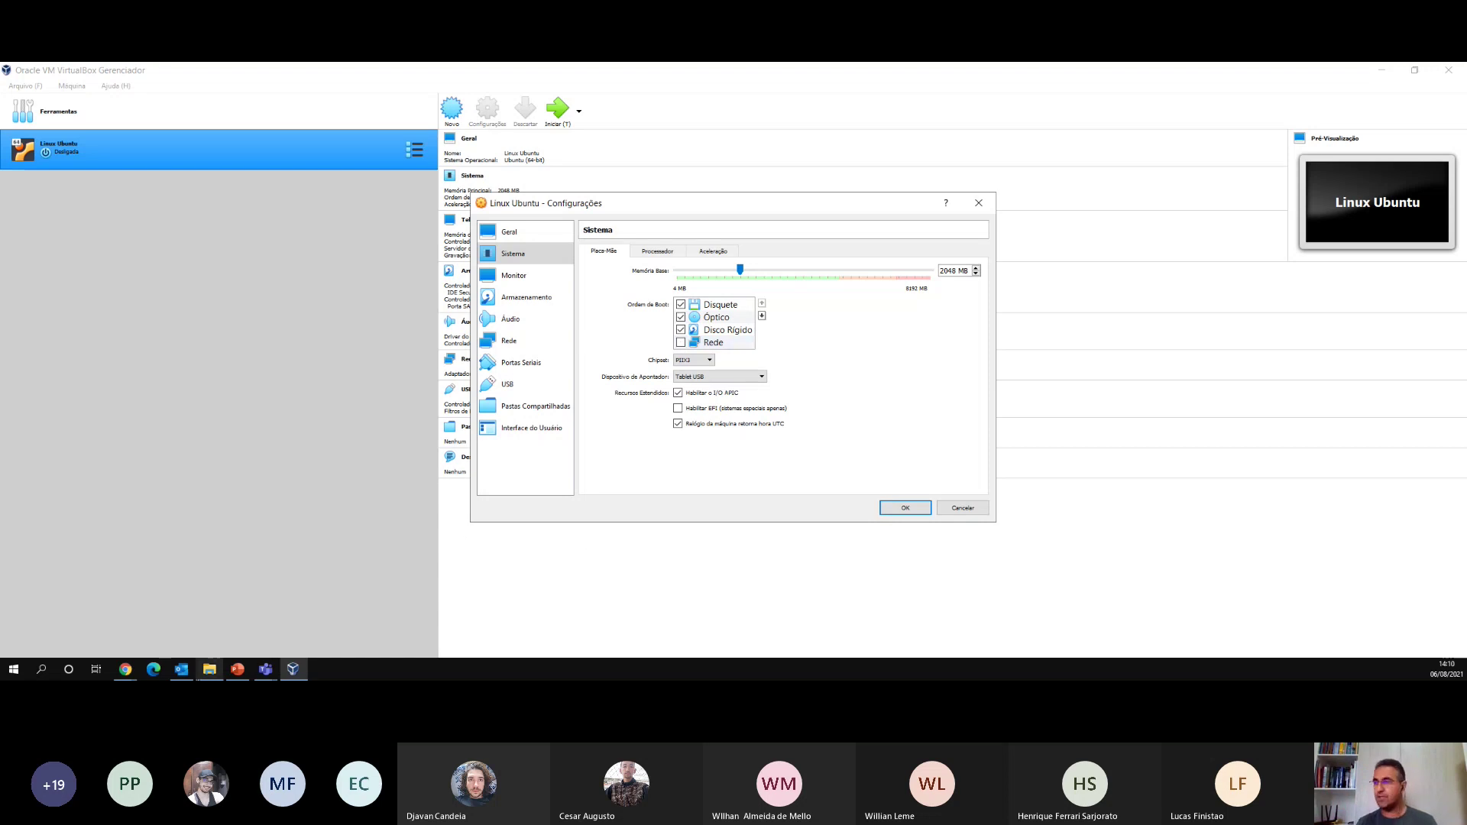
# - Switch to Chrome and search the web for "terminal thin client" in the new tab
pyautogui.moveTo(125, 669)
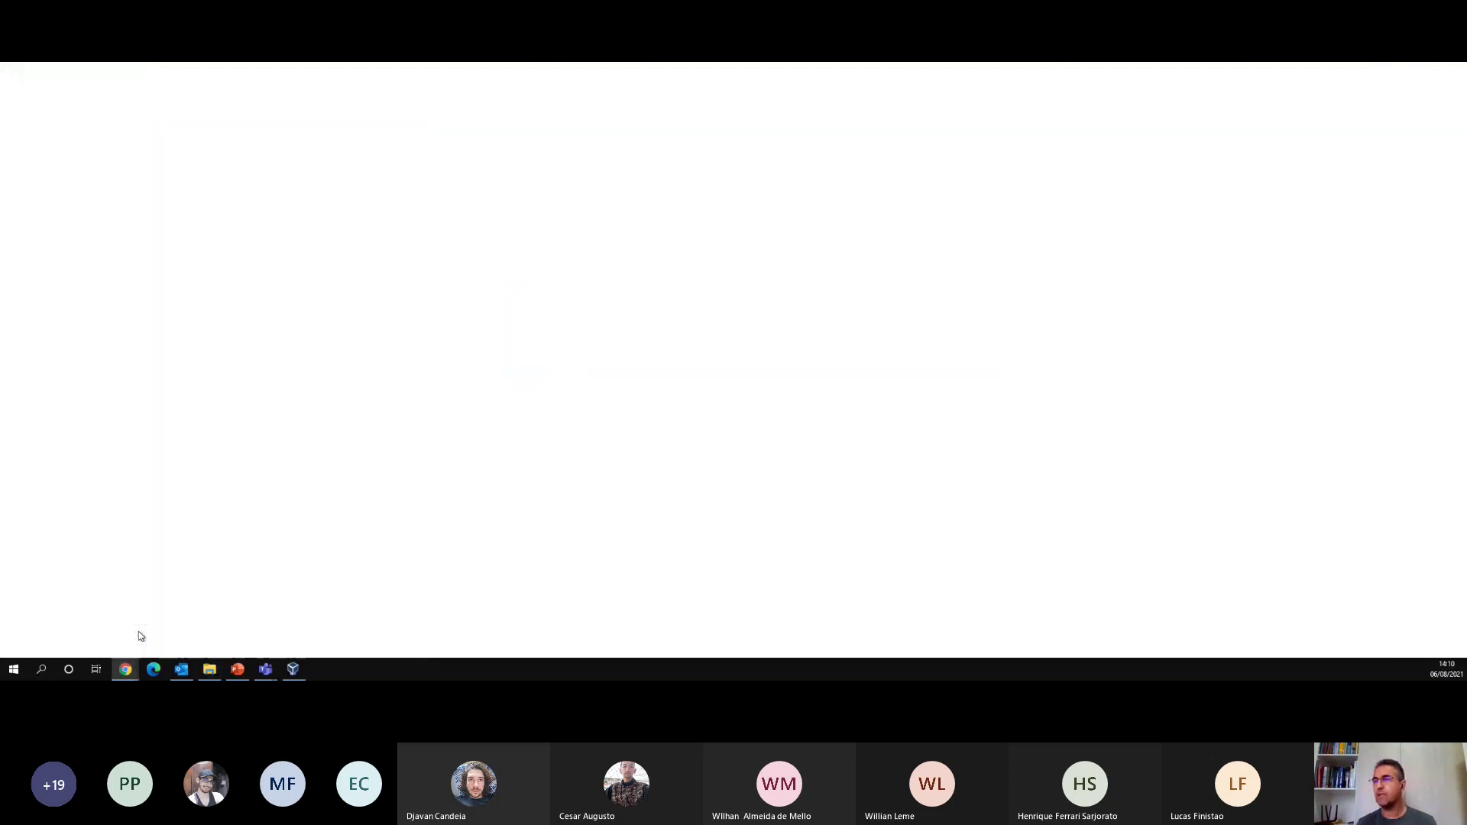
pyautogui.click(139, 631)
pyautogui.click(428, 73)
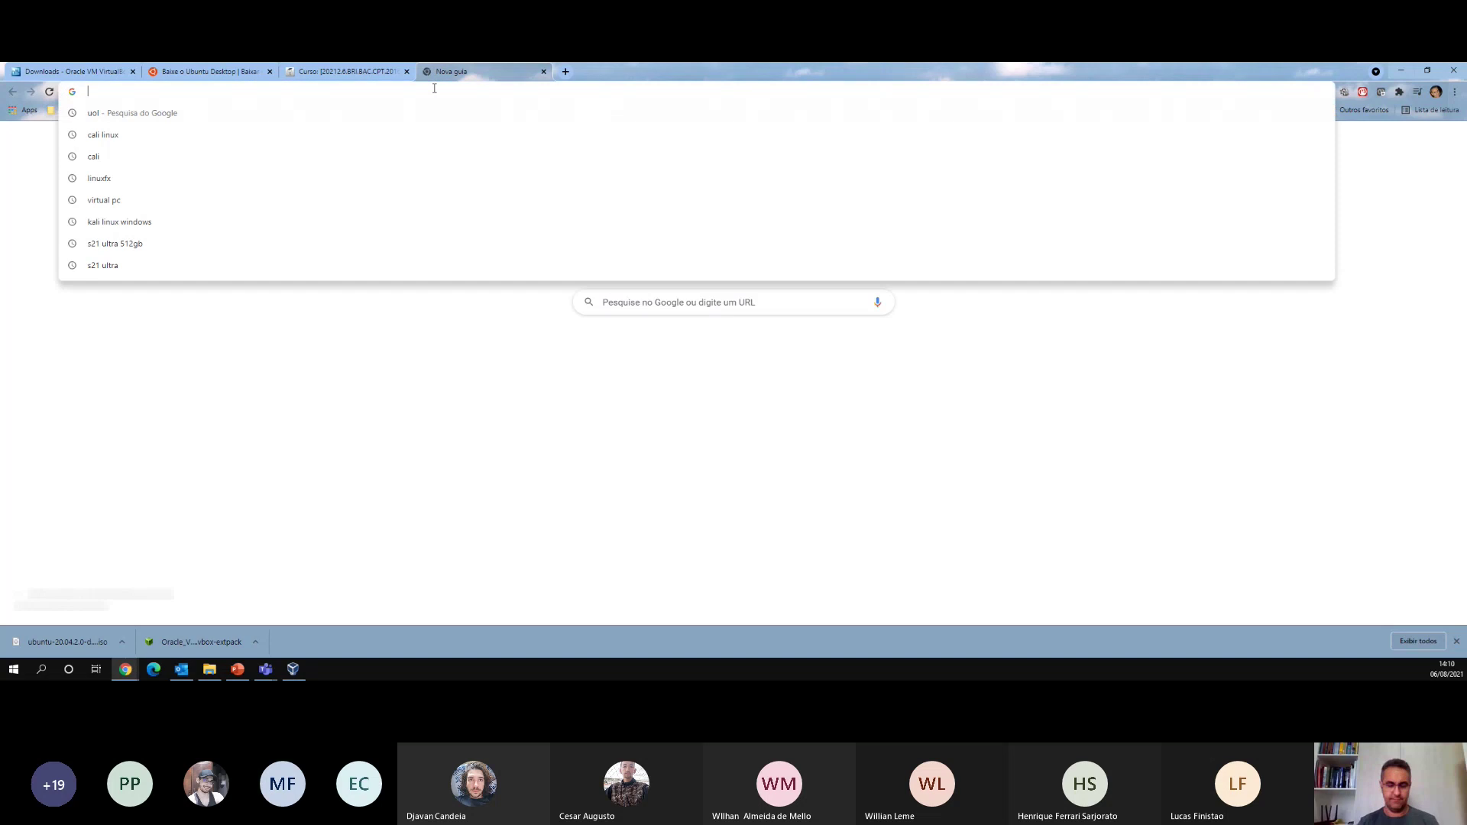
pyautogui.write('terminal ti')
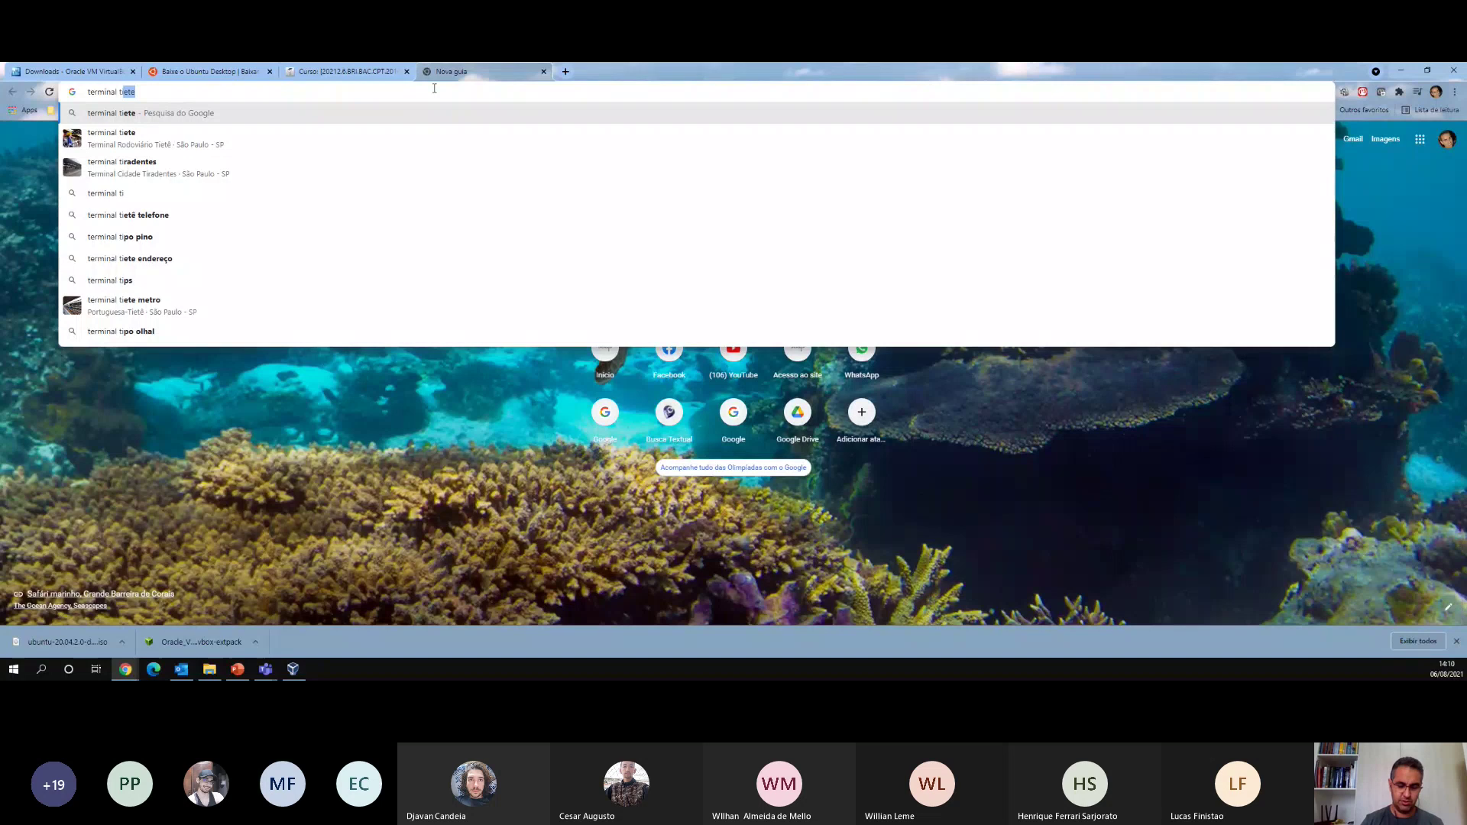
pyautogui.write('m clien')
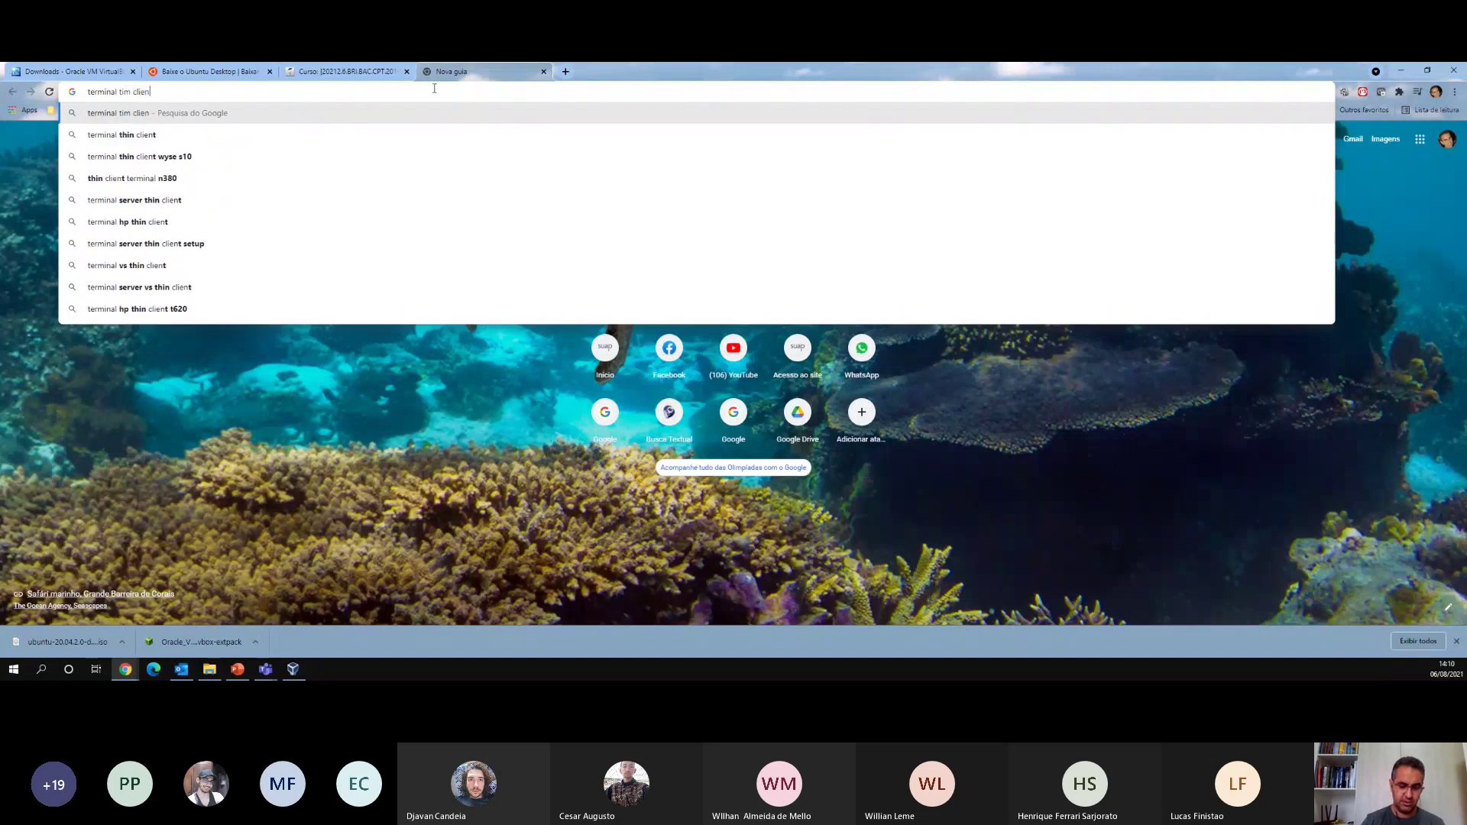
pyautogui.write('te')
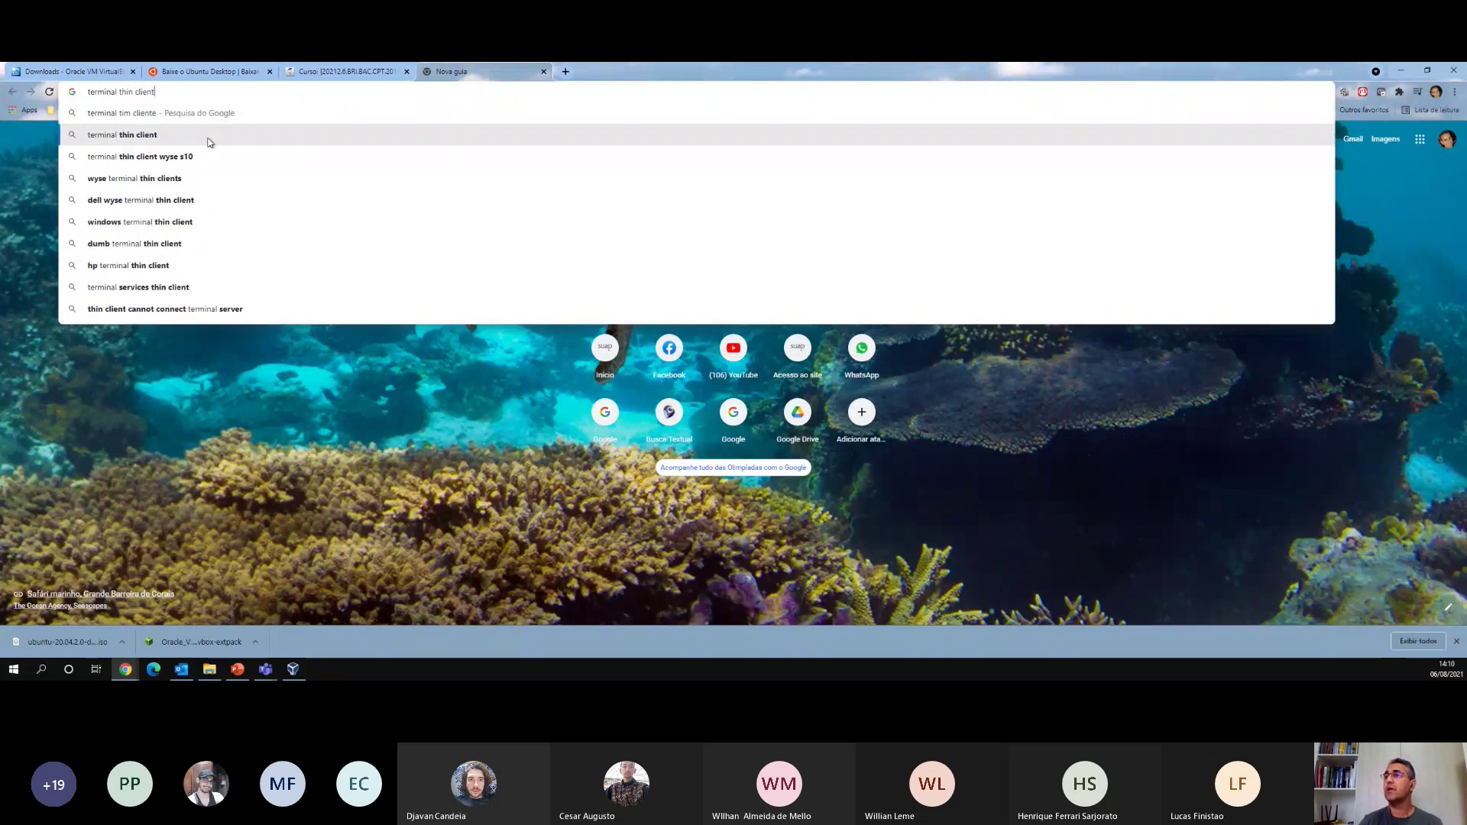
pyautogui.click(206, 139)
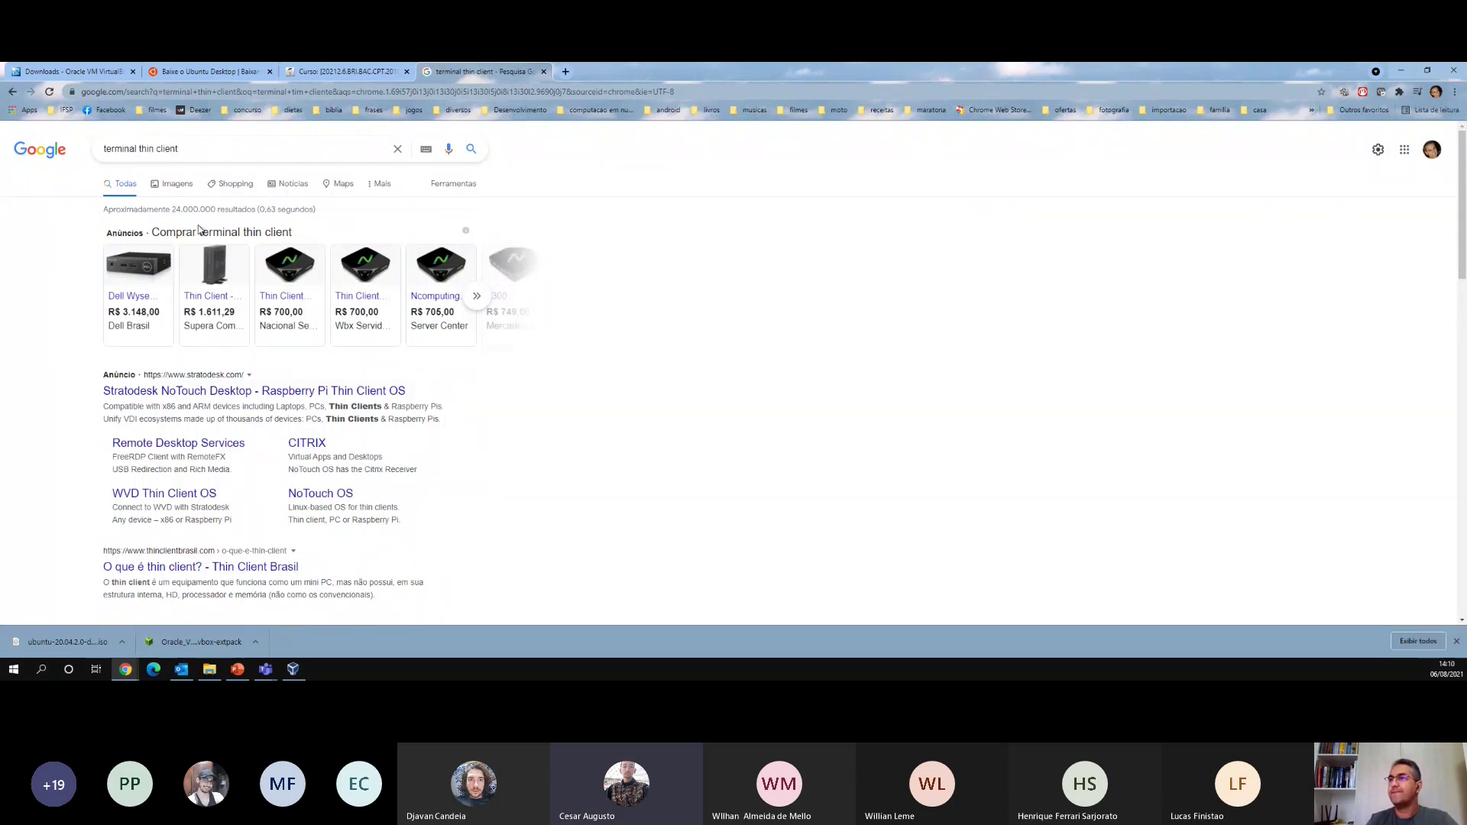
# - Show the image results for the search and preview the "Thin Client com Terminal Service" picture to examine the device
pyautogui.click(175, 185)
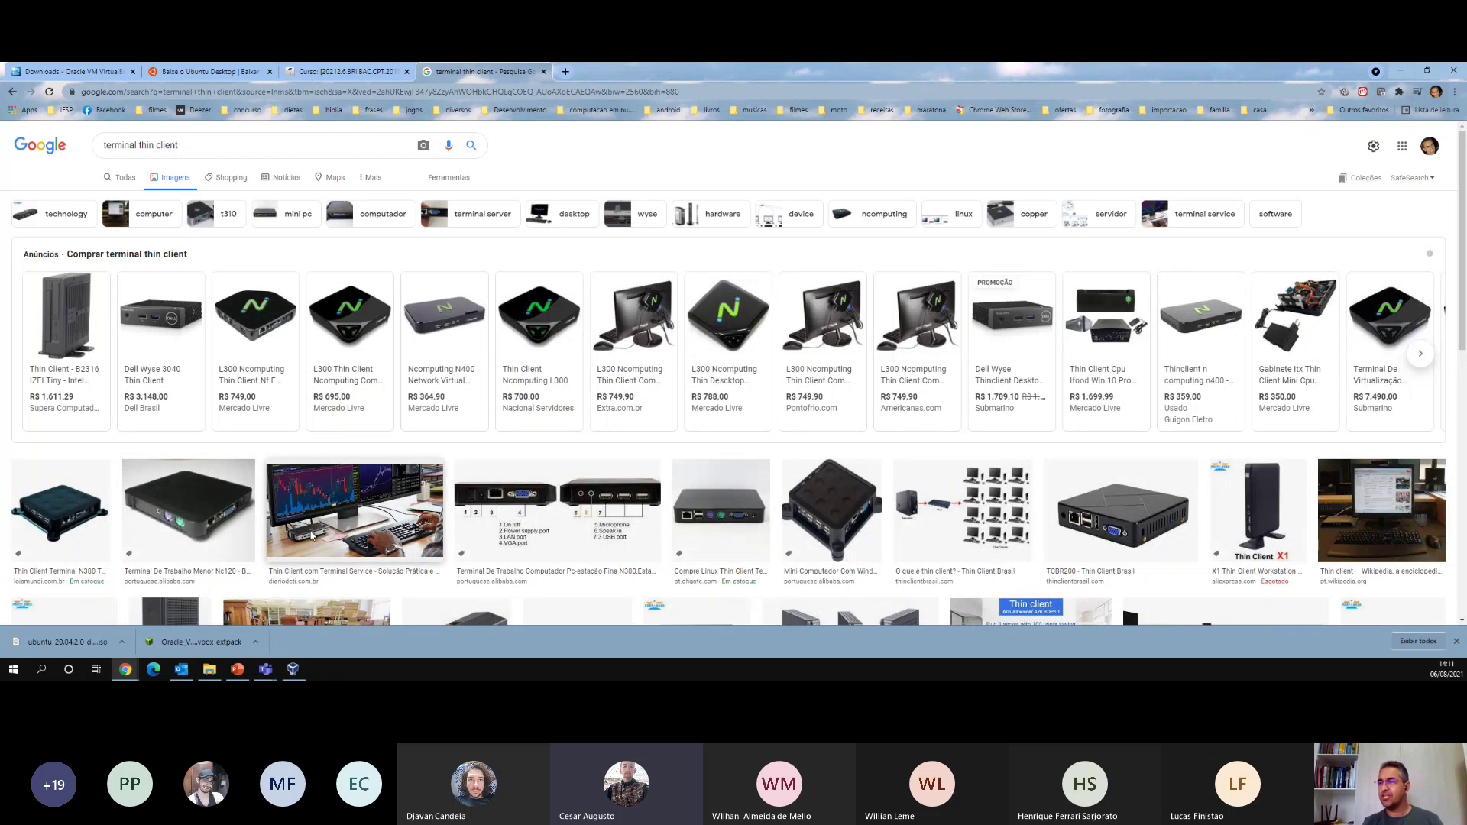
pyautogui.click(312, 537)
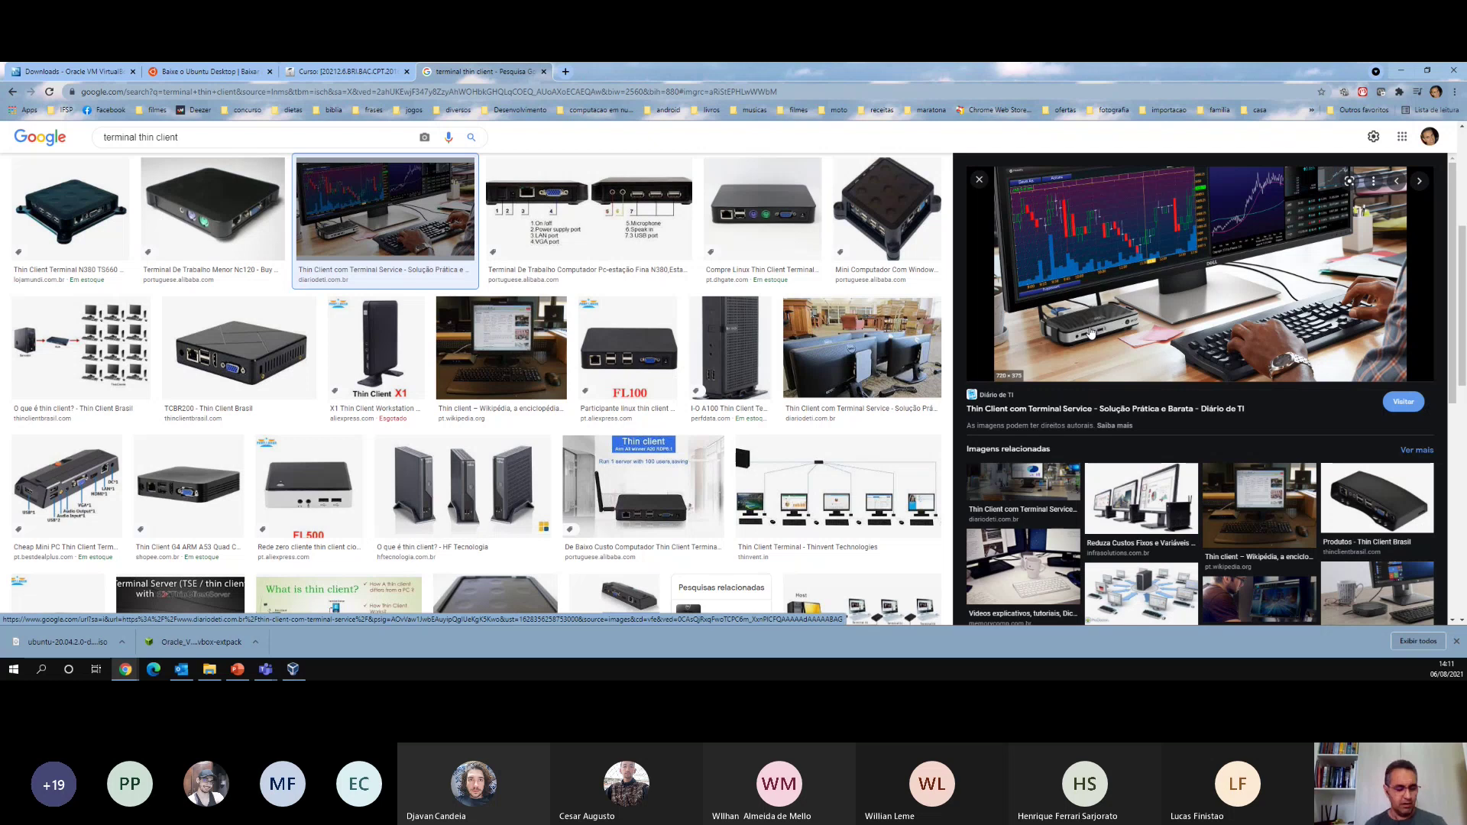
pyautogui.press('ctrl')
pyautogui.press('ctrl')
pyautogui.press('ctrl')
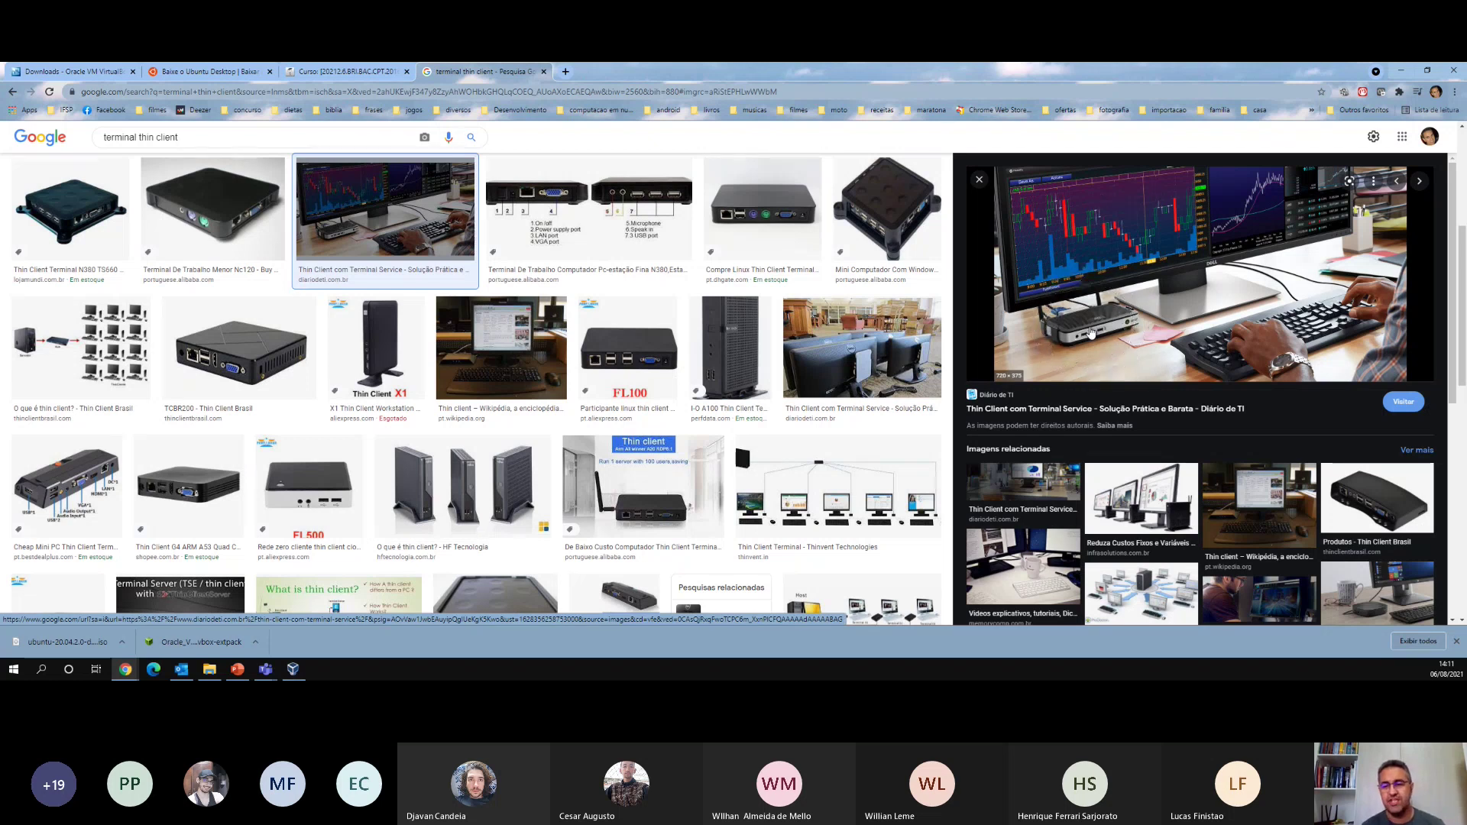
pyautogui.press('ctrl')
pyautogui.press('ctrl')
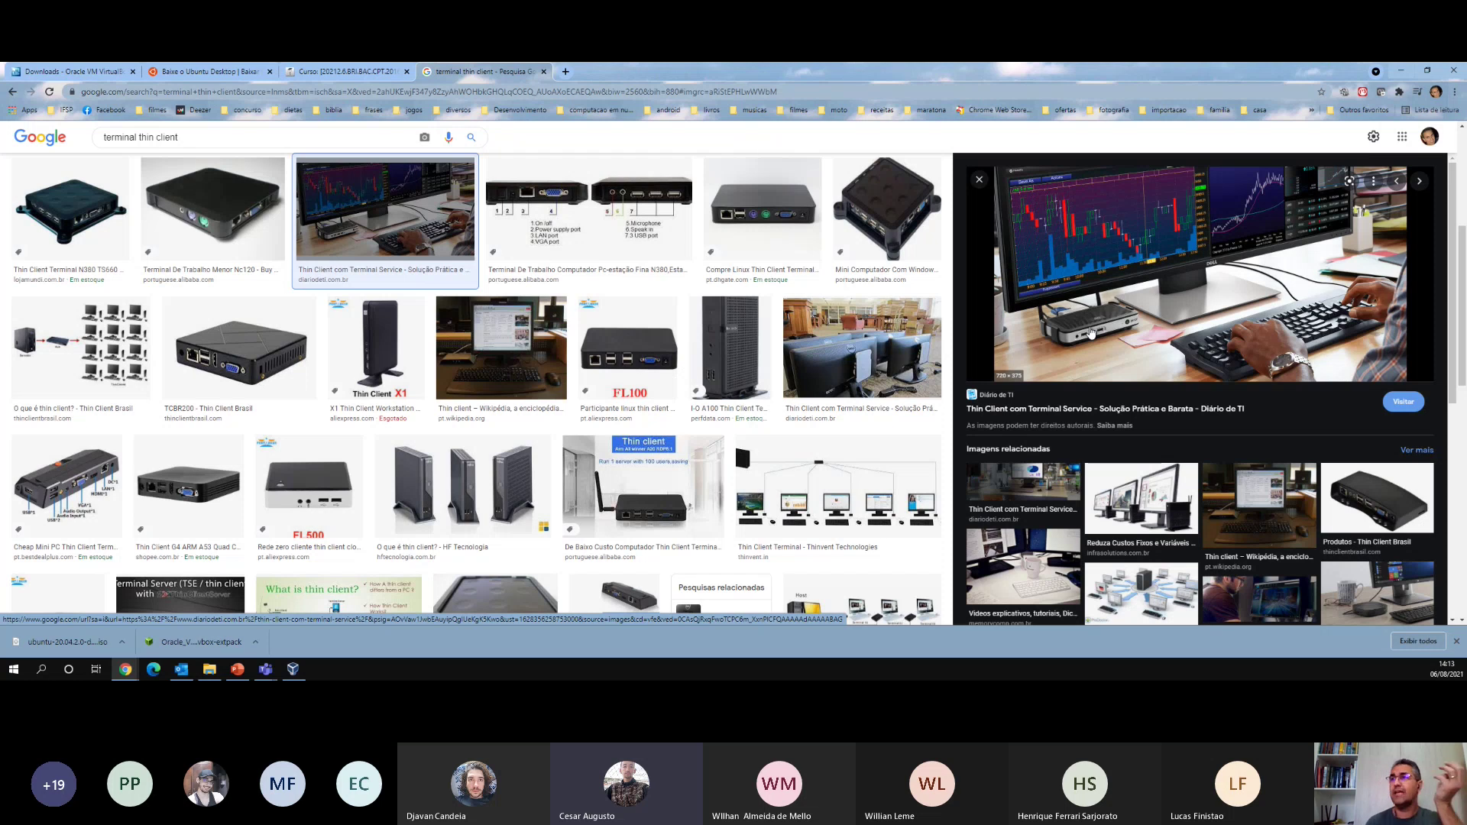
# - Shorten the image search to "thin client" and run it again
pyautogui.doubleClick(126, 137)
pyautogui.press('BackSpace')
pyautogui.press('Return')
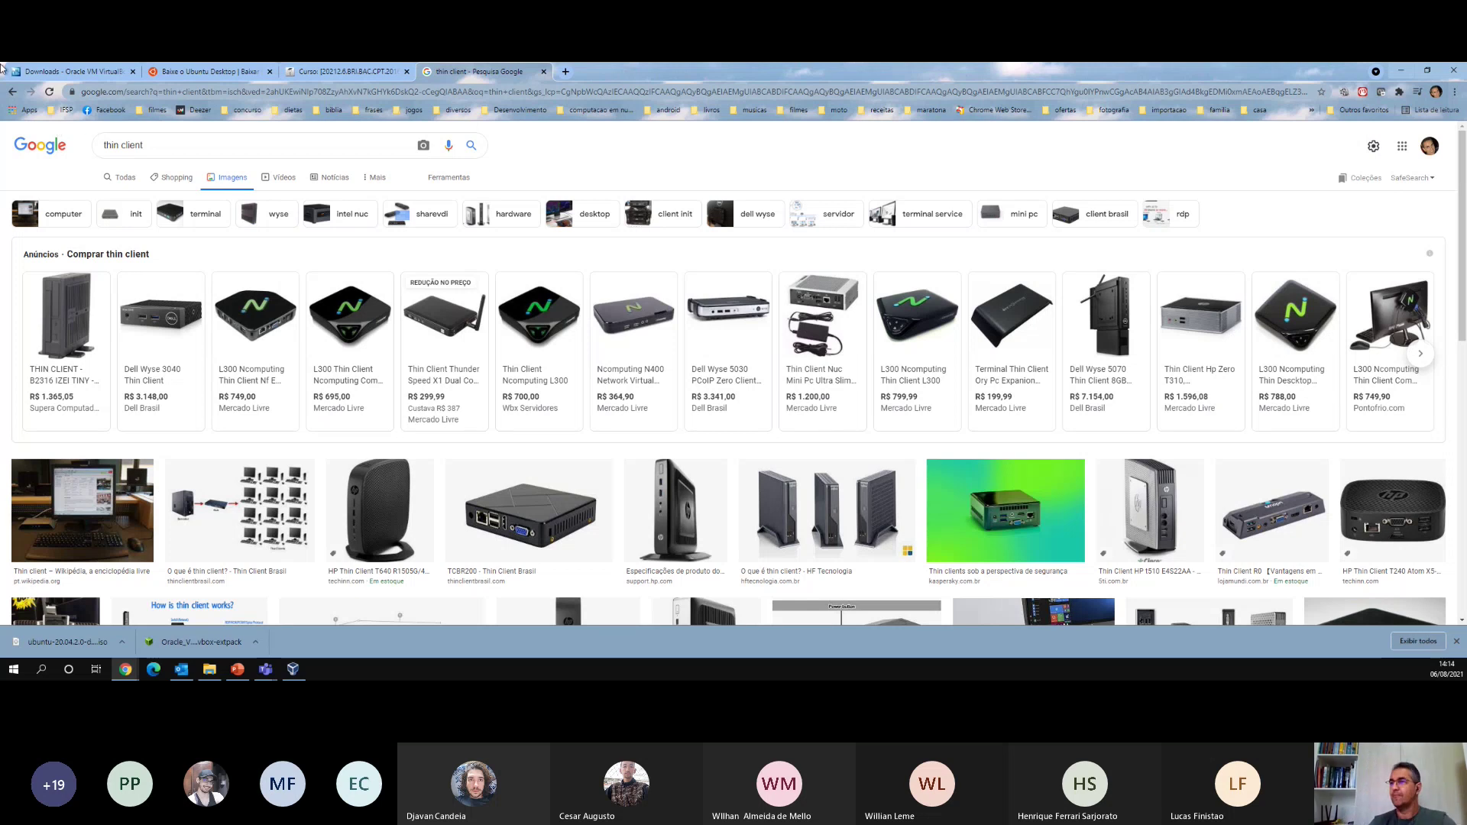
# - Preview the "How is thin client works?" diagram from the image results to examine how the clients connect to the server
pyautogui.scroll(-3, 760, 191)
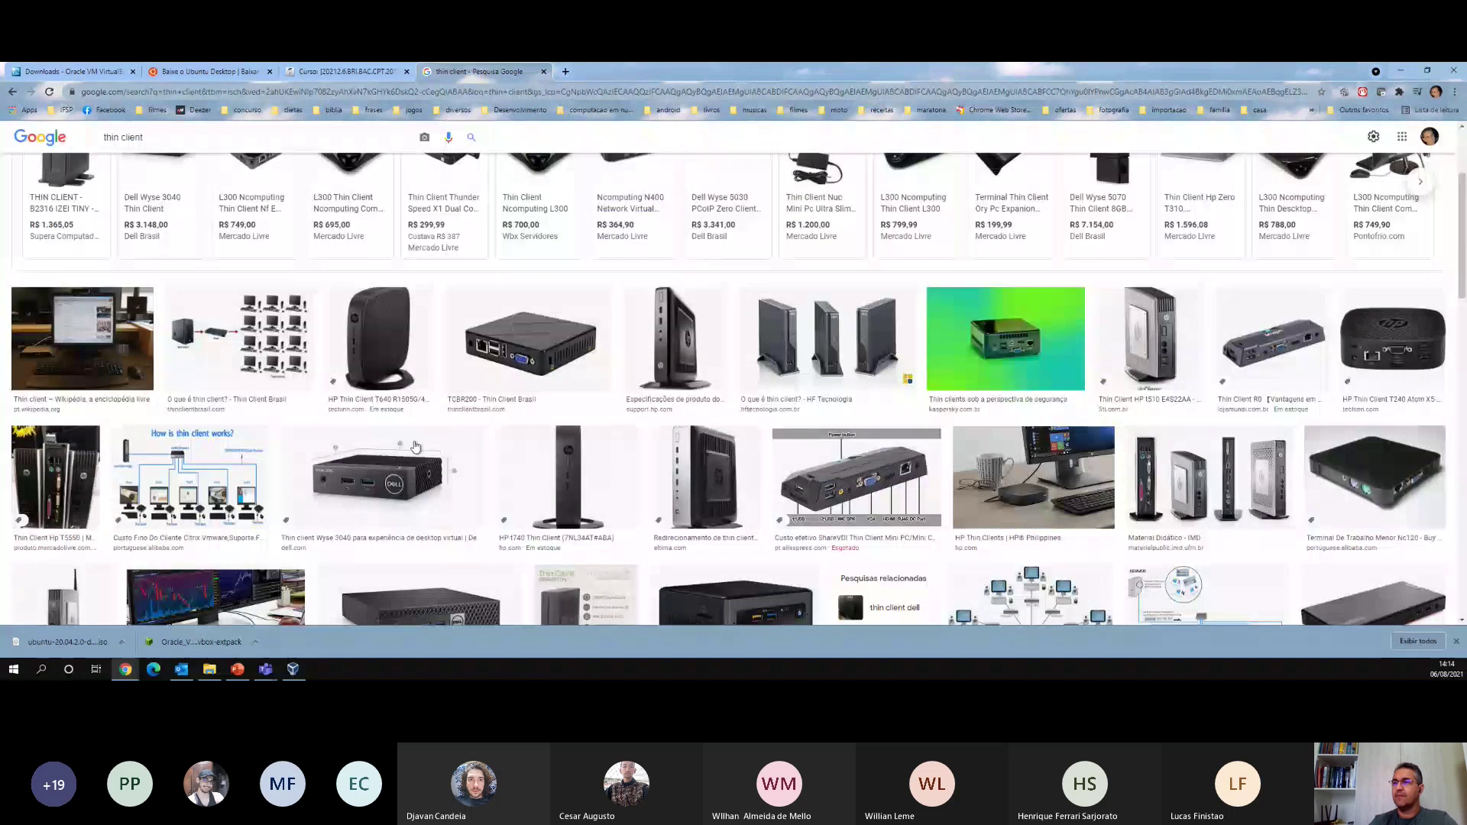
pyautogui.click(178, 459)
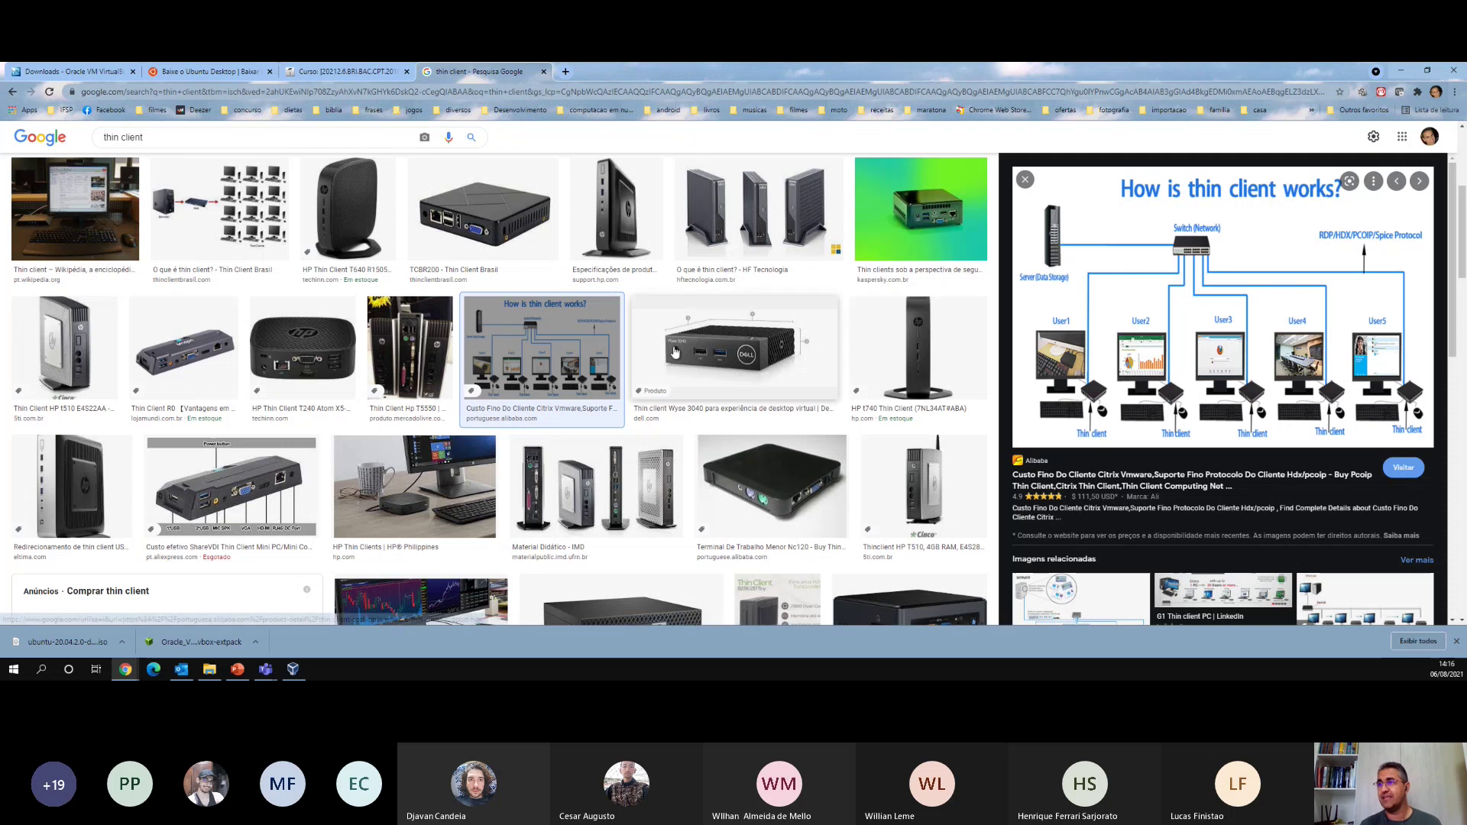
pyautogui.press('ctrl')
pyautogui.press('ctrl')
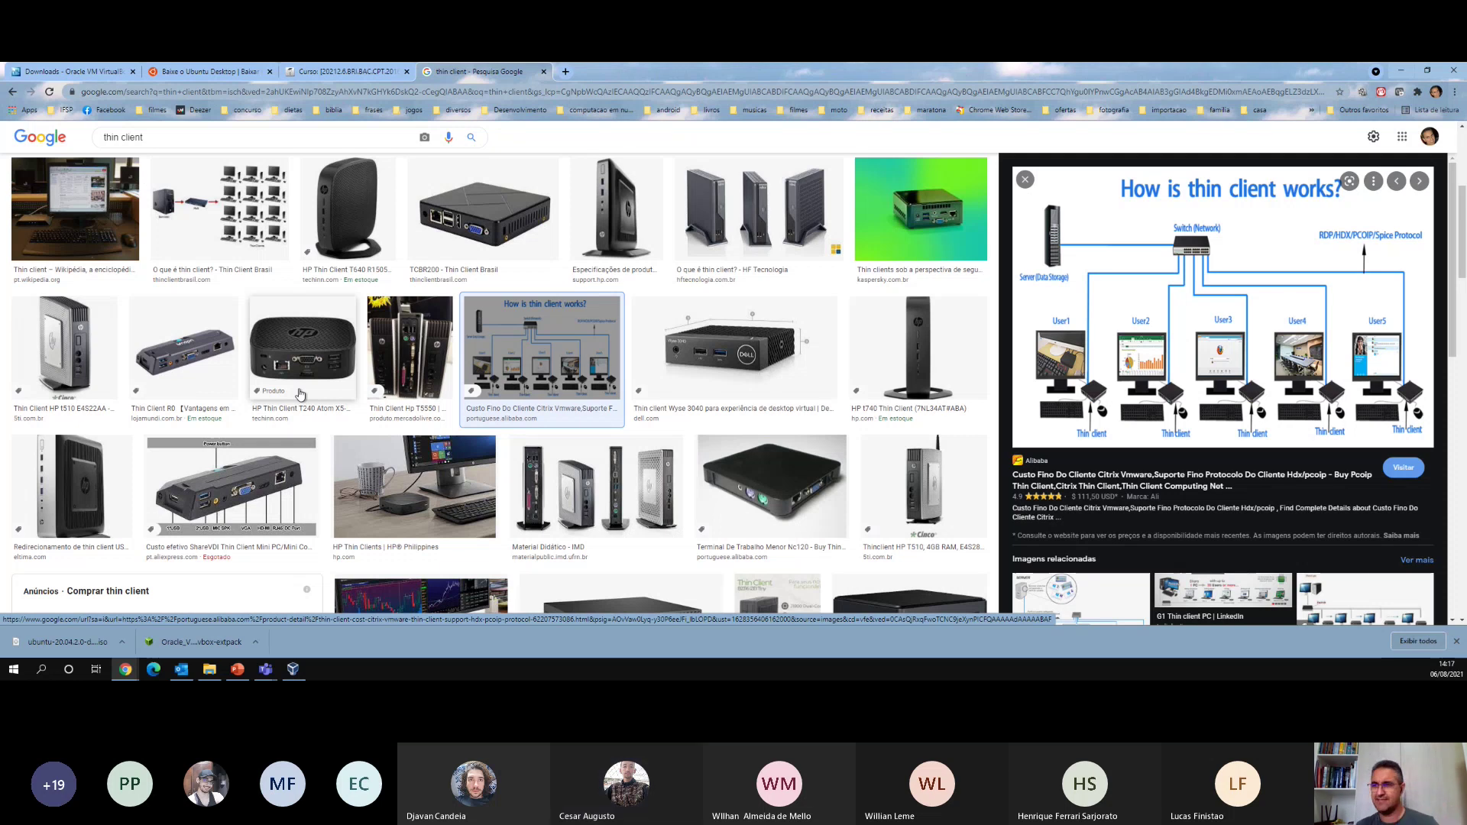
# - Open the Calculator over the browser and multiply 20 by 8
pyautogui.click(14, 670)
pyautogui.click(13, 672)
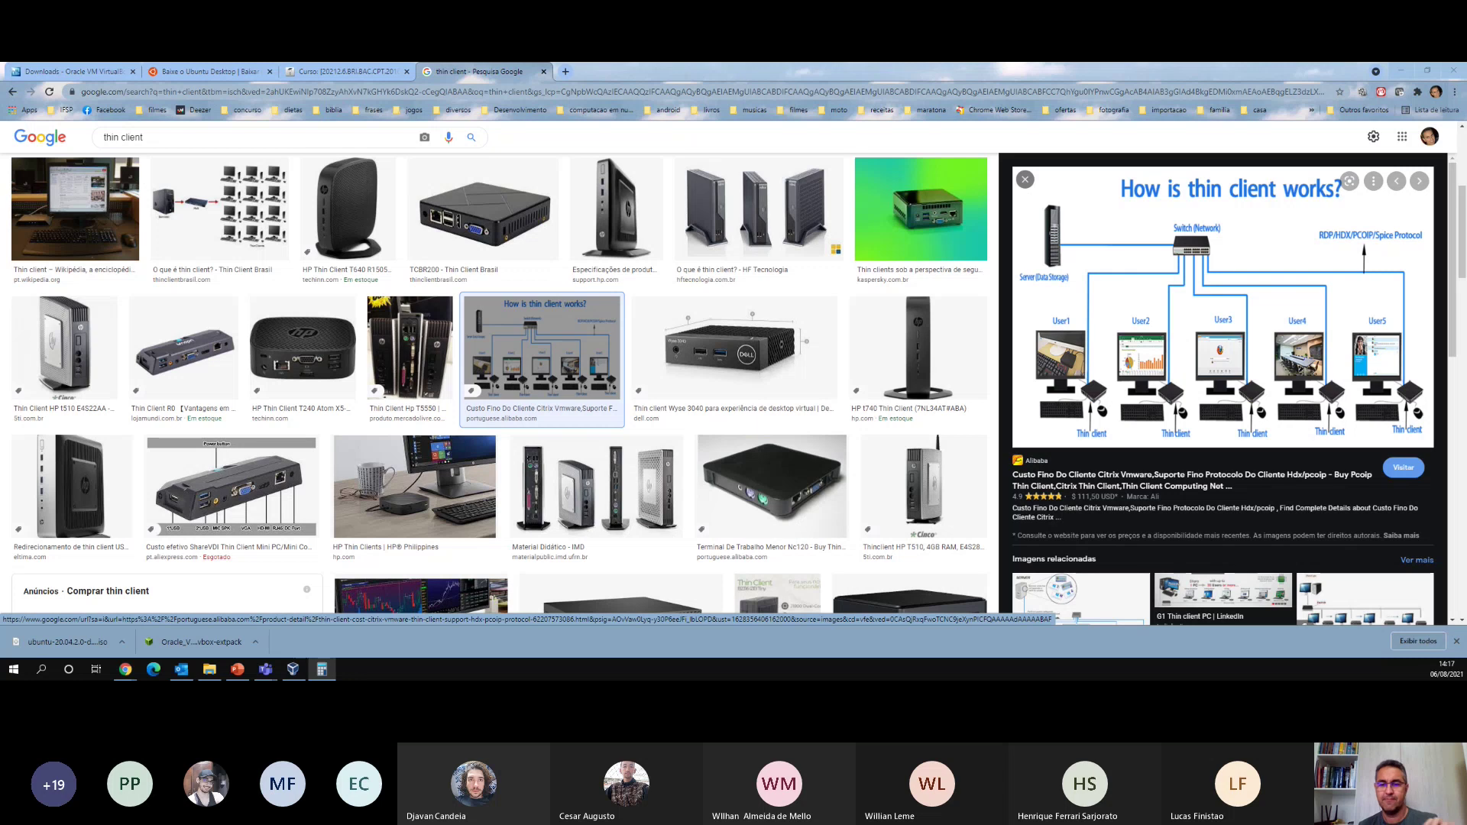
pyautogui.moveTo(615, 119); pyautogui.dragTo(836, 144)
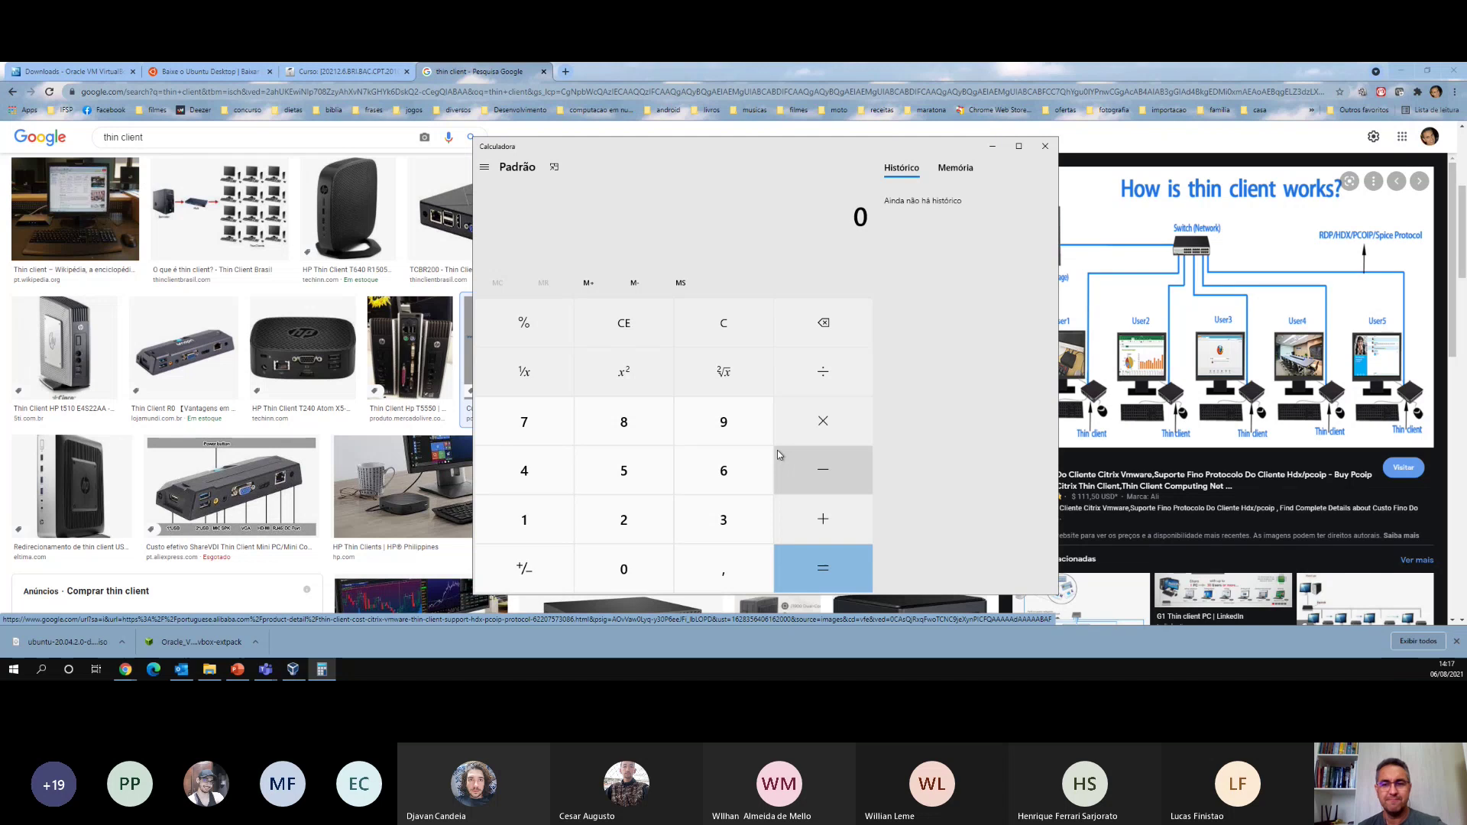
pyautogui.click(641, 525)
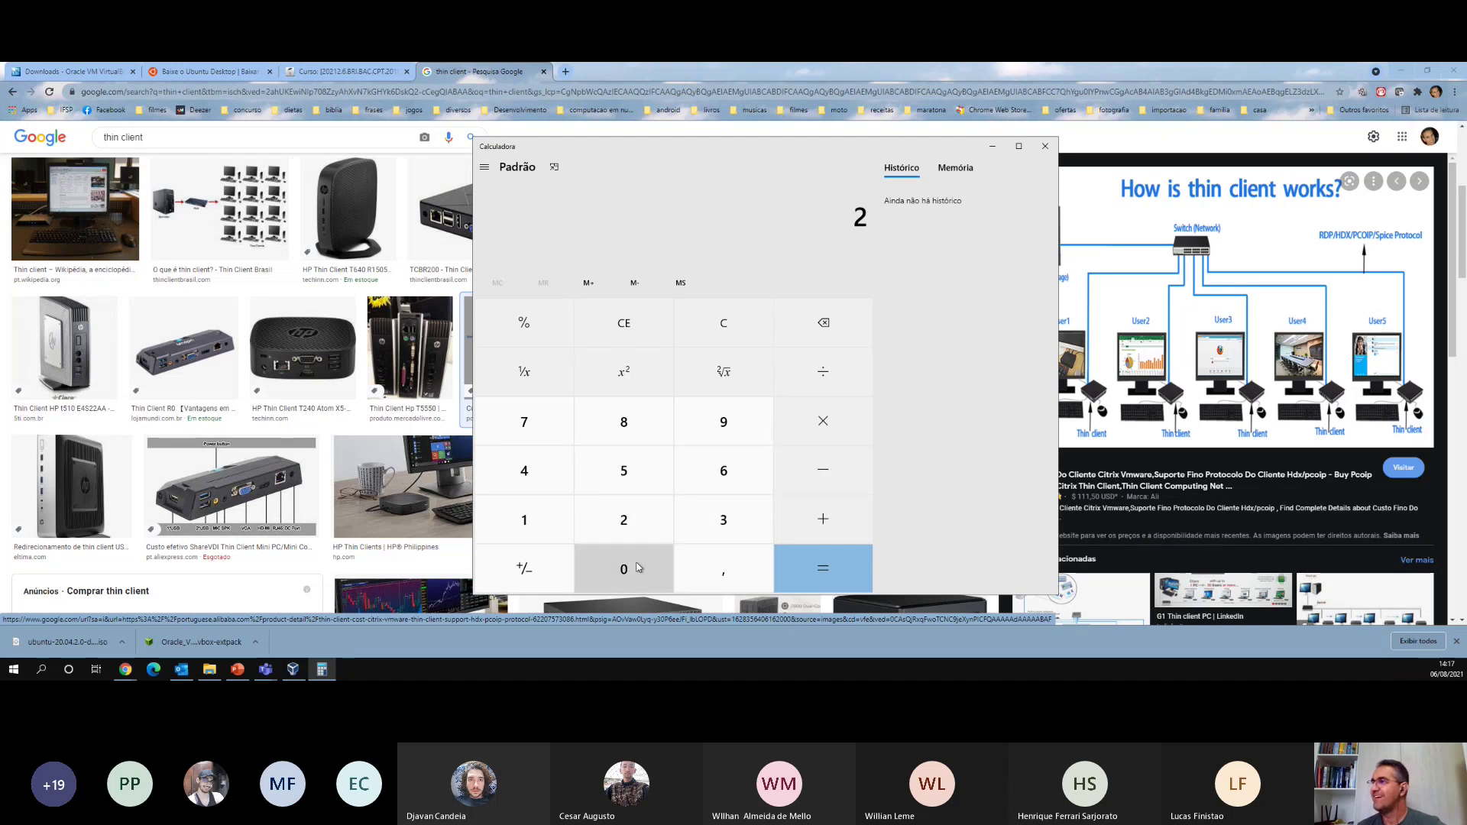
pyautogui.click(638, 567)
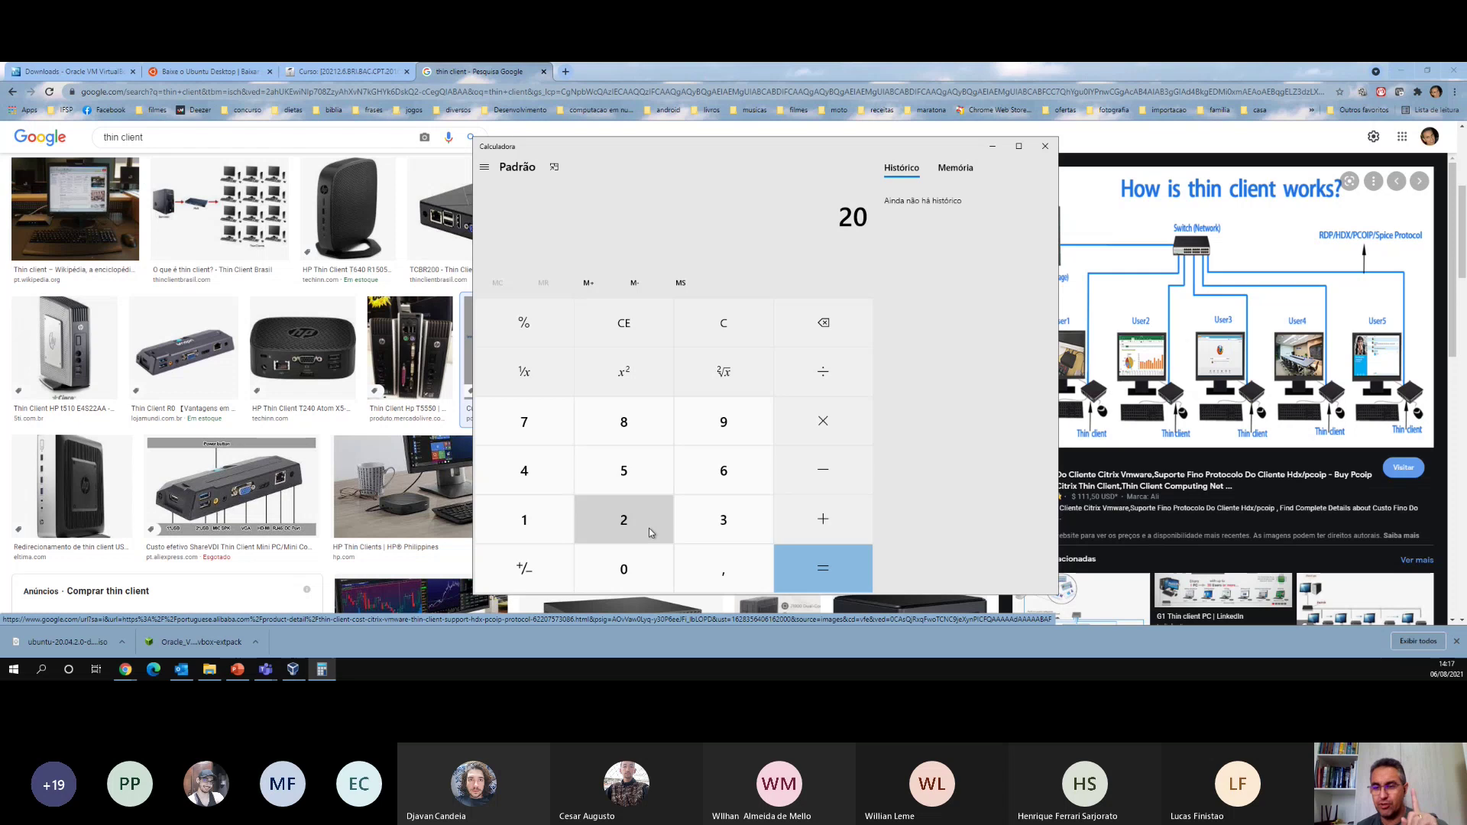
pyautogui.click(837, 434)
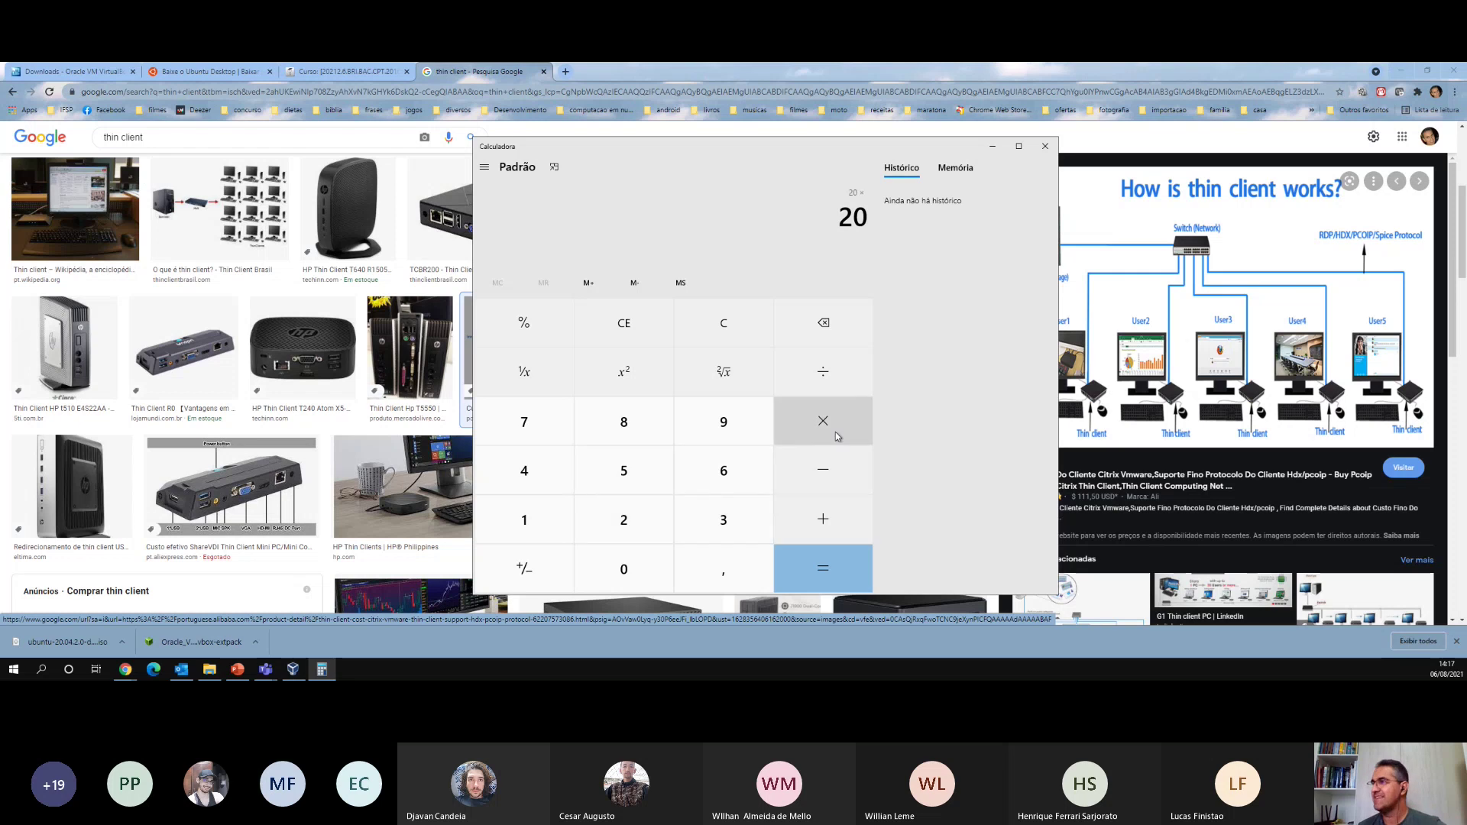
pyautogui.click(631, 426)
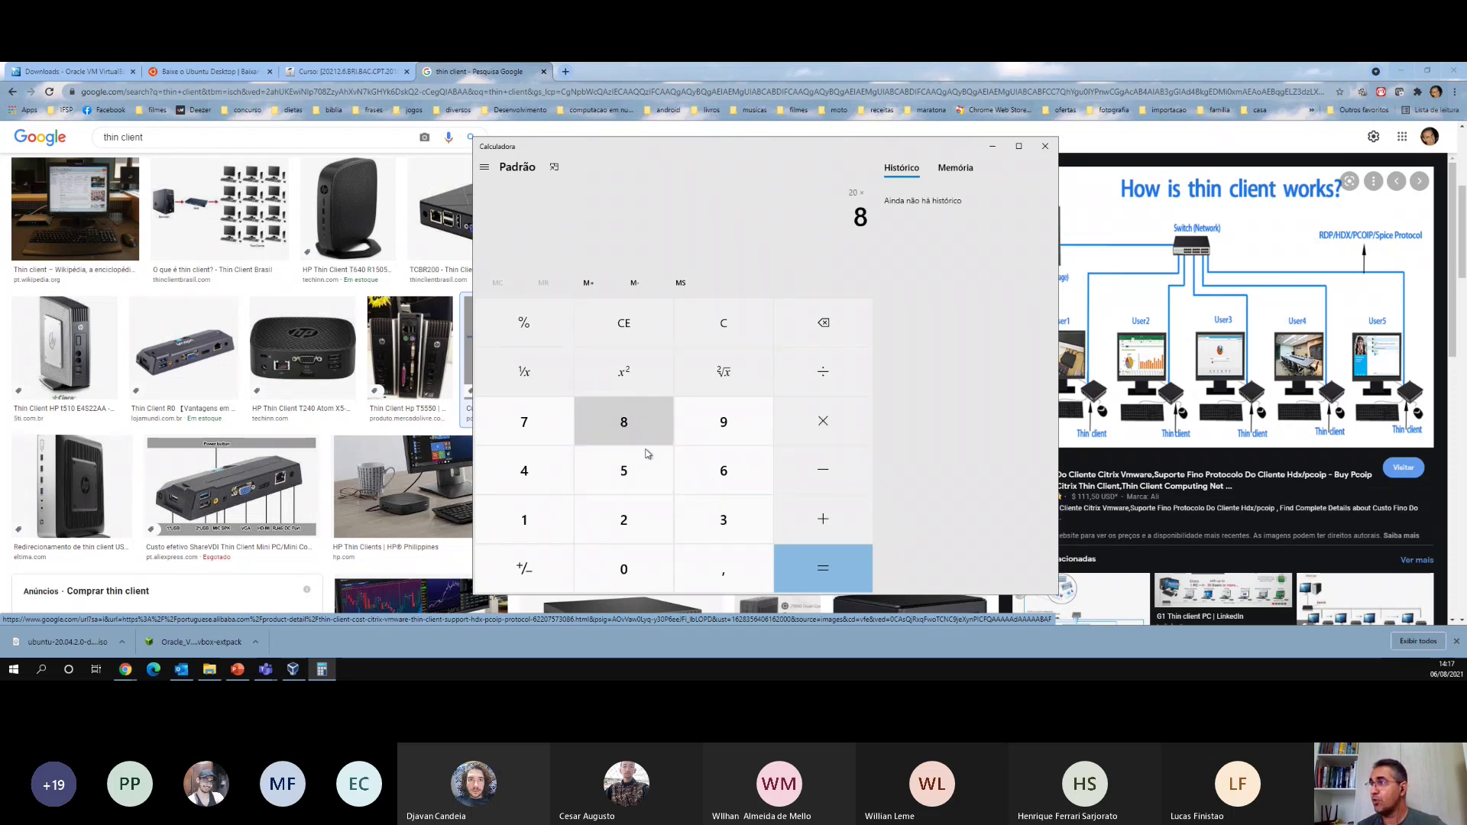
pyautogui.click(821, 570)
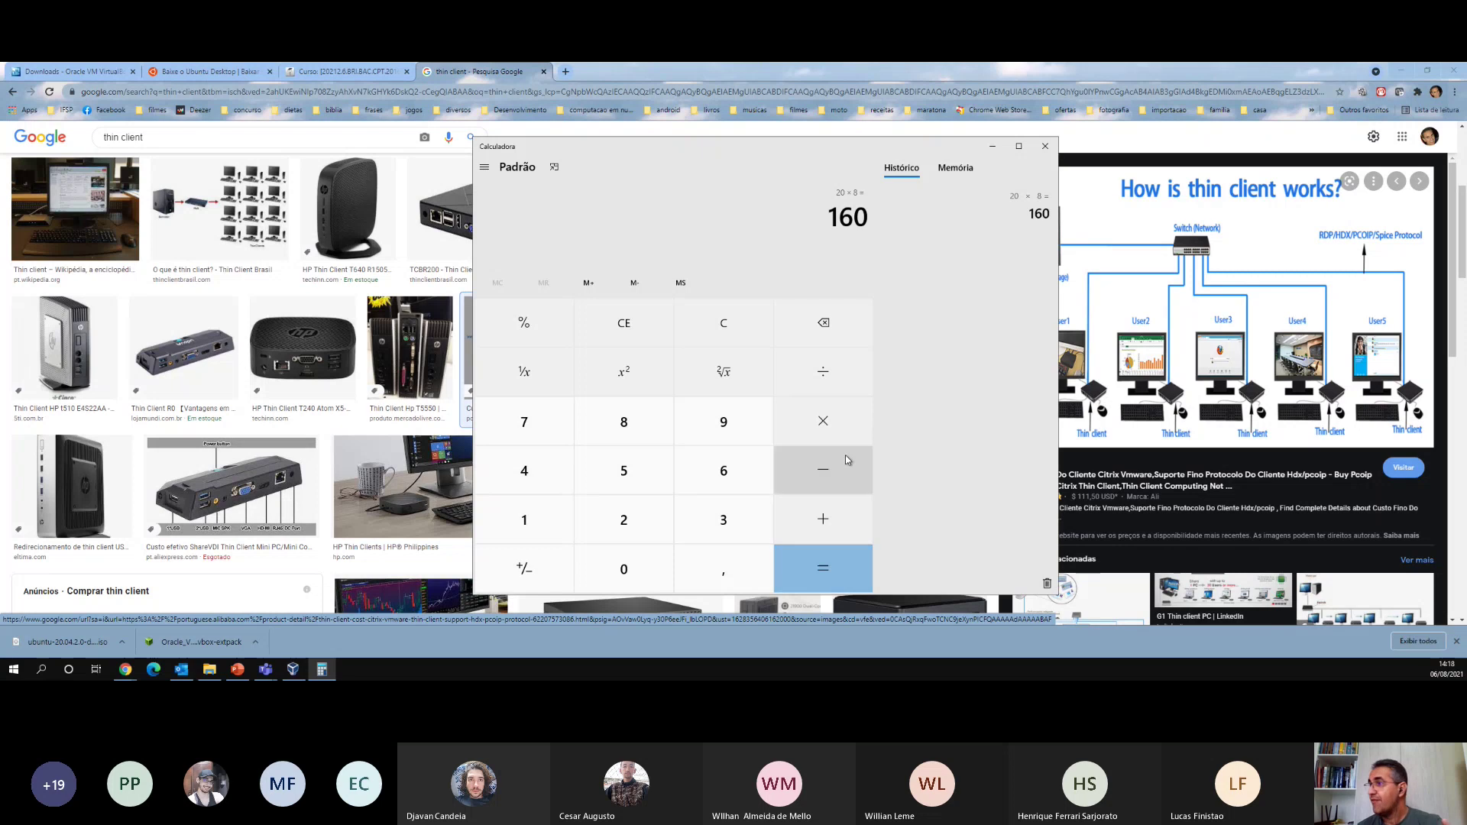
# - Multiply the calculator's current result by 400
pyautogui.click(830, 432)
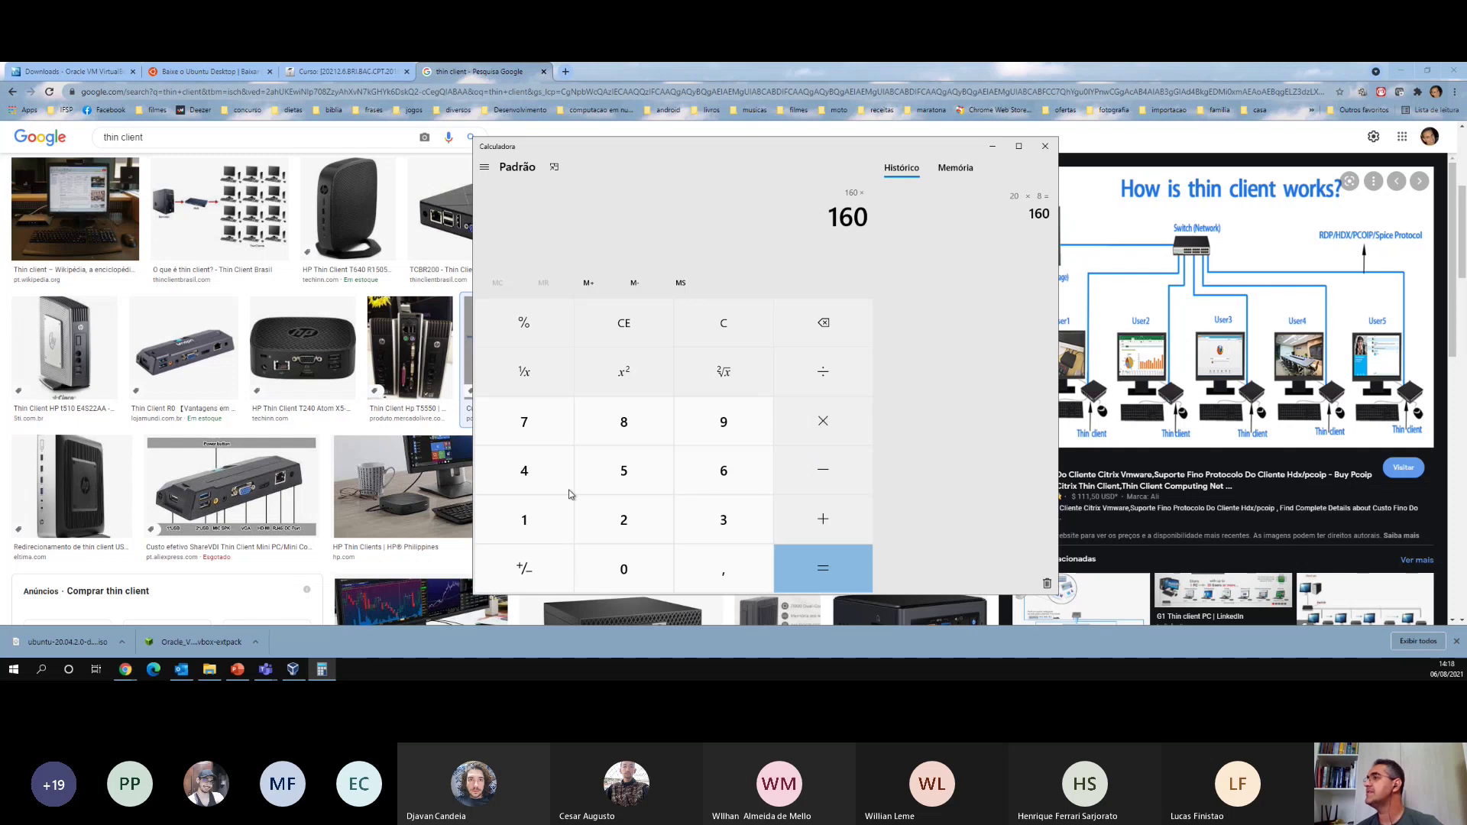
pyautogui.click(535, 484)
pyautogui.click(624, 569)
pyautogui.click(624, 568)
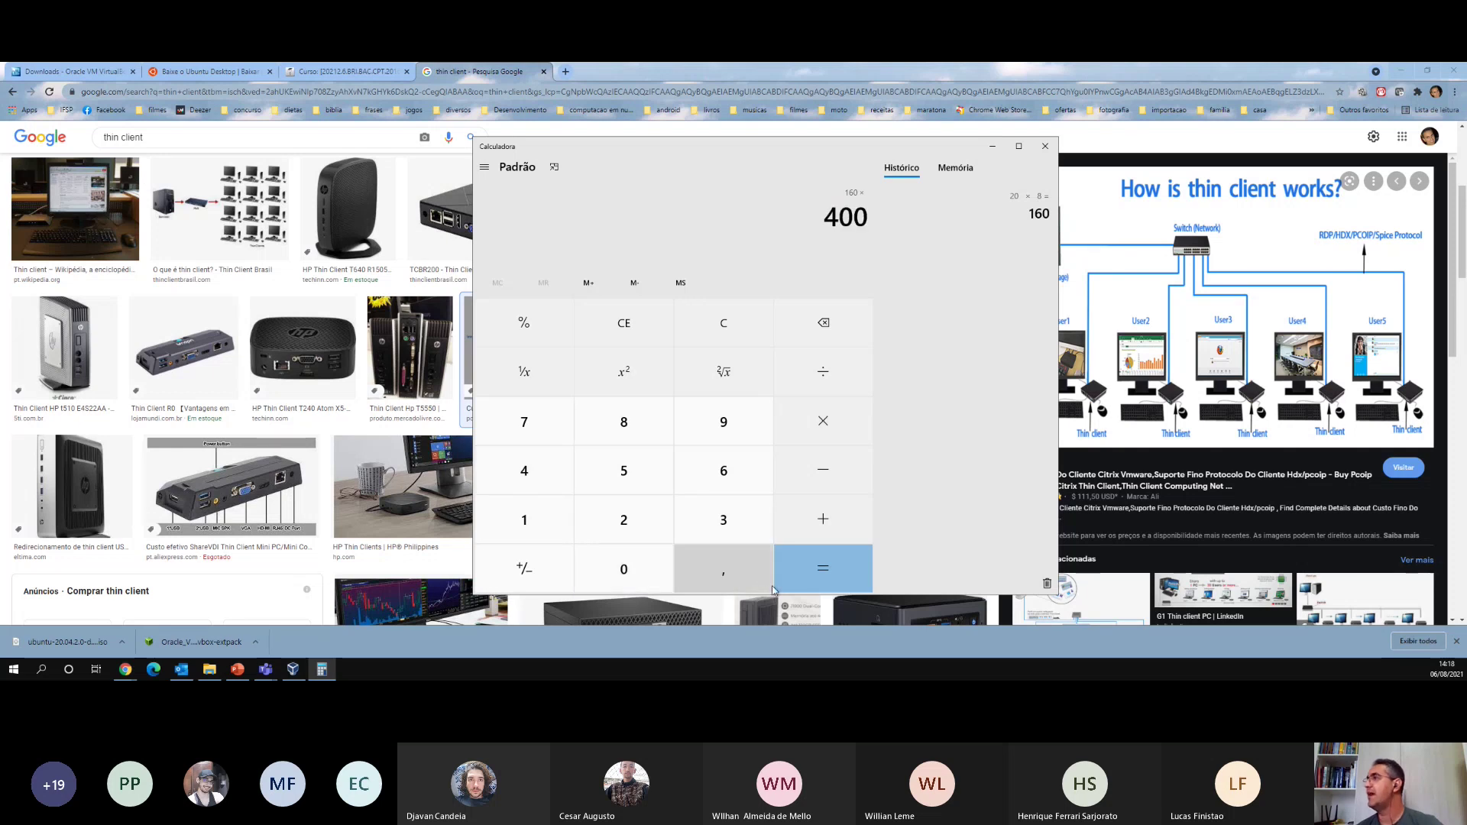
pyautogui.click(819, 574)
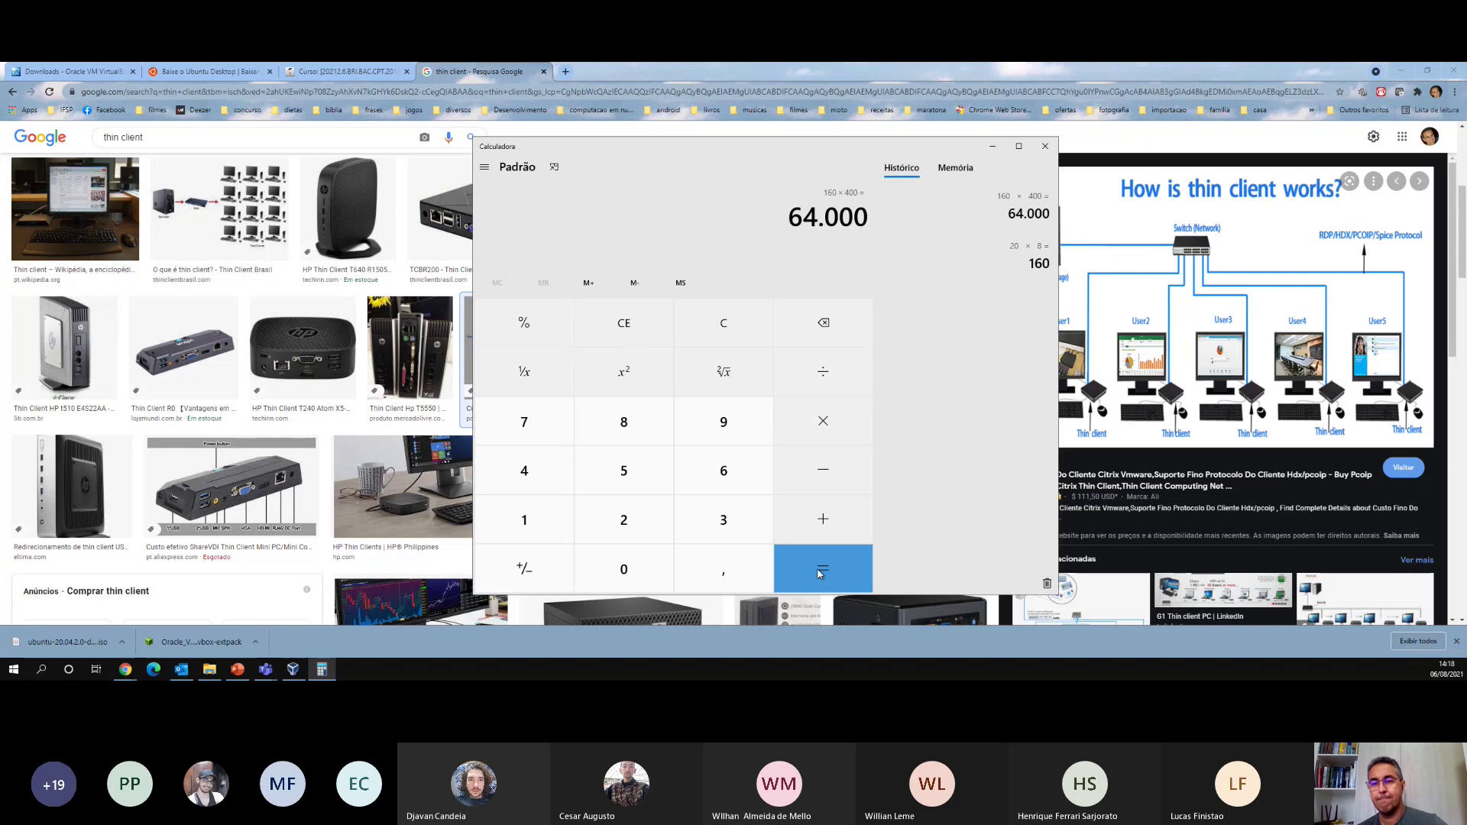
# - Search for "valor kw hora" in a new browser tab and highlight the rate for monthly residential consumption above 221 kWh
pyautogui.click(566, 71)
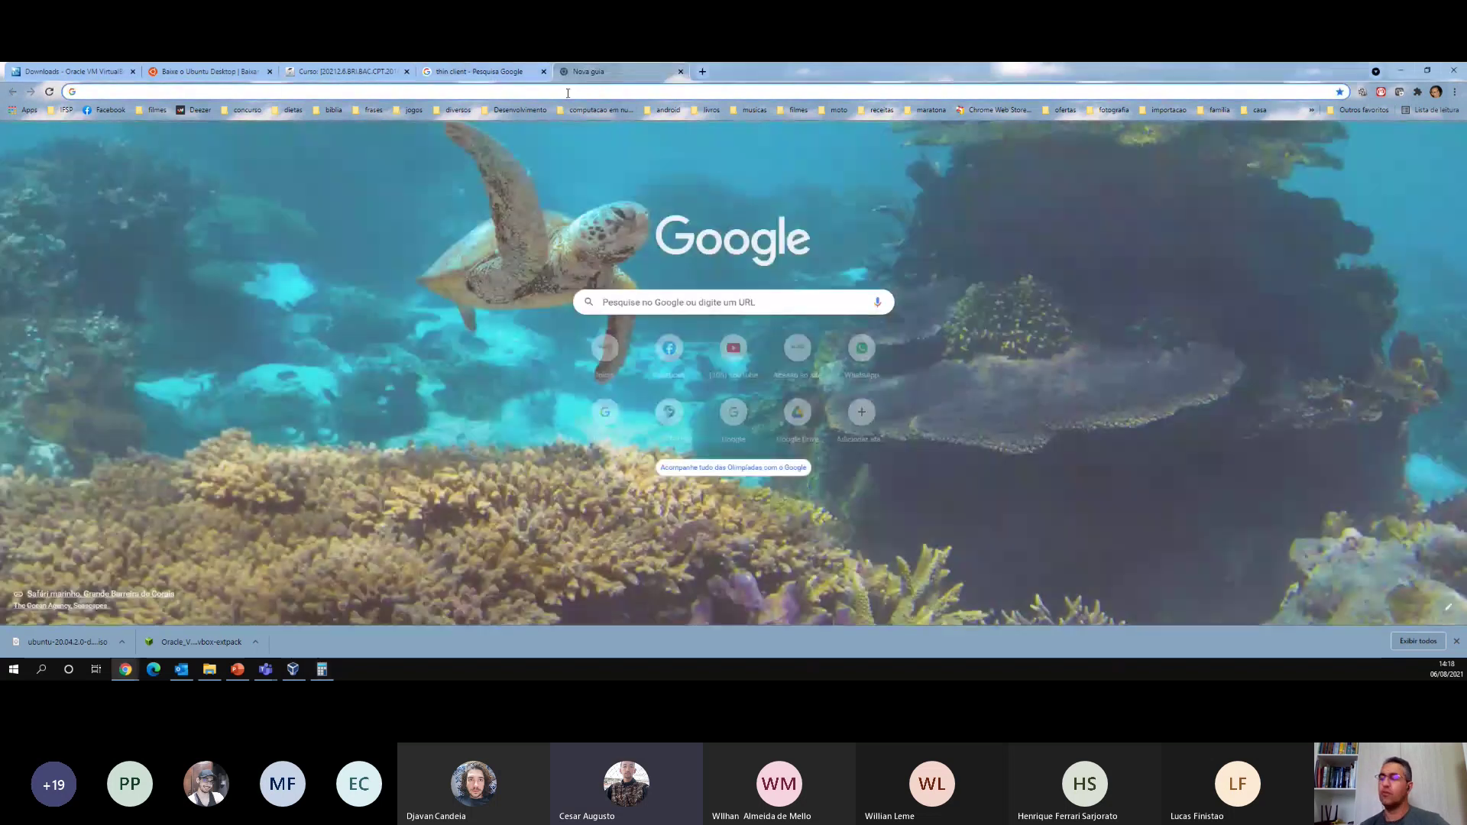
pyautogui.click(568, 92)
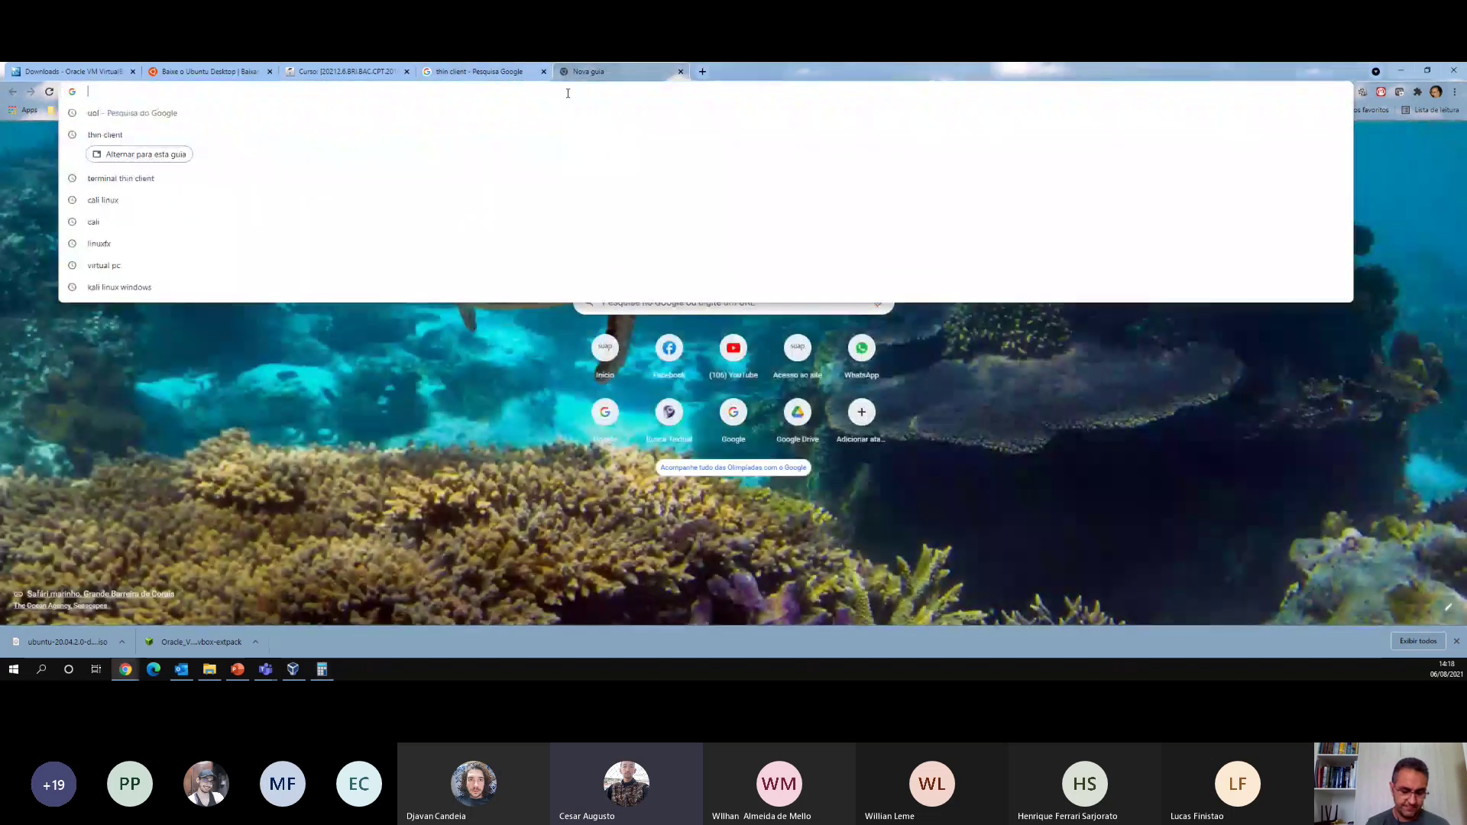
pyautogui.write('valor')
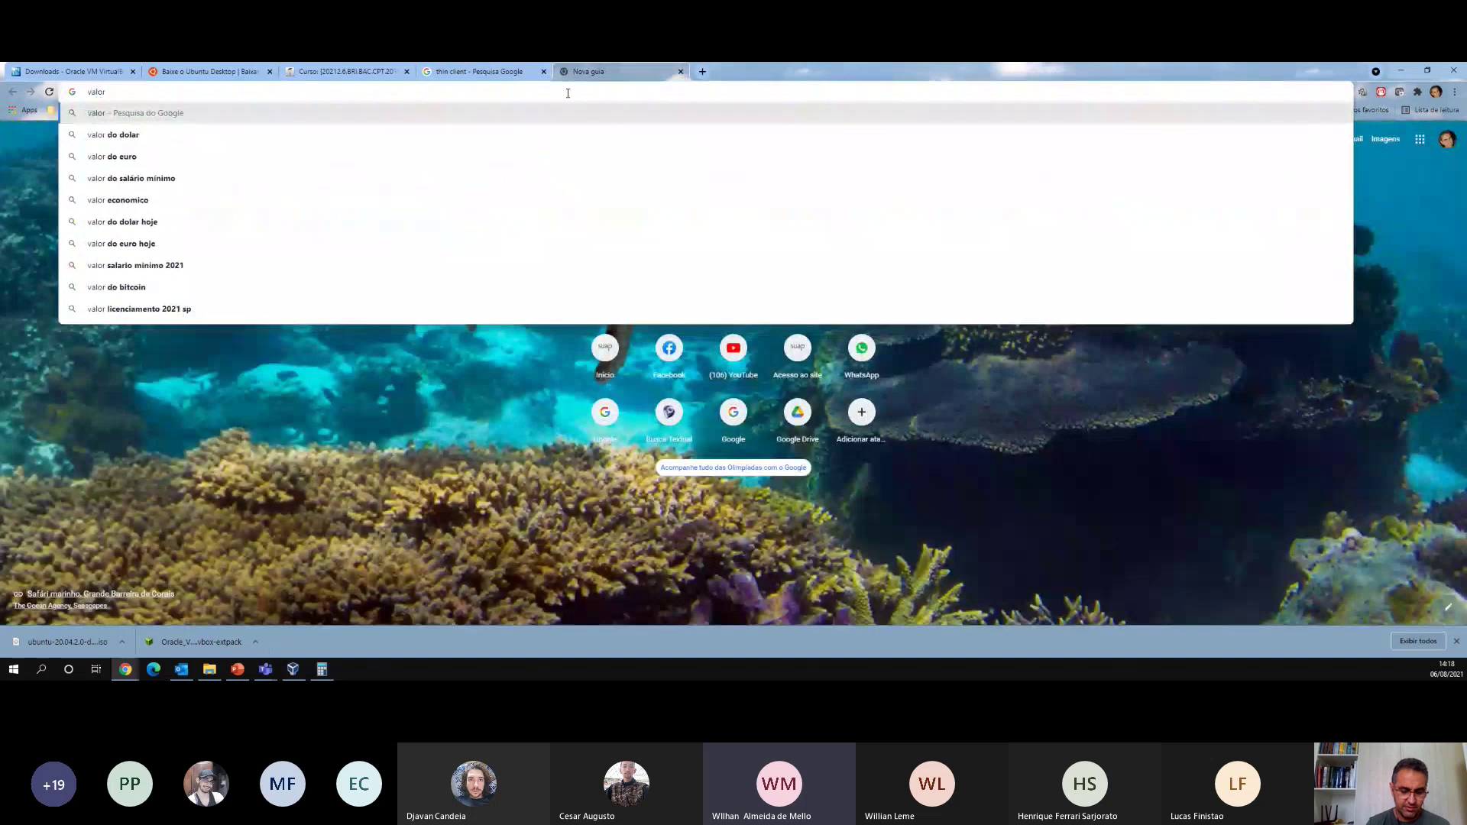
pyautogui.write(' kw ho')
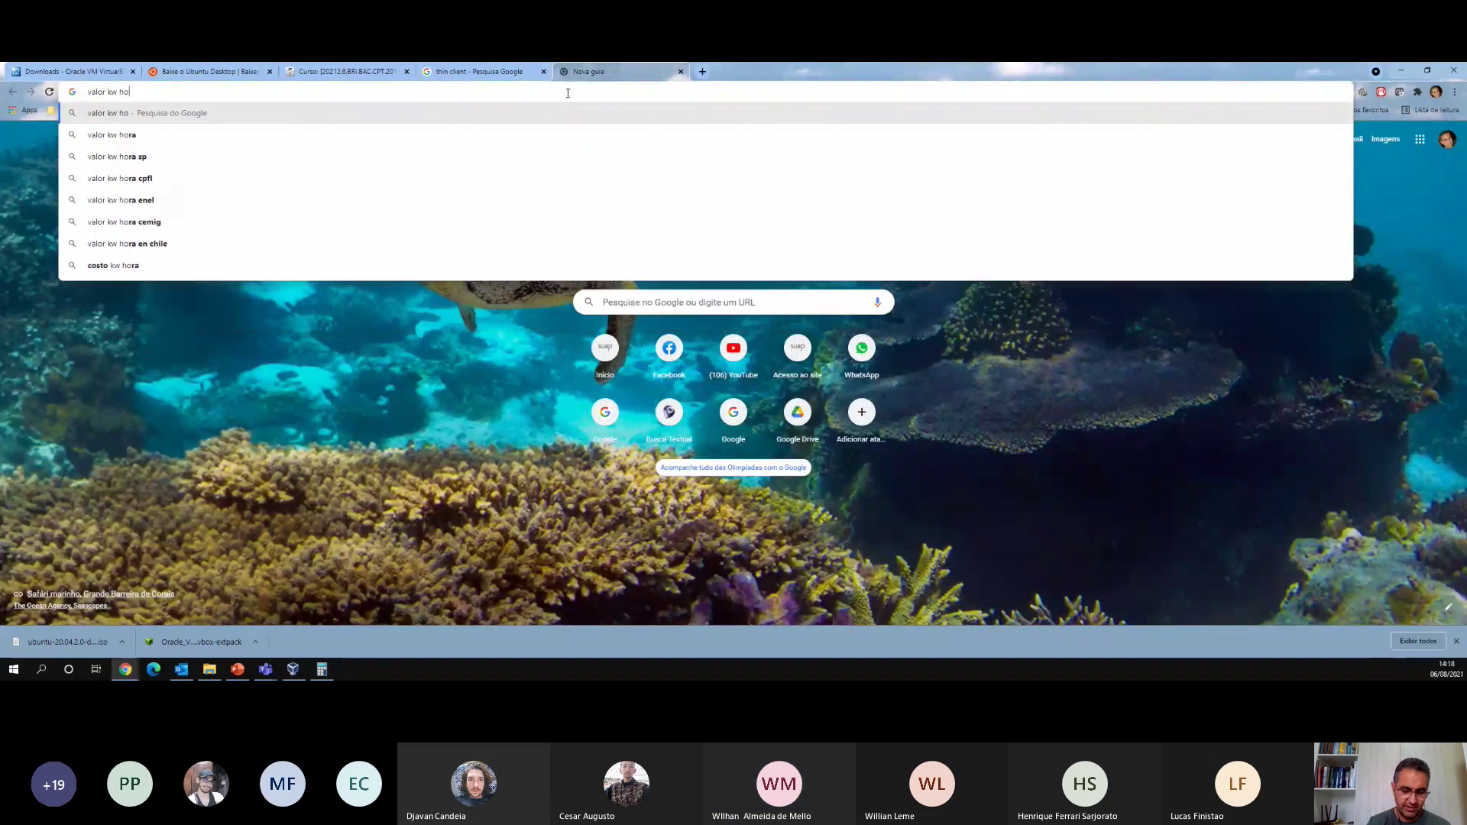
pyautogui.write('ra')
pyautogui.press('Return')
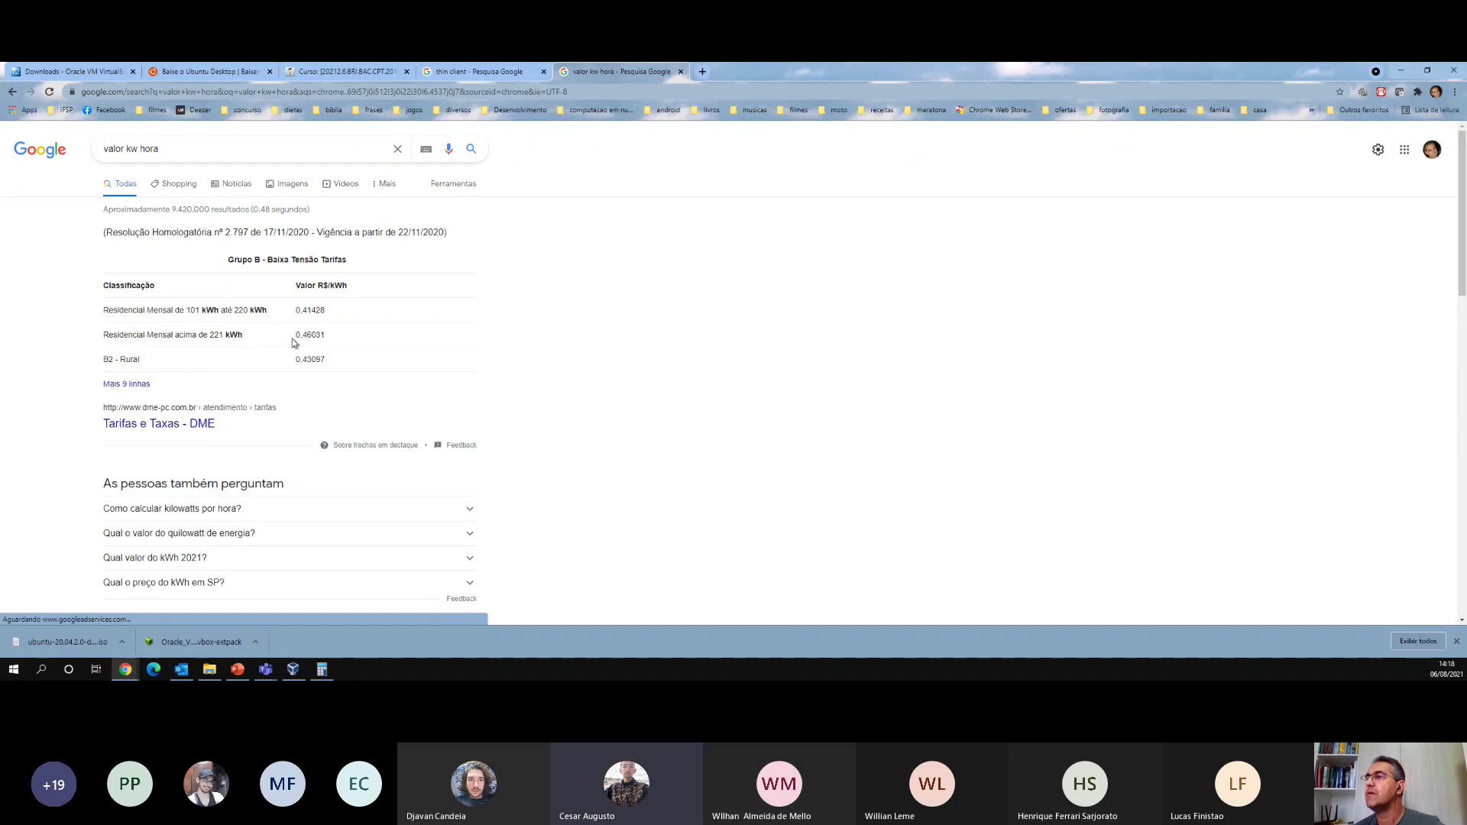
pyautogui.moveTo(185, 335); pyautogui.dragTo(242, 335)
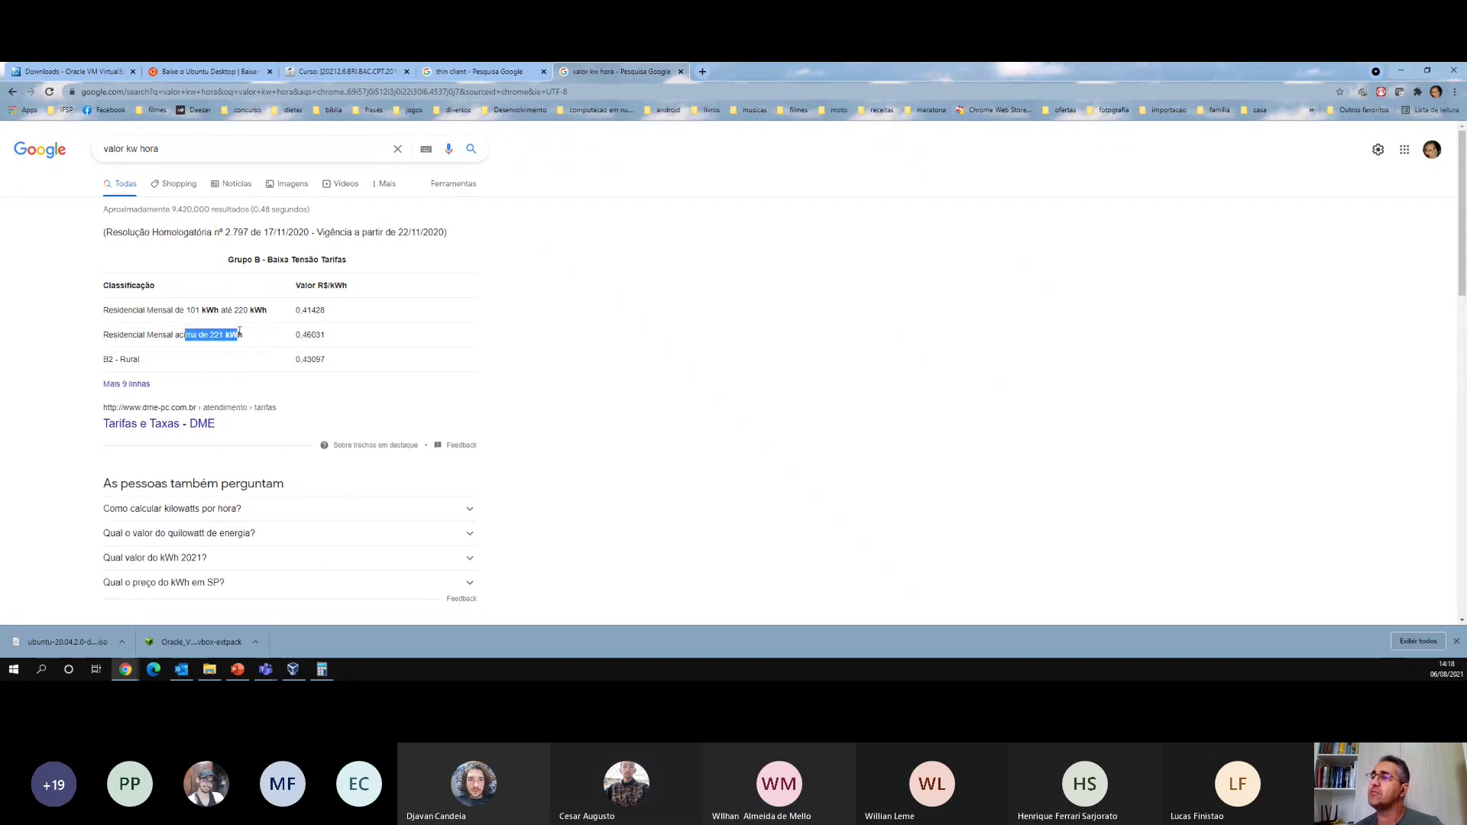
pyautogui.moveTo(330, 336); pyautogui.dragTo(295, 336)
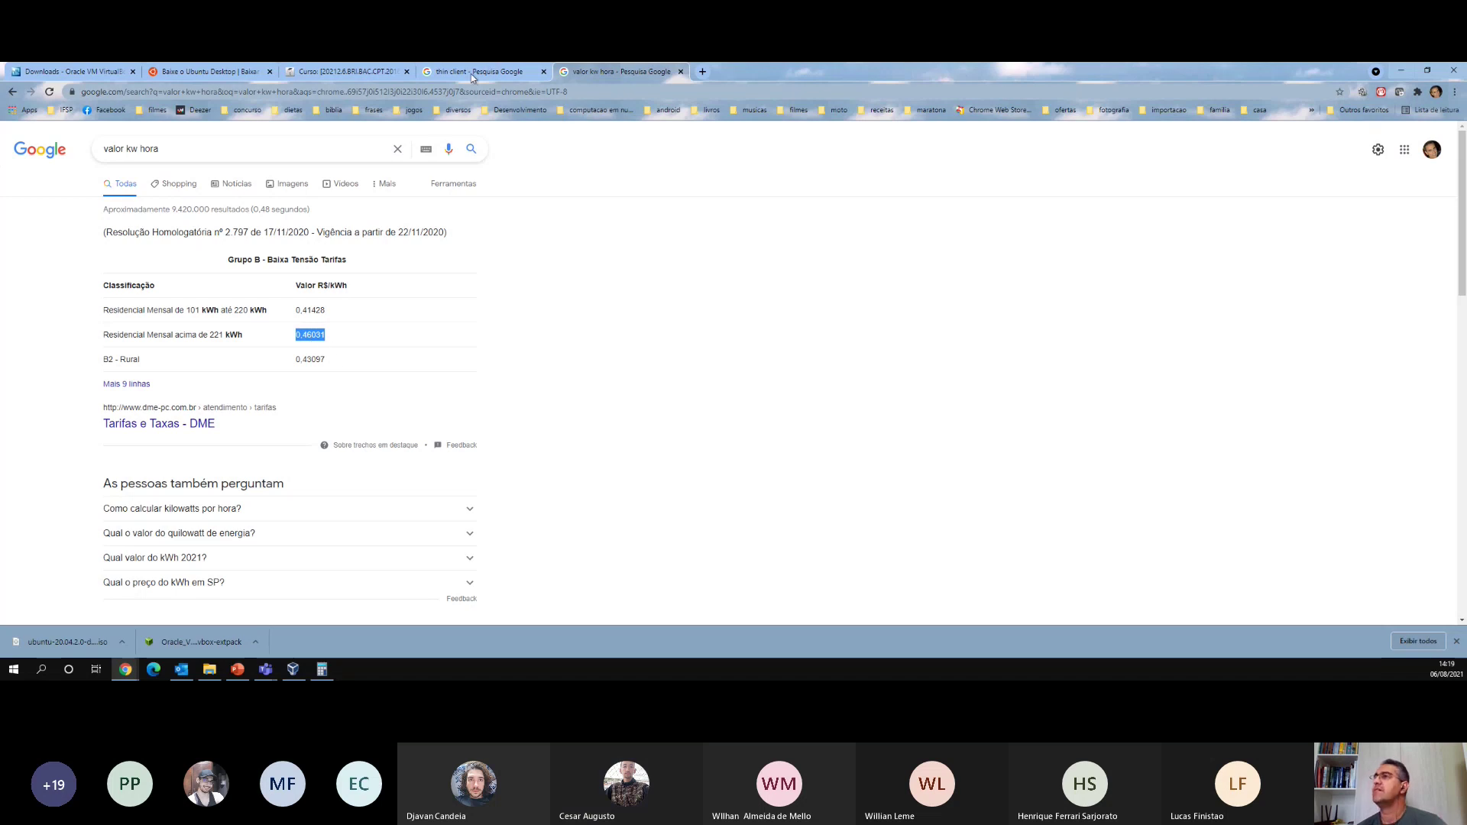
# - Minimize the browser to return to the Calculator and multiply its current result by 0,4
pyautogui.click(1401, 71)
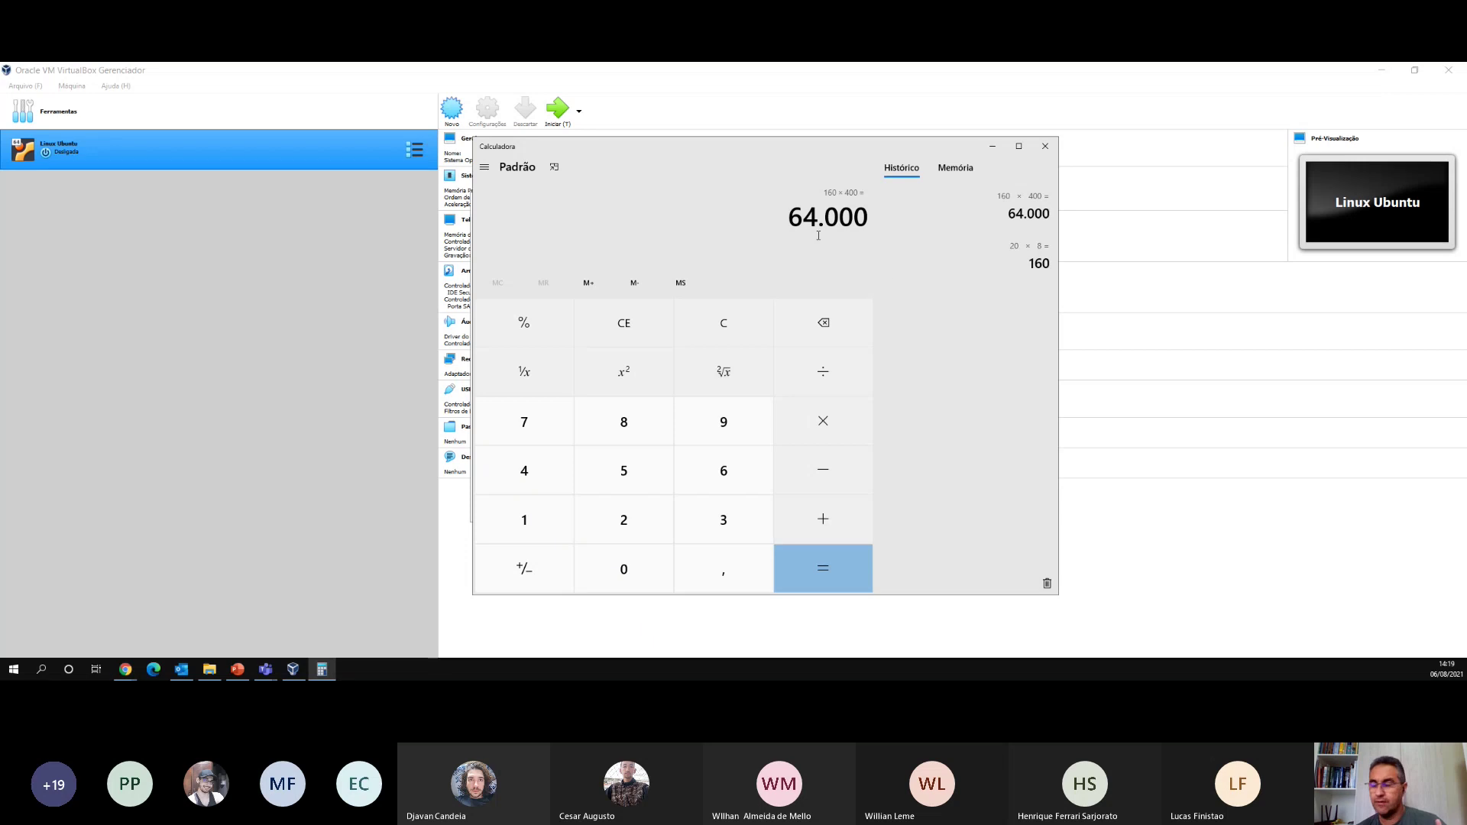
pyautogui.click(726, 555)
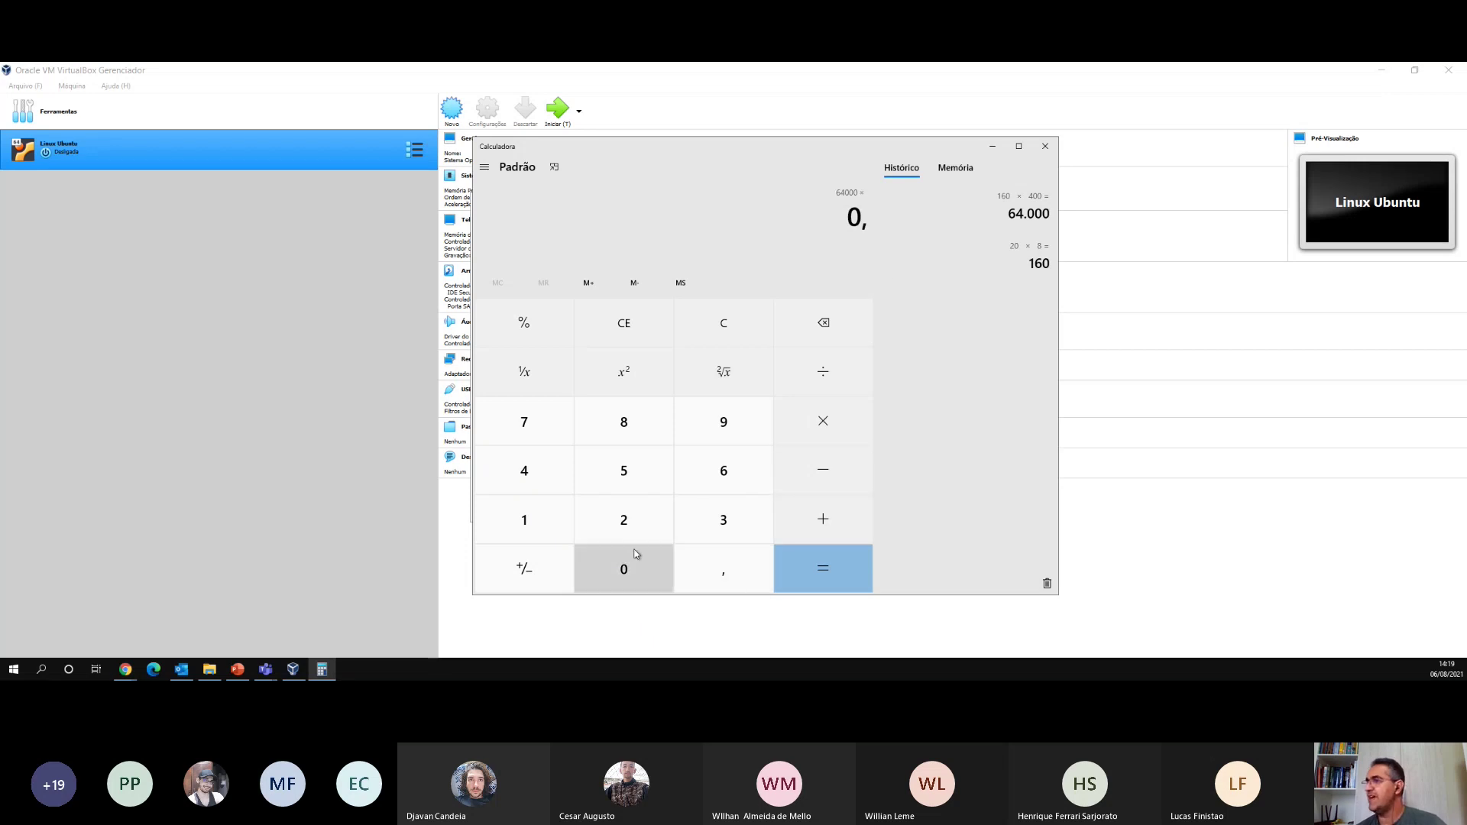
pyautogui.click(533, 480)
pyautogui.click(823, 579)
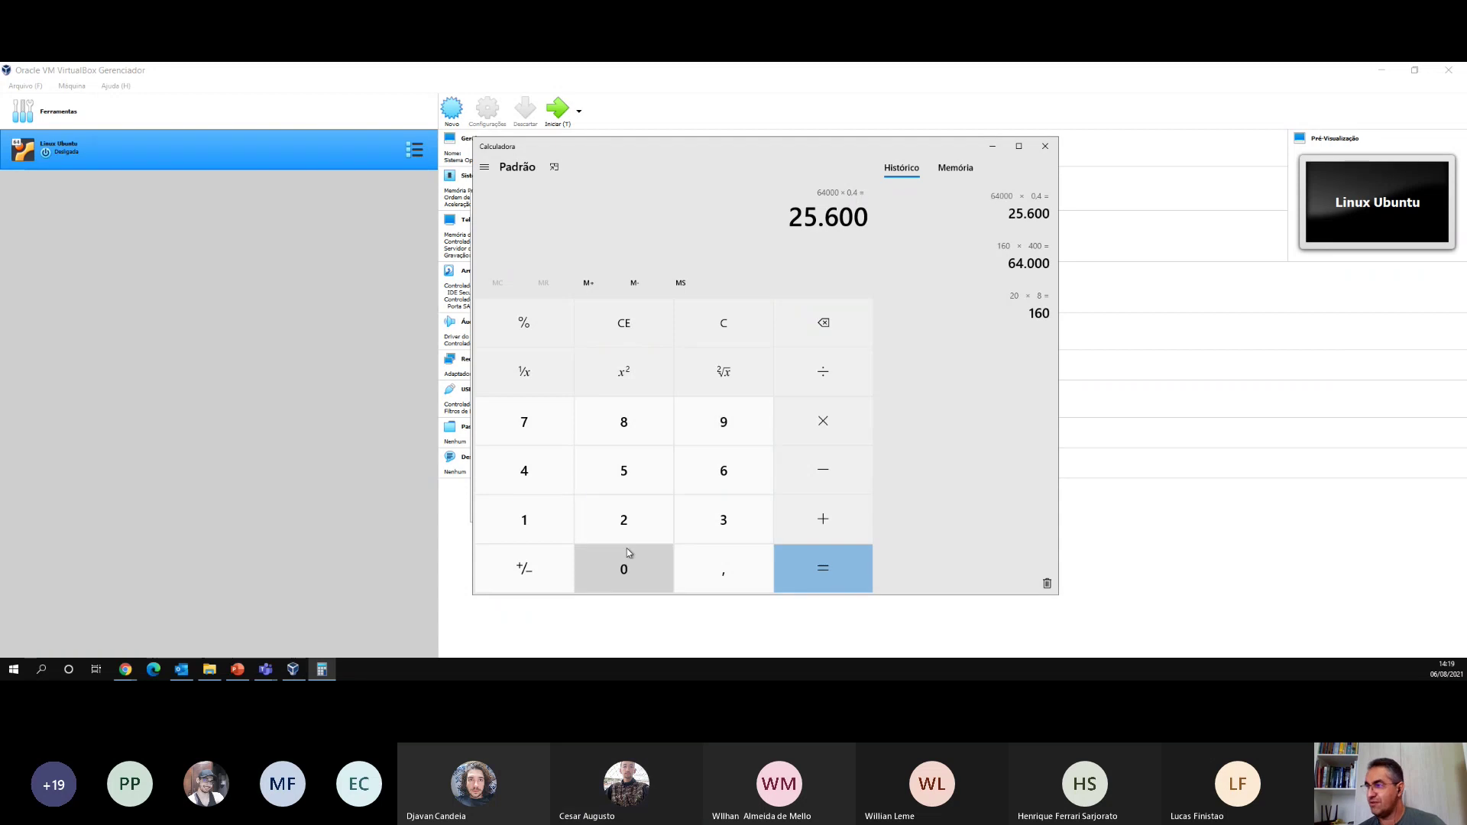
# - Multiply 20 by 25,6 in the Calculator
pyautogui.click(659, 529)
pyautogui.click(630, 574)
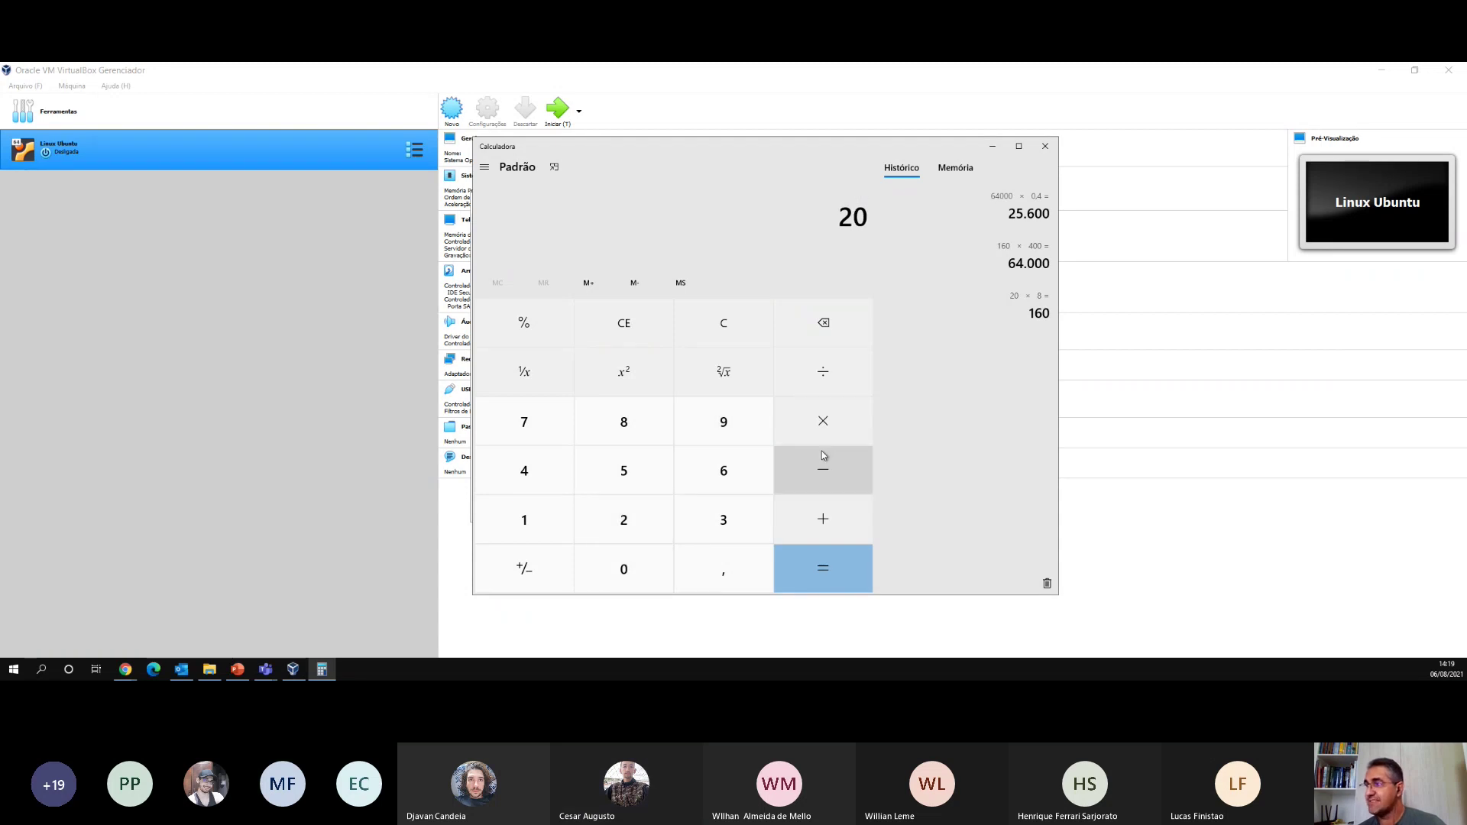
pyautogui.click(822, 422)
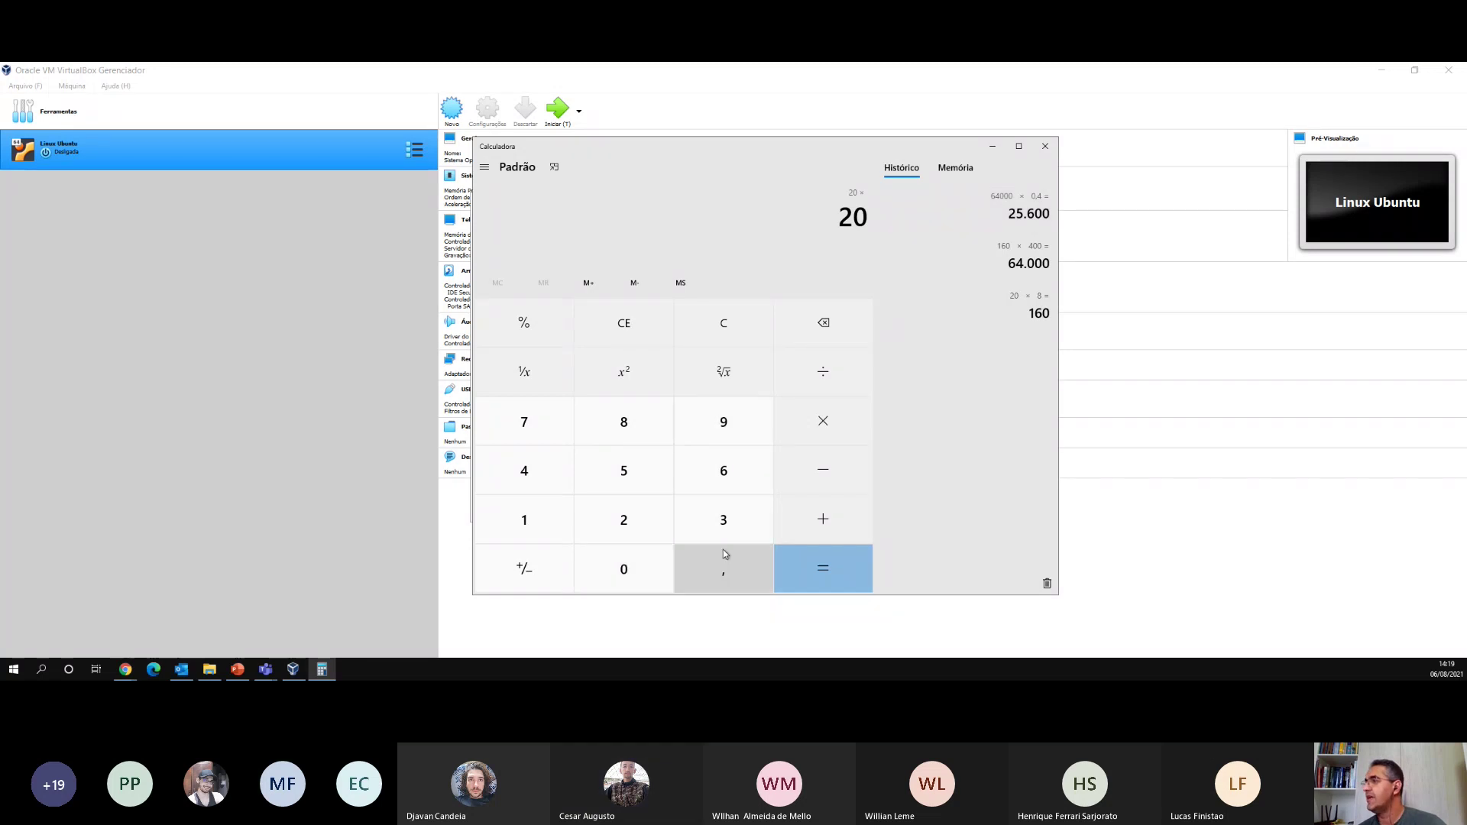
pyautogui.click(623, 520)
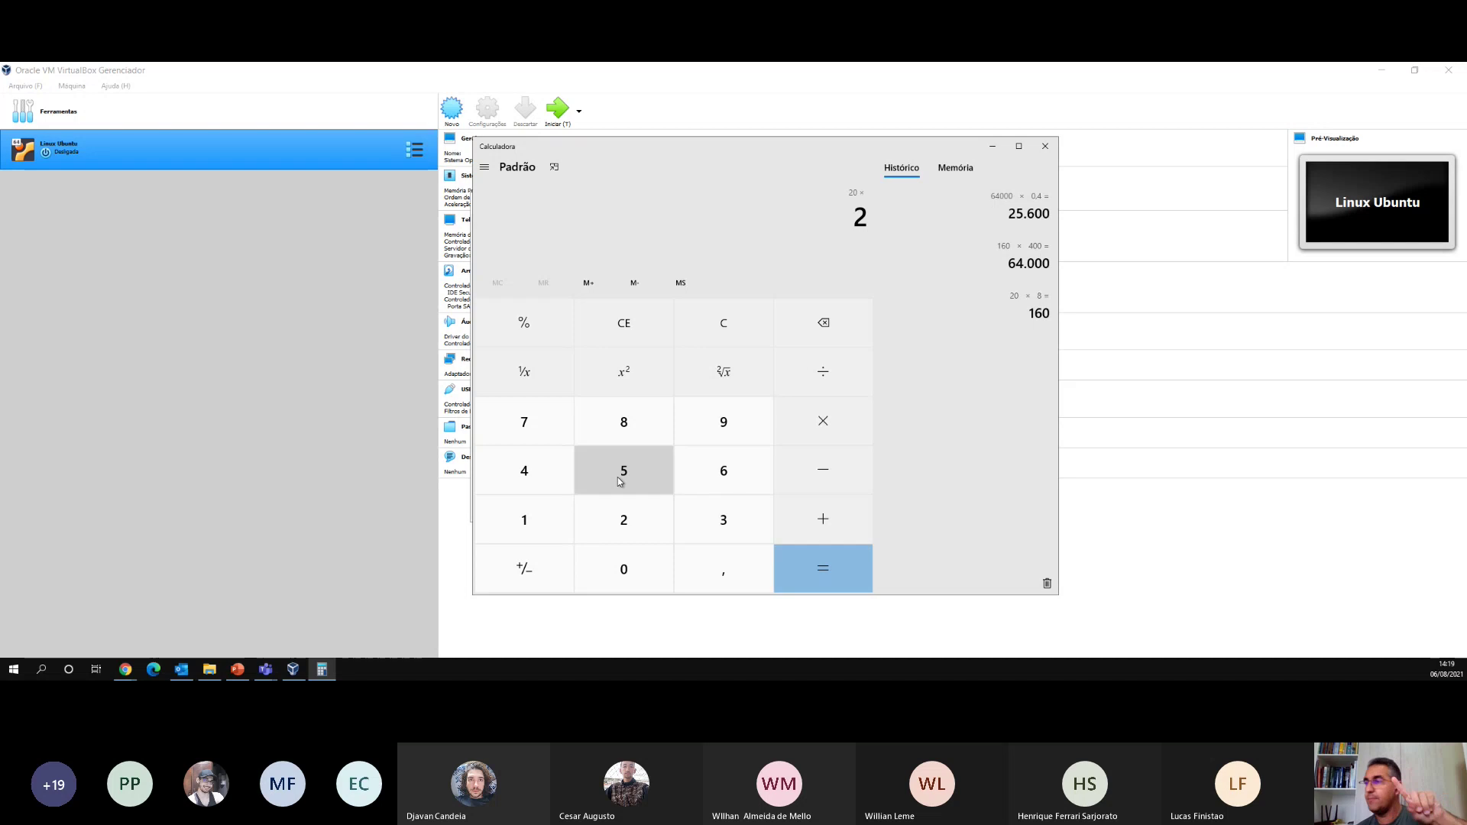
pyautogui.click(619, 479)
pyautogui.click(697, 569)
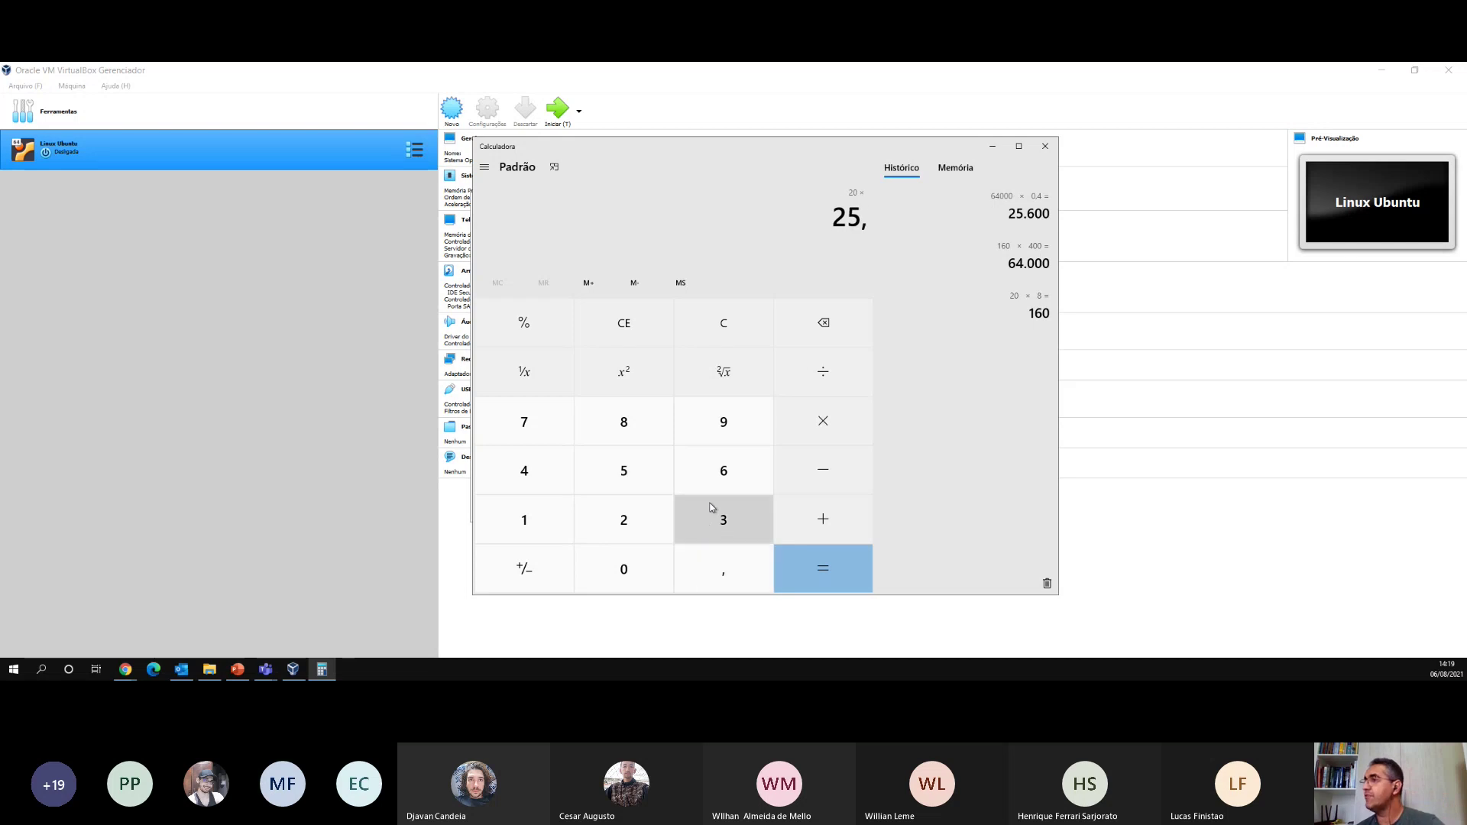
pyautogui.click(718, 474)
pyautogui.click(823, 570)
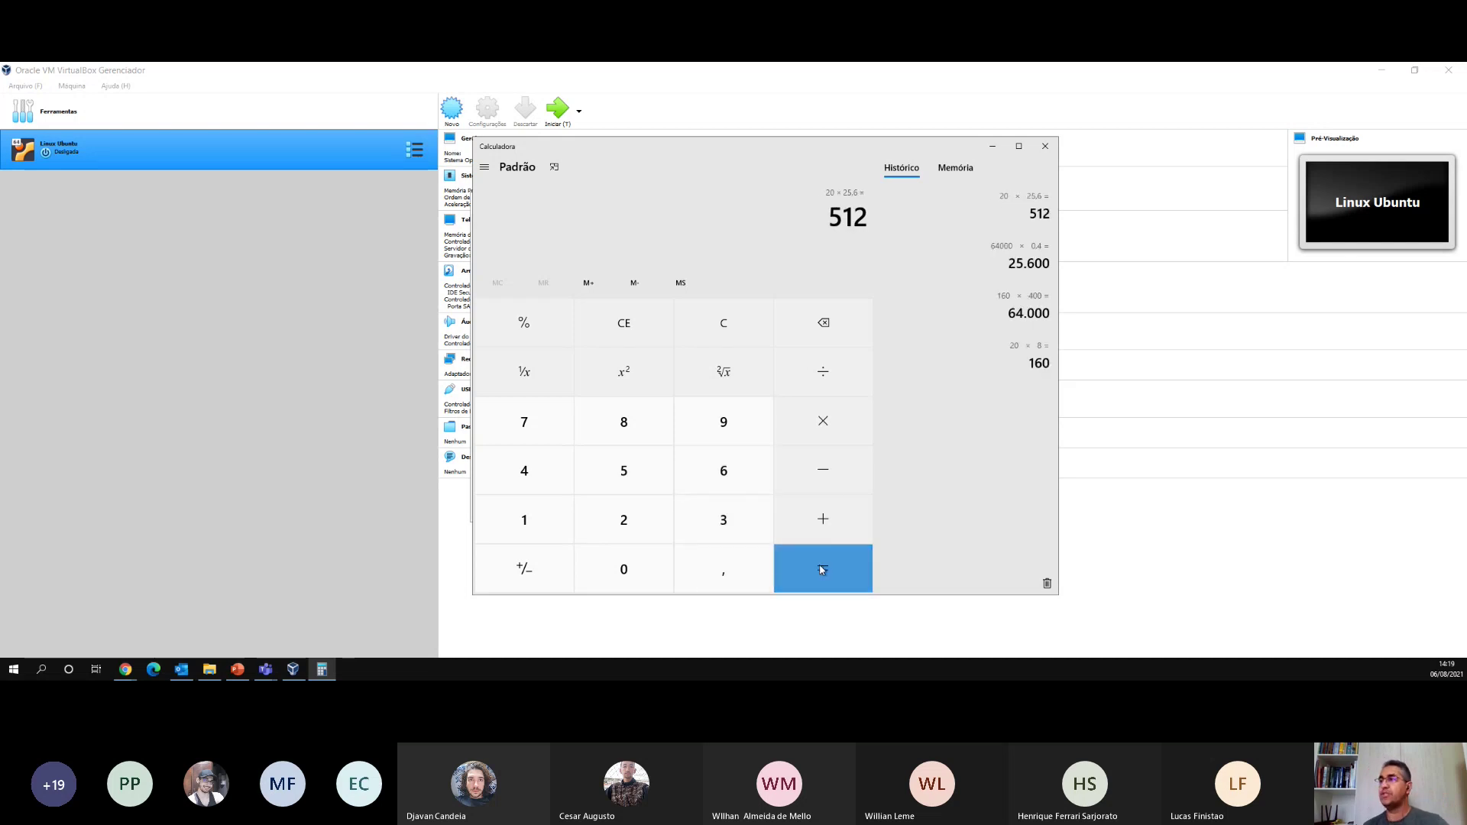
# - Clear the previous calculation and multiply 4 by 25,6
pyautogui.click(839, 333)
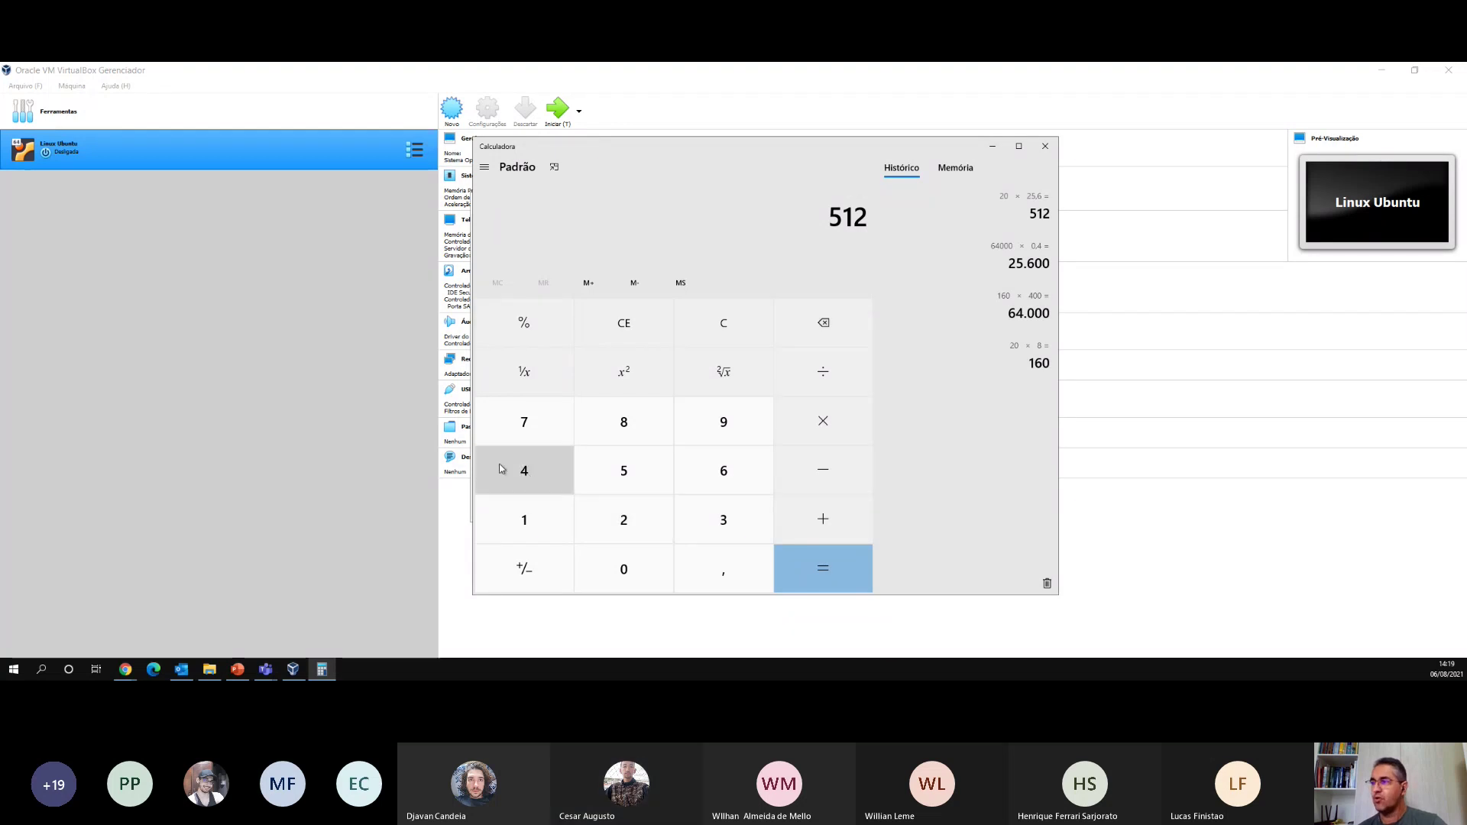
pyautogui.click(527, 477)
pyautogui.click(837, 437)
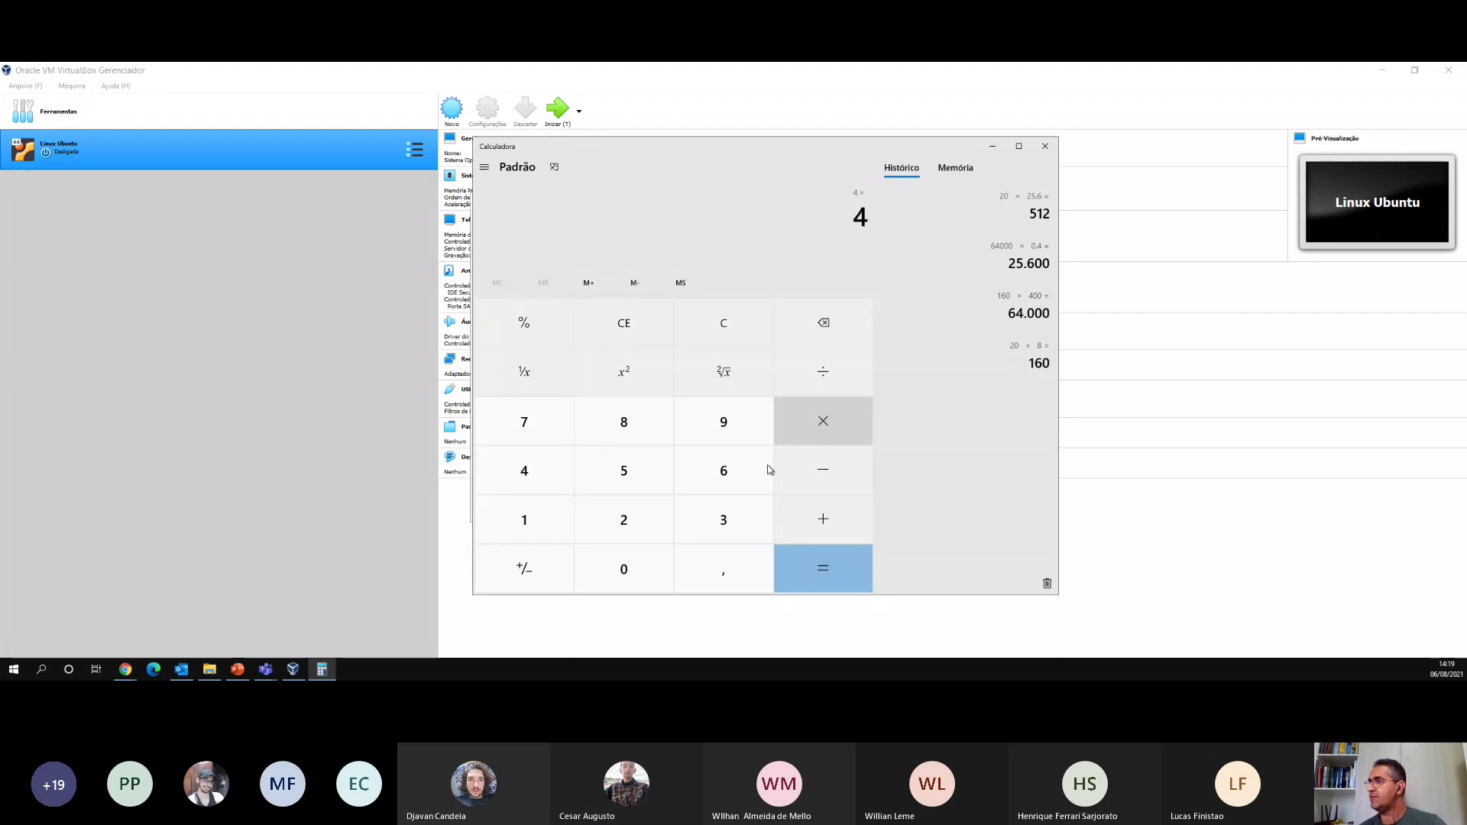
pyautogui.click(632, 533)
pyautogui.click(628, 477)
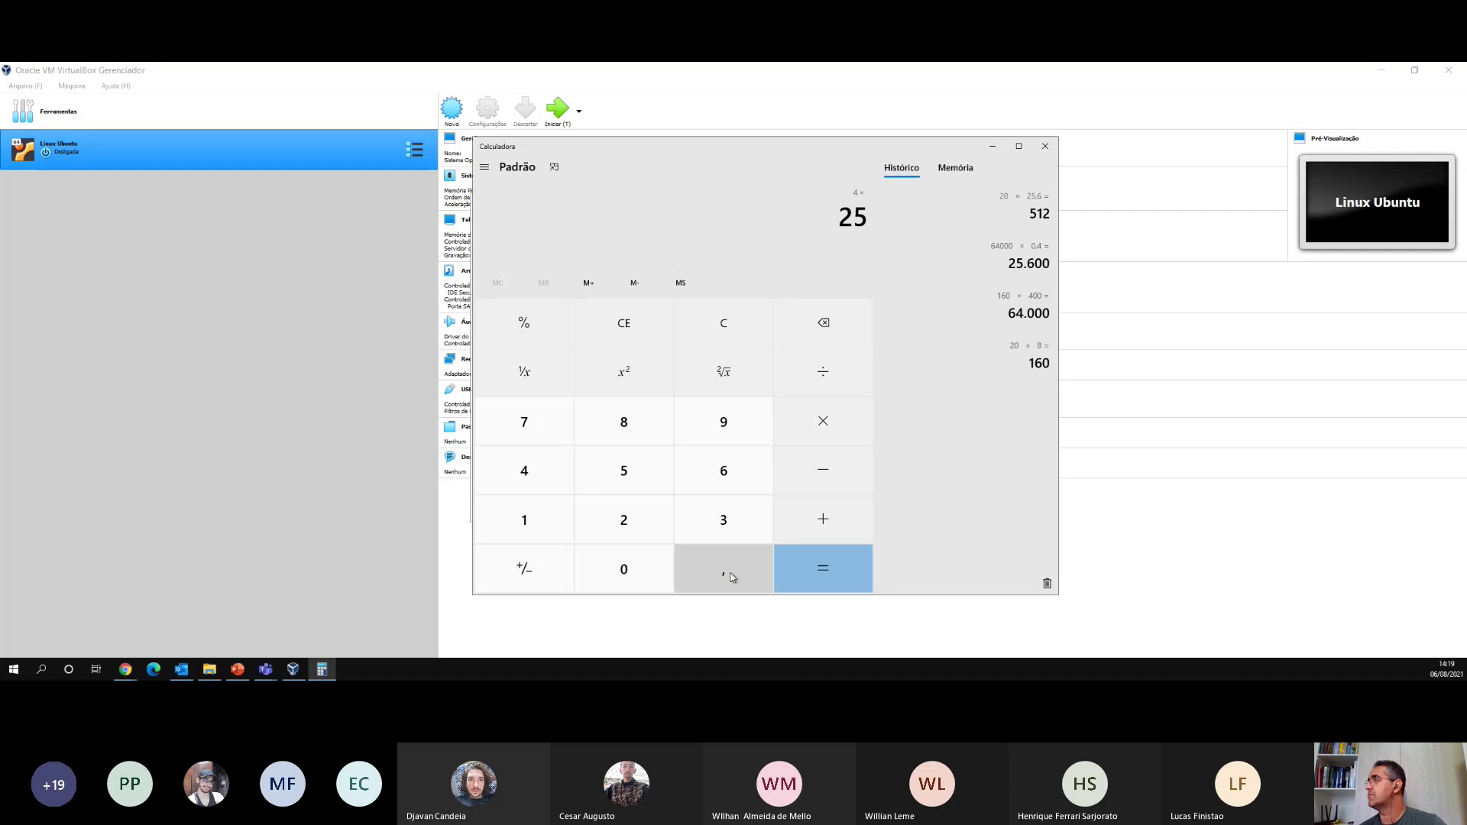
pyautogui.click(730, 573)
pyautogui.click(723, 472)
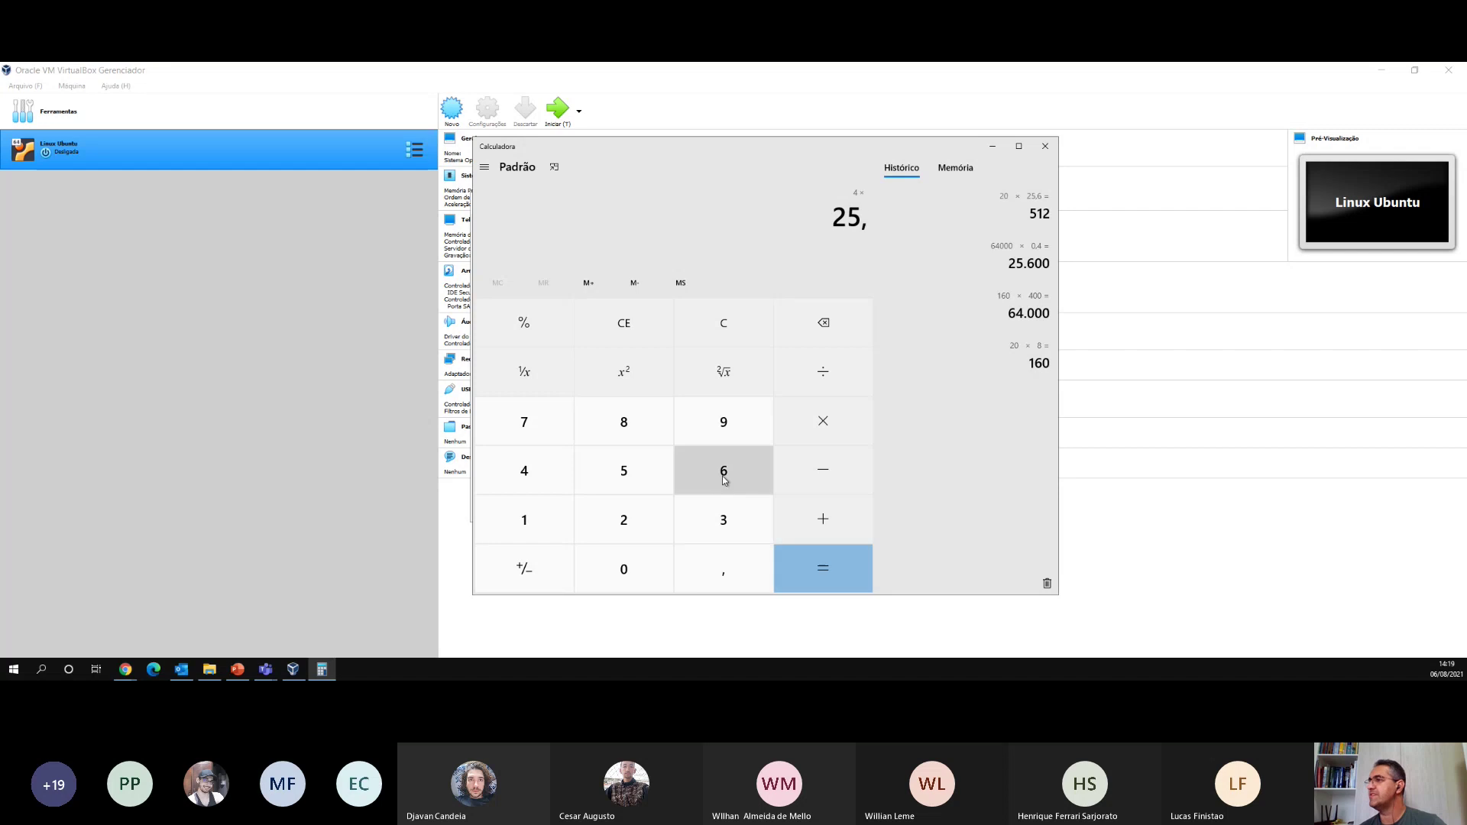
pyautogui.click(843, 558)
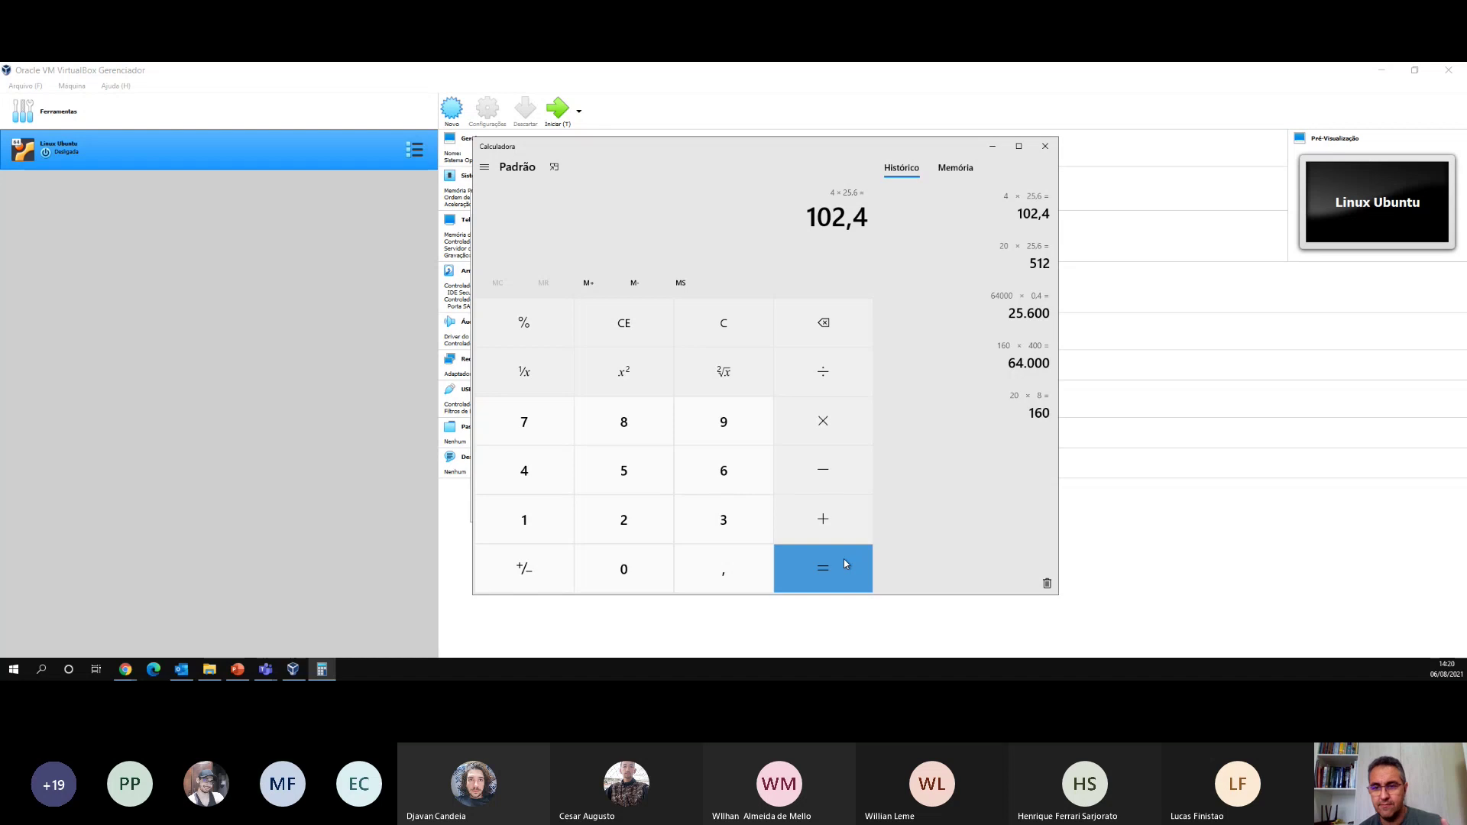
# - Multiply the current daily cost result by 30
pyautogui.click(841, 422)
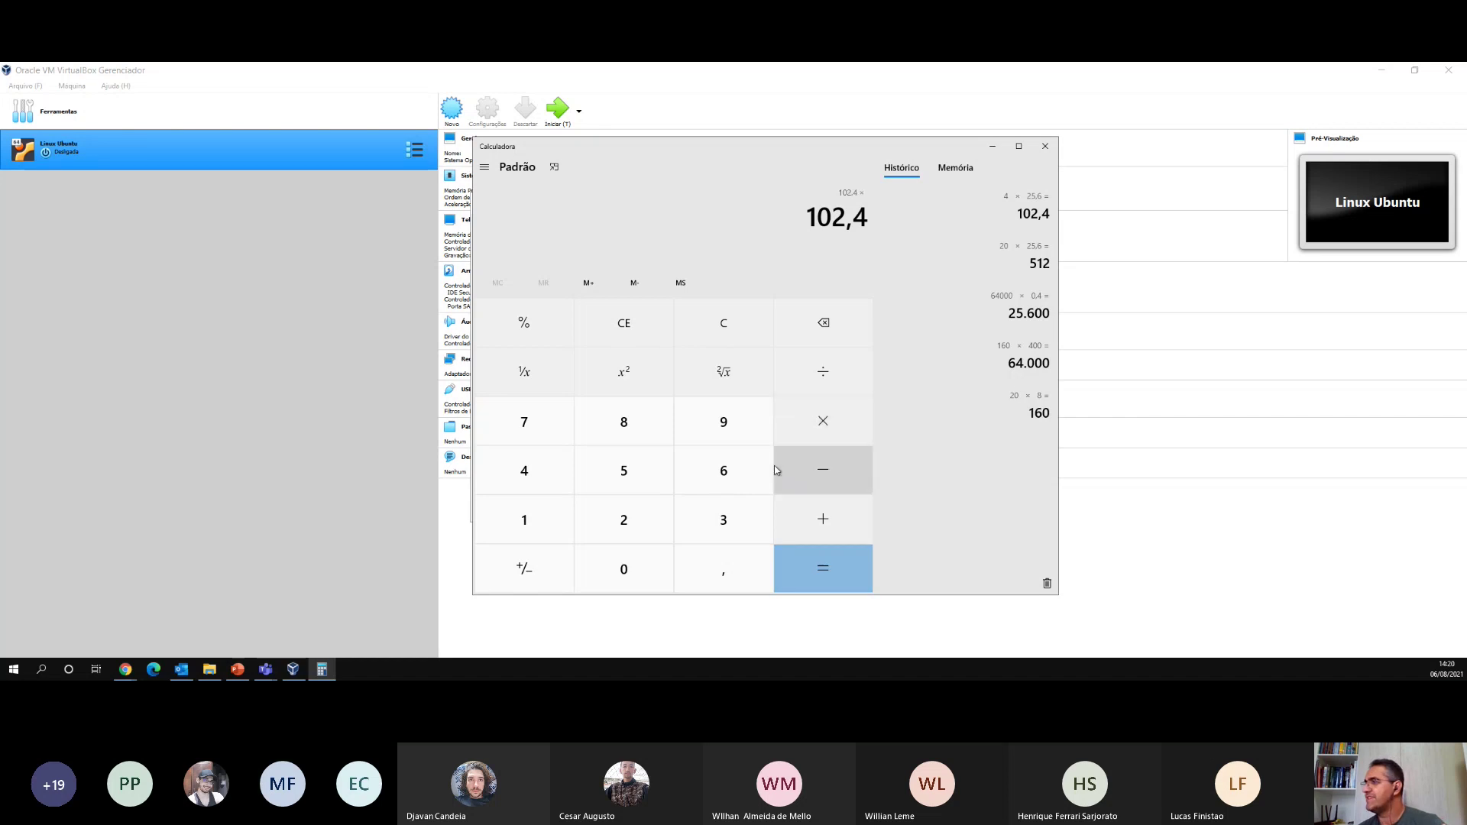
pyautogui.click(724, 519)
pyautogui.click(623, 569)
pyautogui.click(832, 568)
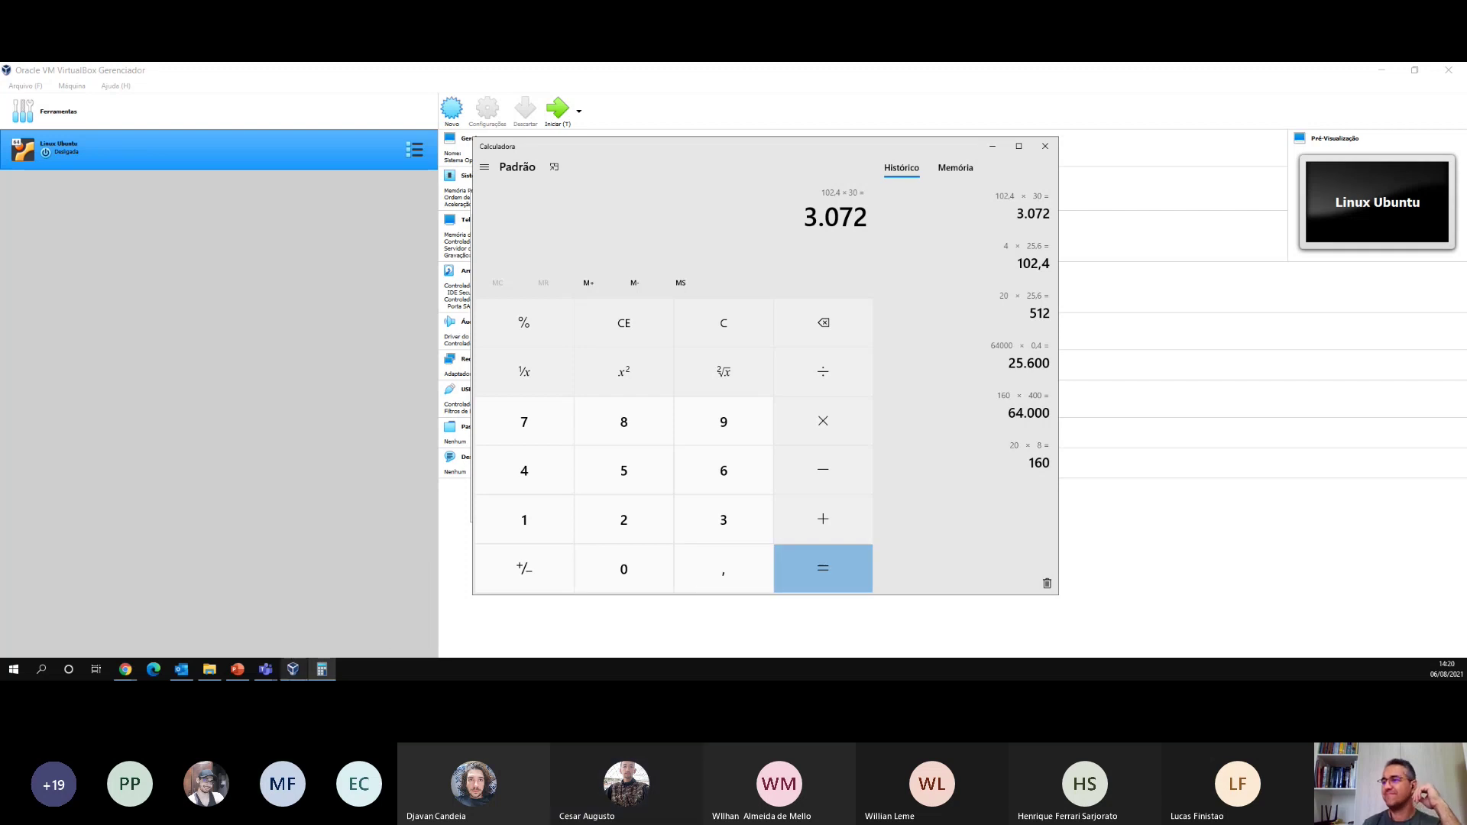
# - Switch back to the browser's thin client image search, extend it to "thin client valor" and examine the prices of the advertised devices
pyautogui.moveTo(125, 669)
pyautogui.click(153, 621)
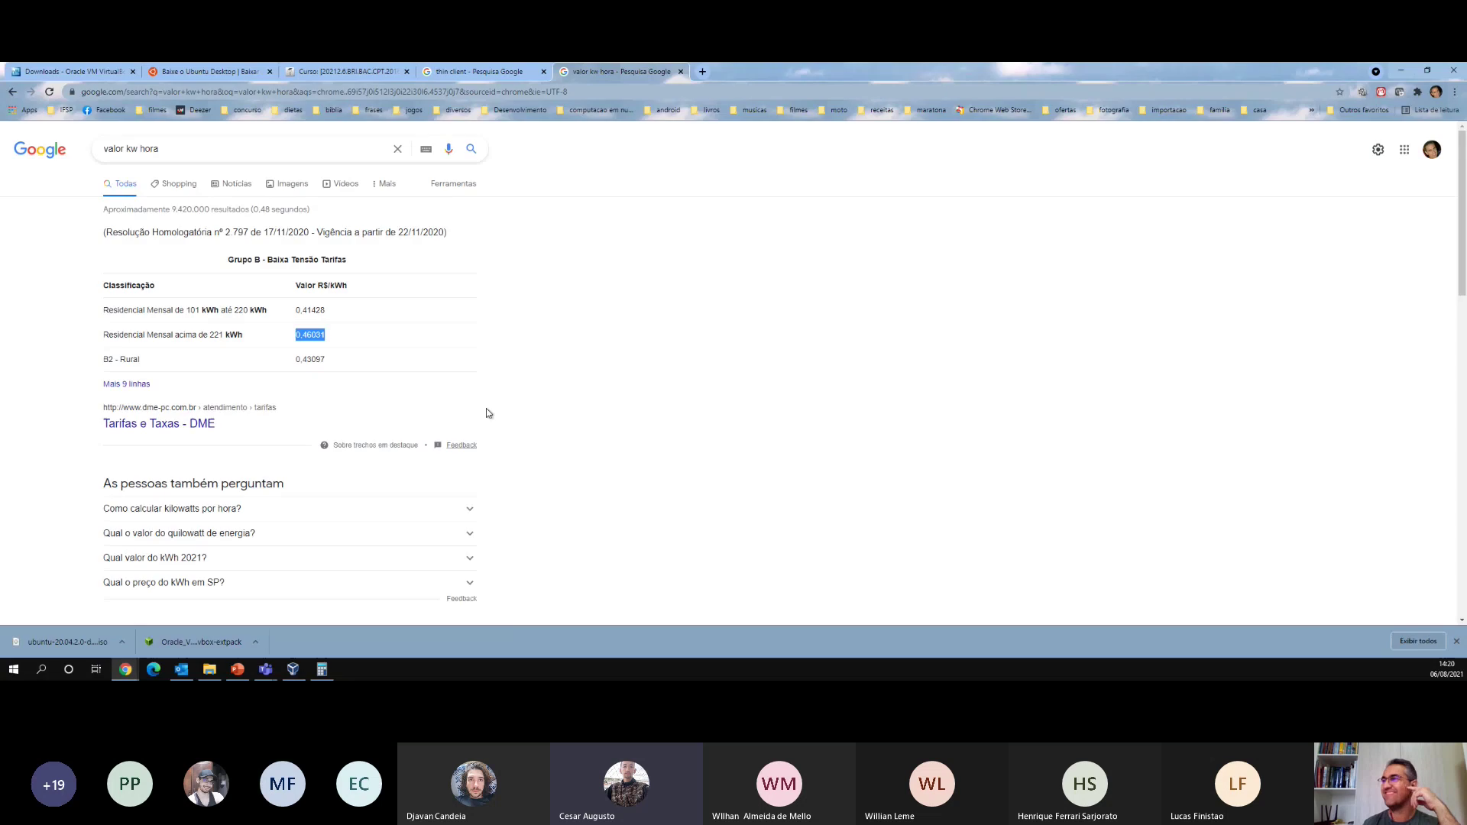
pyautogui.click(477, 71)
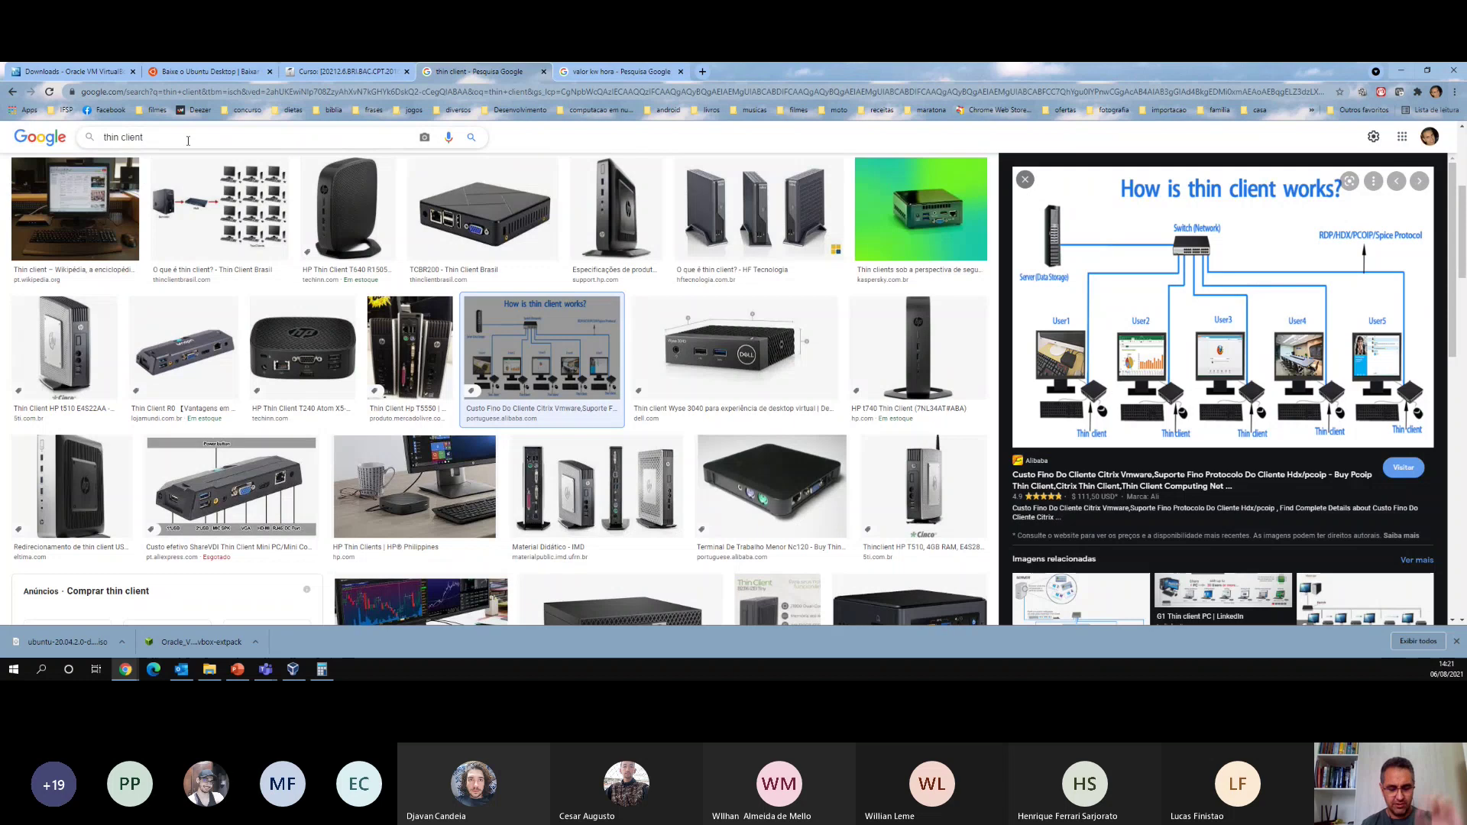
pyautogui.click(188, 141)
pyautogui.write('valor')
pyautogui.press('Return')
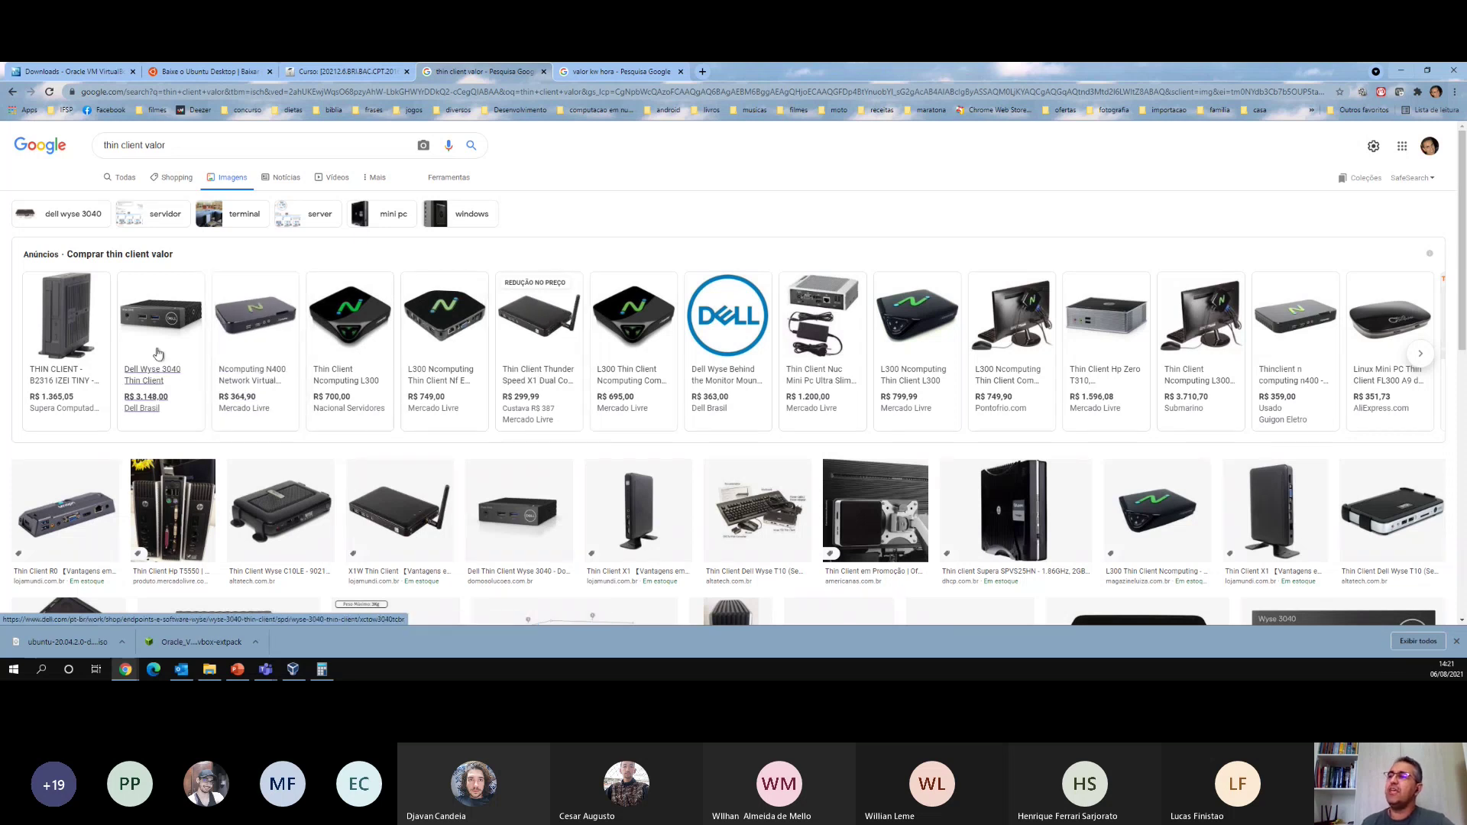
pyautogui.moveTo(72, 396)
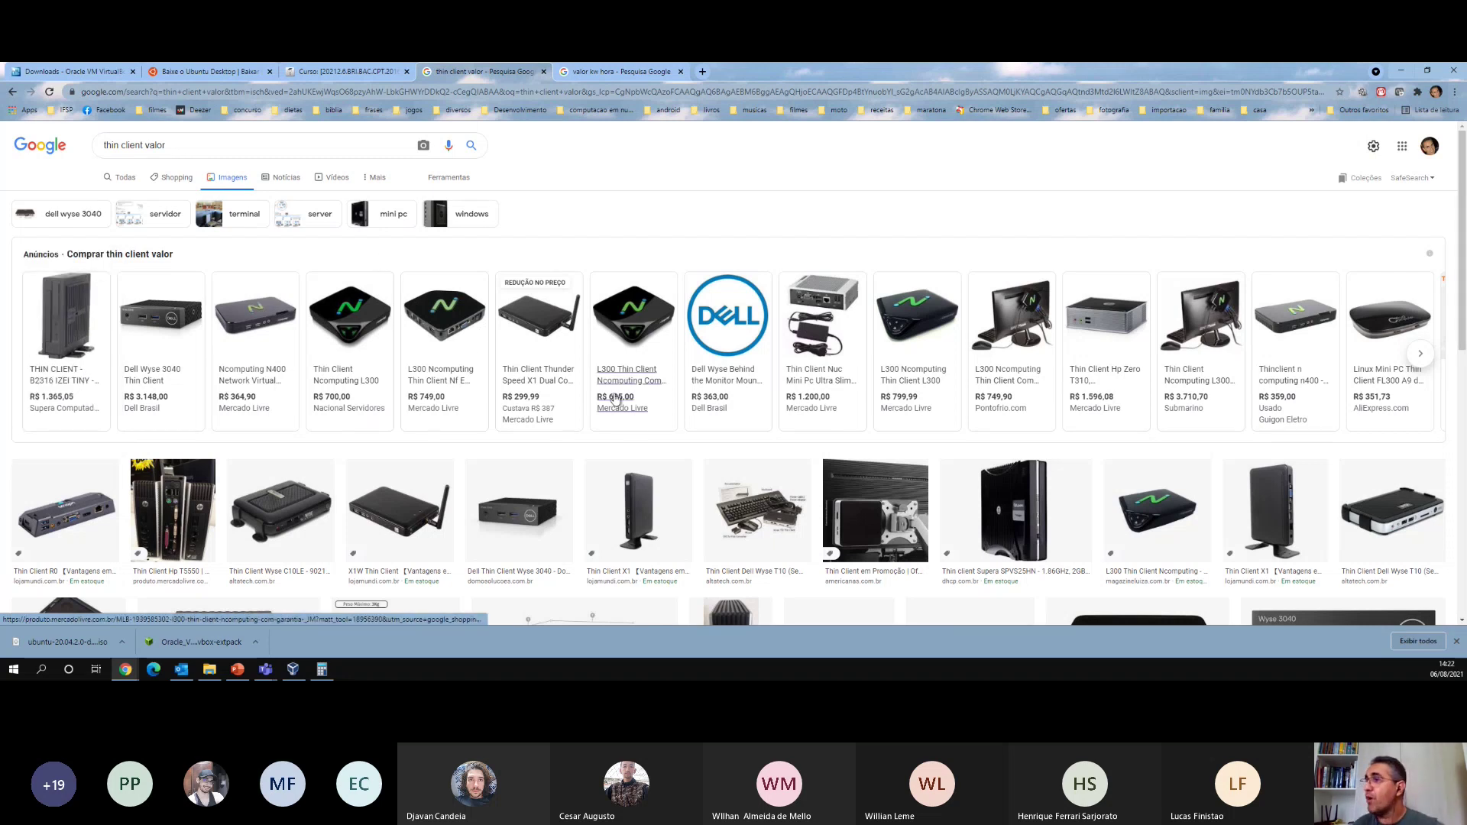
pyautogui.moveTo(550, 386)
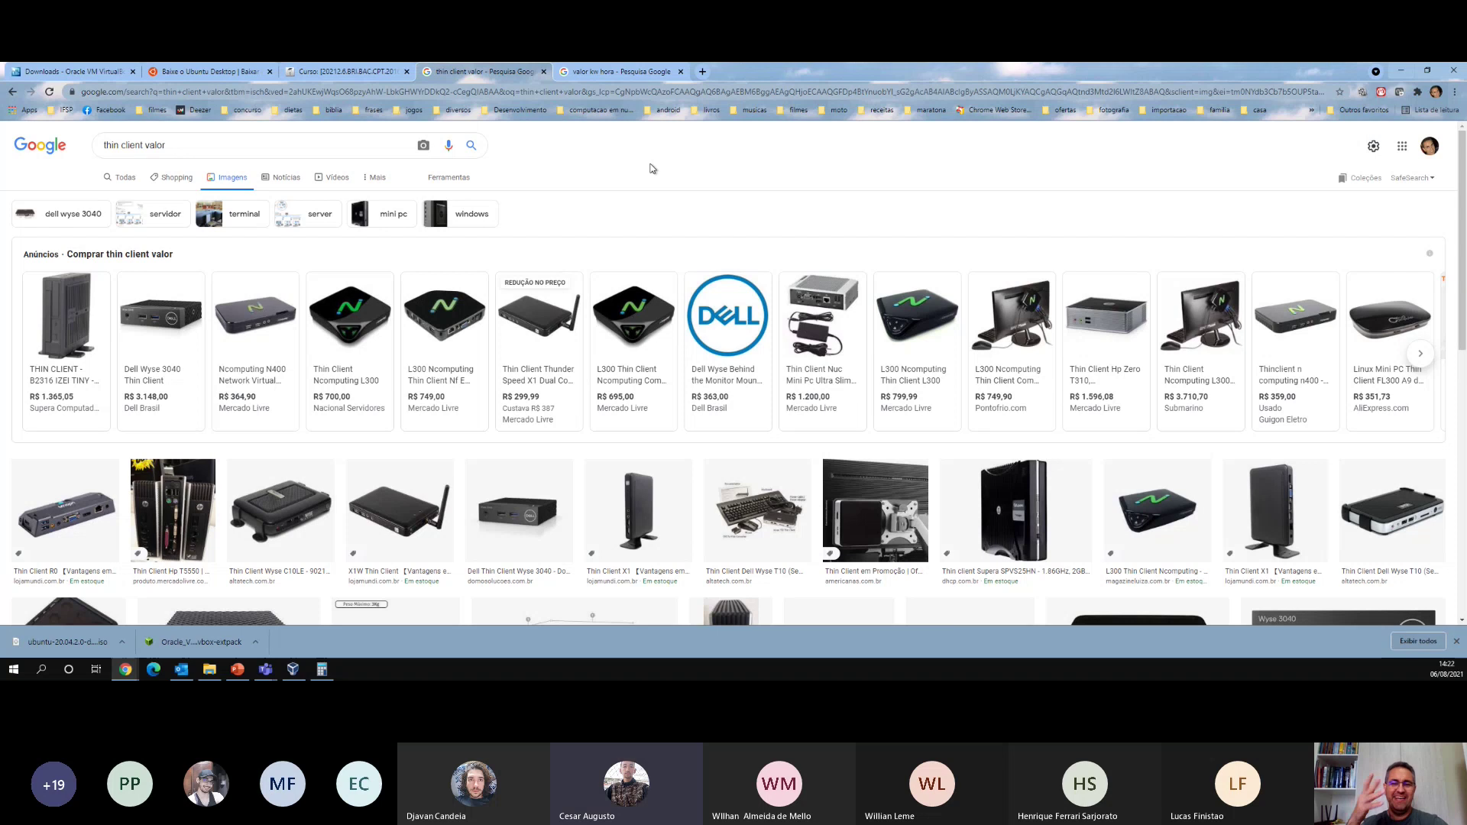
# - Close the "valor kw hora" tab, minimize the browser and close the Calculator to return to the Linux Ubuntu settings in VirtualBox
pyautogui.click(347, 72)
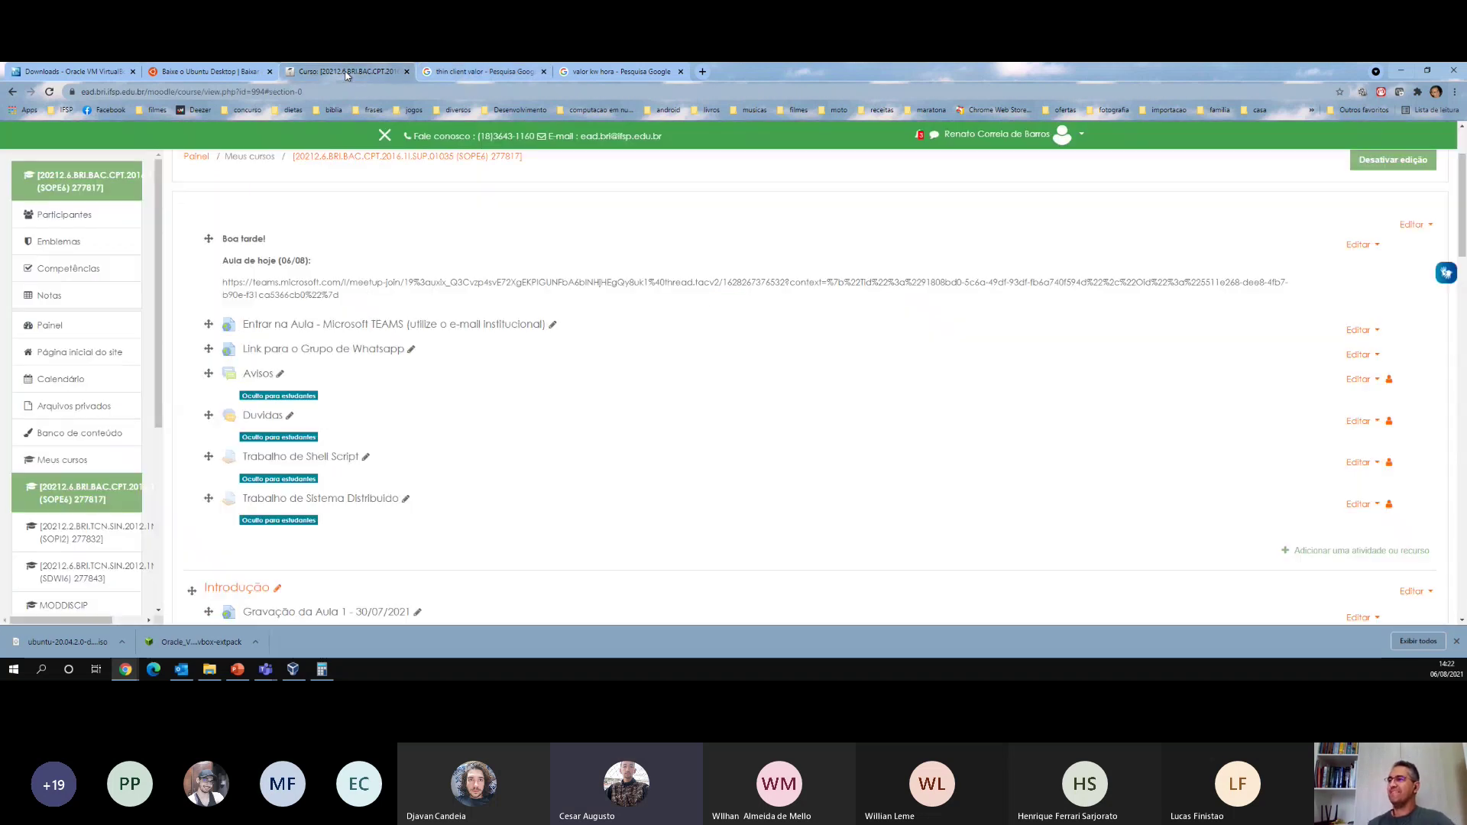
pyautogui.click(494, 71)
pyautogui.click(577, 73)
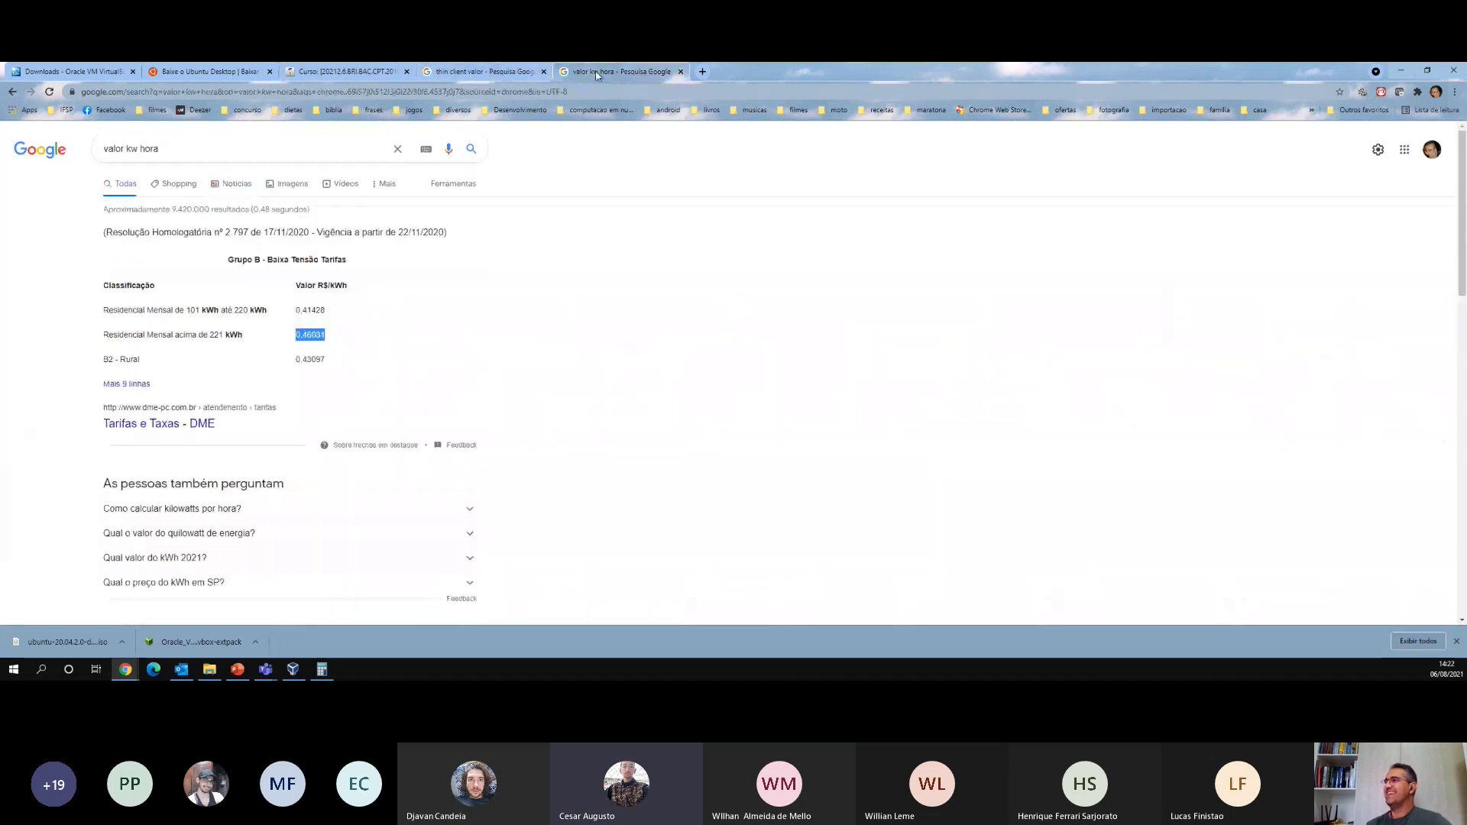
pyautogui.click(683, 73)
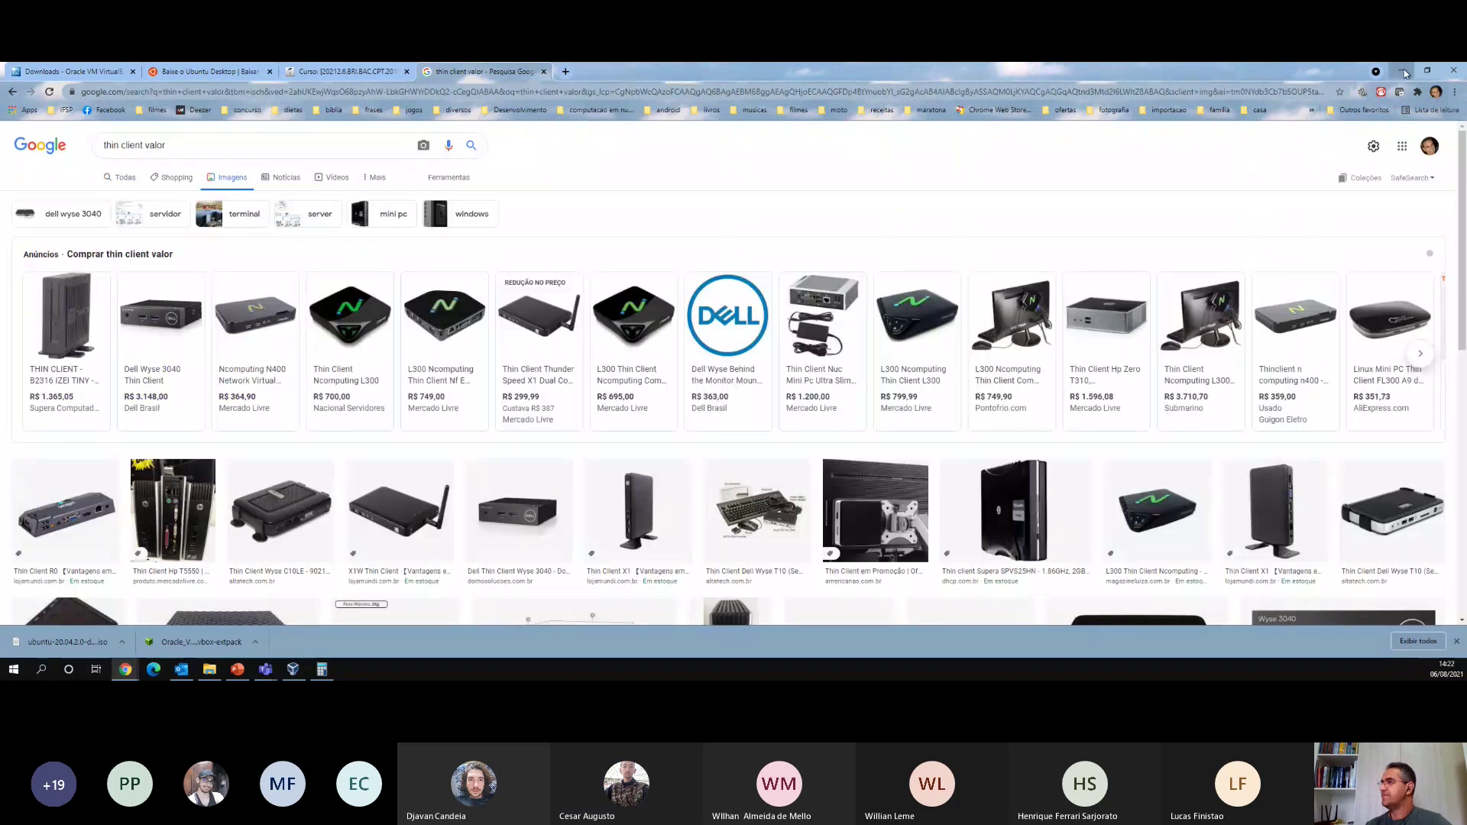
pyautogui.click(1401, 71)
pyautogui.click(1045, 146)
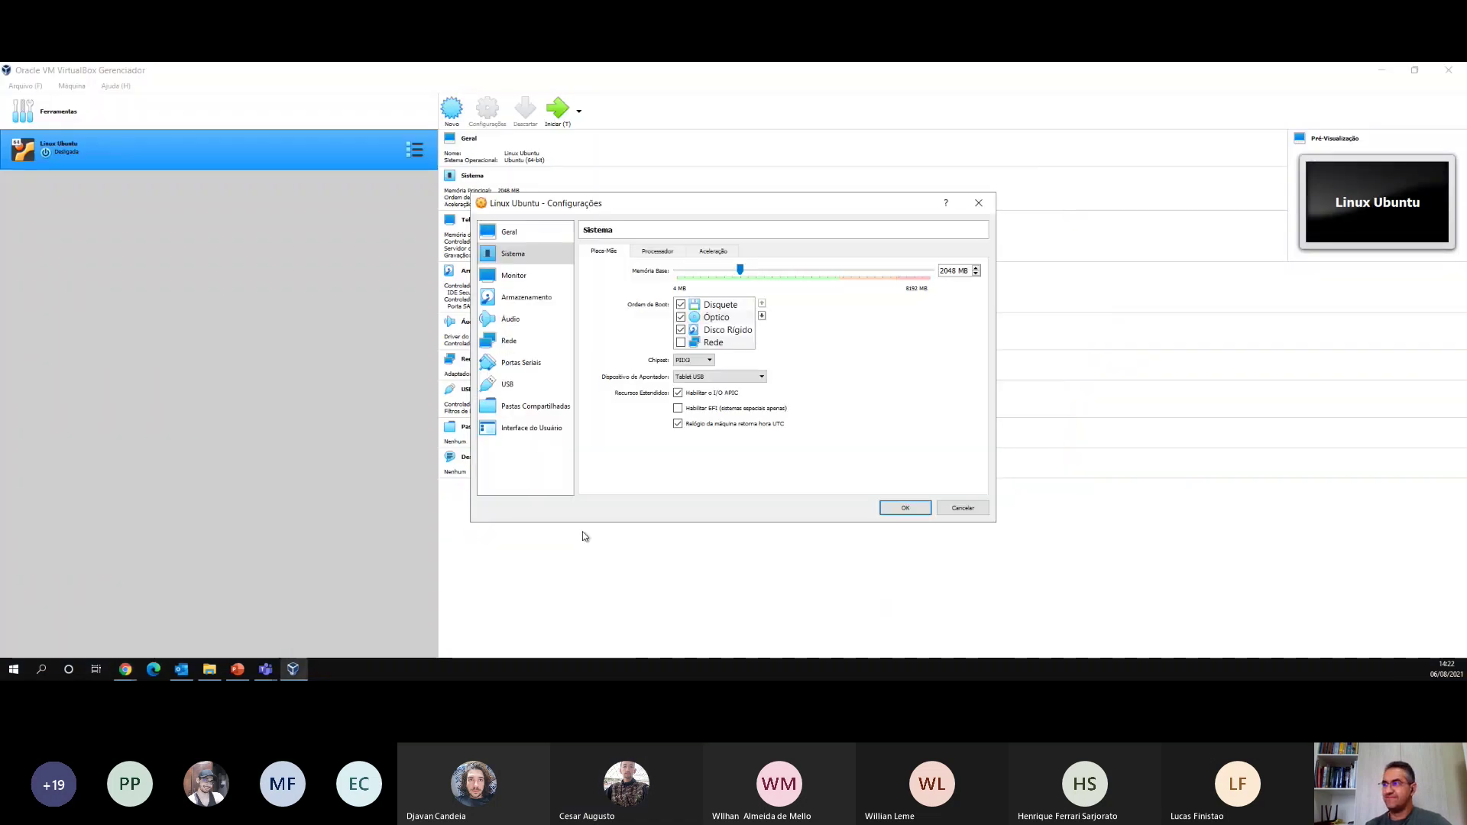
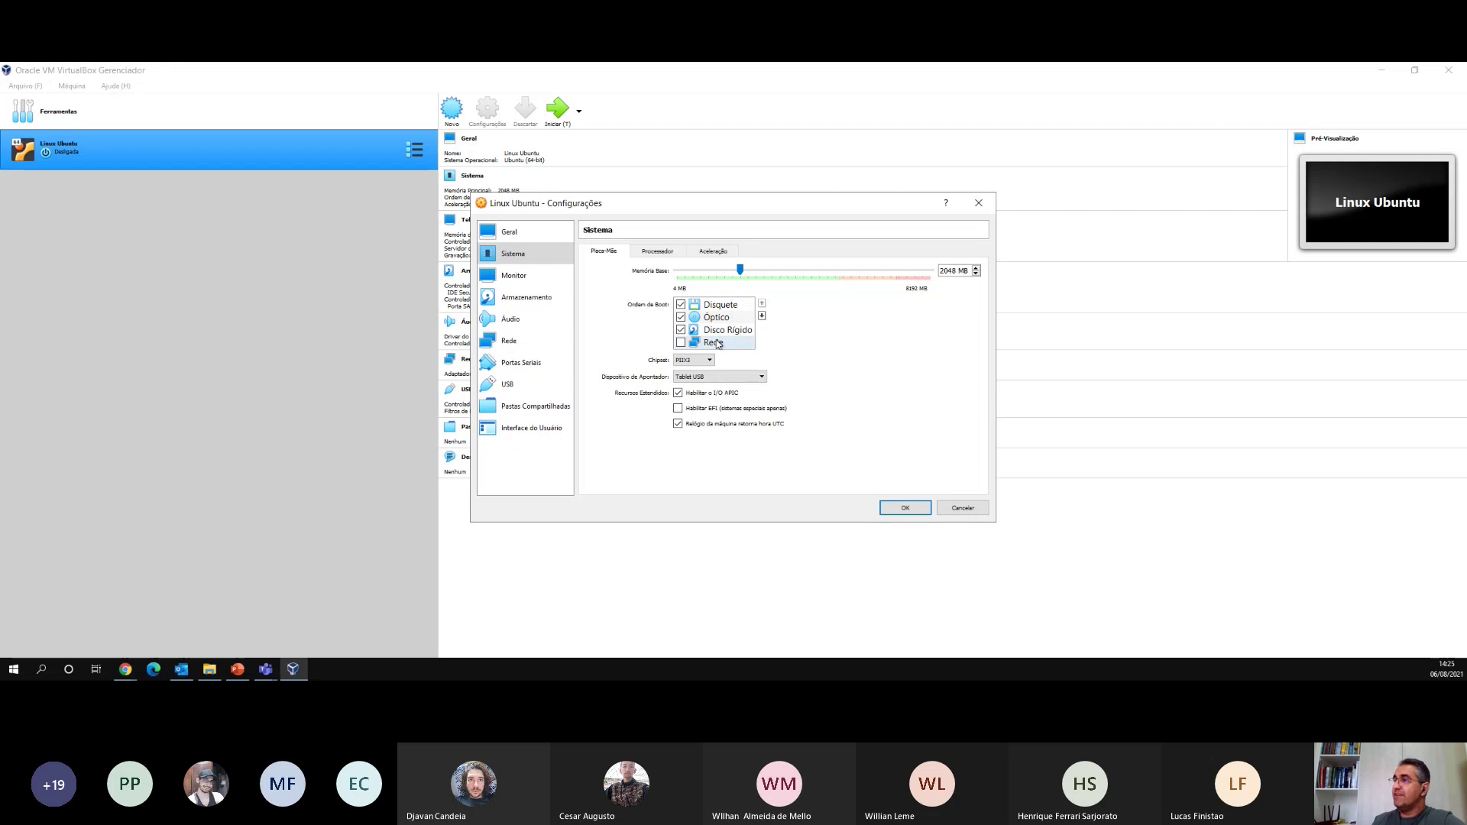
pyautogui.press('ctrl')
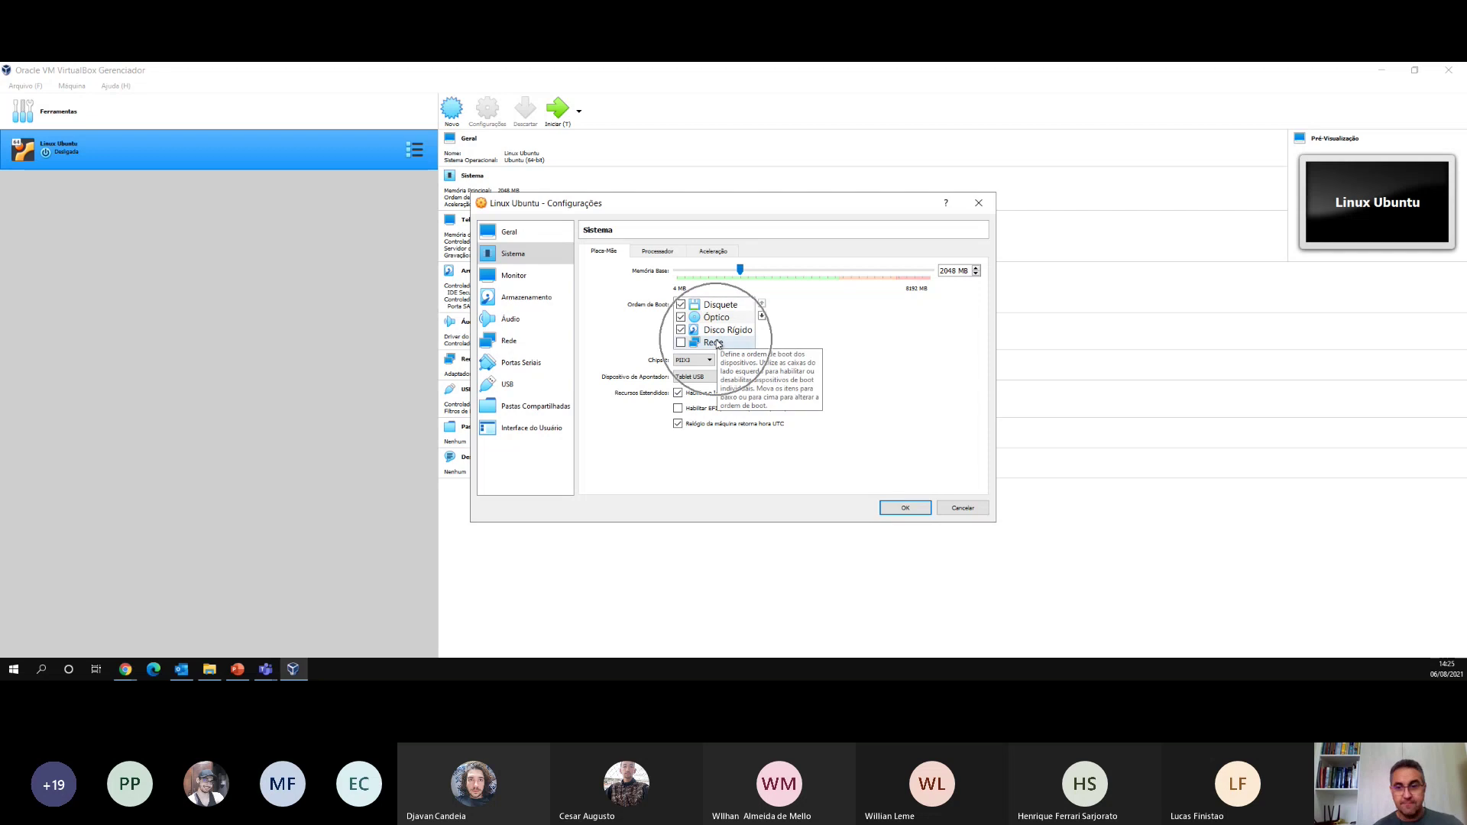
pyautogui.press('ctrl')
pyautogui.press('ctrl')
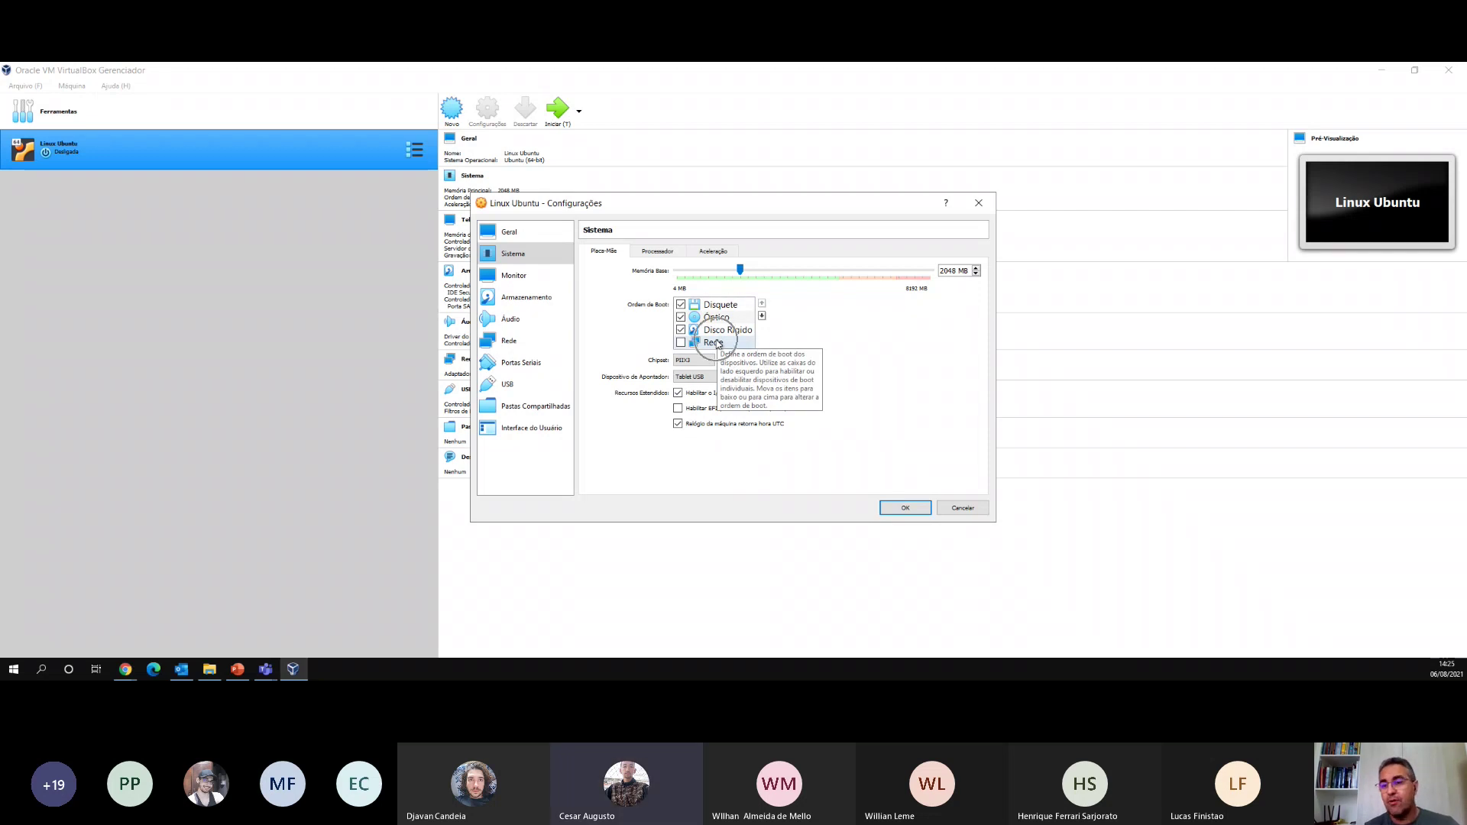
pyautogui.press('ctrl')
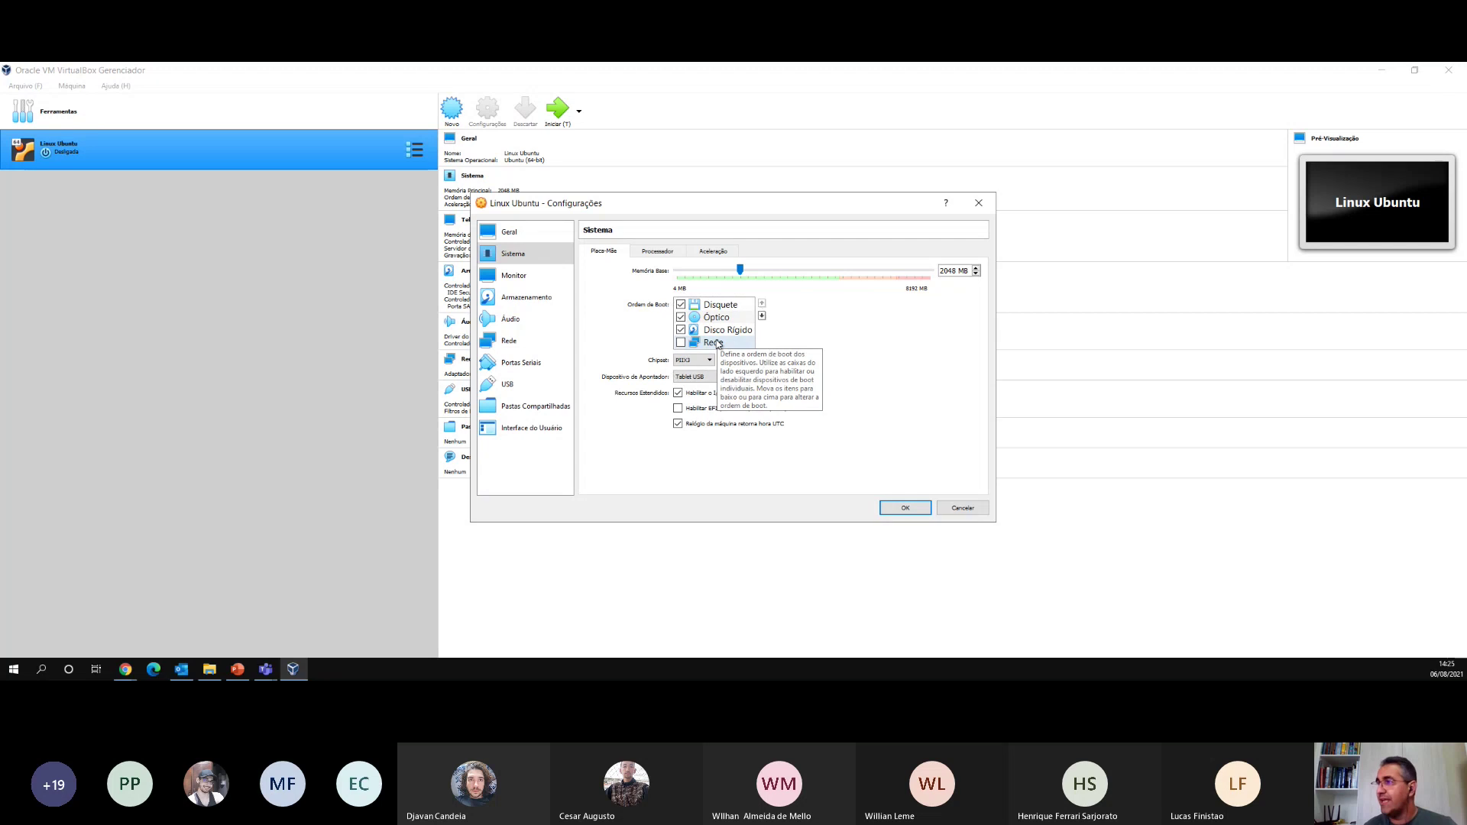
# - Enable network boot (Rede), move it to the first position in the boot order, and disable it again
pyautogui.click(681, 343)
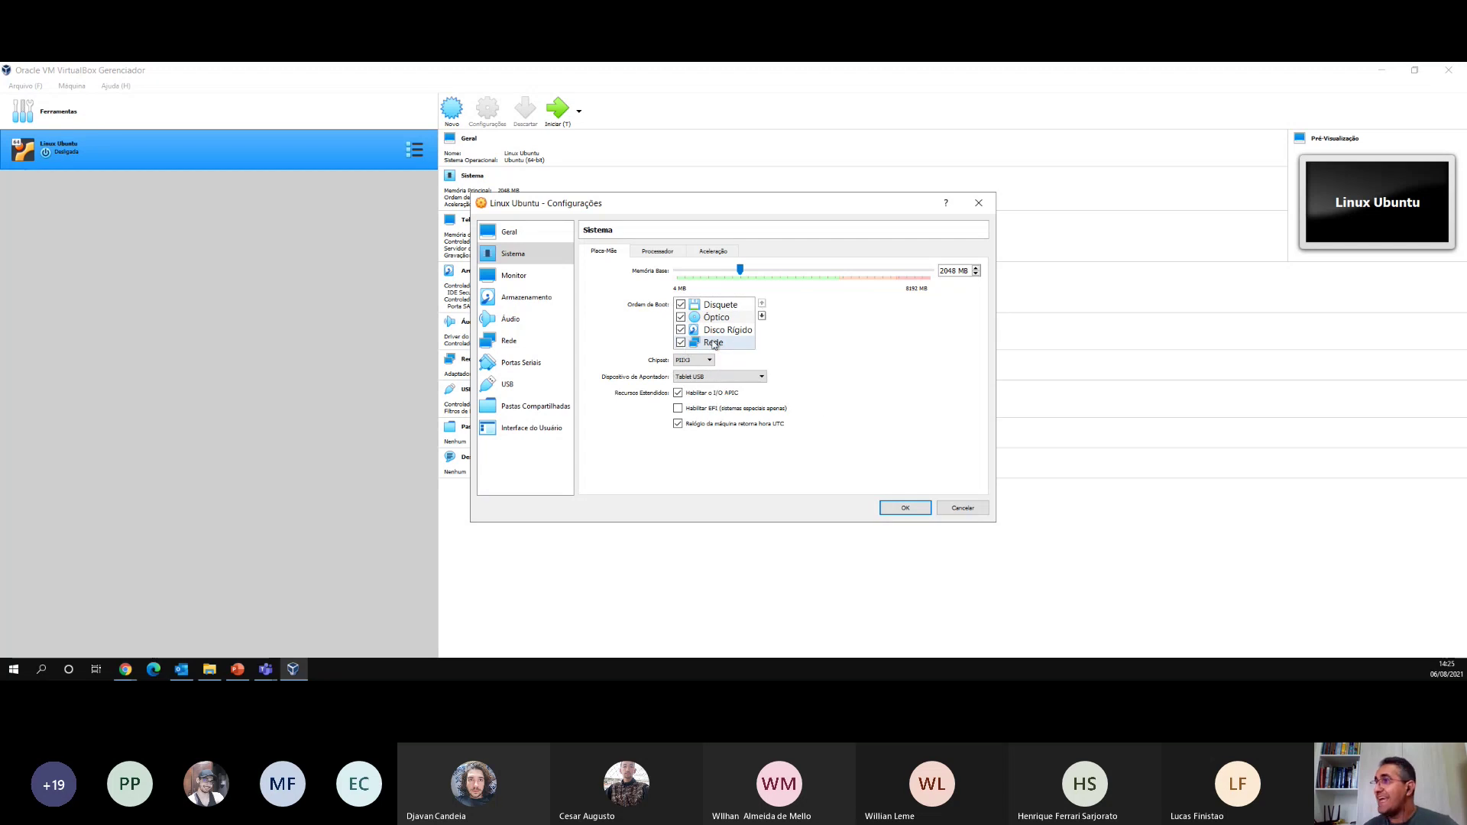
pyautogui.moveTo(714, 344); pyautogui.dragTo(715, 307)
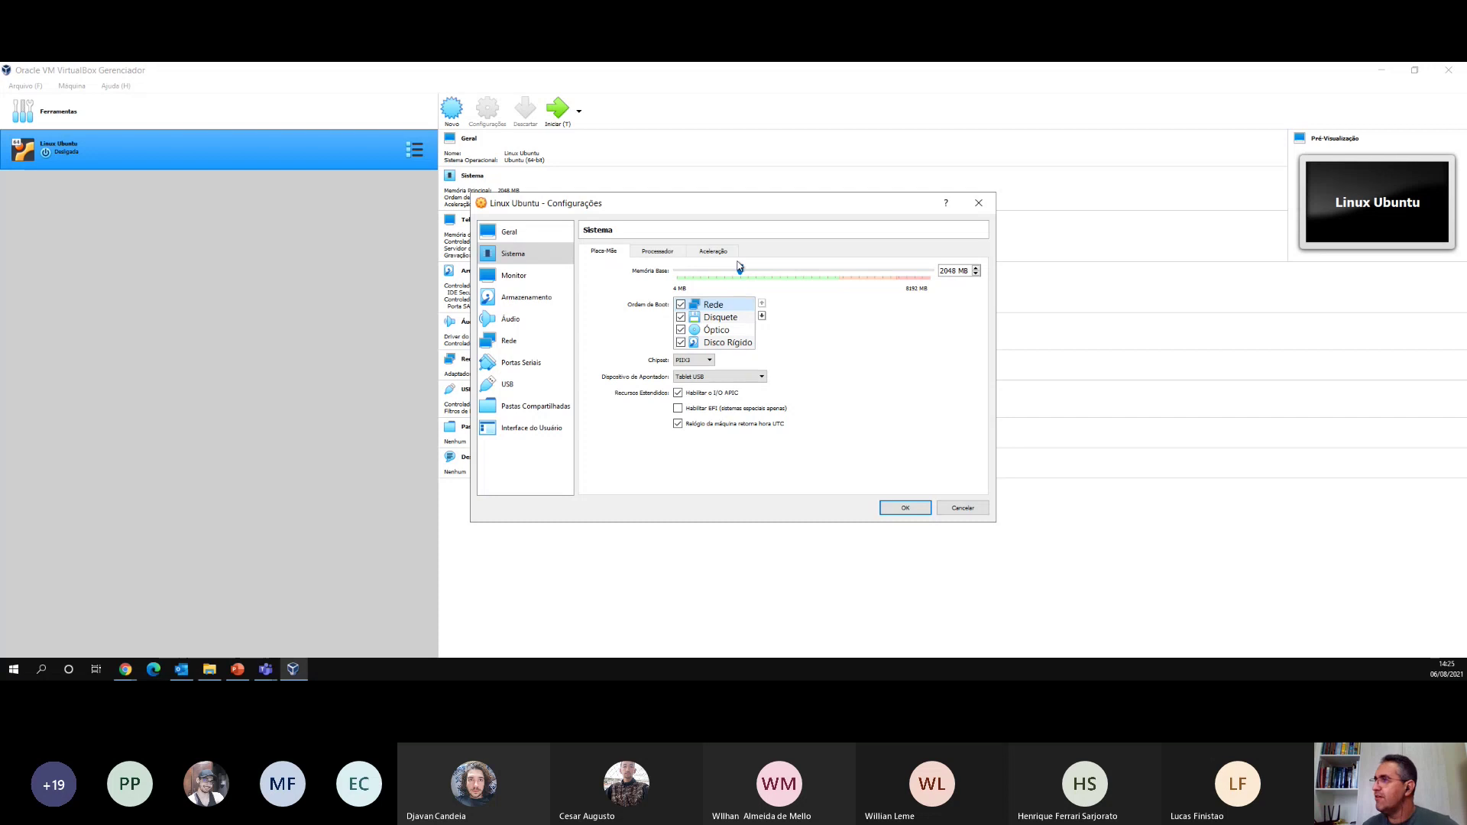
pyautogui.click(681, 305)
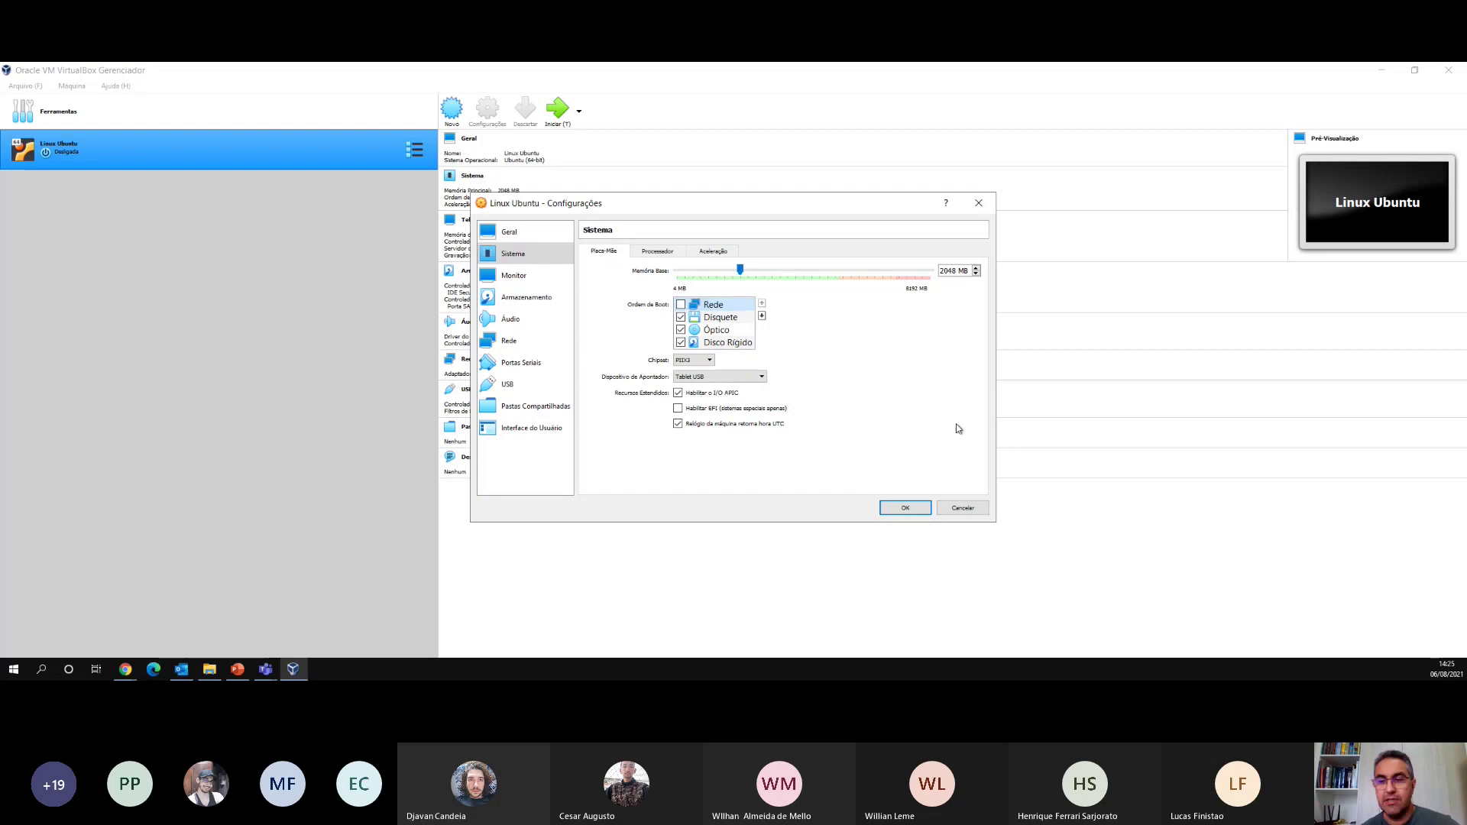
# - View the available chipset options in the virtual machine's motherboard settings
pyautogui.moveTo(956, 425)
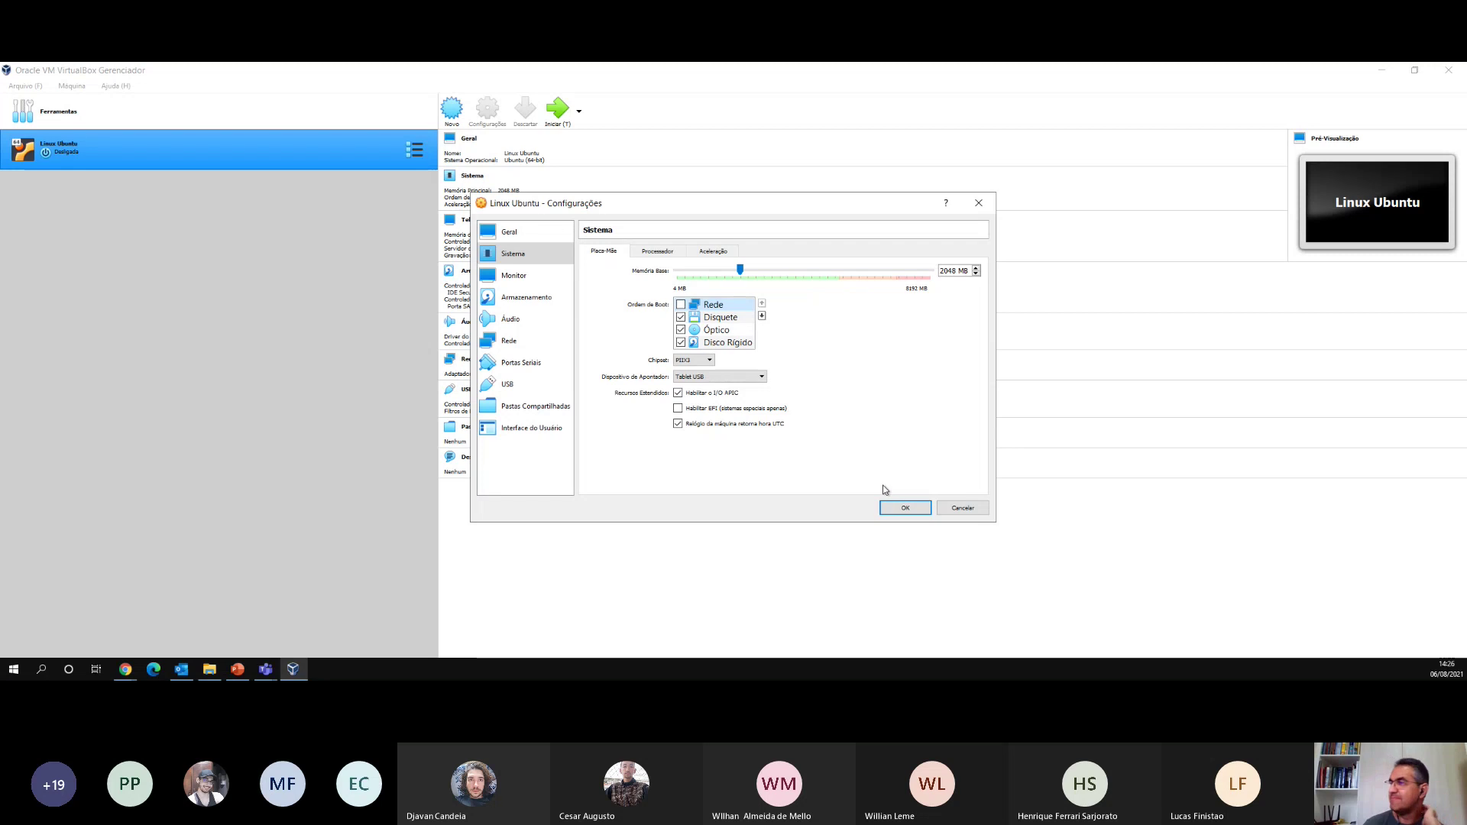
pyautogui.click(709, 361)
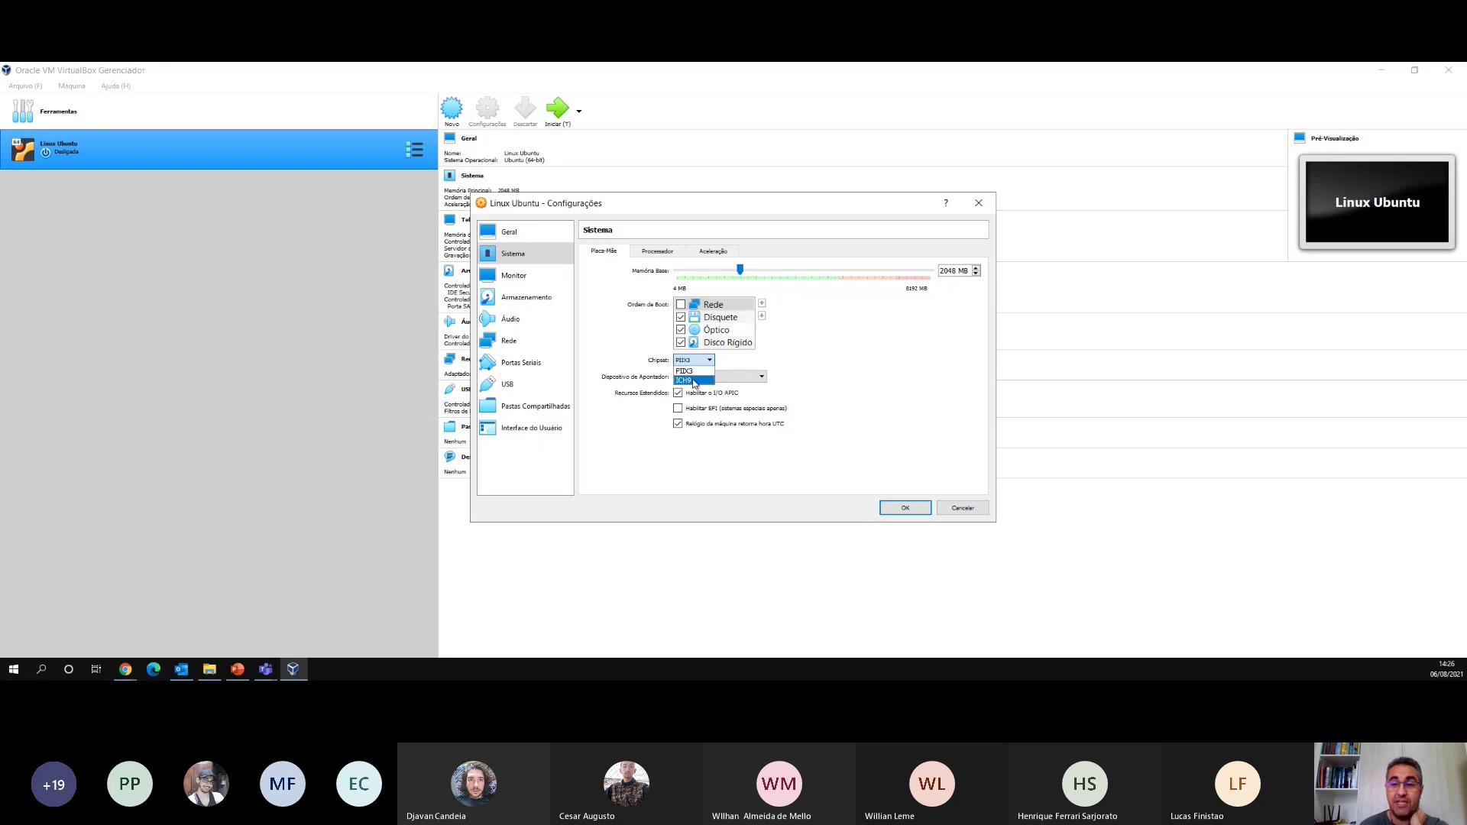
pyautogui.click(717, 378)
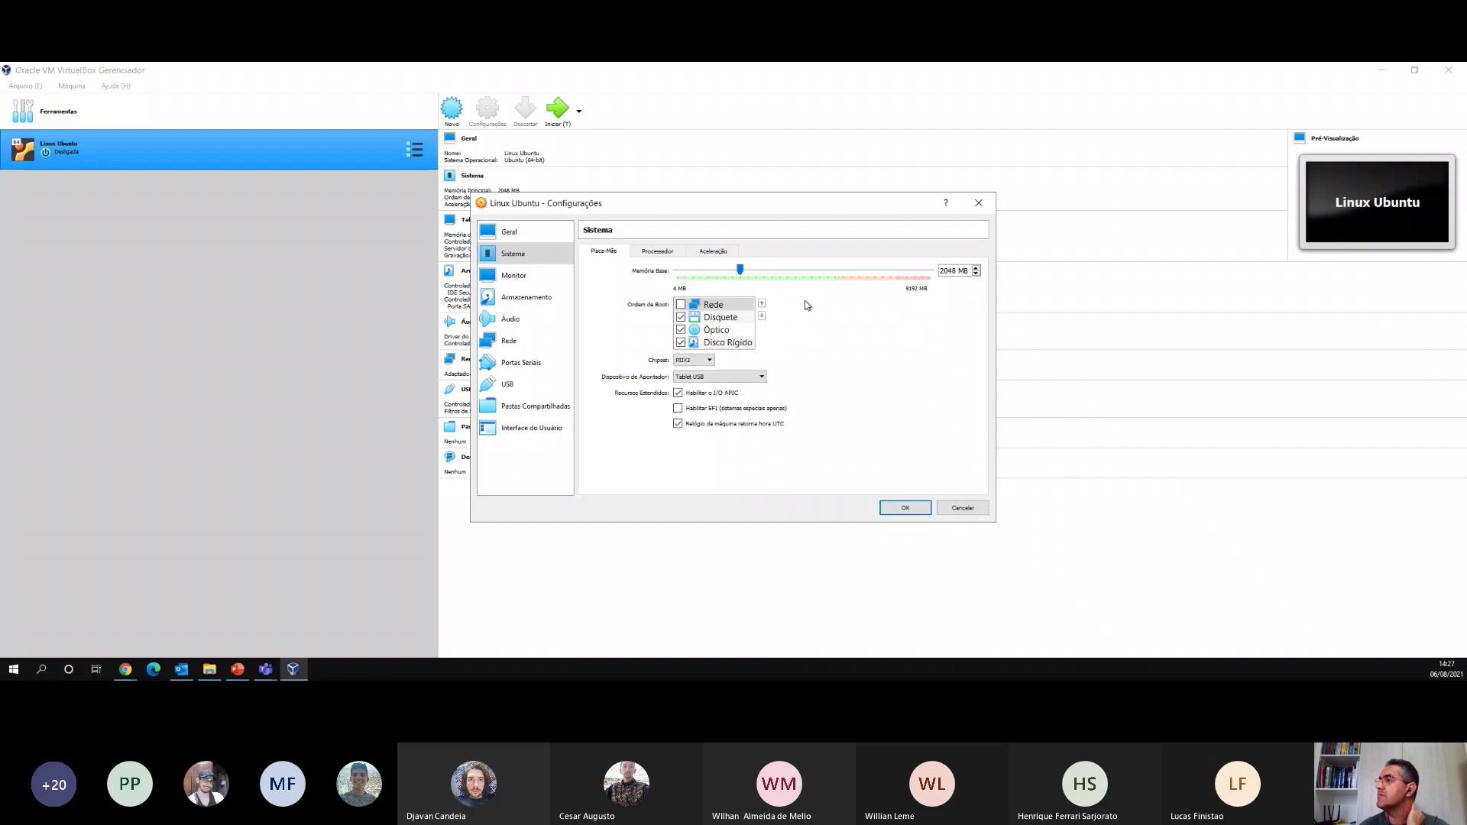
# - Set the virtual machine's processor count to 2, try an execution cap of 52%, and restore the cap to 100%
pyautogui.click(660, 251)
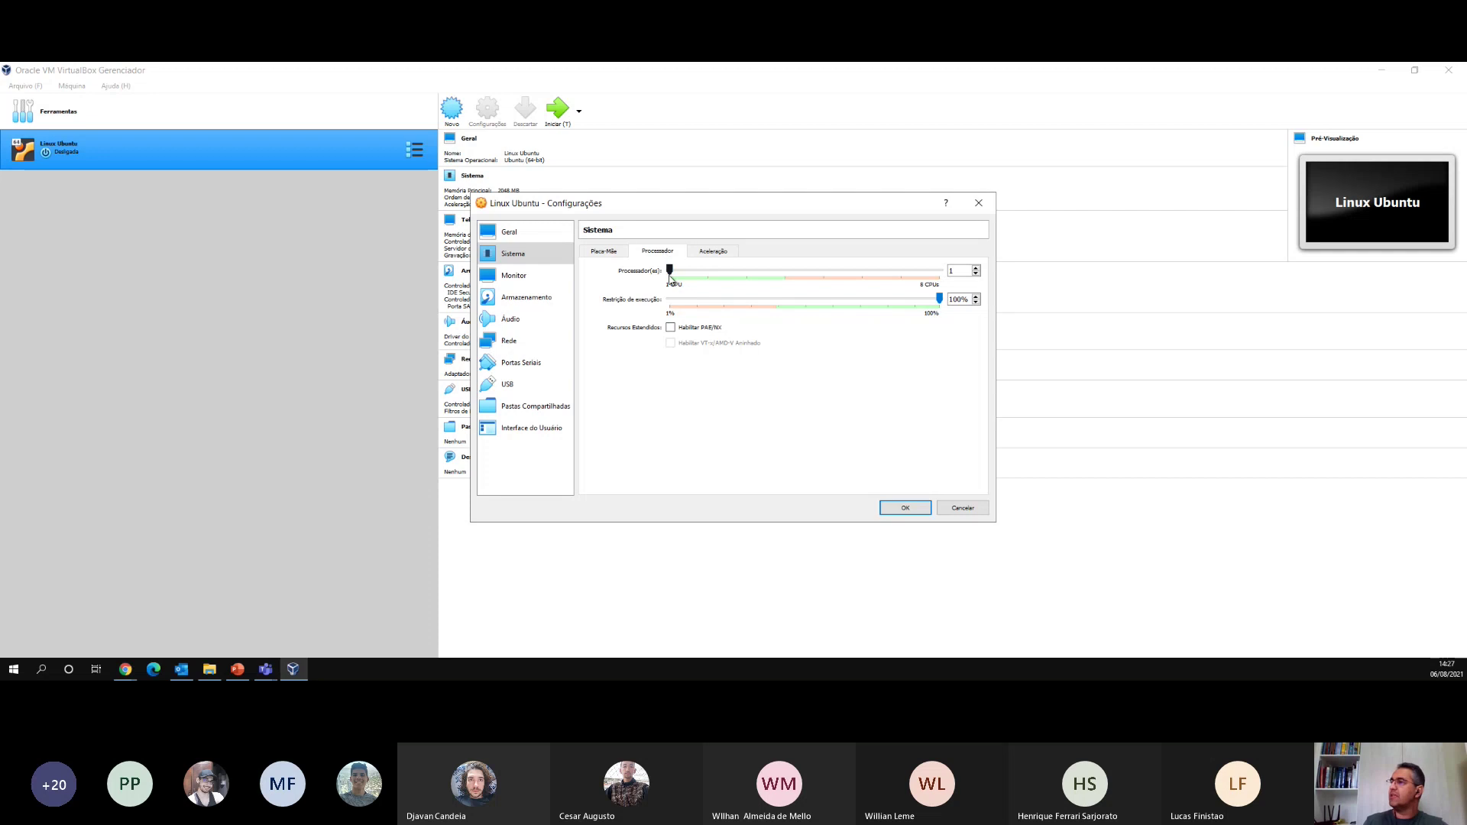
pyautogui.moveTo(670, 269); pyautogui.dragTo(708, 269)
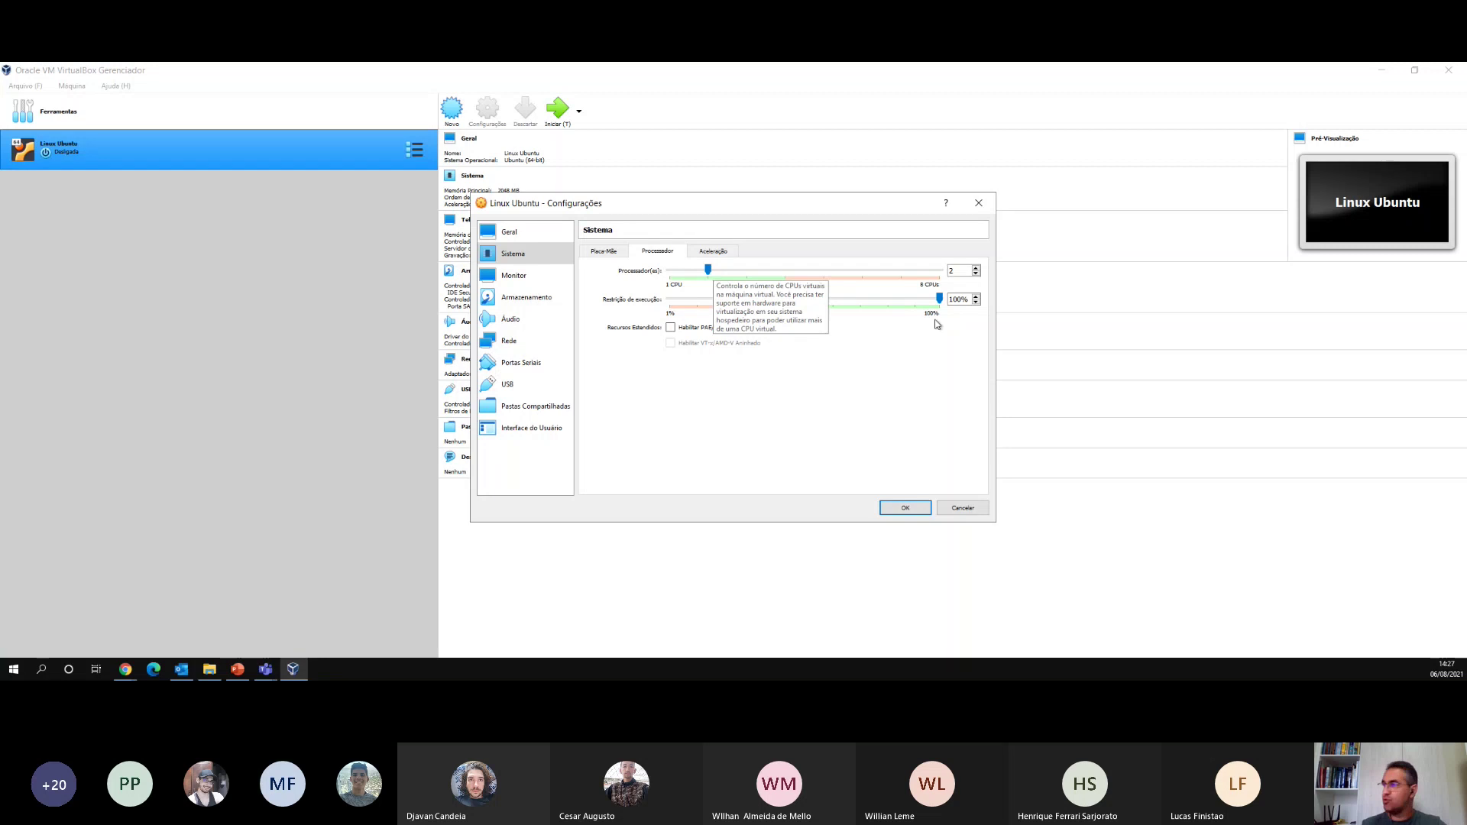
pyautogui.moveTo(939, 299); pyautogui.dragTo(810, 303)
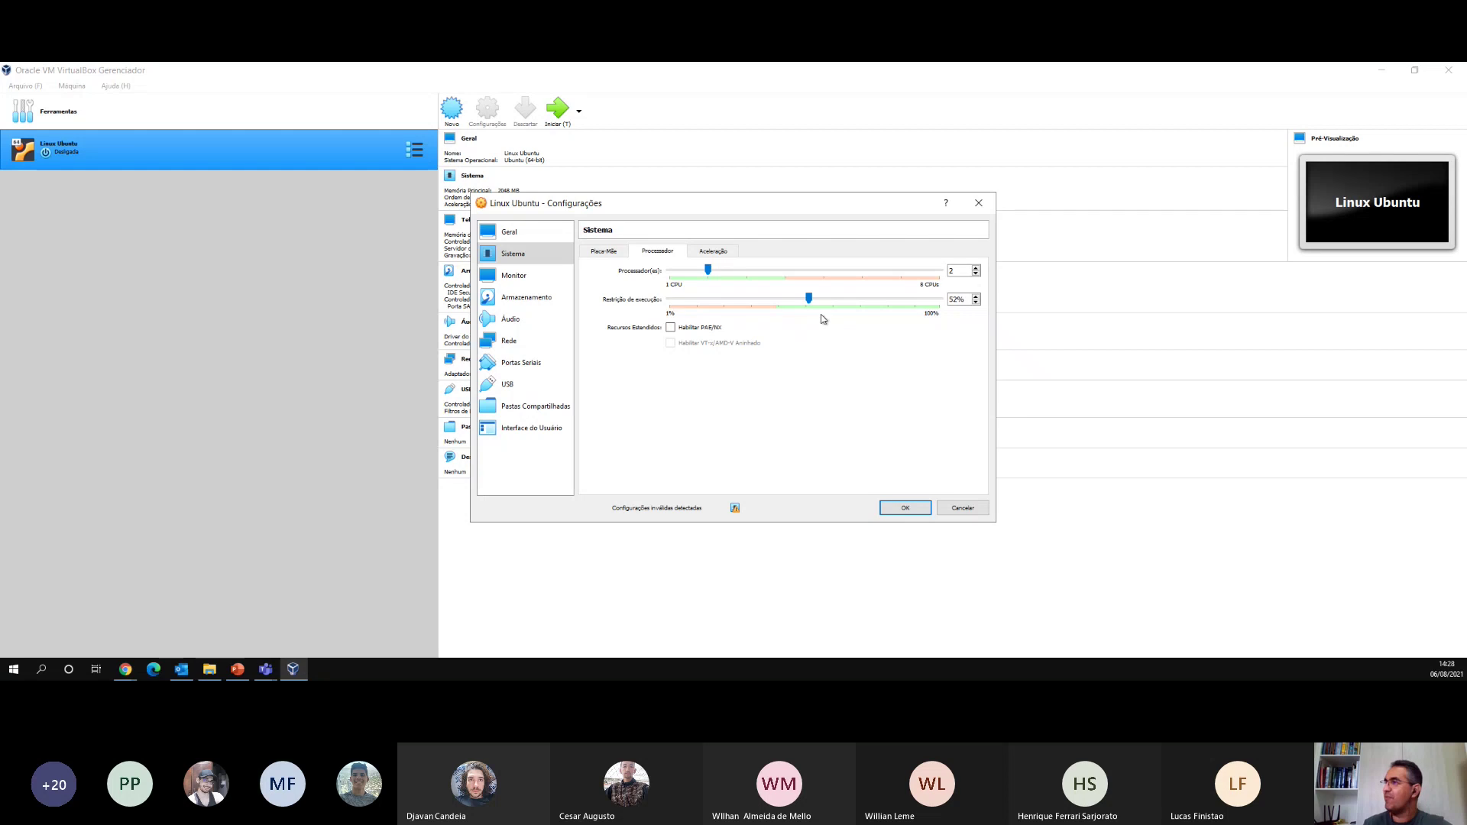
pyautogui.moveTo(814, 303); pyautogui.dragTo(948, 304)
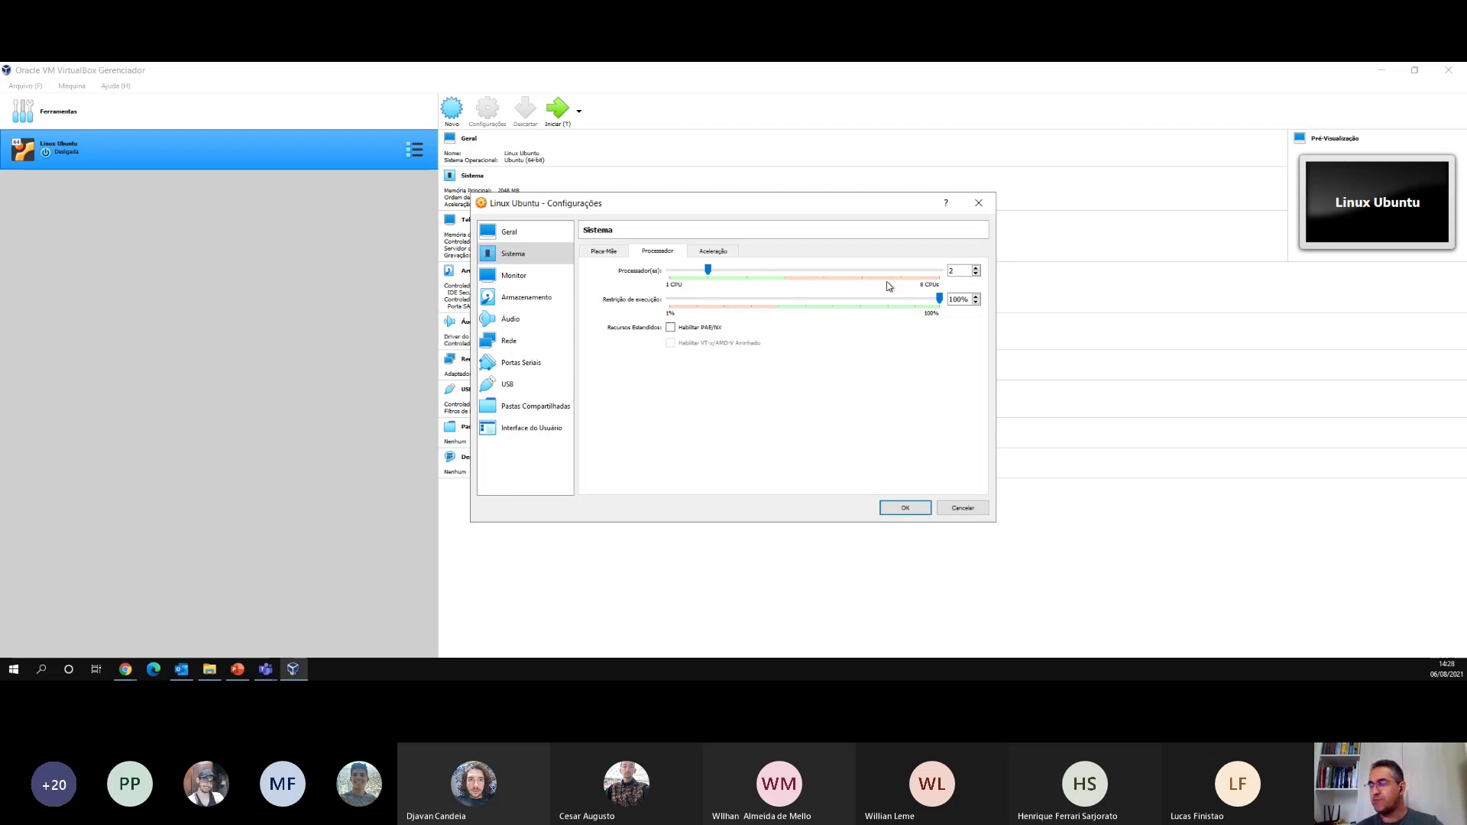
pyautogui.press('ctrl')
pyautogui.press('ctrl')
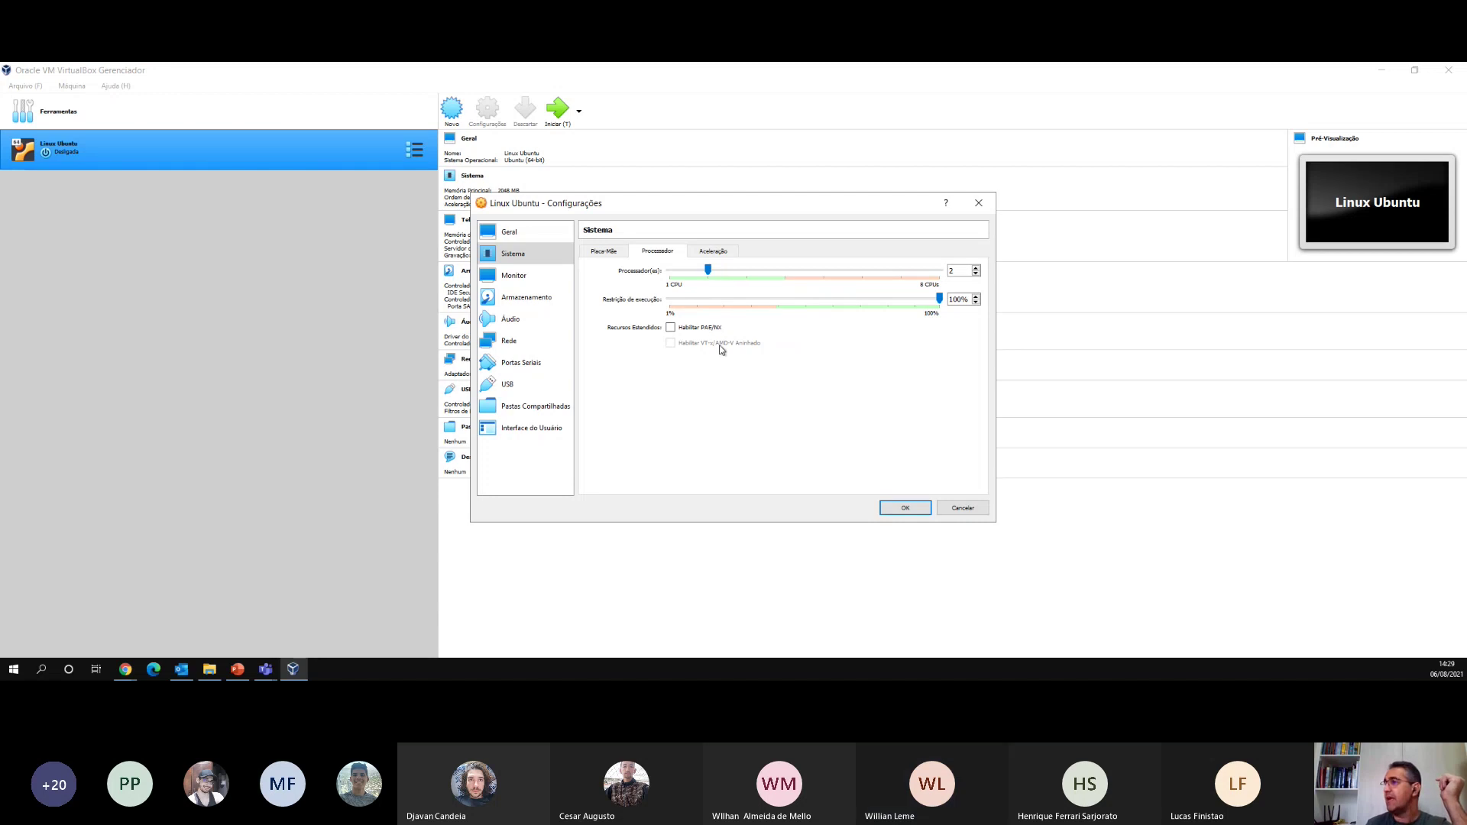
pyautogui.moveTo(673, 350)
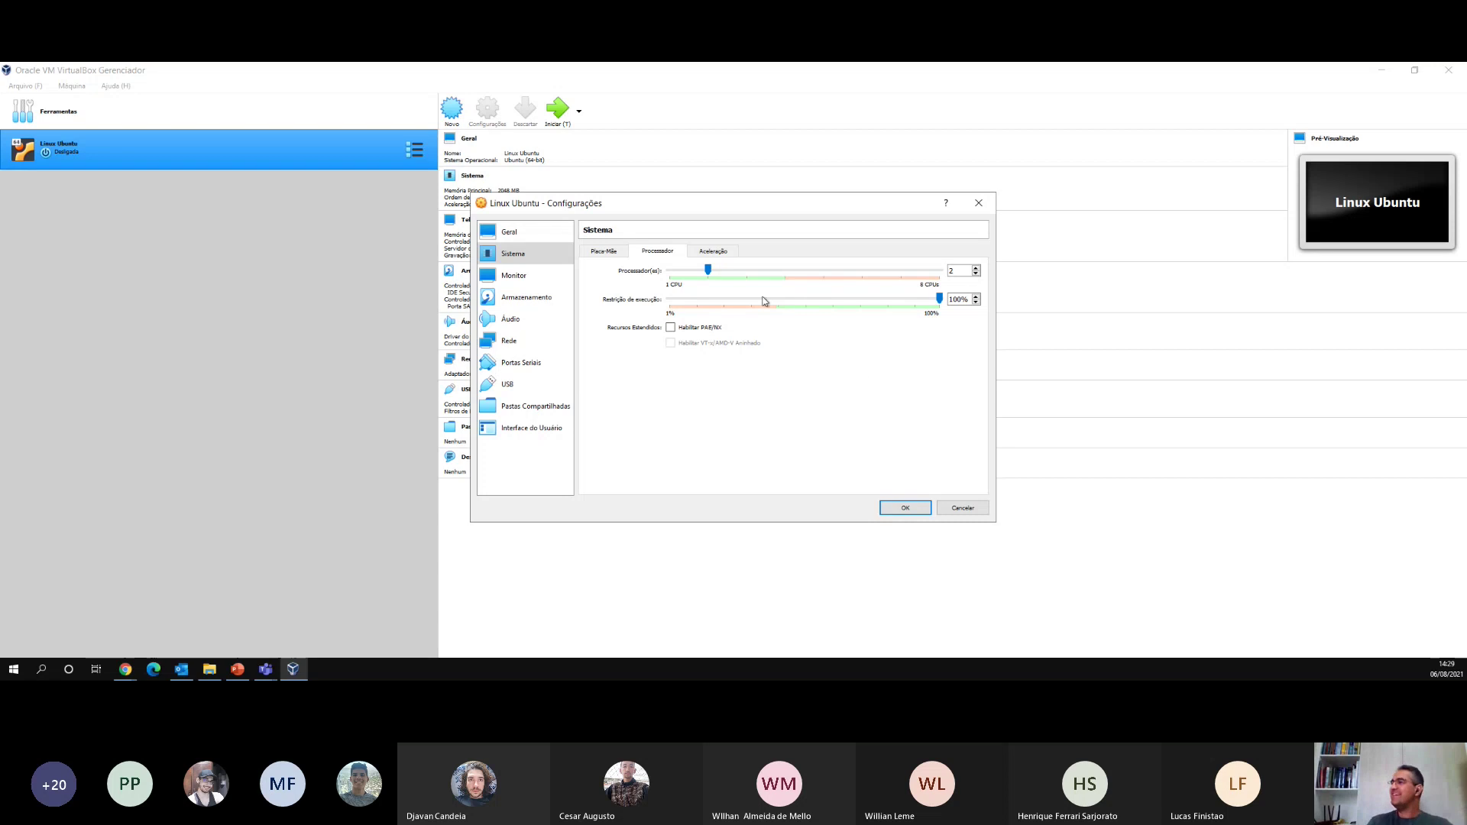
# - View the paravirtualization interface options in the system's acceleration settings
pyautogui.click(724, 252)
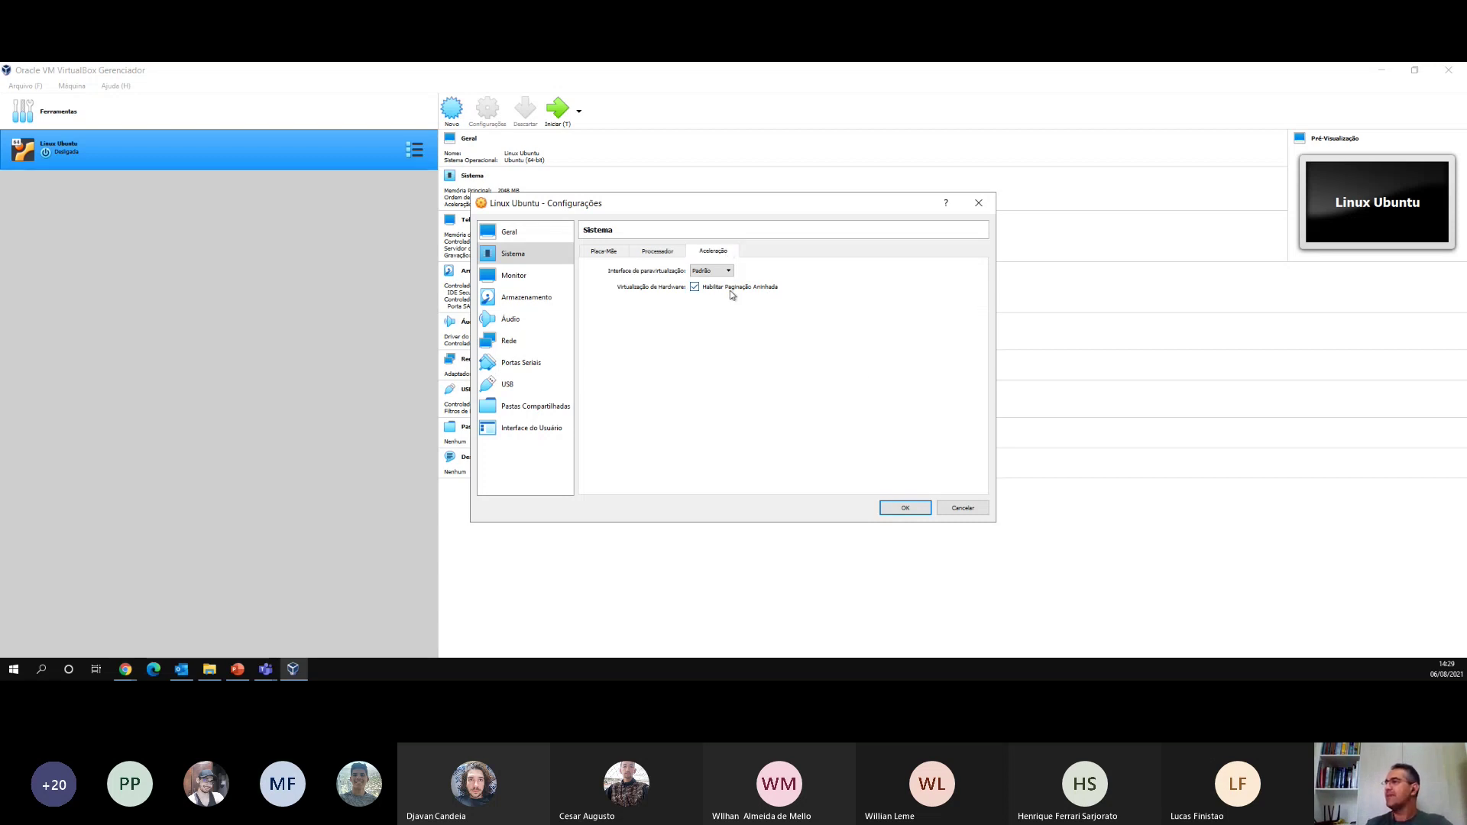
pyautogui.click(730, 271)
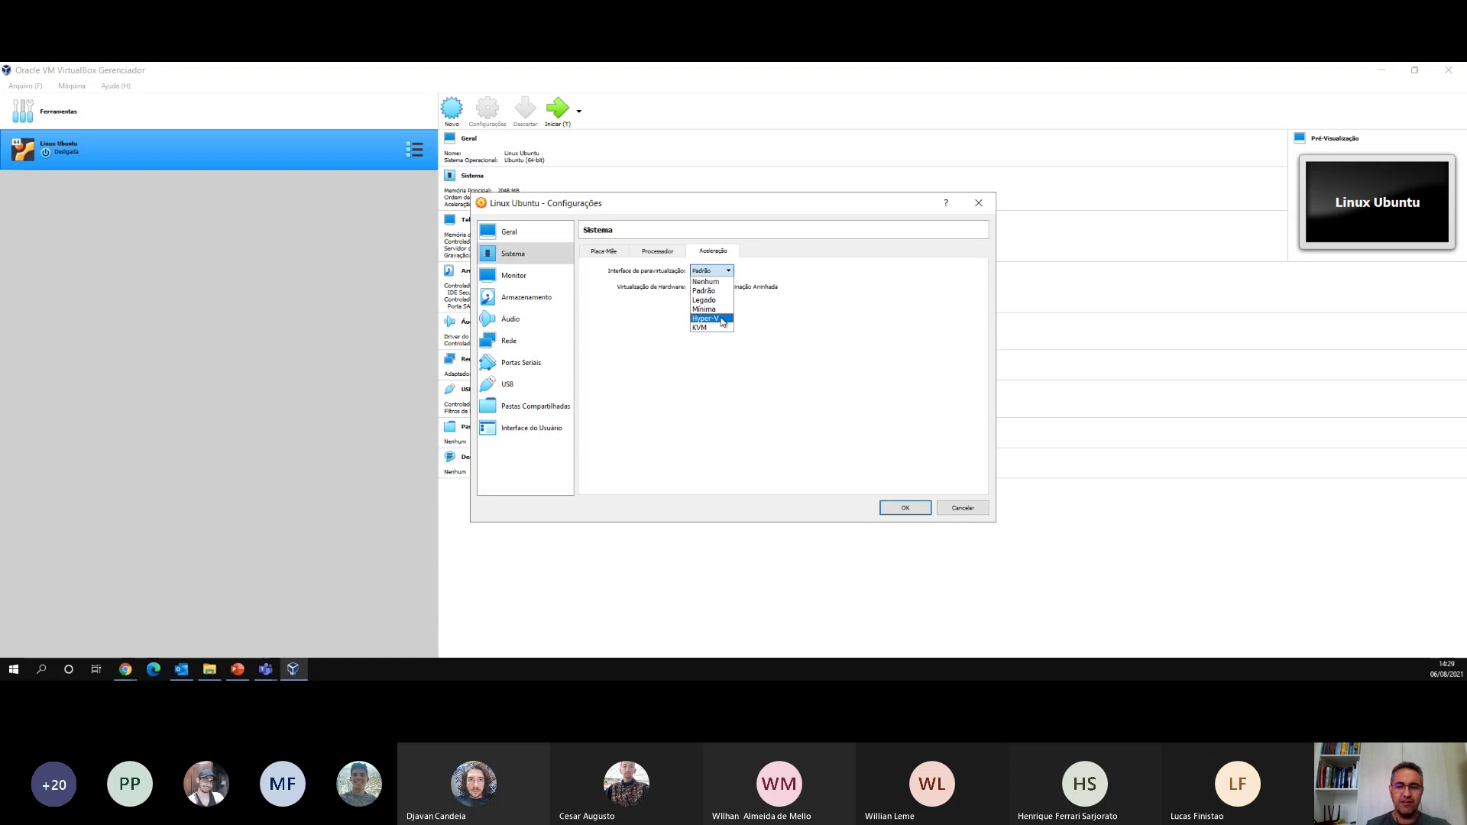
pyautogui.click(732, 271)
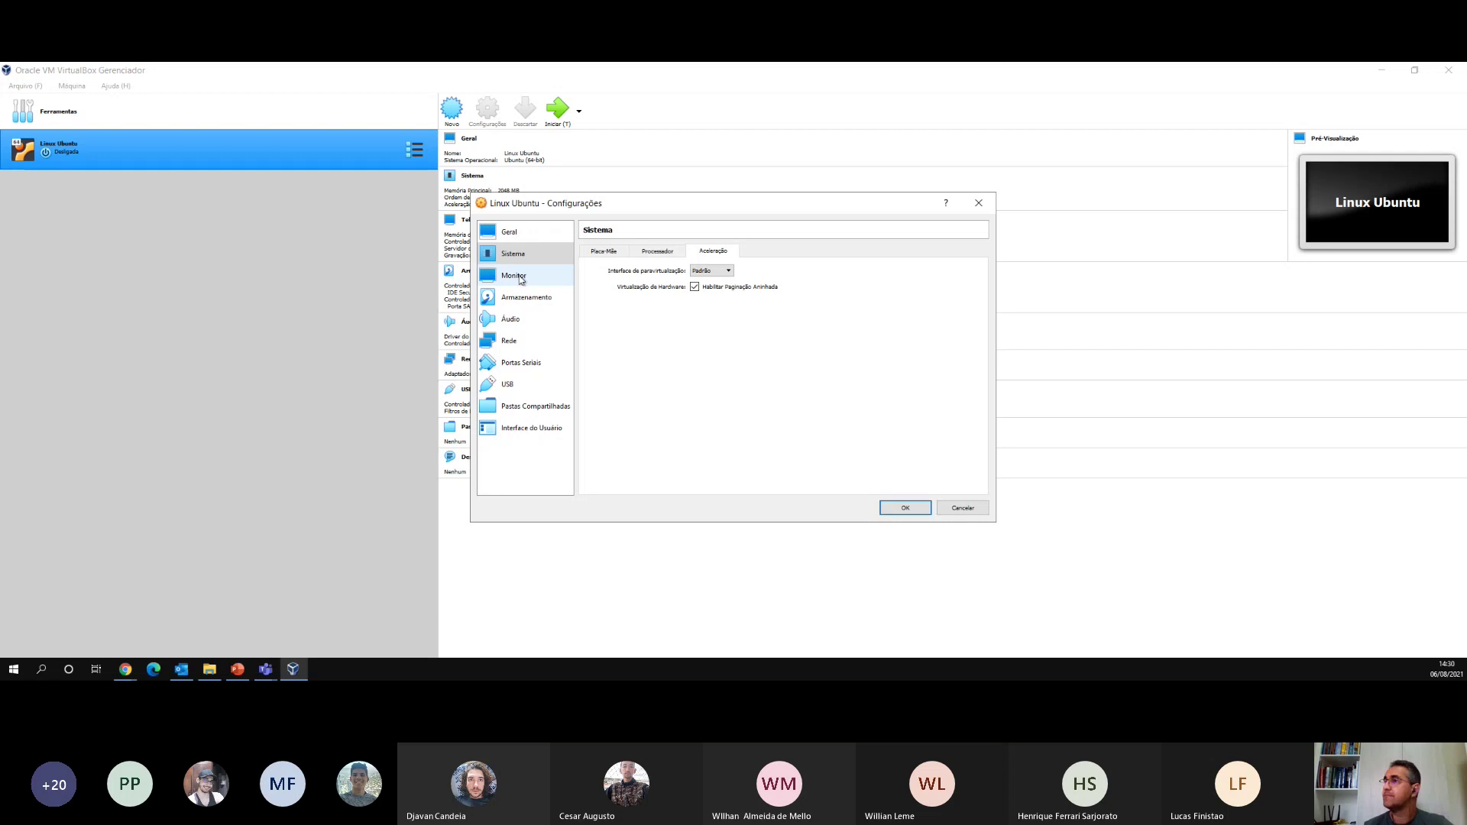
# - In the Monitor settings, choose VMSVGA as the graphics controller and enable 3D acceleration
pyautogui.click(520, 281)
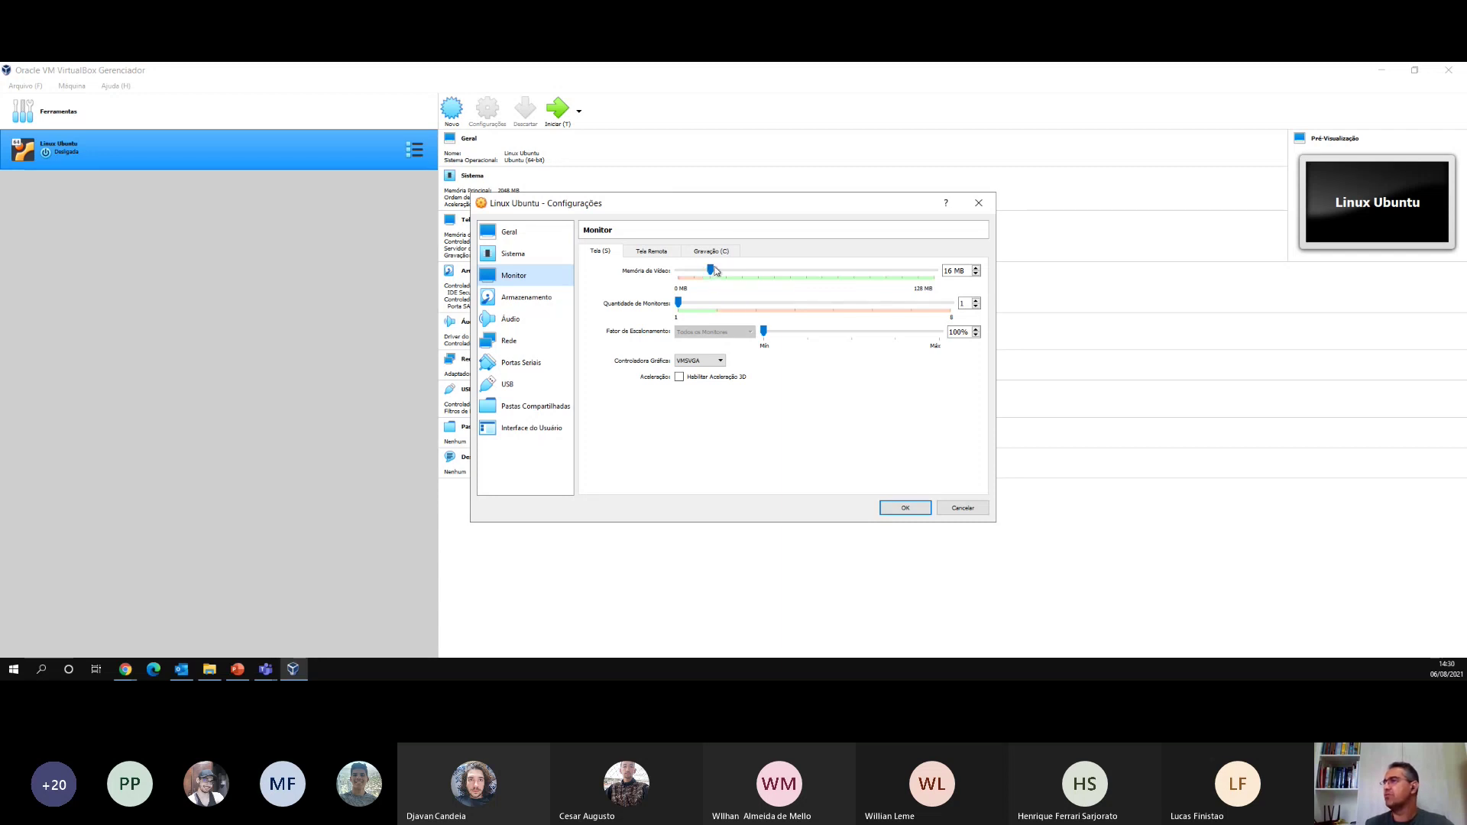
pyautogui.moveTo(678, 303)
pyautogui.mouseDown()
pyautogui.moveTo(793, 304)
pyautogui.moveTo(676, 304)
pyautogui.moveTo(715, 305)
pyautogui.moveTo(722, 322)
pyautogui.moveTo(680, 306)
pyautogui.mouseUp()
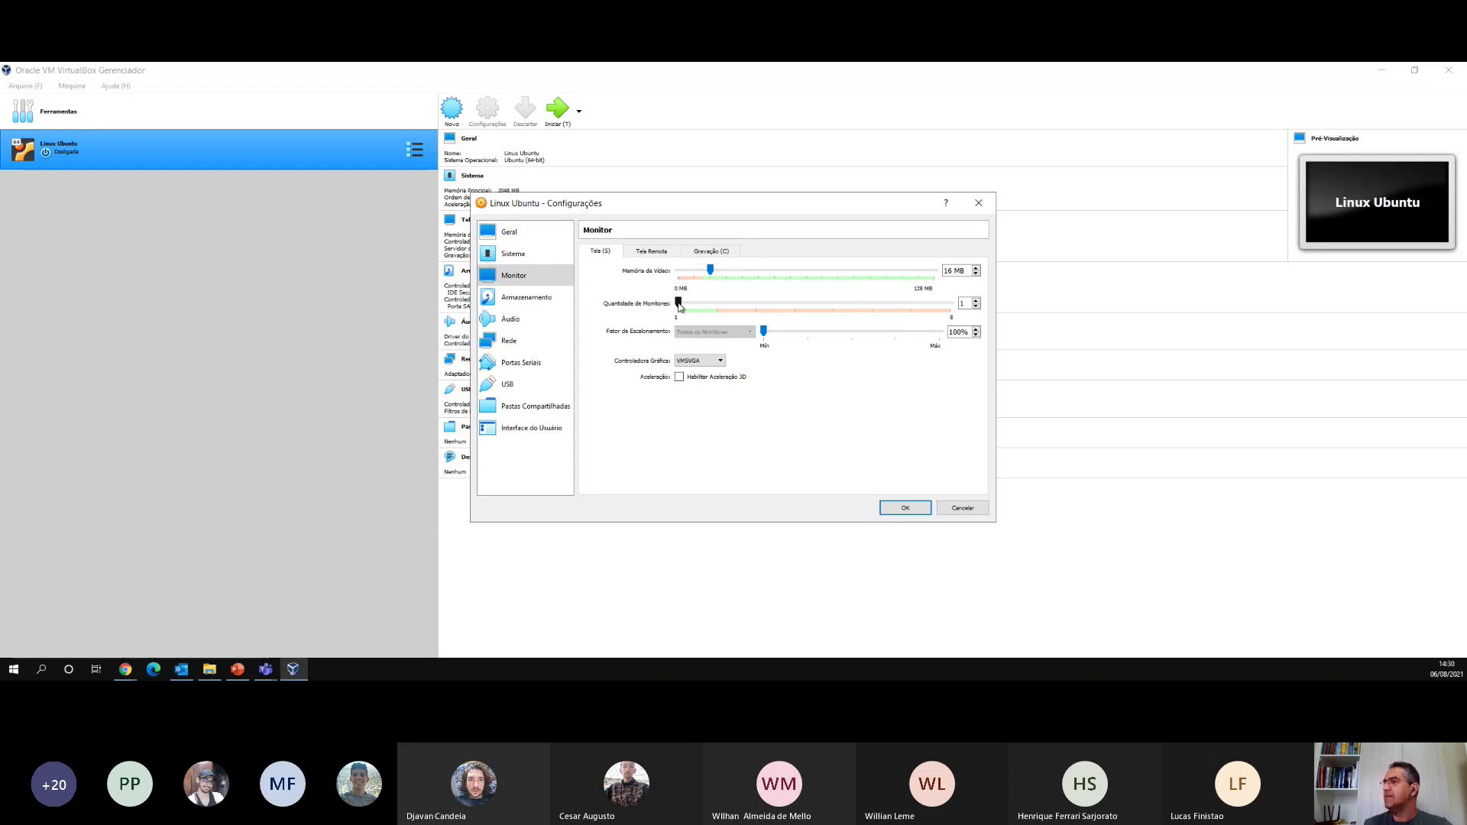
pyautogui.click(679, 305)
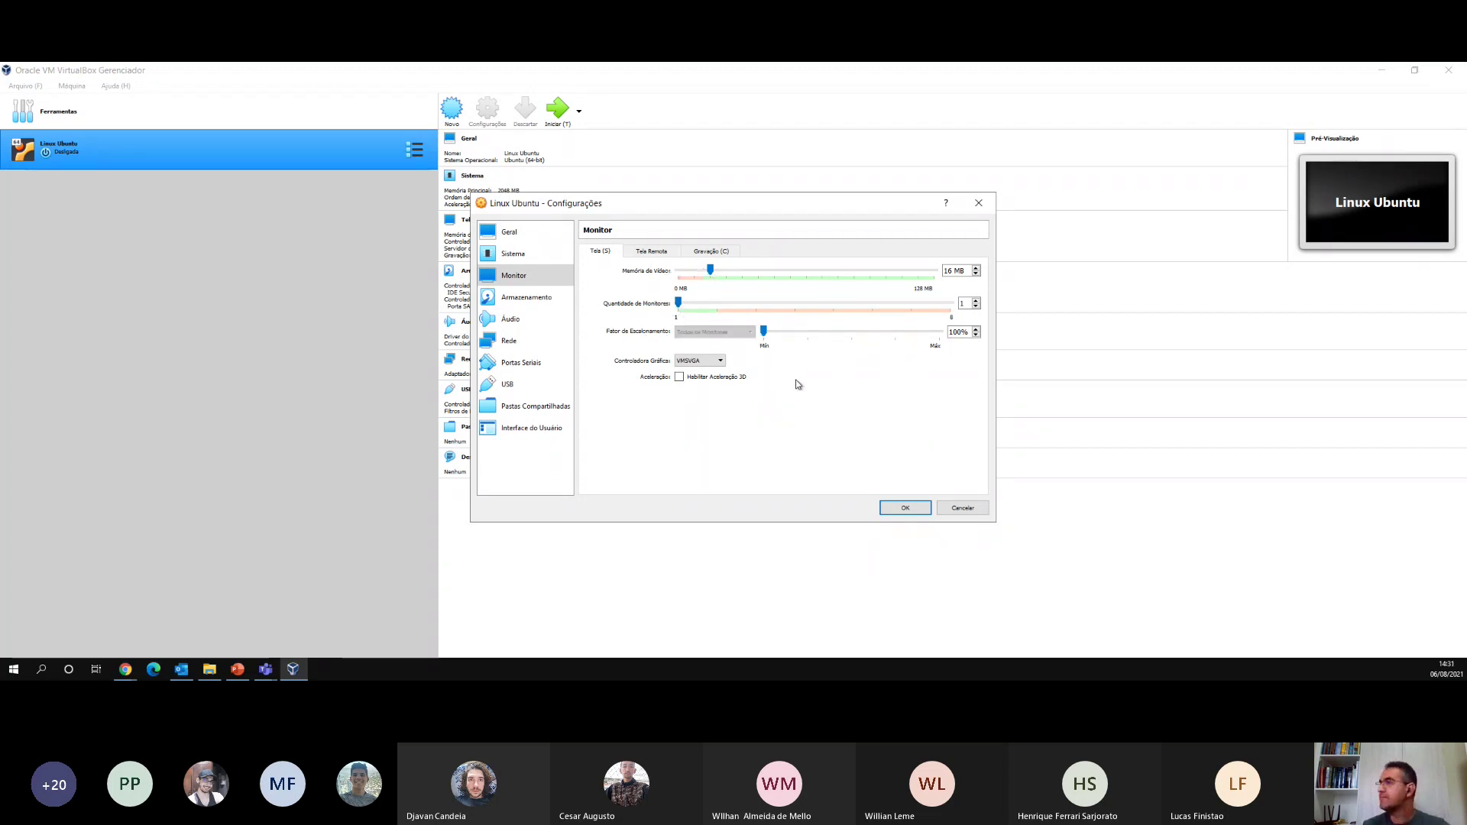
pyautogui.click(718, 361)
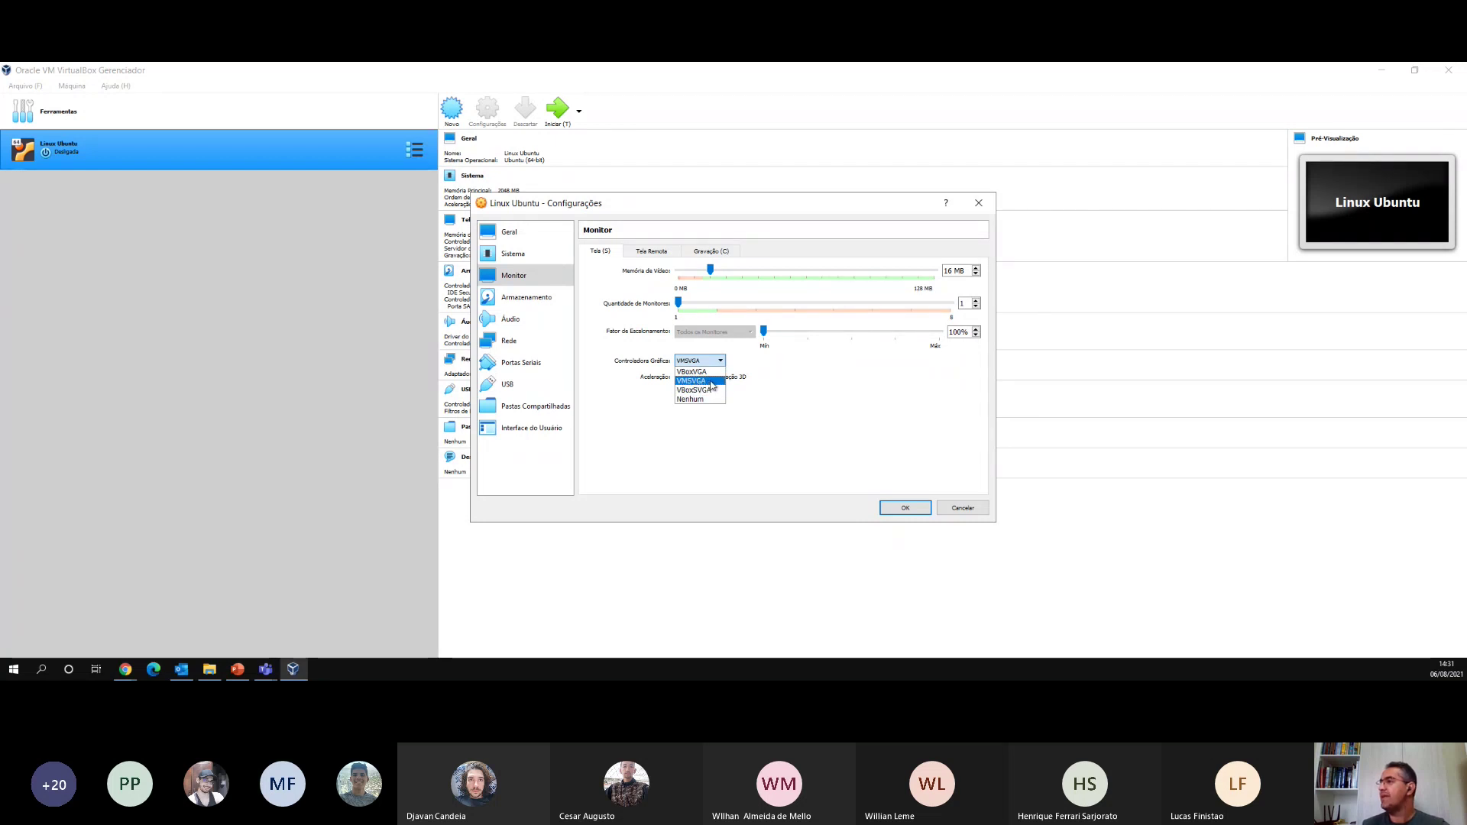
pyautogui.click(716, 381)
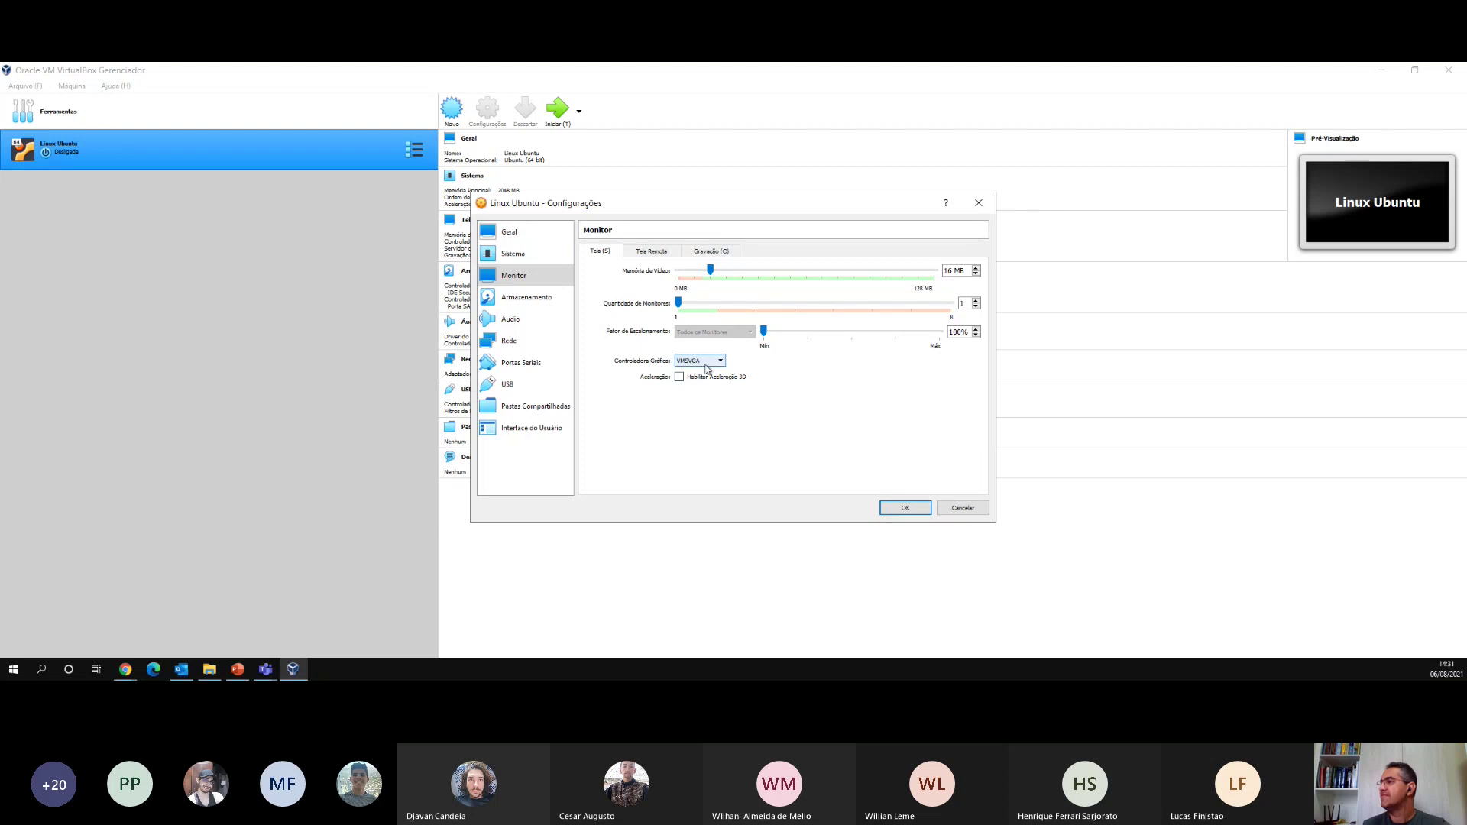
pyautogui.click(682, 379)
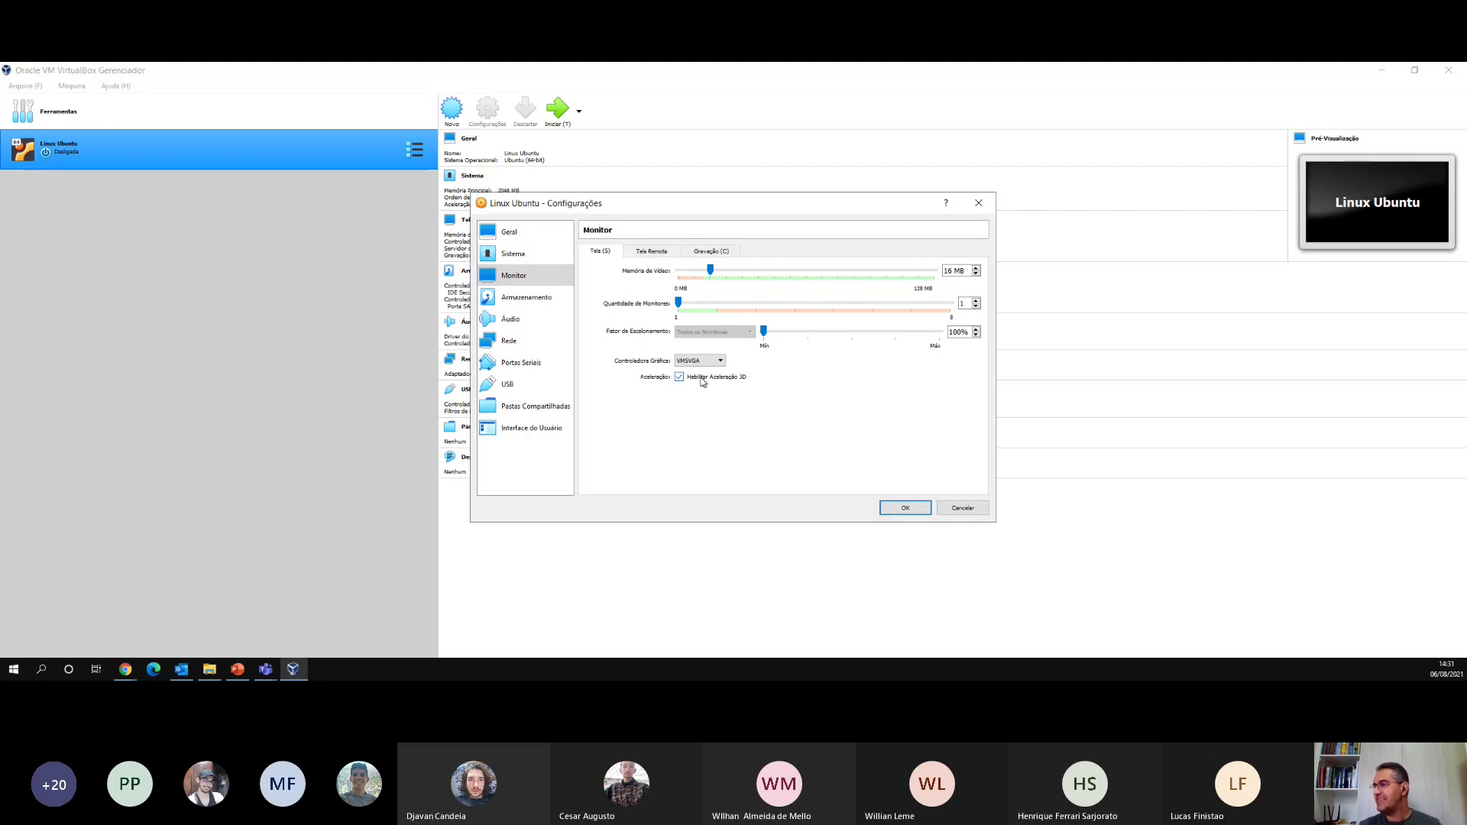
pyautogui.moveTo(702, 381)
pyautogui.press('ctrl')
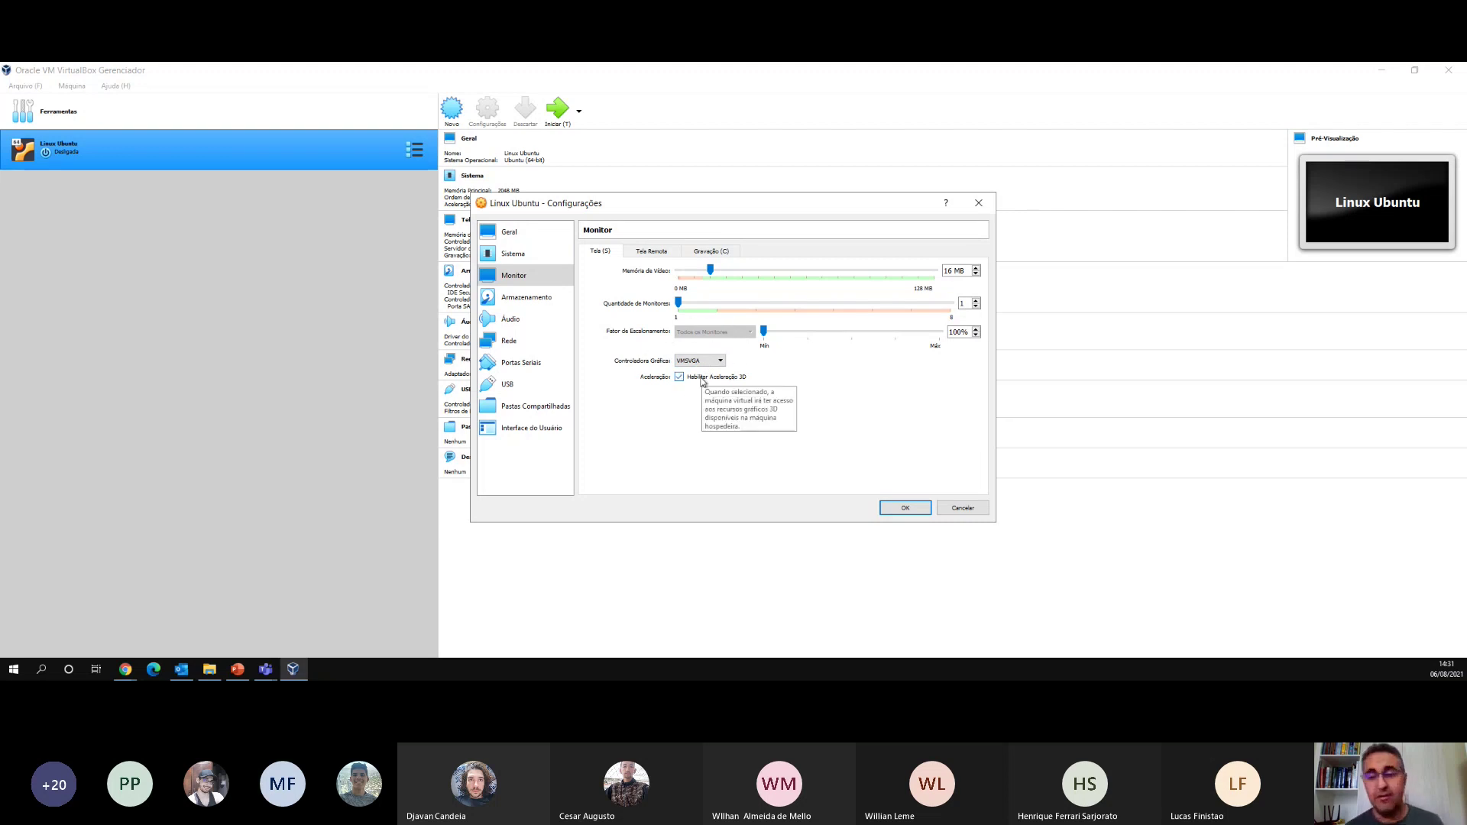
pyautogui.press('ctrl')
pyautogui.press('ctrl')
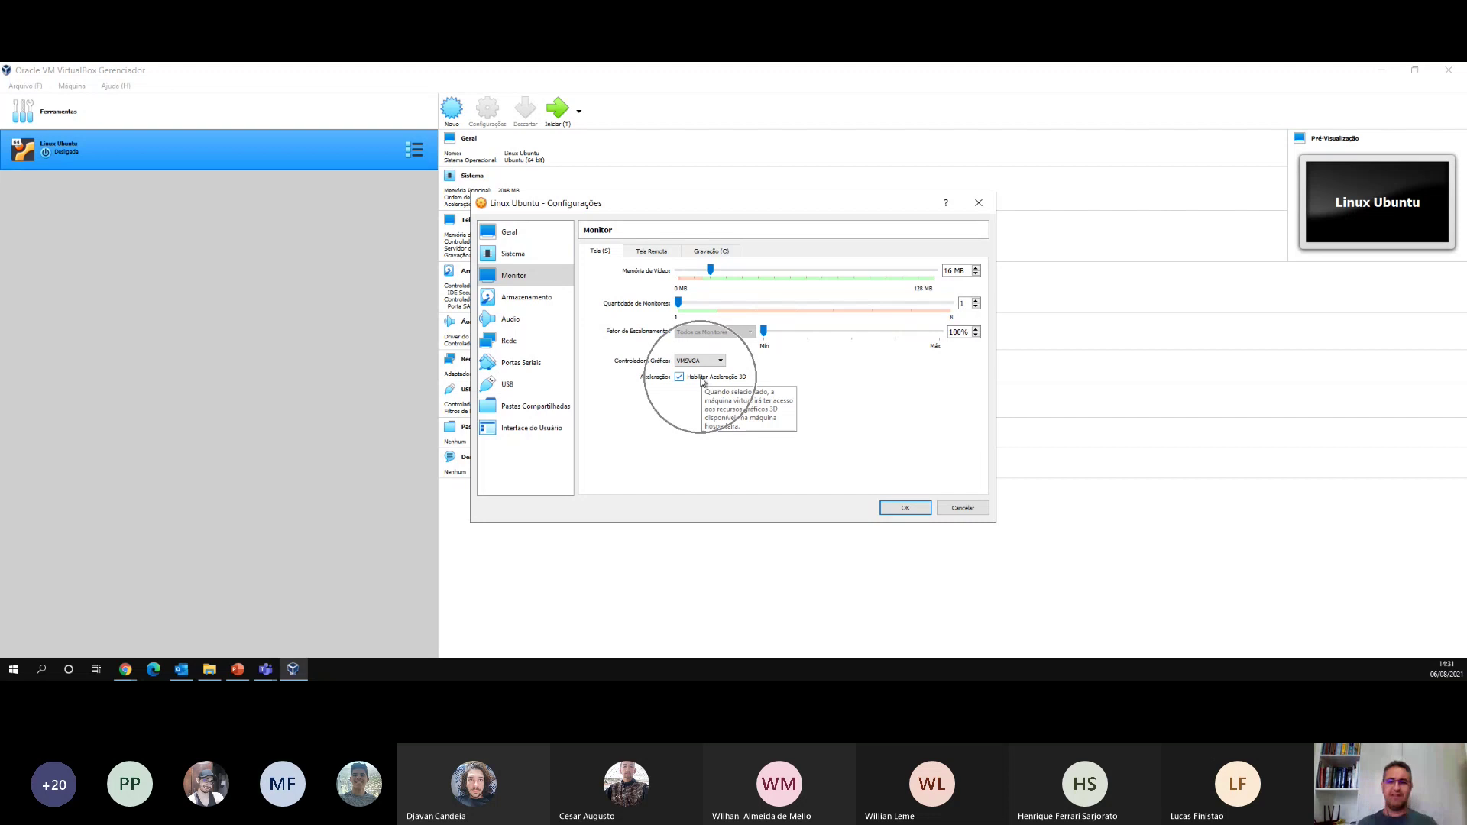
pyautogui.press('ctrl')
pyautogui.press('ctrl')
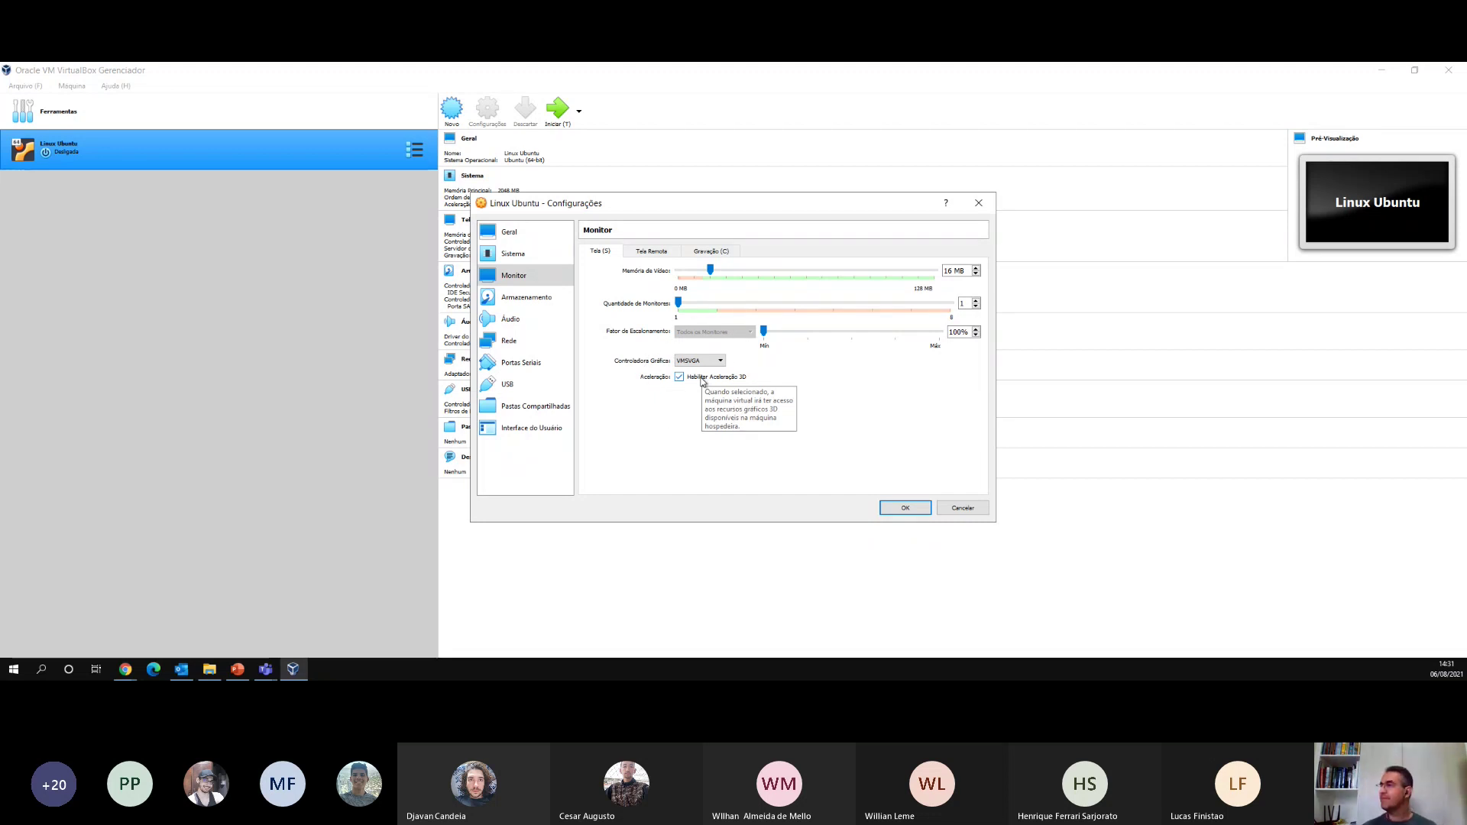
pyautogui.press('ctrl')
pyautogui.press('ctrl')
pyautogui.press('ctrl')
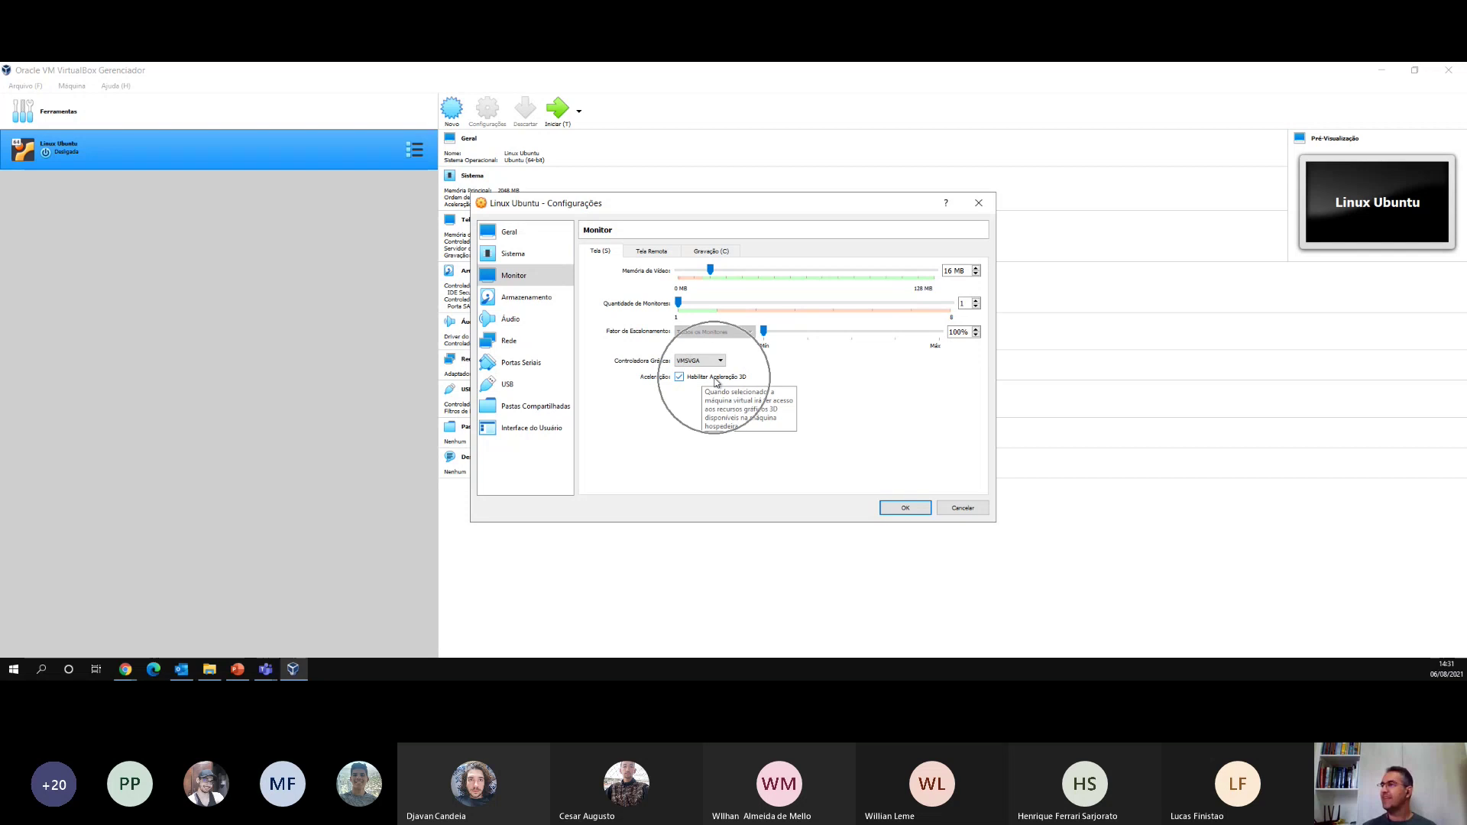
pyautogui.press('ctrl')
pyautogui.press('ctrl')
pyautogui.press('ctrl')
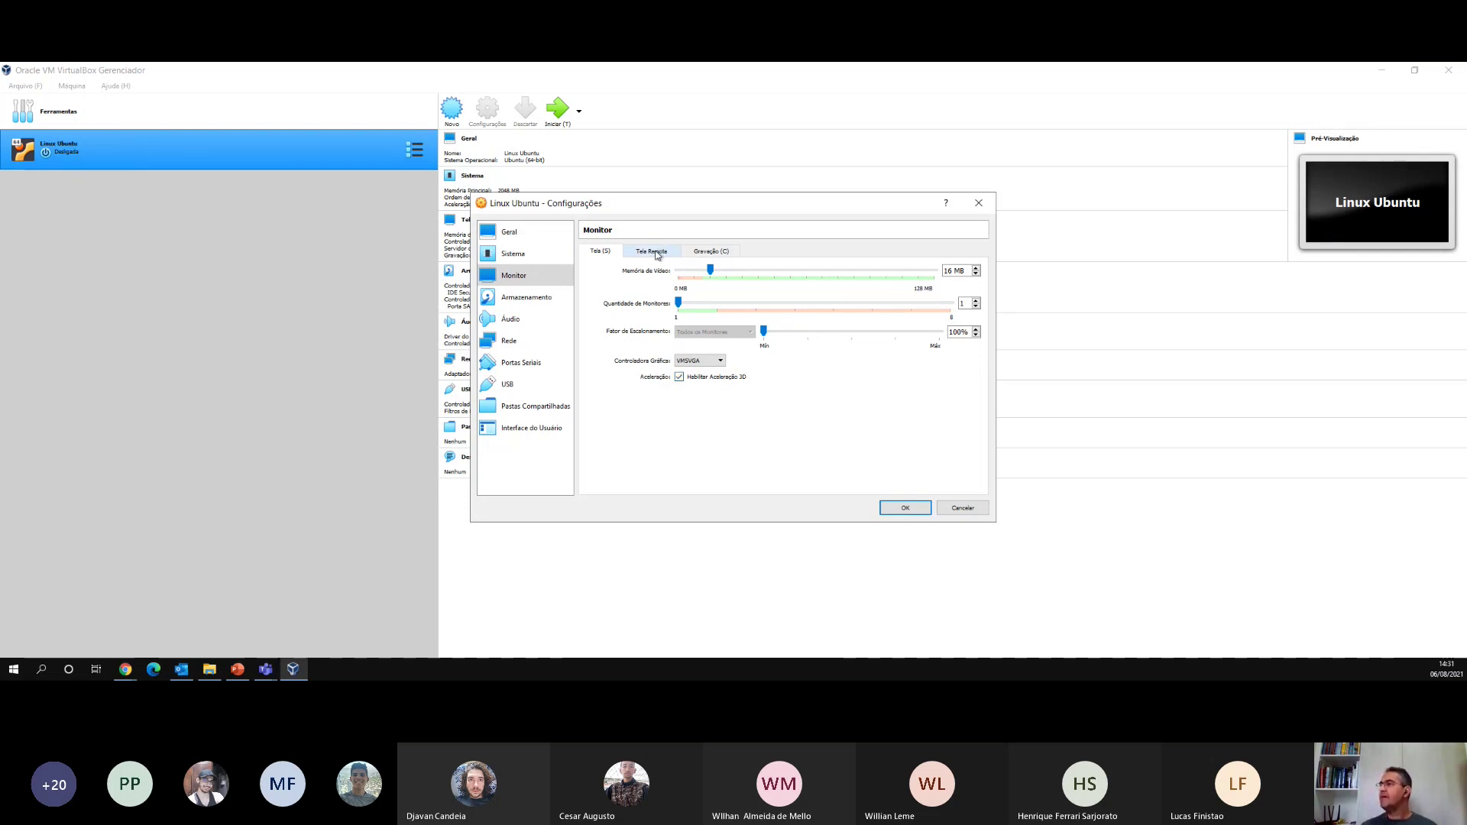
# - Examine the monitor's recording and remote display settings and return to the main screen settings
pyautogui.click(724, 252)
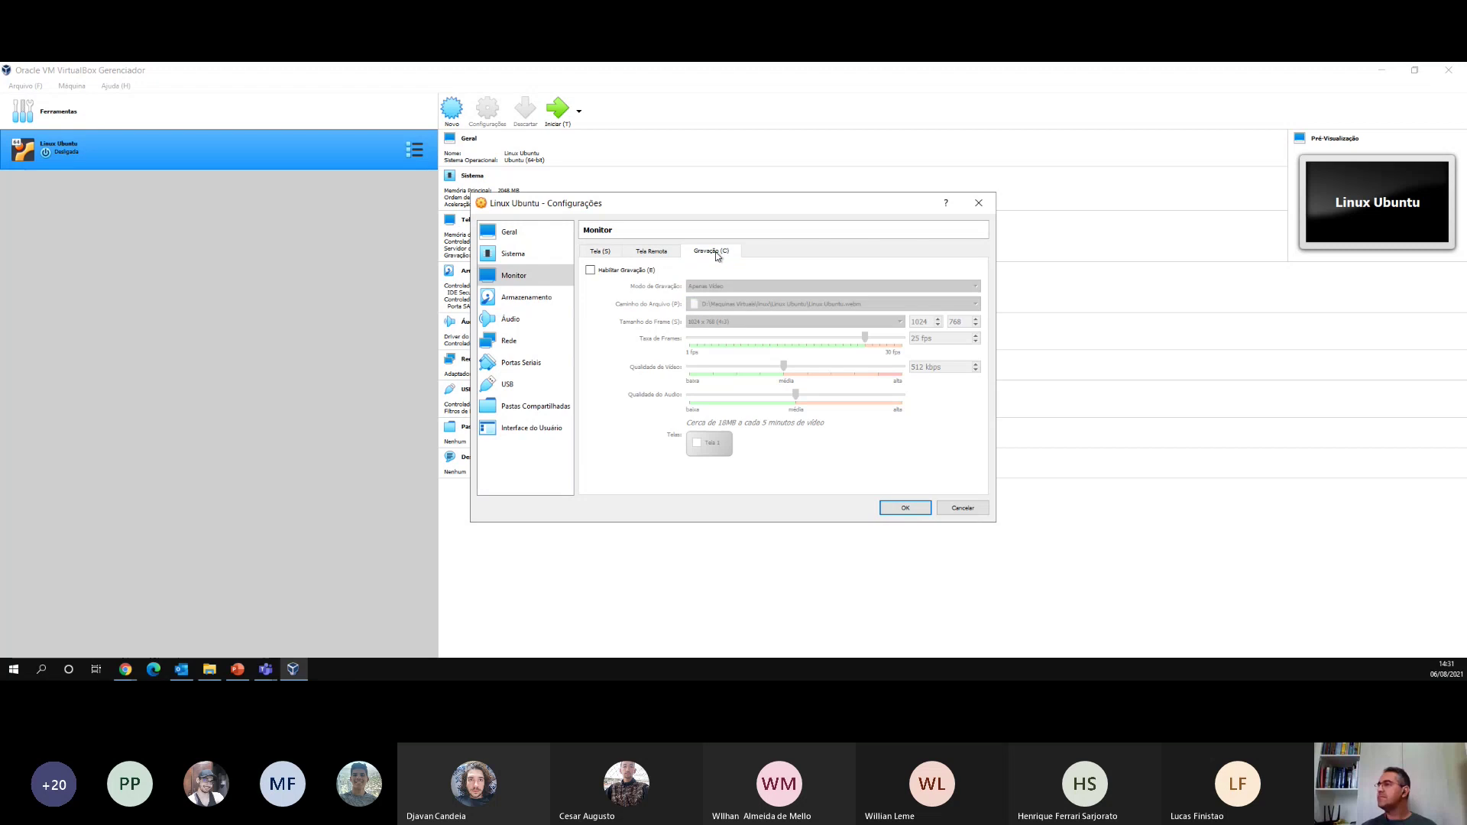
pyautogui.click(654, 256)
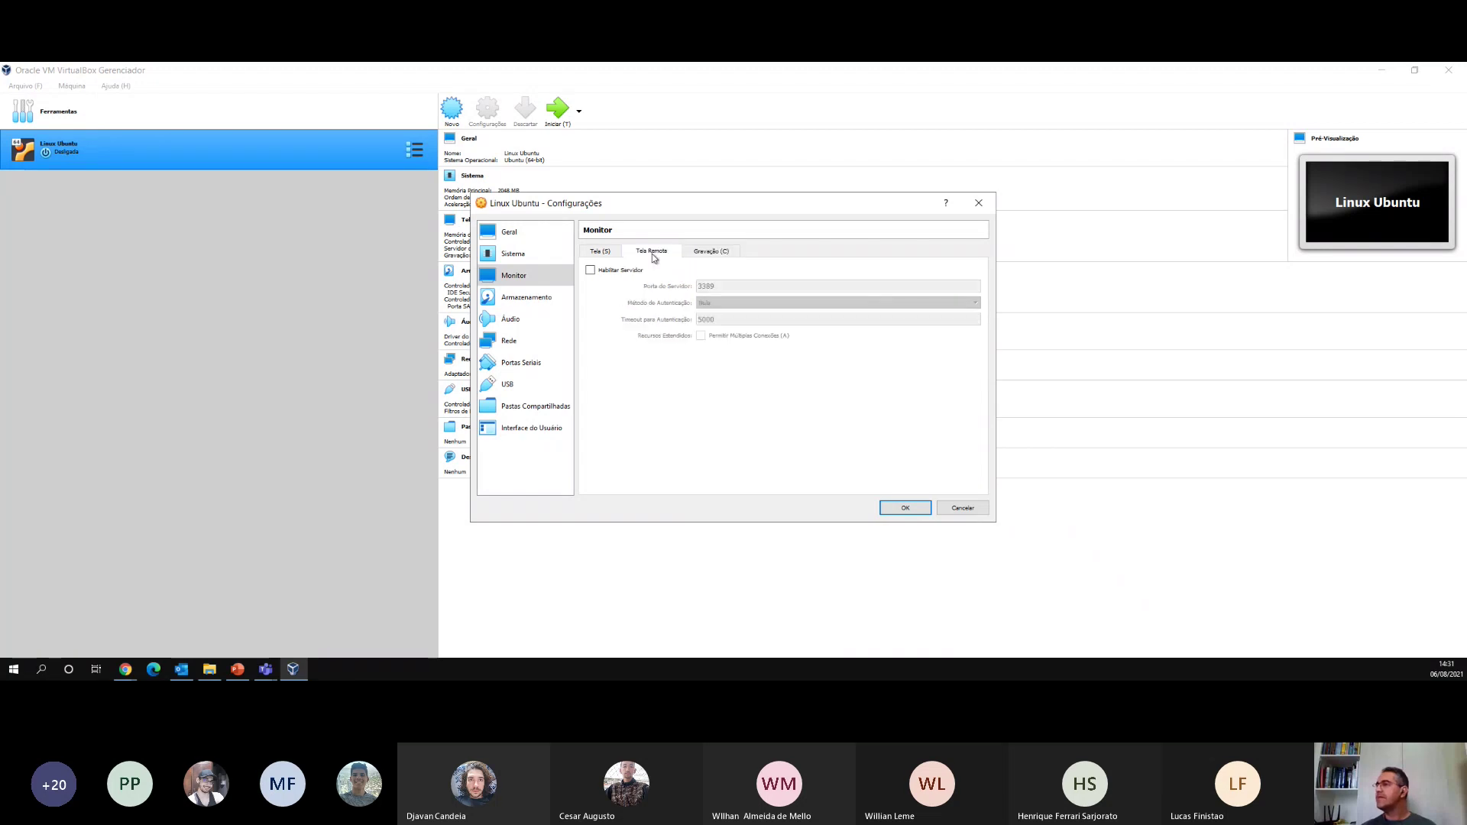
pyautogui.click(608, 251)
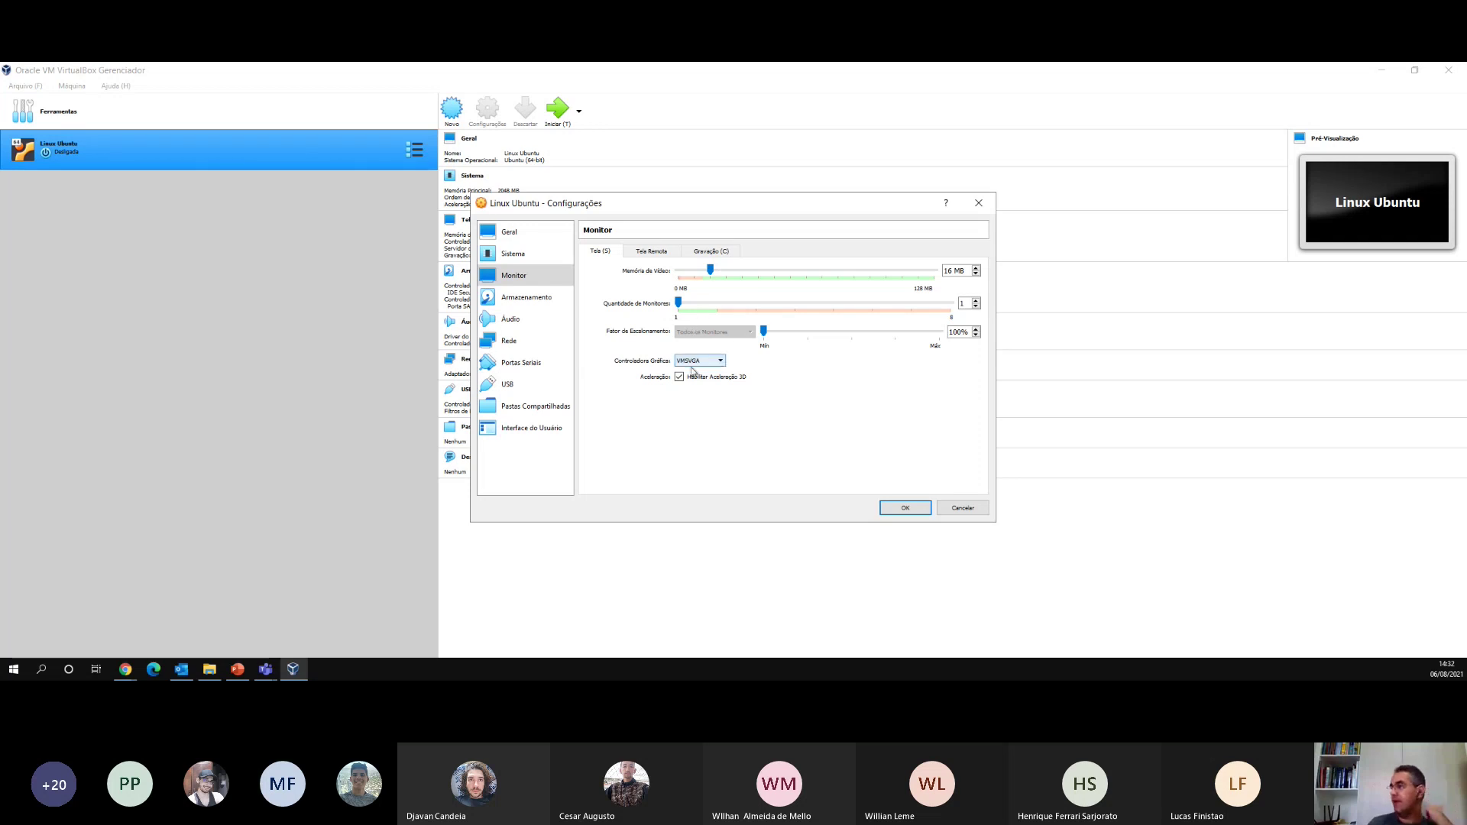
pyautogui.click(653, 253)
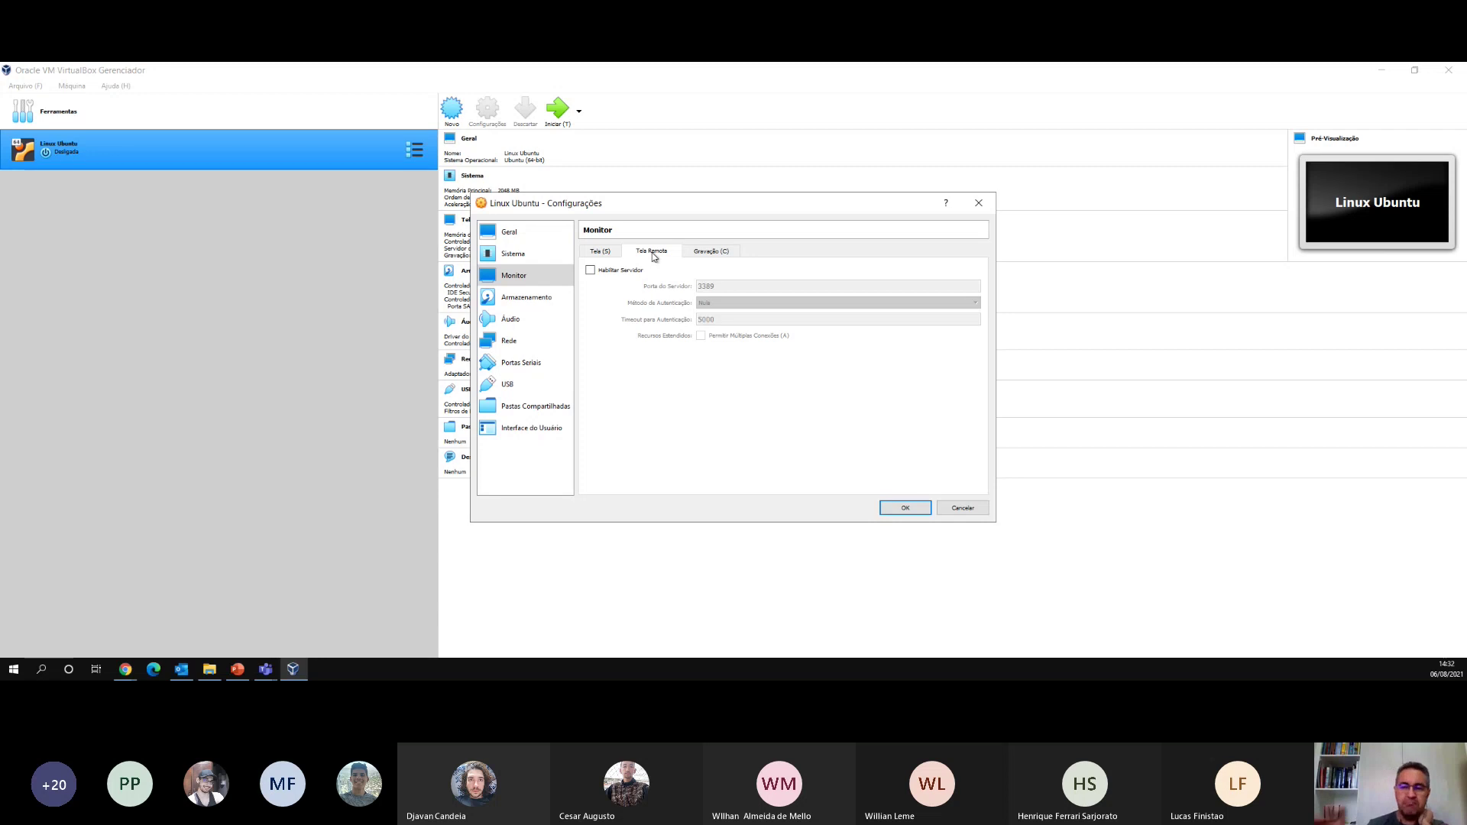
pyautogui.click(700, 252)
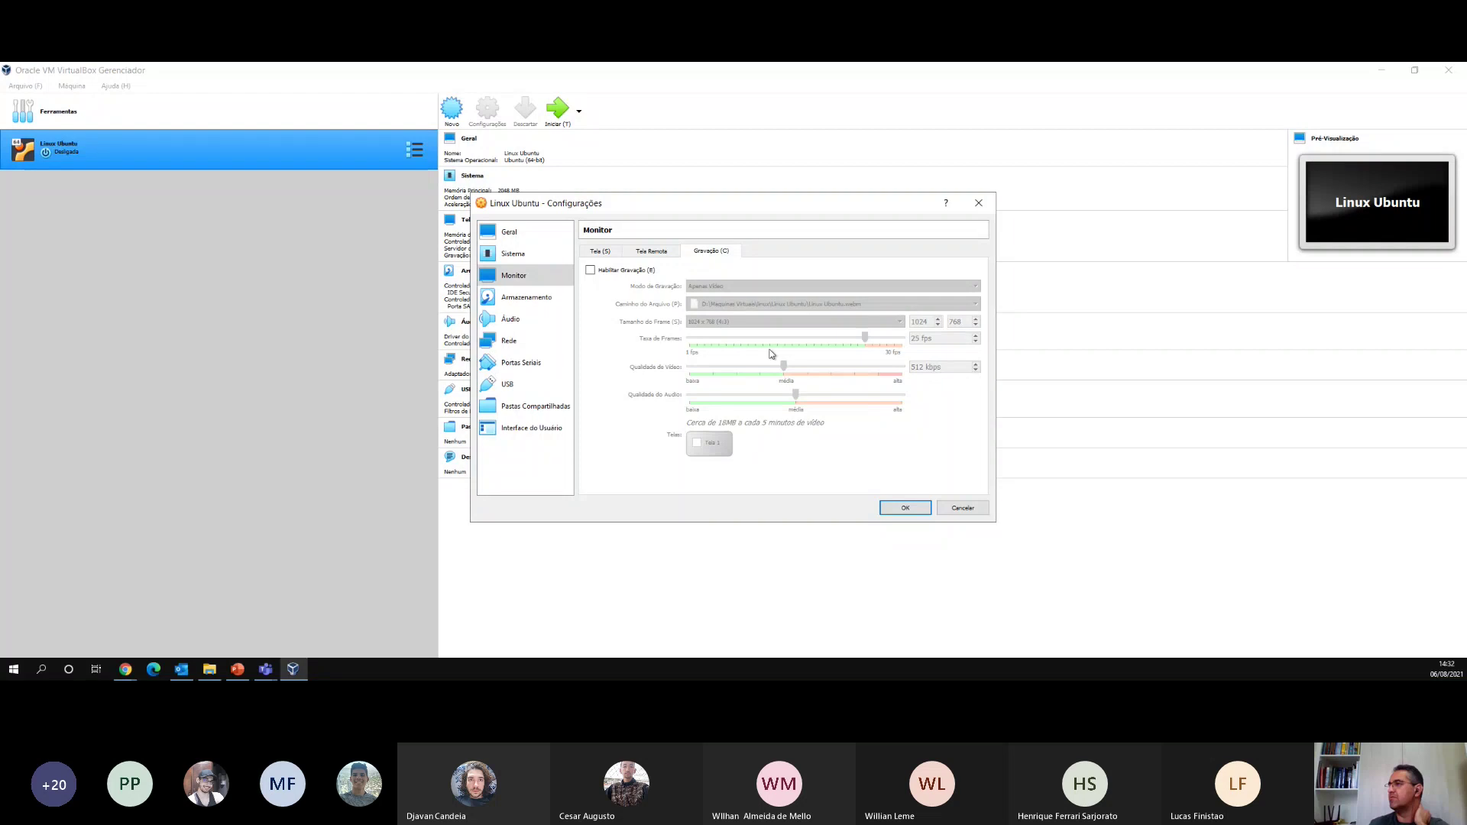
pyautogui.click(603, 254)
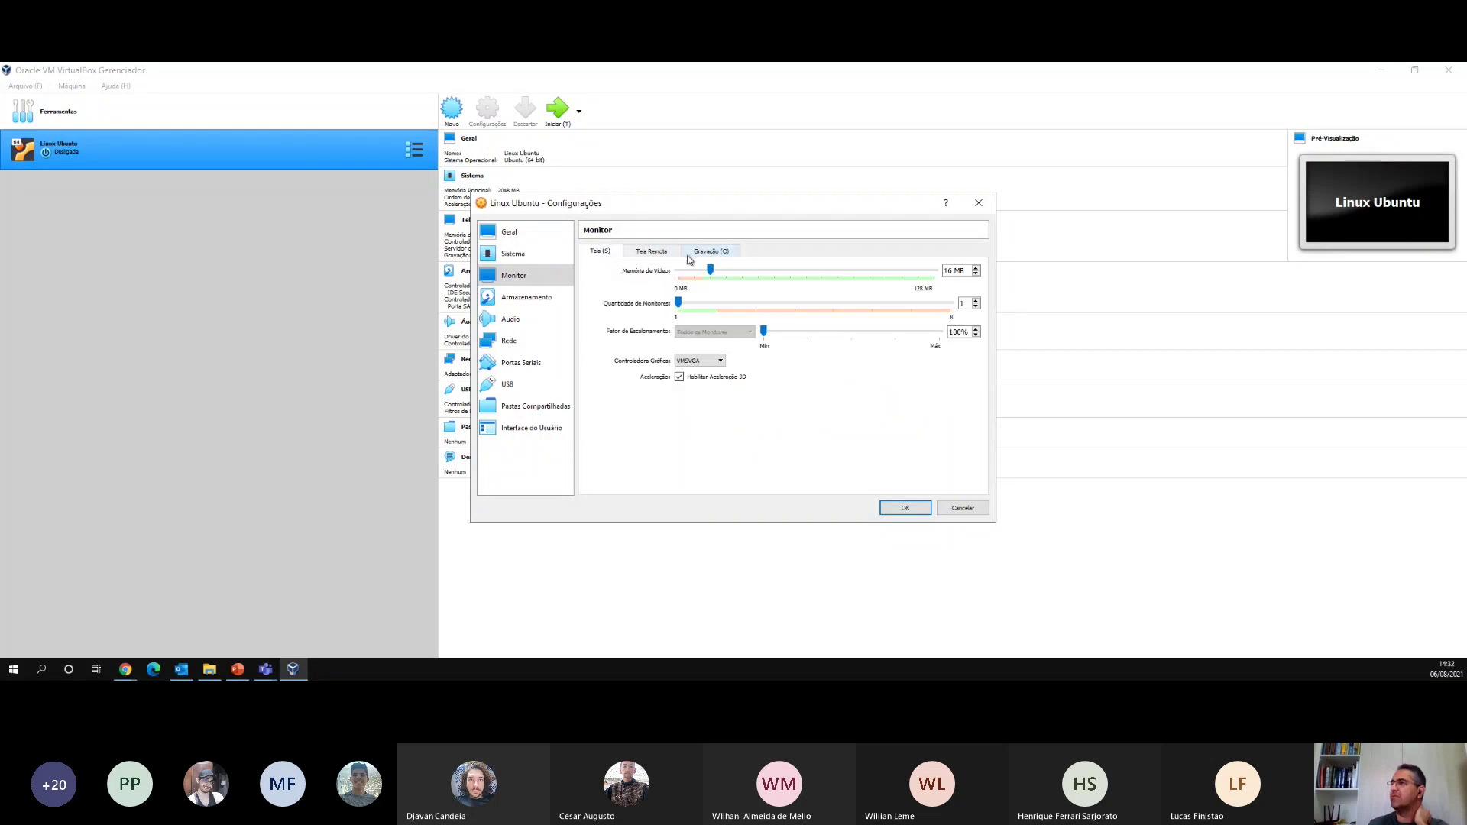
# - Examine the storage settings of the IDE controller, its empty optical drive and the Linux Ubuntu.vdi hard disk
pyautogui.click(524, 304)
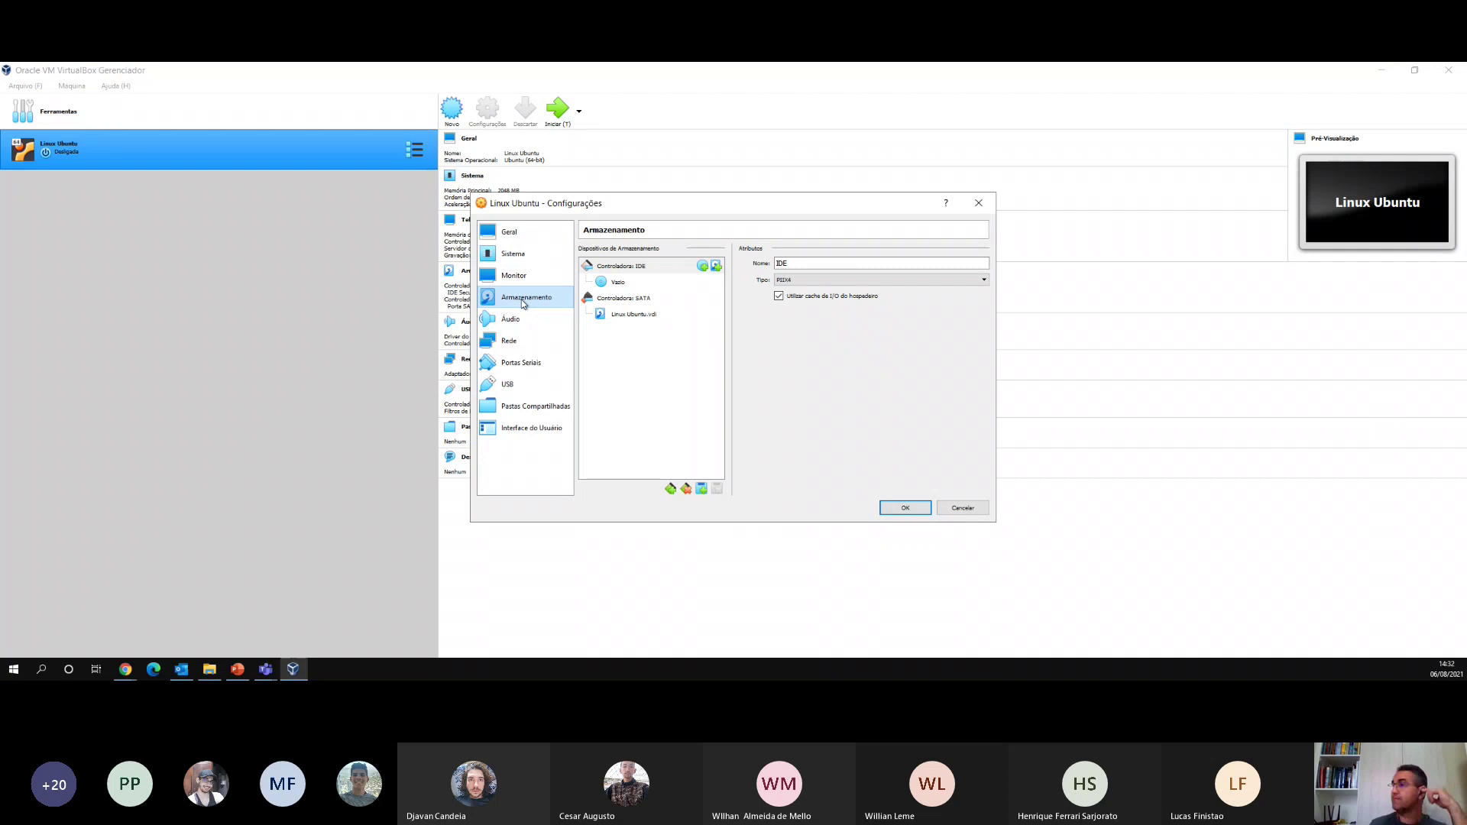
pyautogui.click(638, 270)
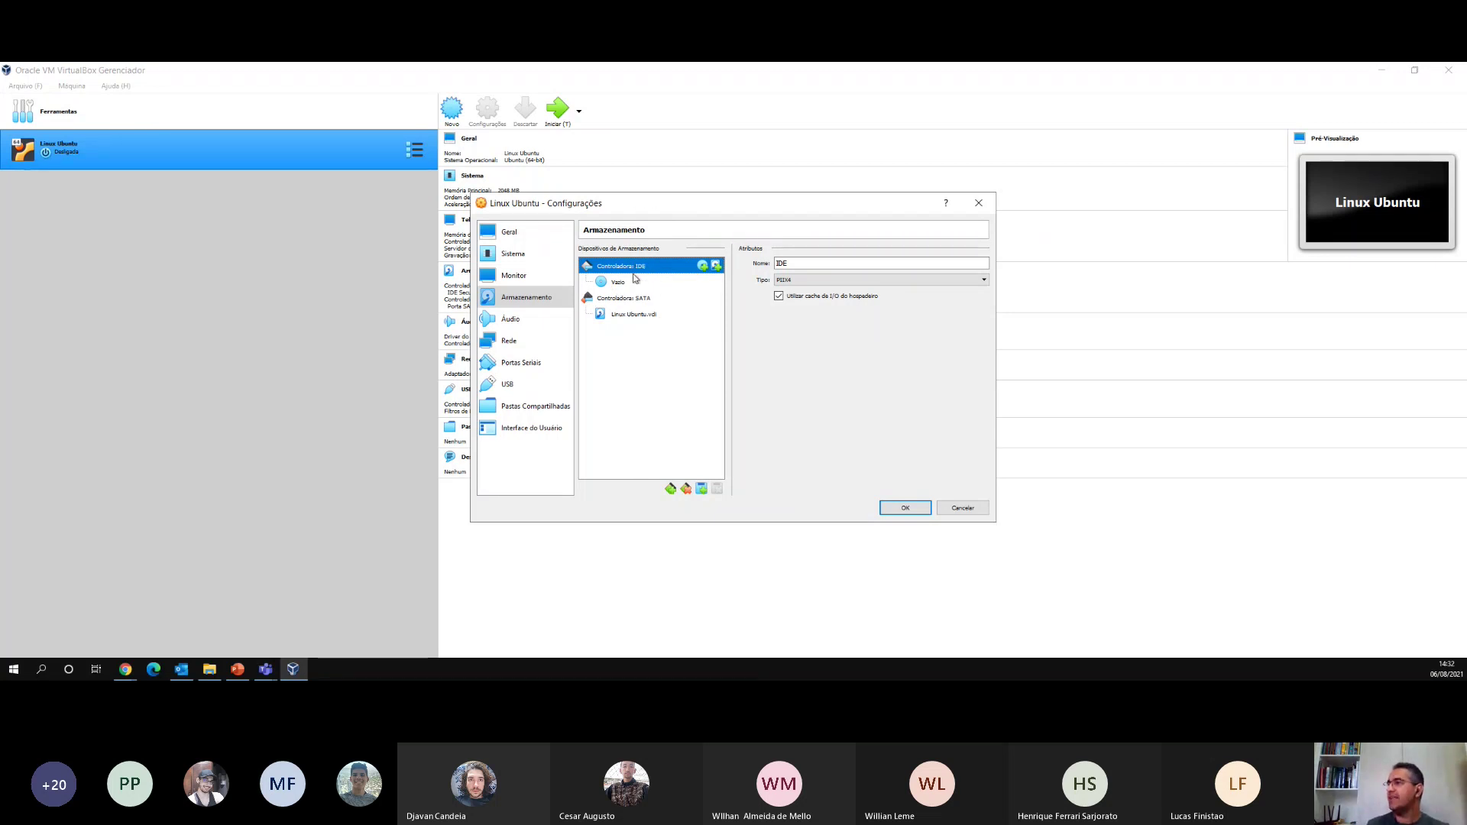
pyautogui.click(618, 284)
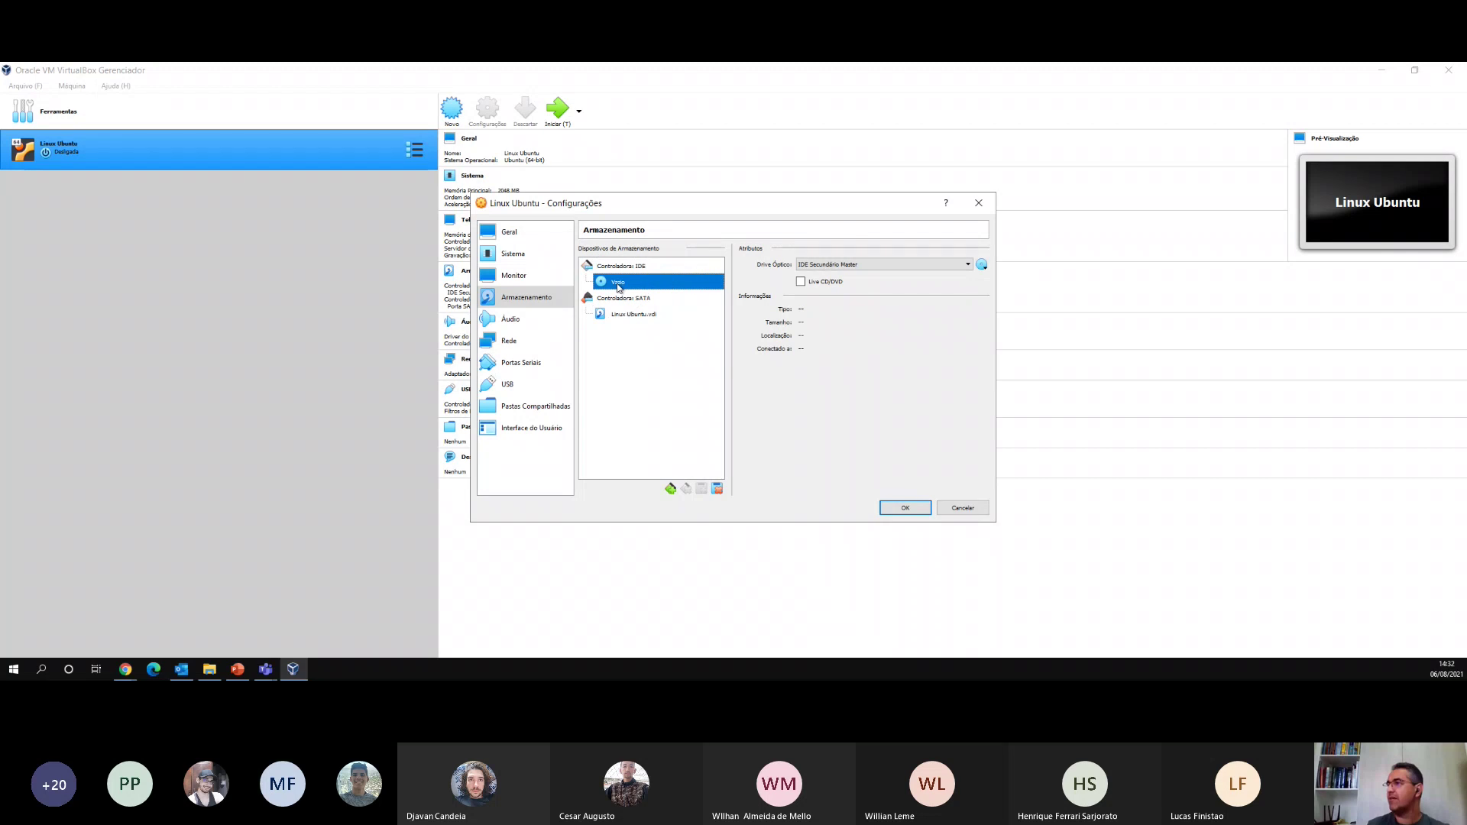
pyautogui.click(633, 315)
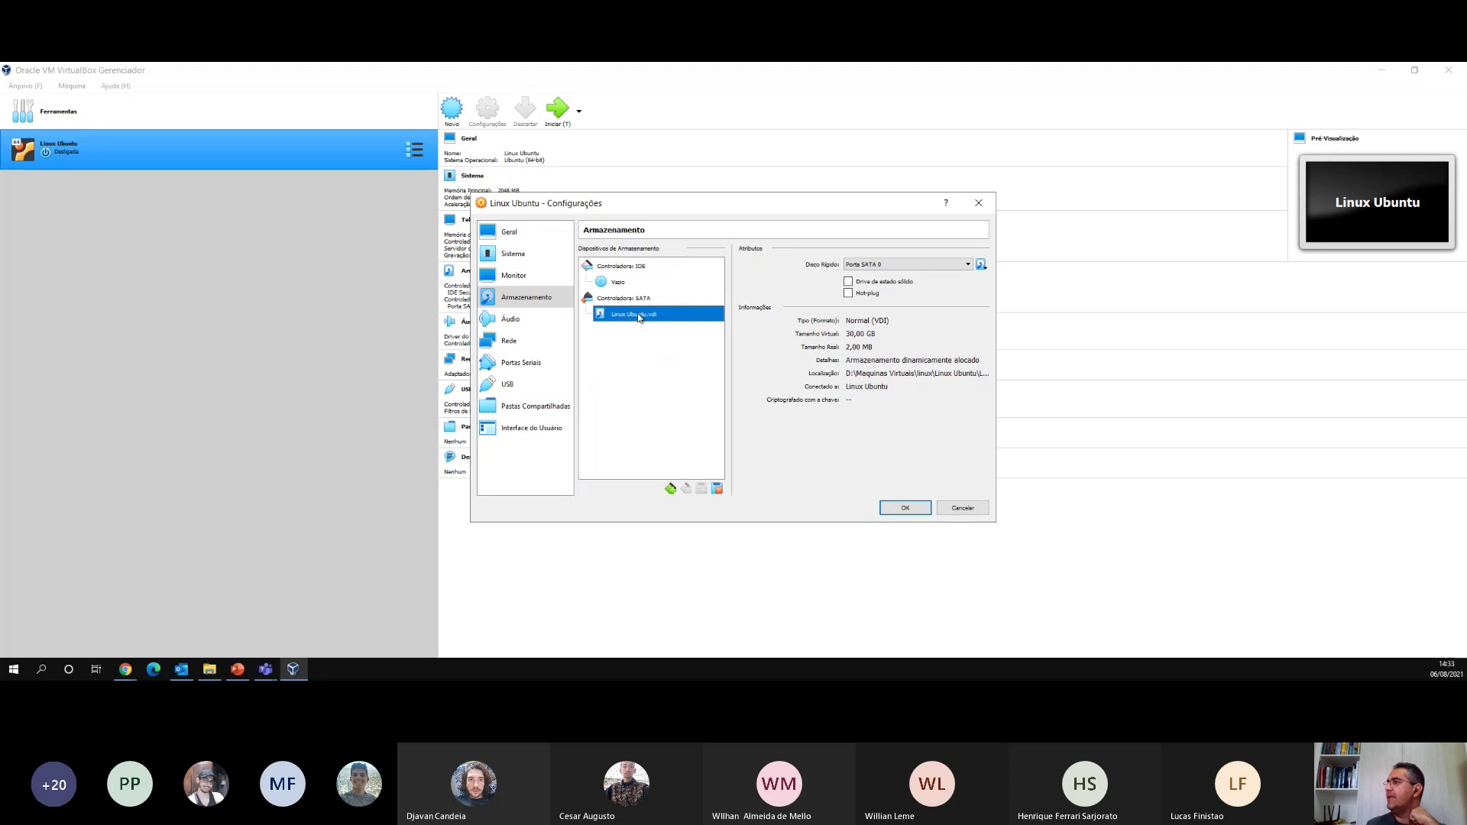
# - Try the solid-state drive and hot-plug options on the Linux Ubuntu.vdi disk and clear both again
pyautogui.click(848, 282)
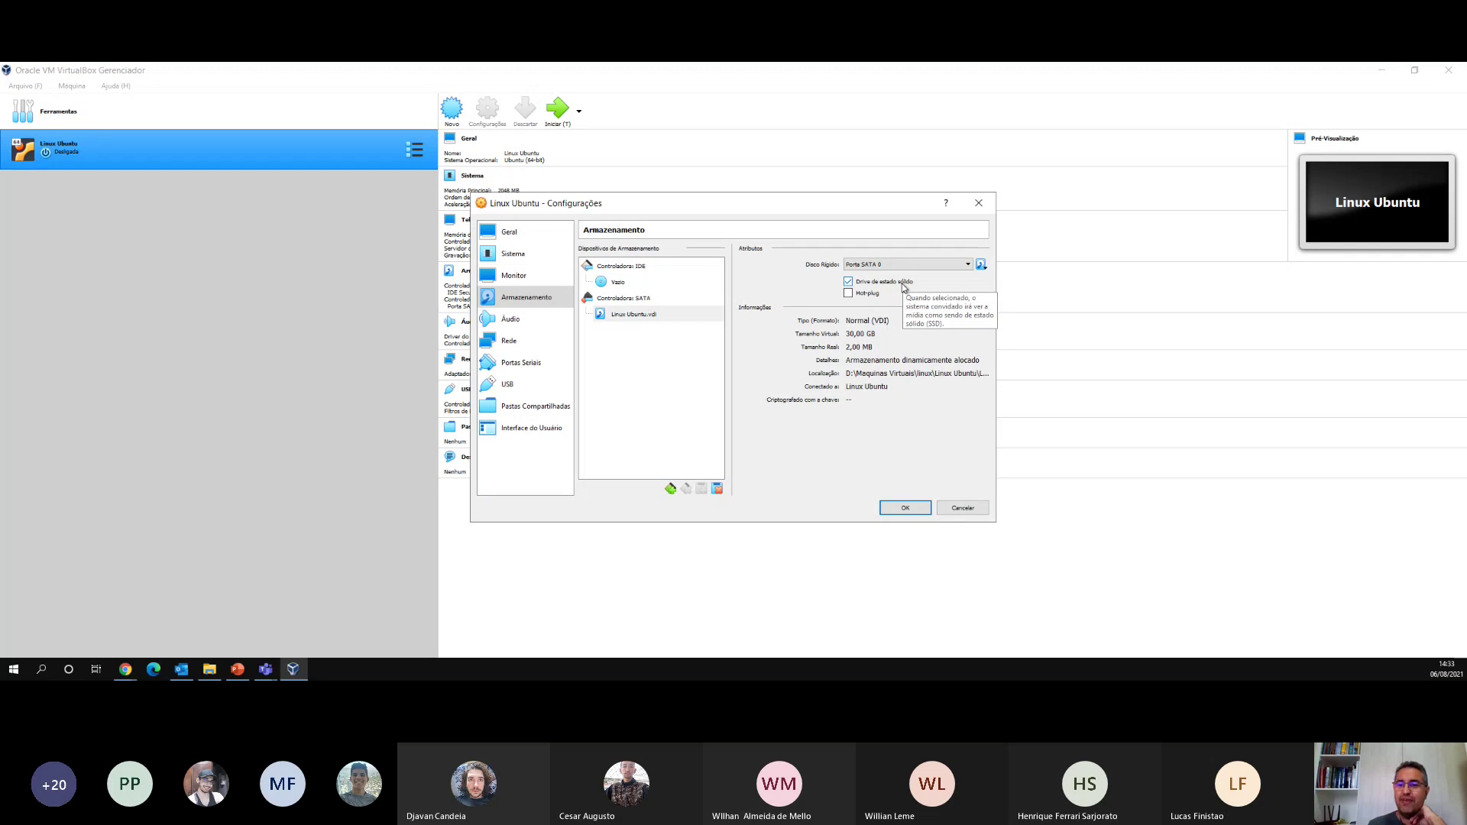
pyautogui.click(848, 282)
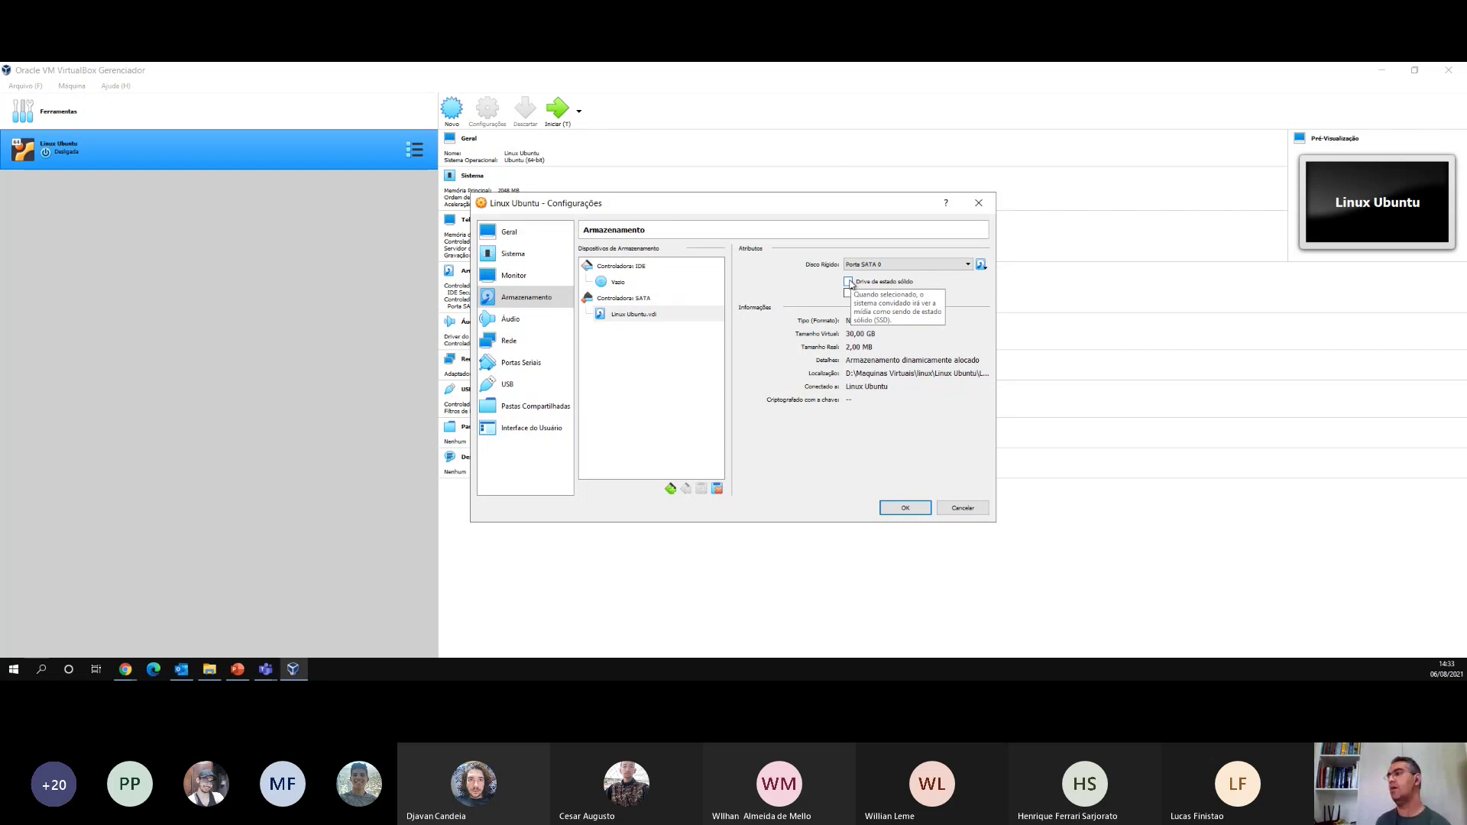
pyautogui.click(676, 316)
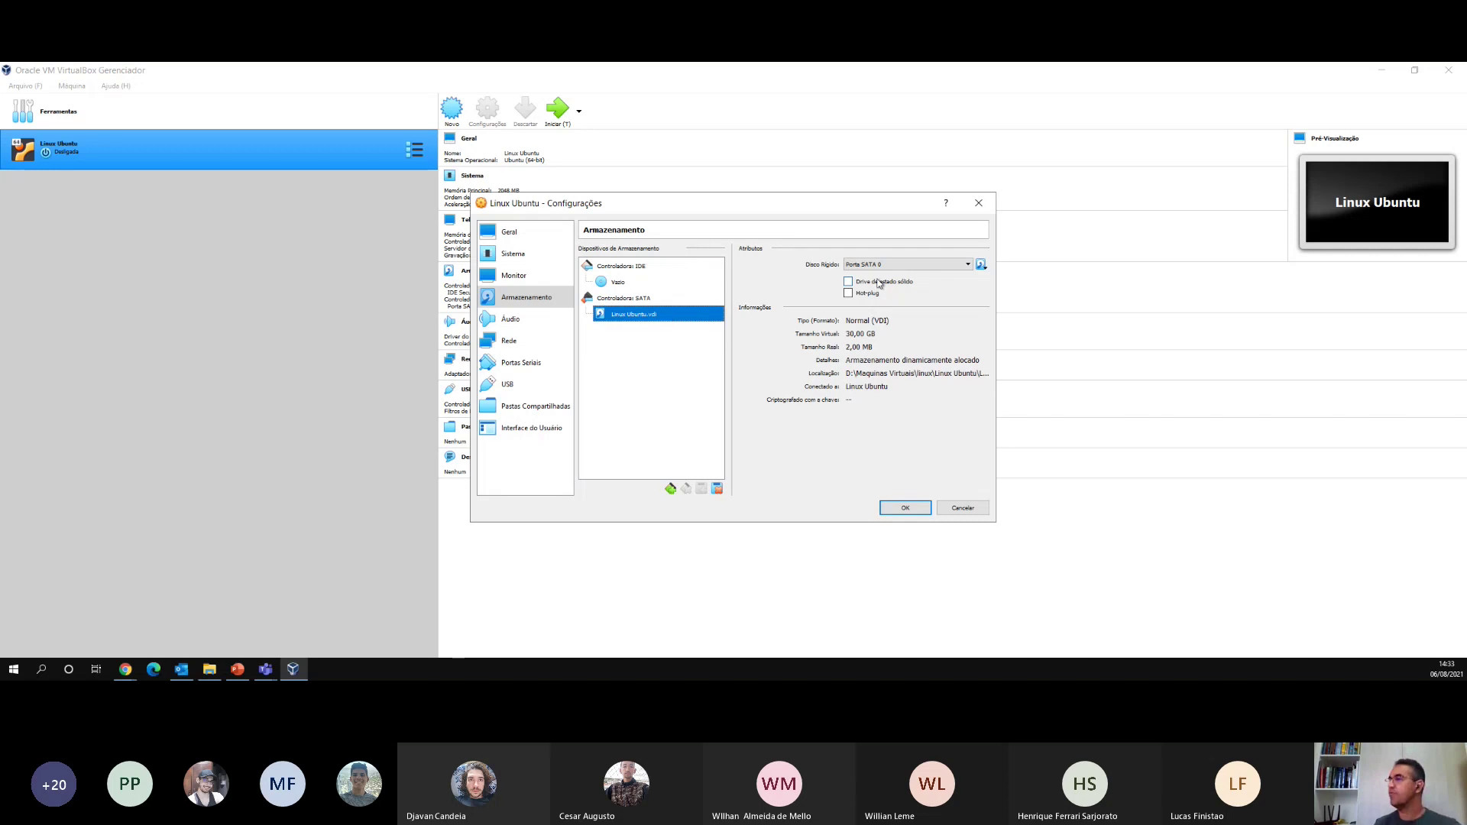
pyautogui.click(874, 296)
pyautogui.click(872, 297)
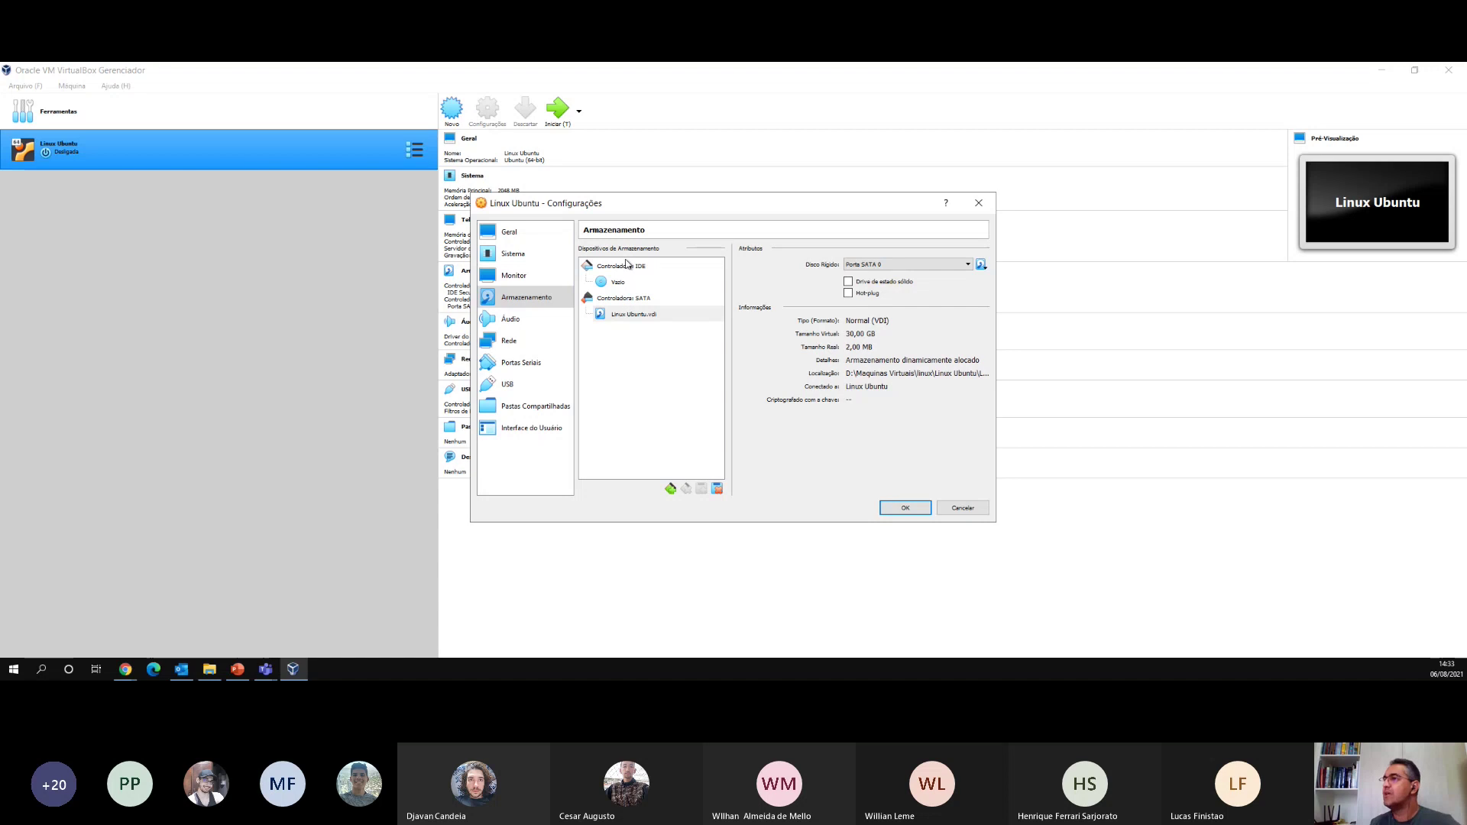
# - View the port assignments and disc source options available for the empty optical drive on the IDE controller
pyautogui.click(619, 284)
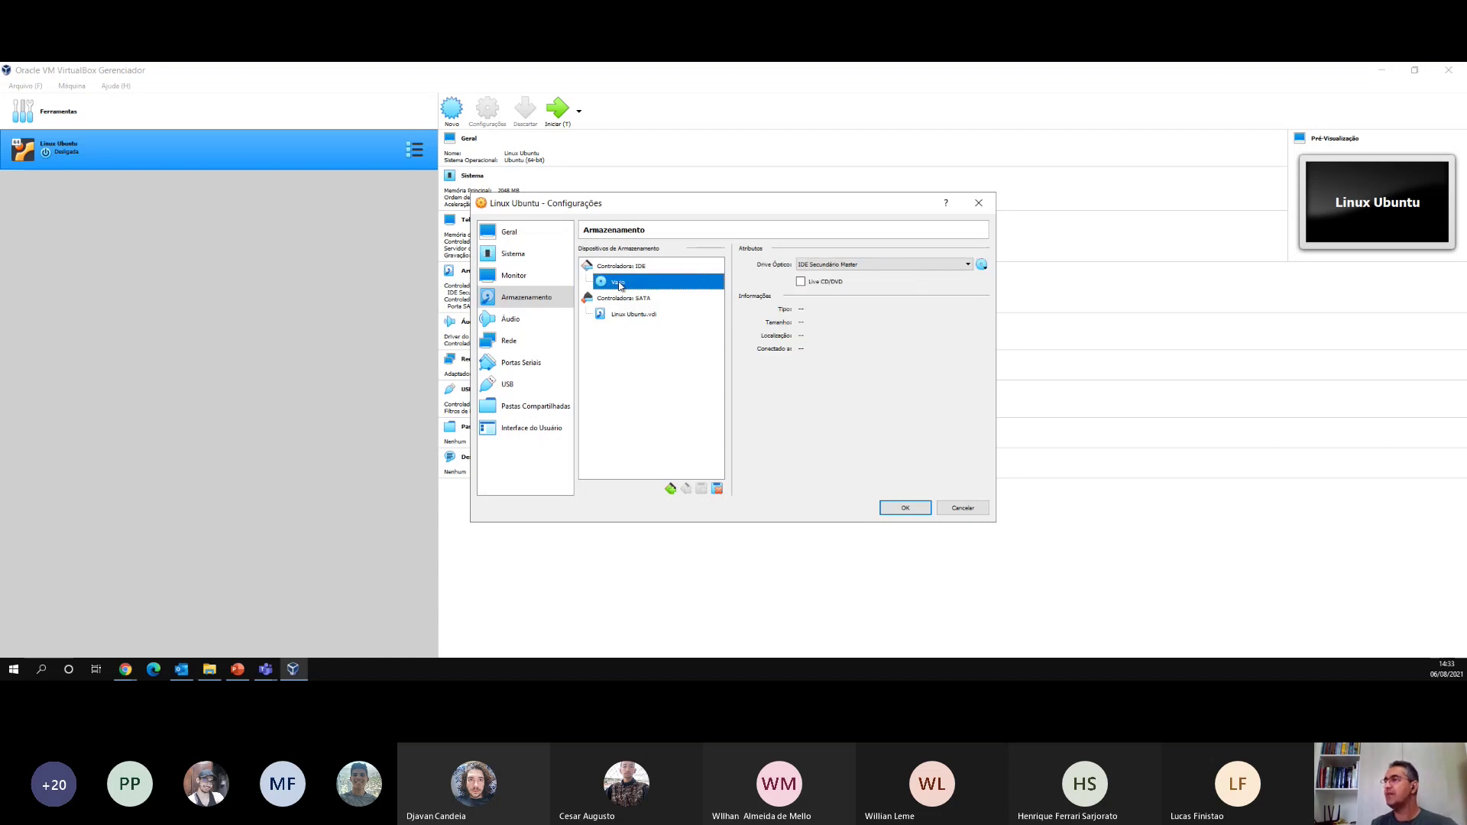
pyautogui.click(619, 285)
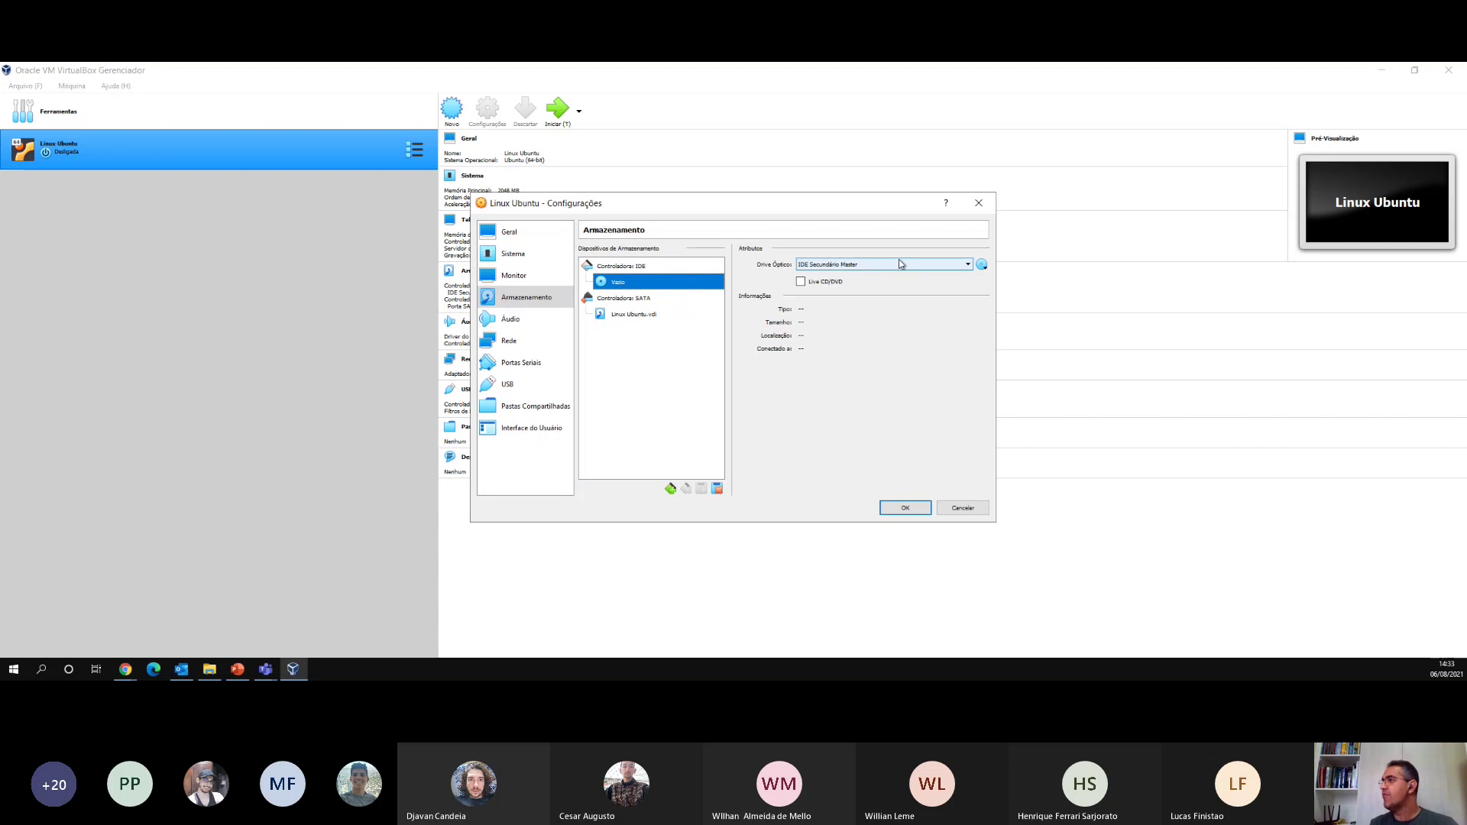
pyautogui.click(981, 268)
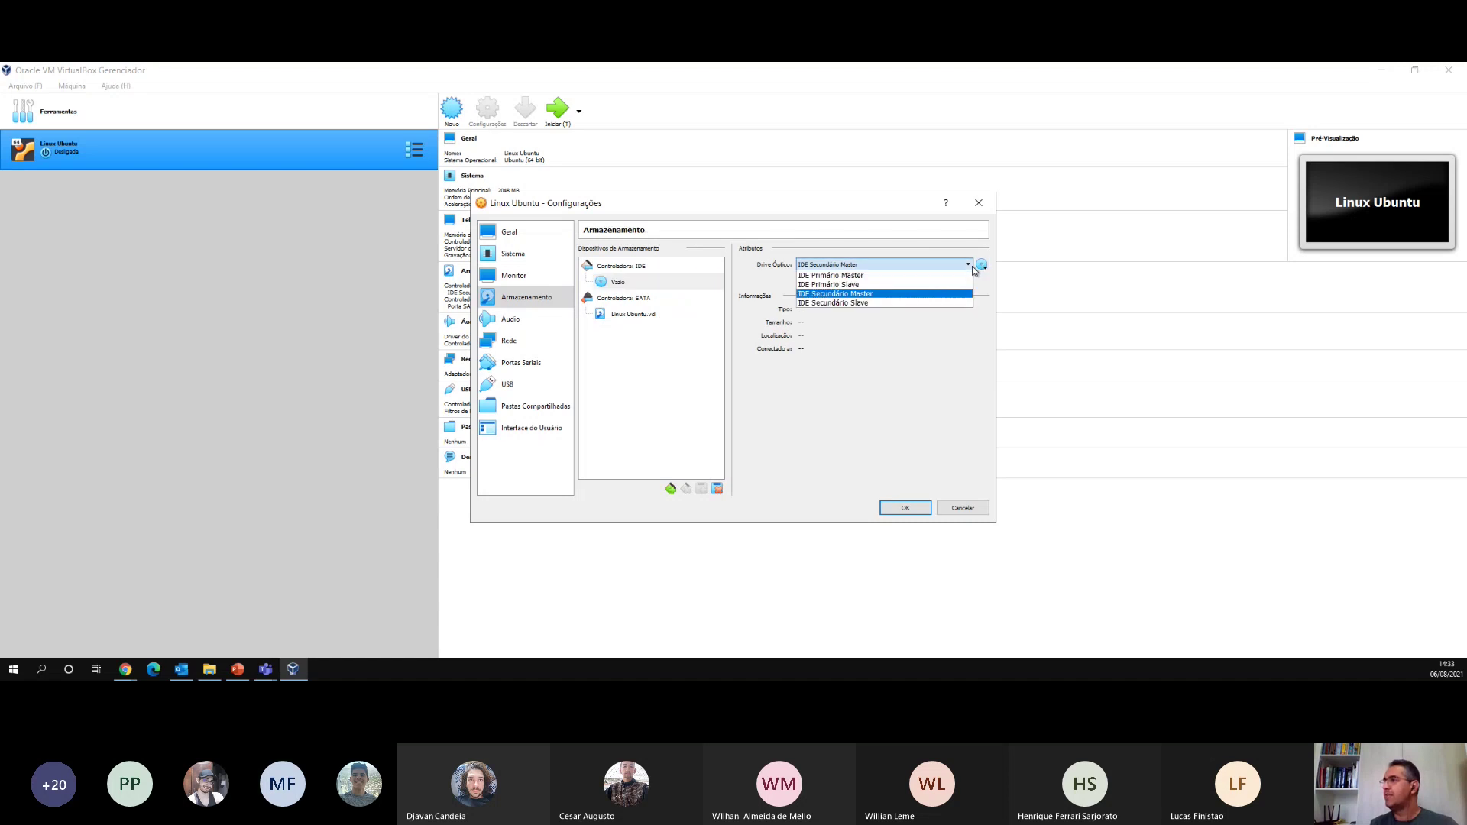
pyautogui.click(982, 267)
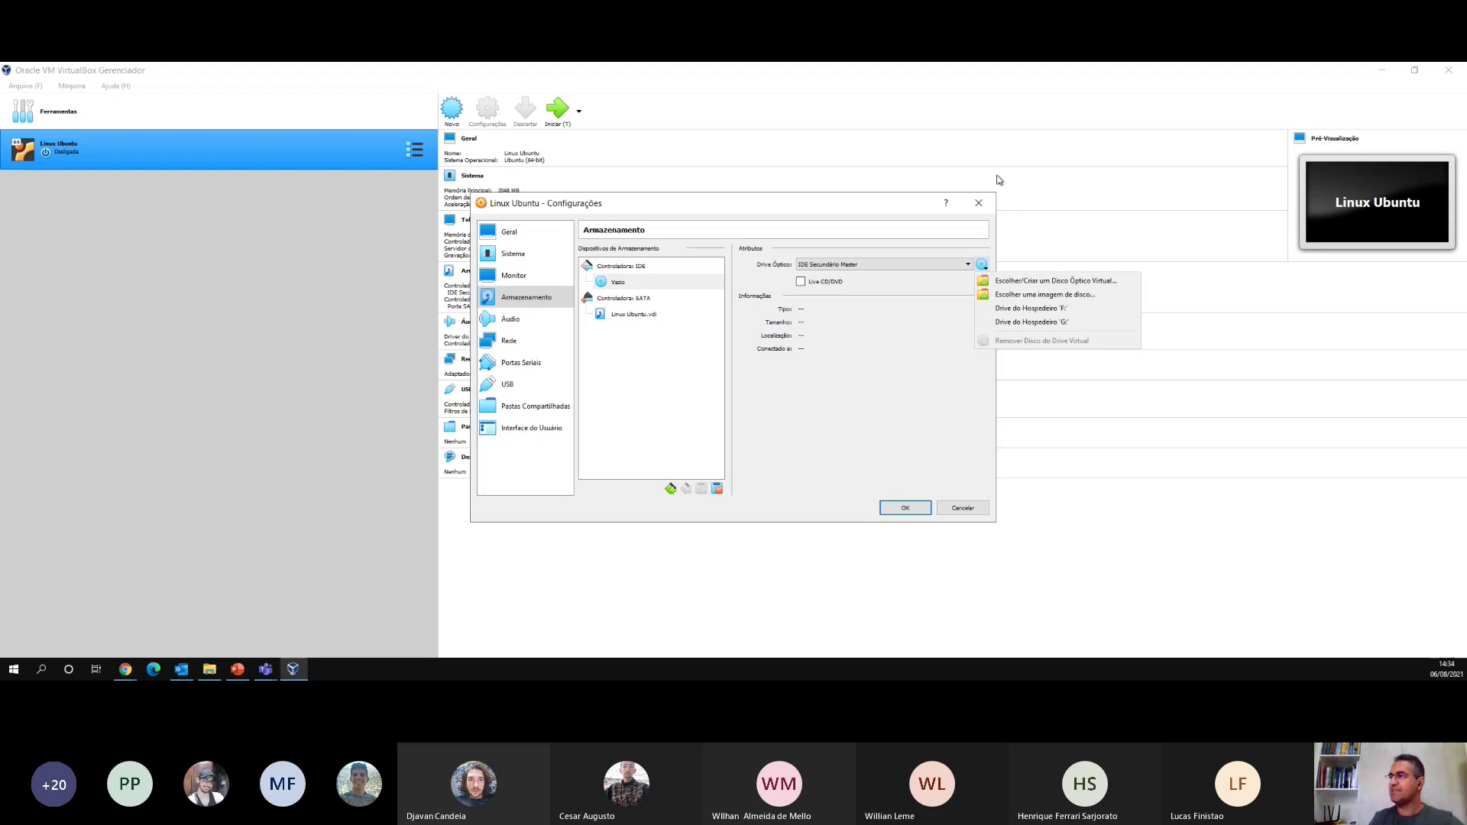
pyautogui.click(625, 284)
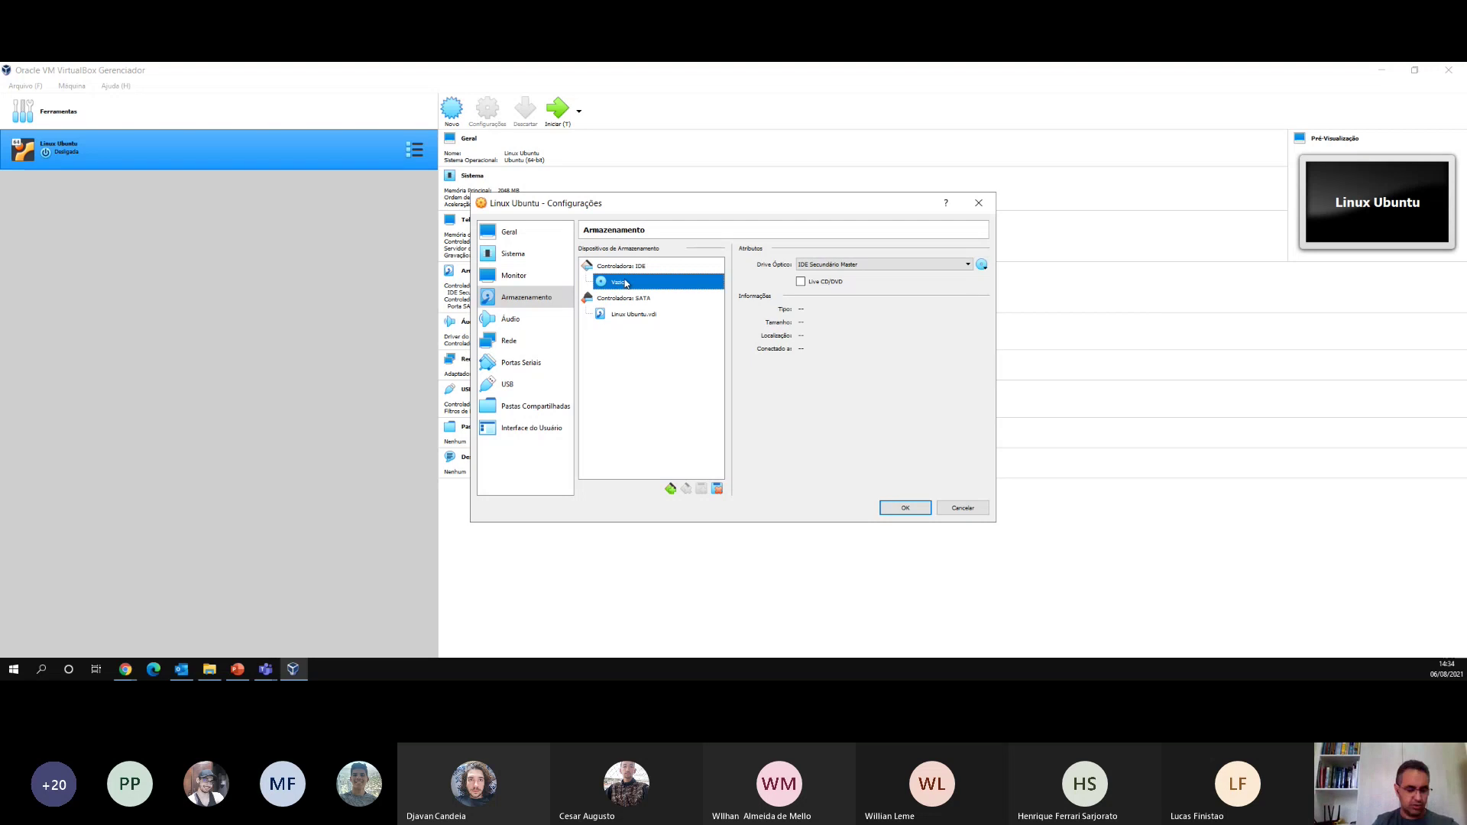
# - Attach the disk image ubuntu-20.04.2.0-desktop-amd64.iso from the Downloads folder to the empty IDE optical drive
pyautogui.click(983, 264)
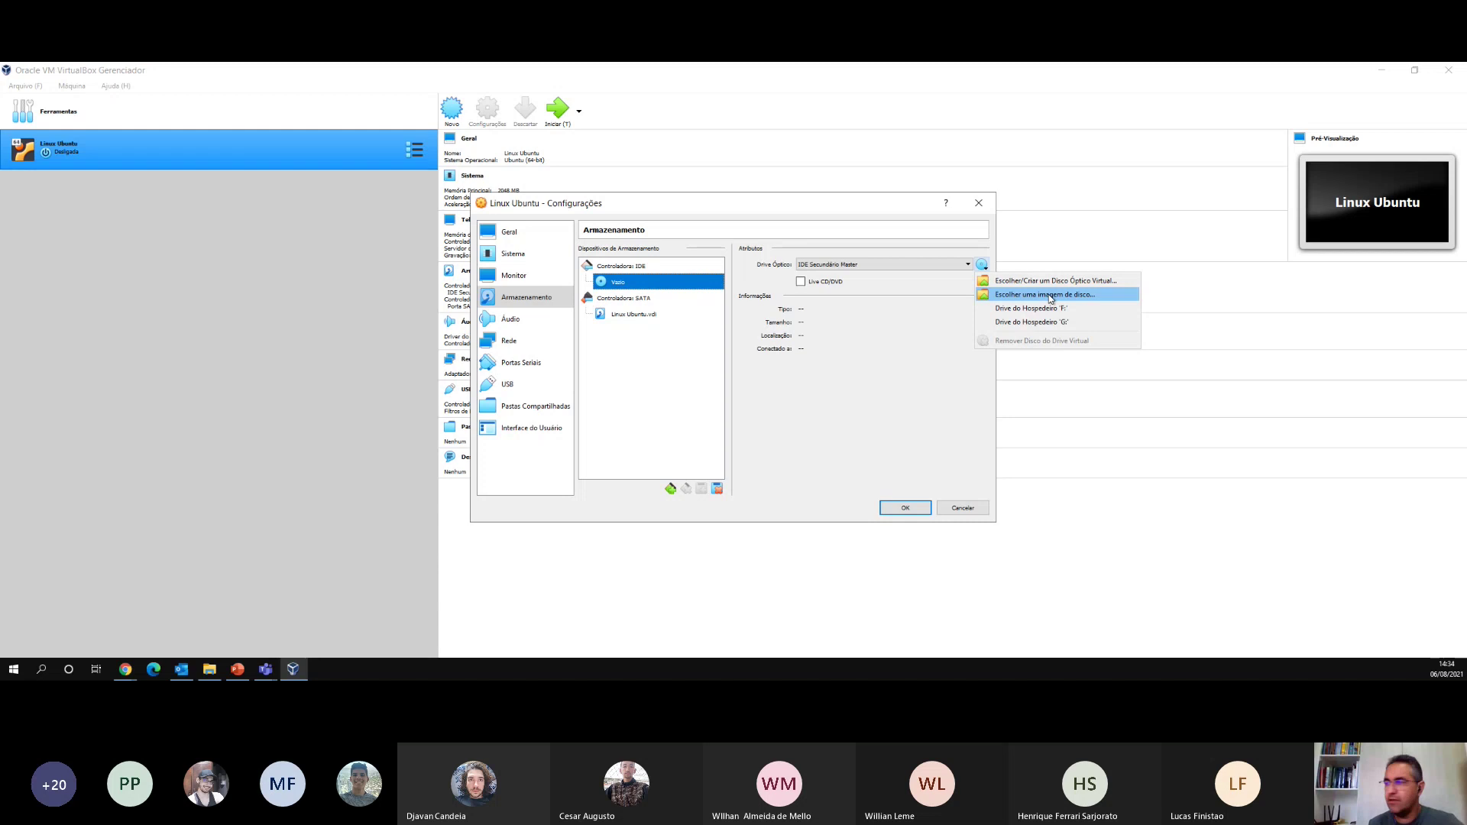
pyautogui.press('ctrl')
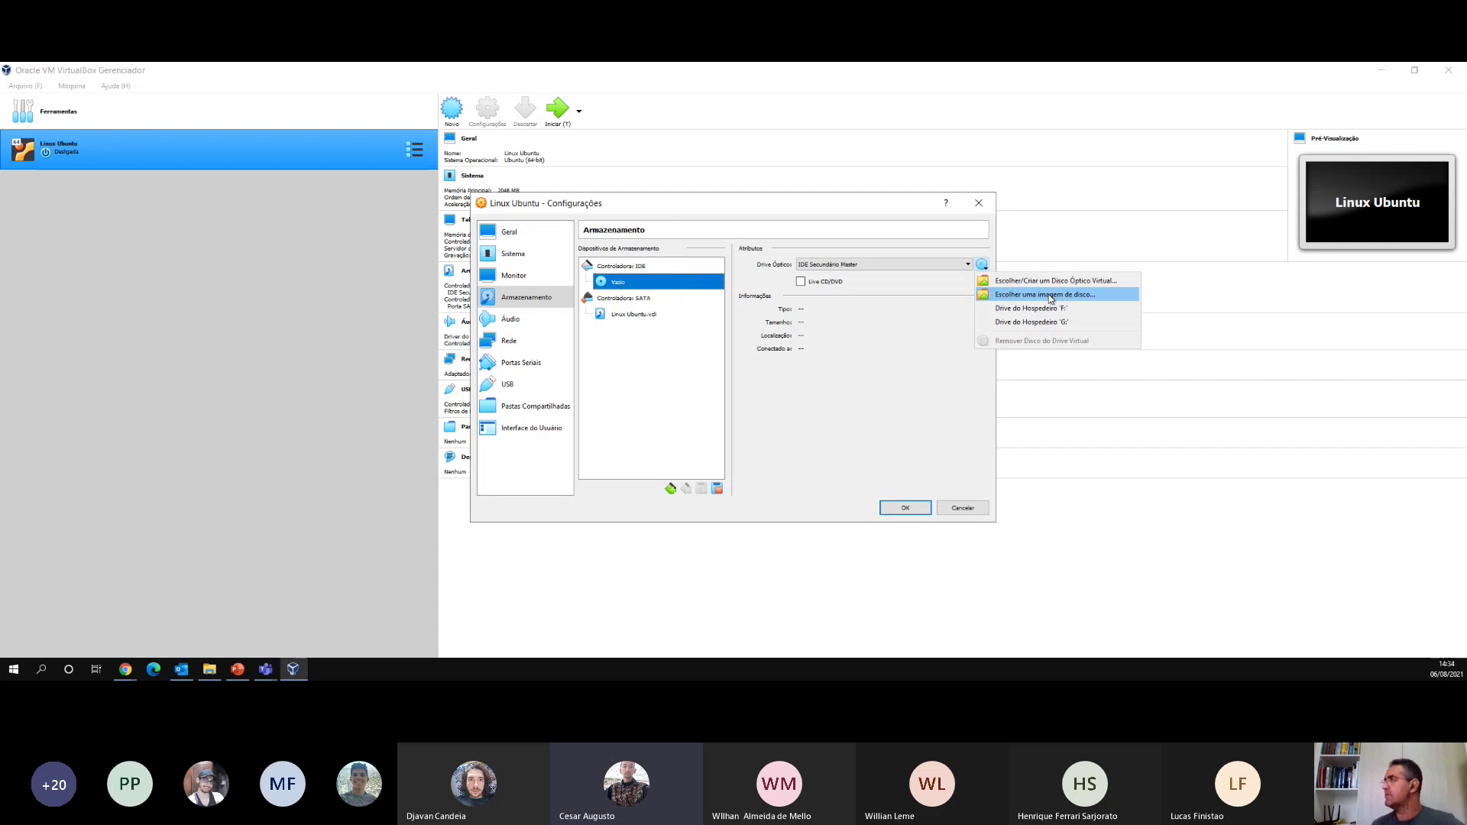
pyautogui.click(1050, 297)
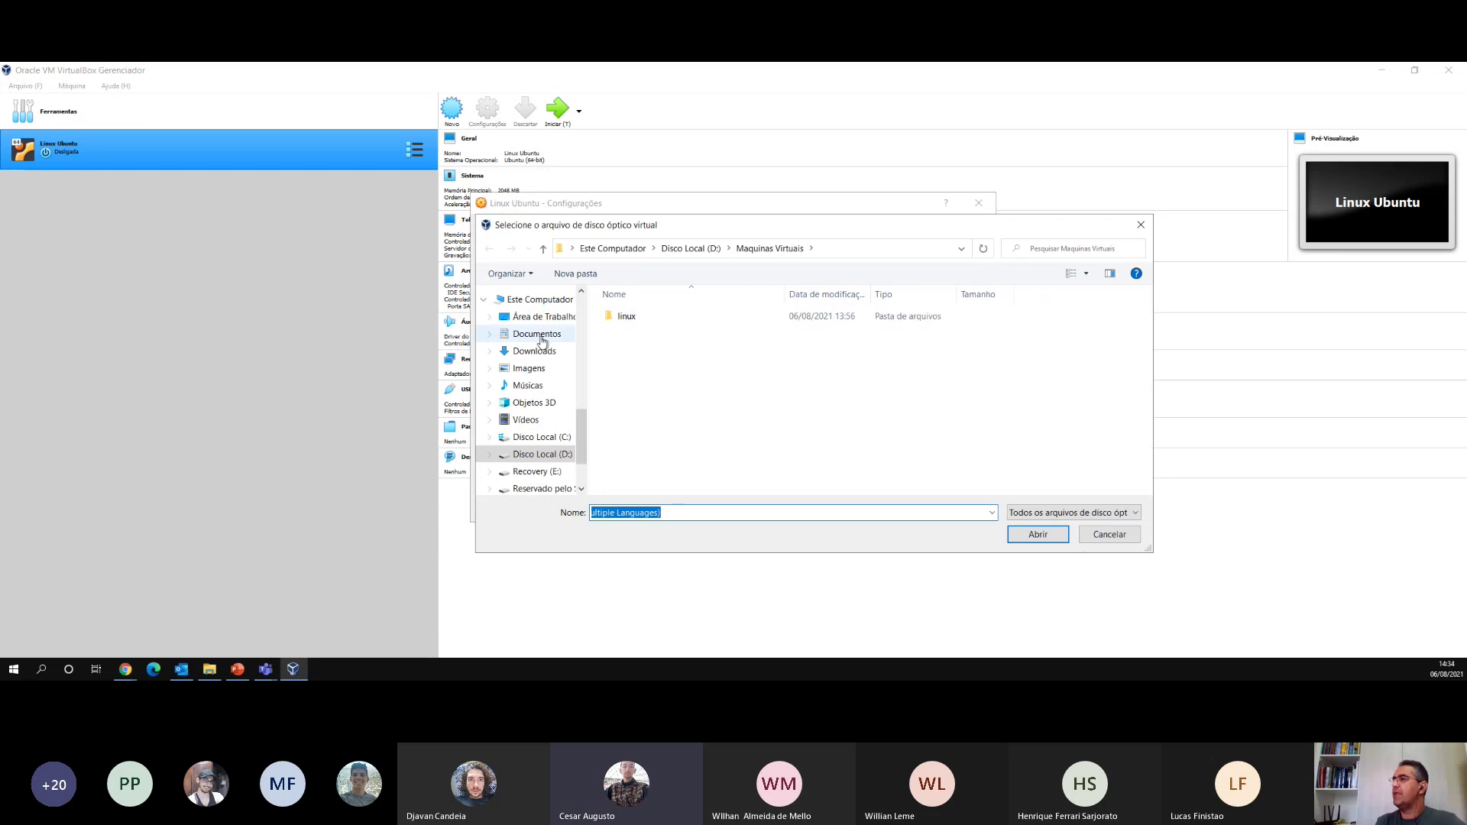
pyautogui.moveTo(581, 438)
pyautogui.mouseDown()
pyautogui.moveTo(581, 403)
pyautogui.moveTo(578, 429)
pyautogui.mouseUp()
pyautogui.click(535, 367)
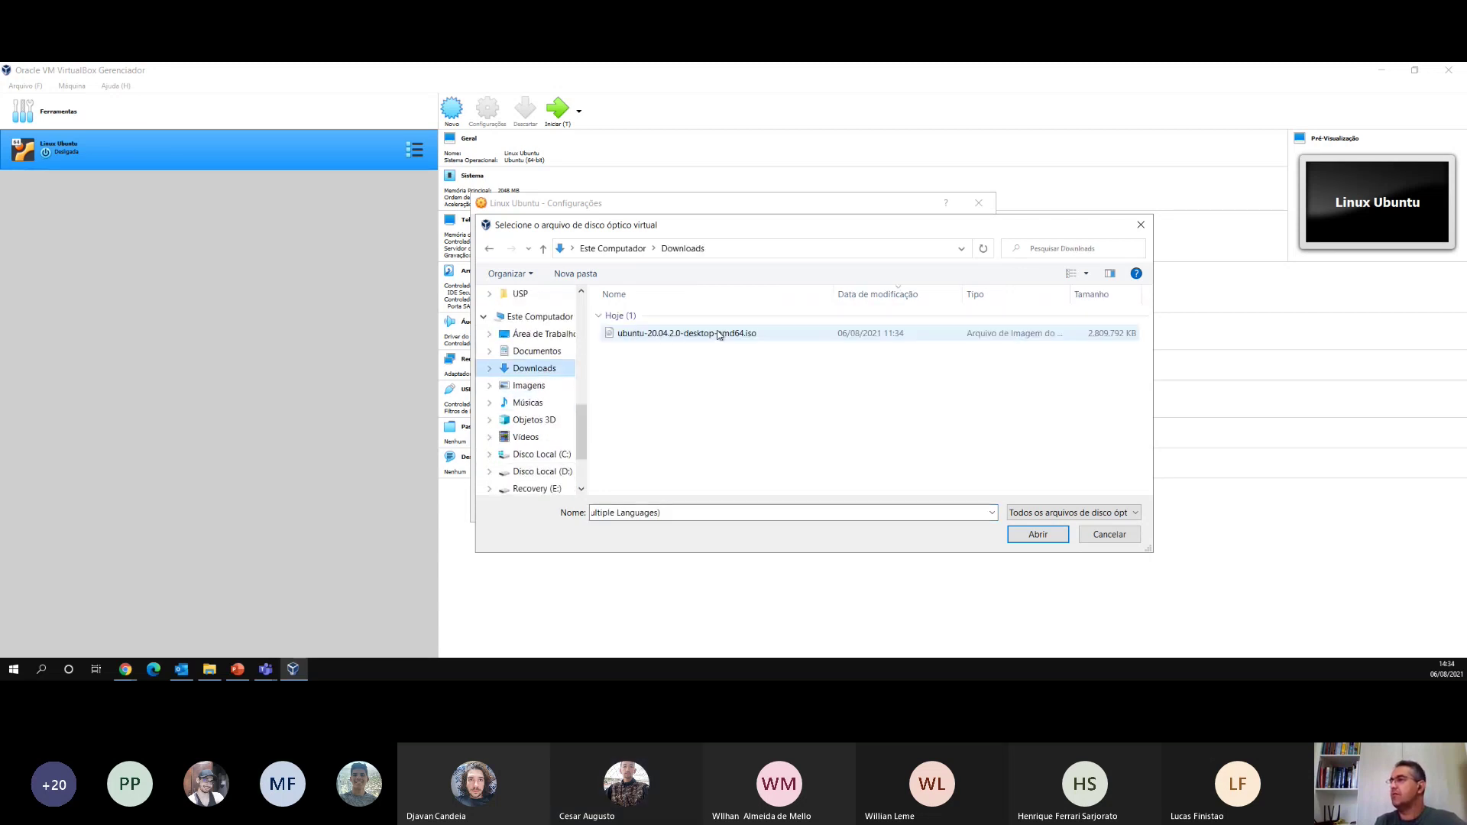
pyautogui.click(670, 337)
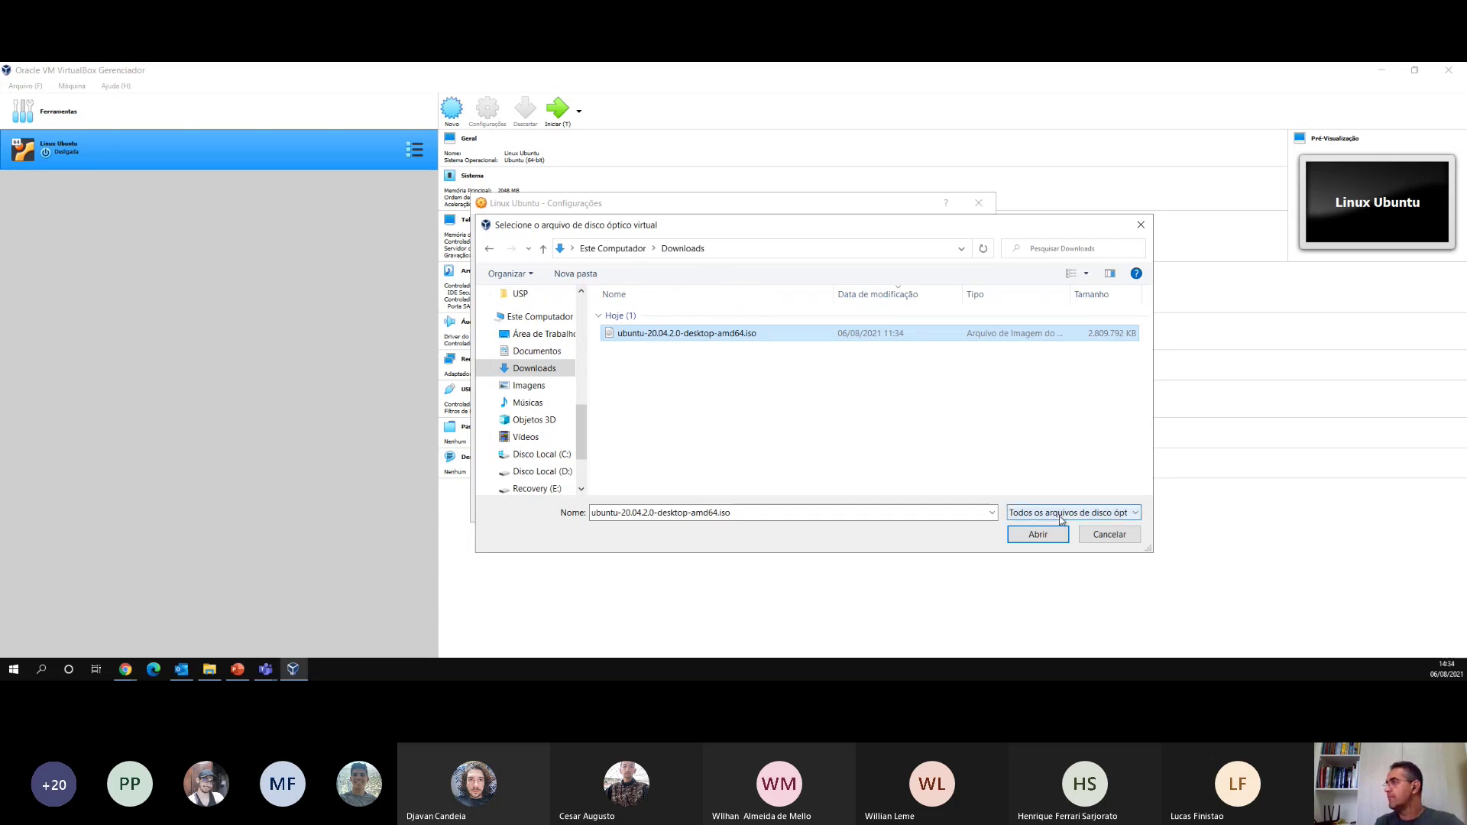
pyautogui.click(1039, 535)
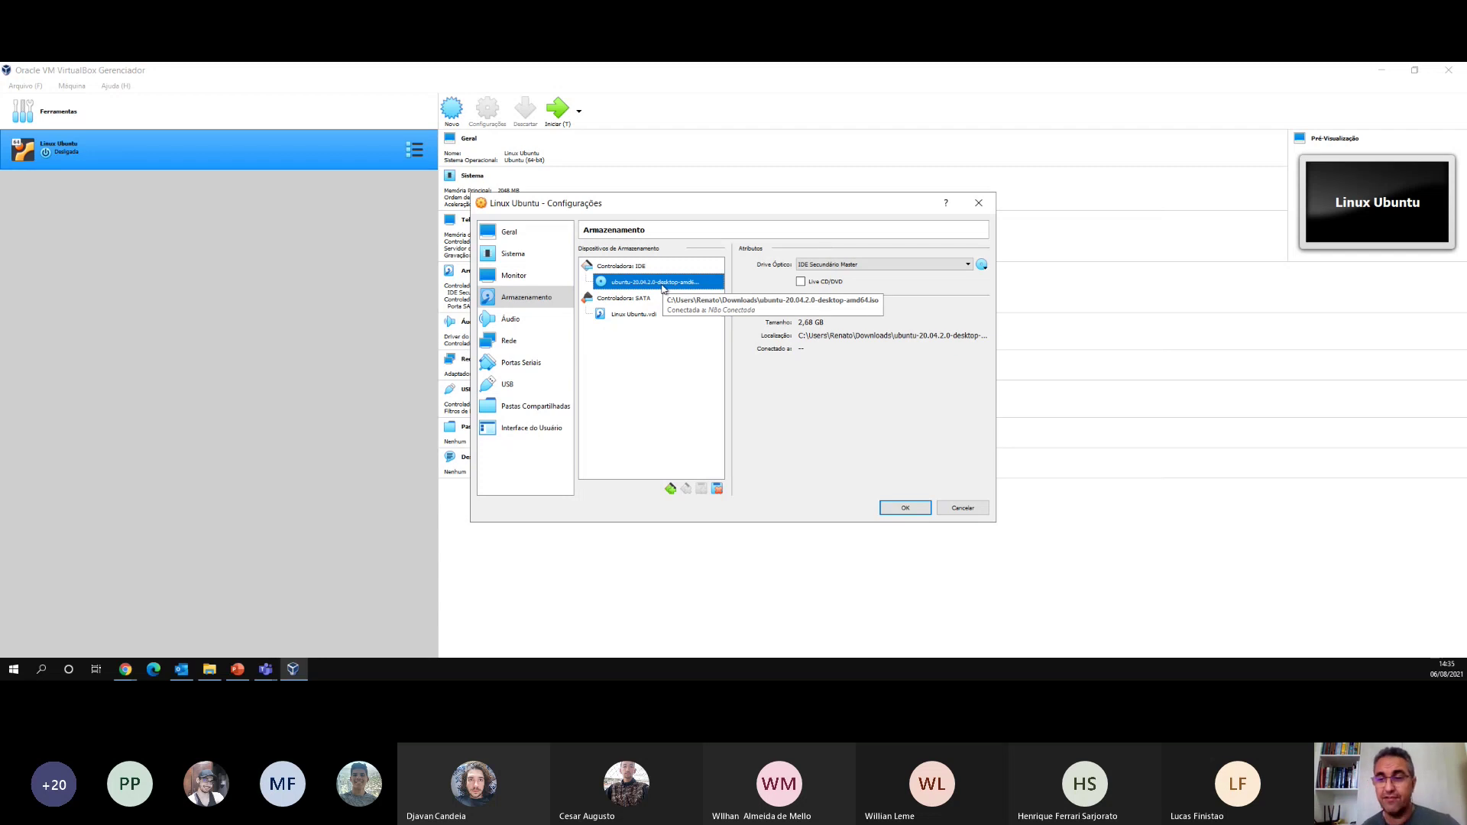
# - Examine the audio settings, including the host driver choices, audio controller choices and the audio input option
pyautogui.click(518, 324)
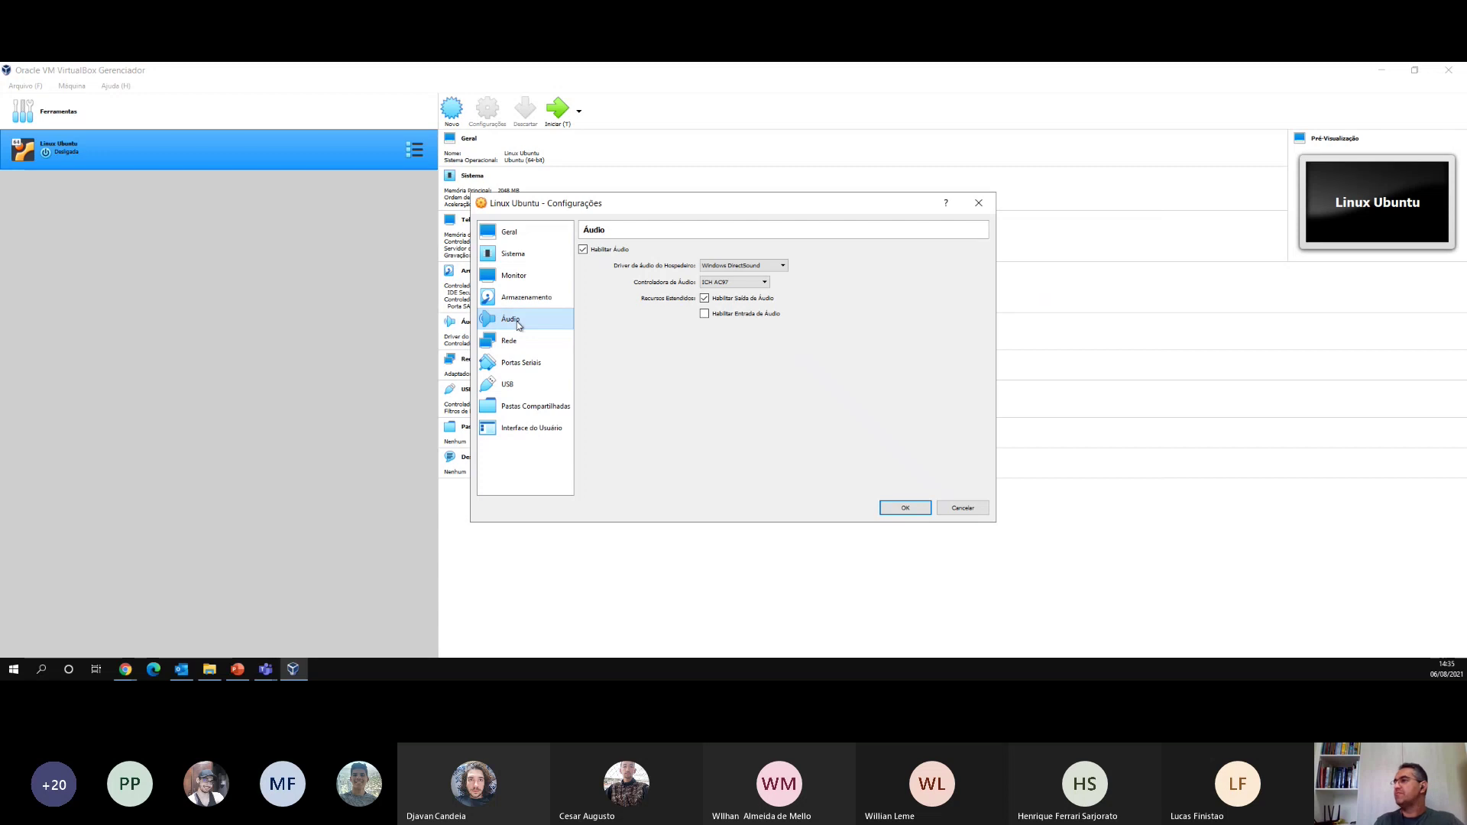
pyautogui.click(785, 267)
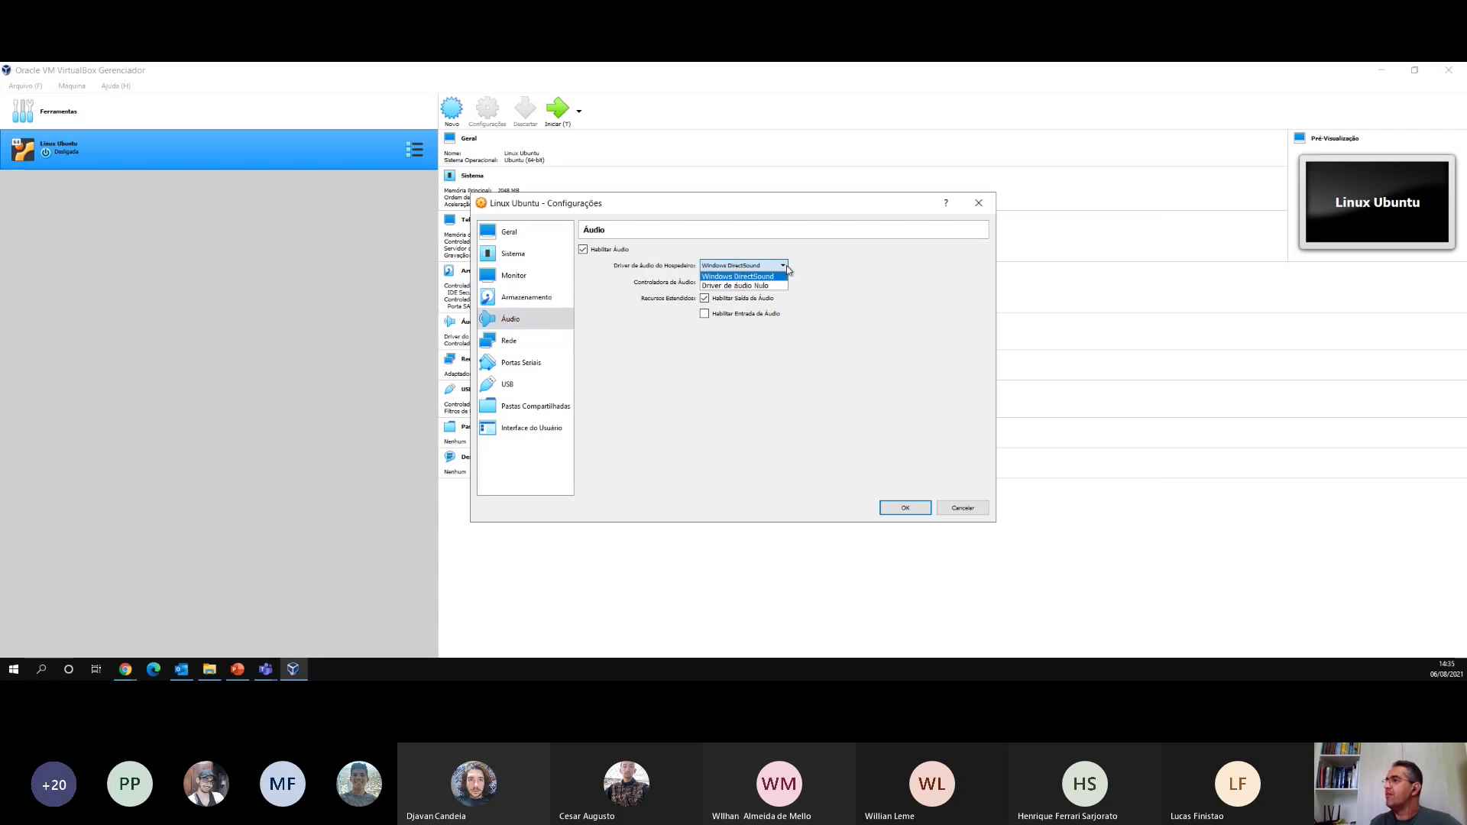
pyautogui.click(785, 267)
pyautogui.click(764, 283)
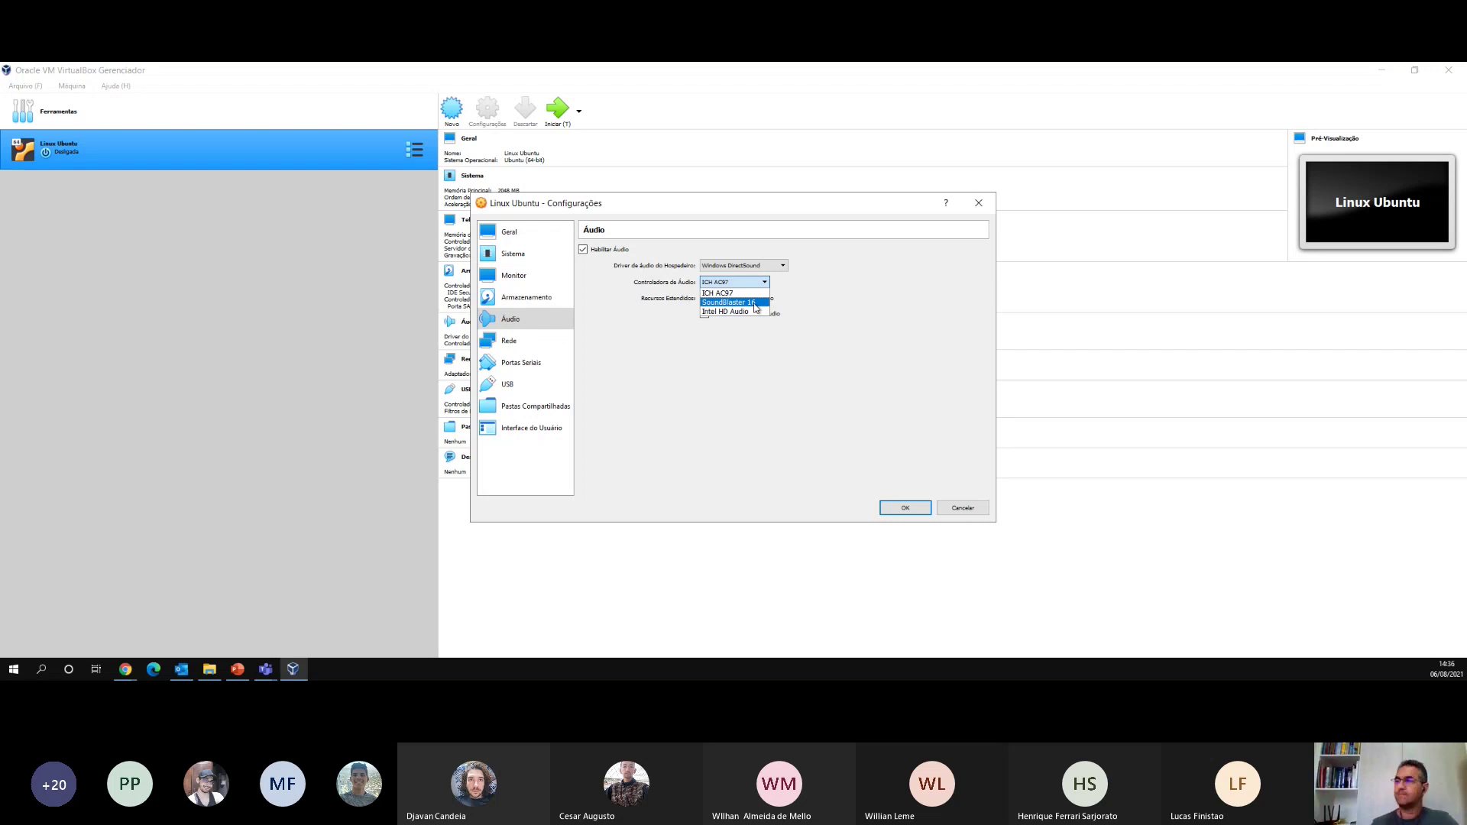
pyautogui.press('Escape')
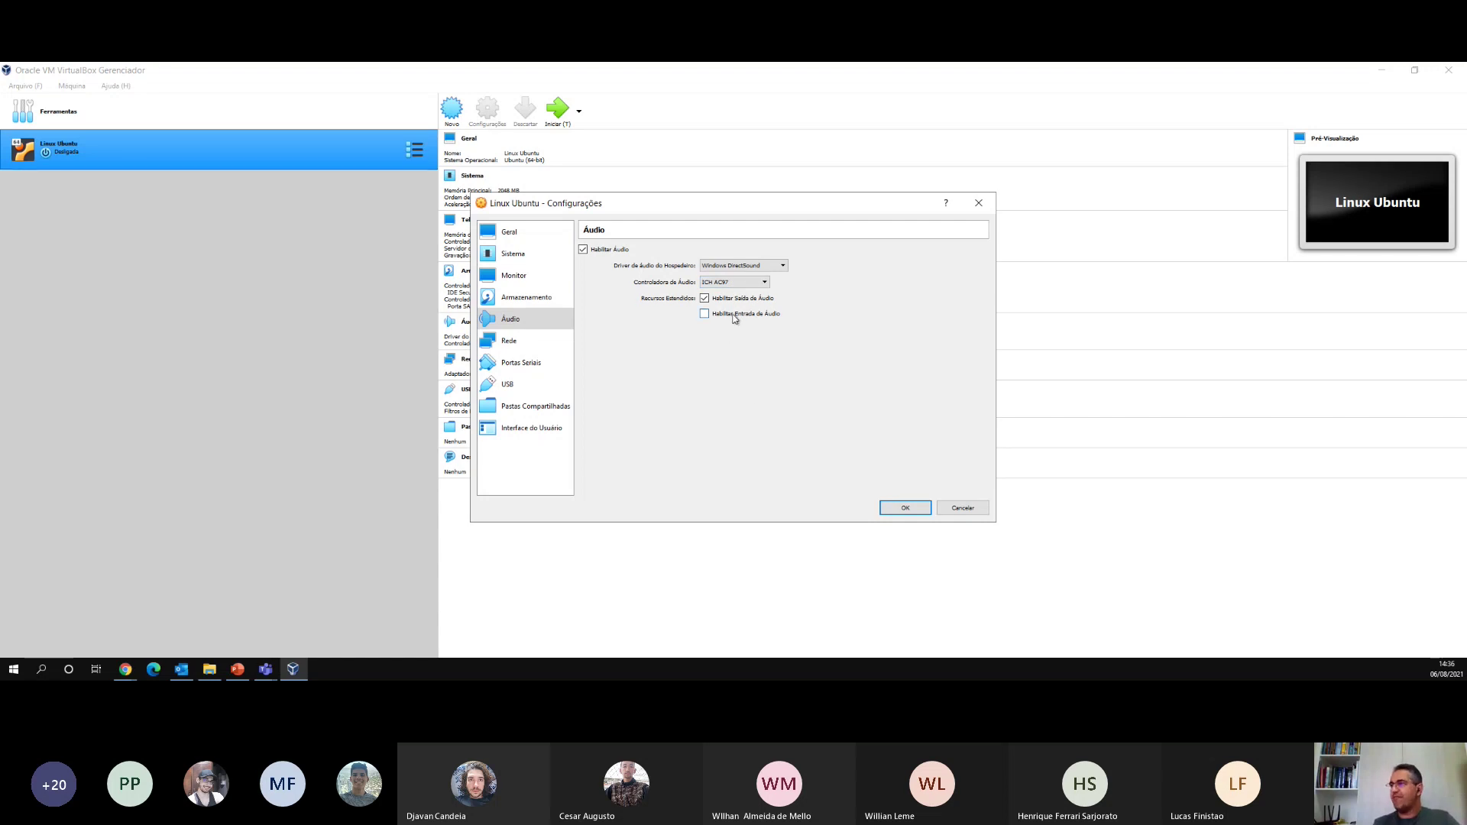
pyautogui.moveTo(735, 319)
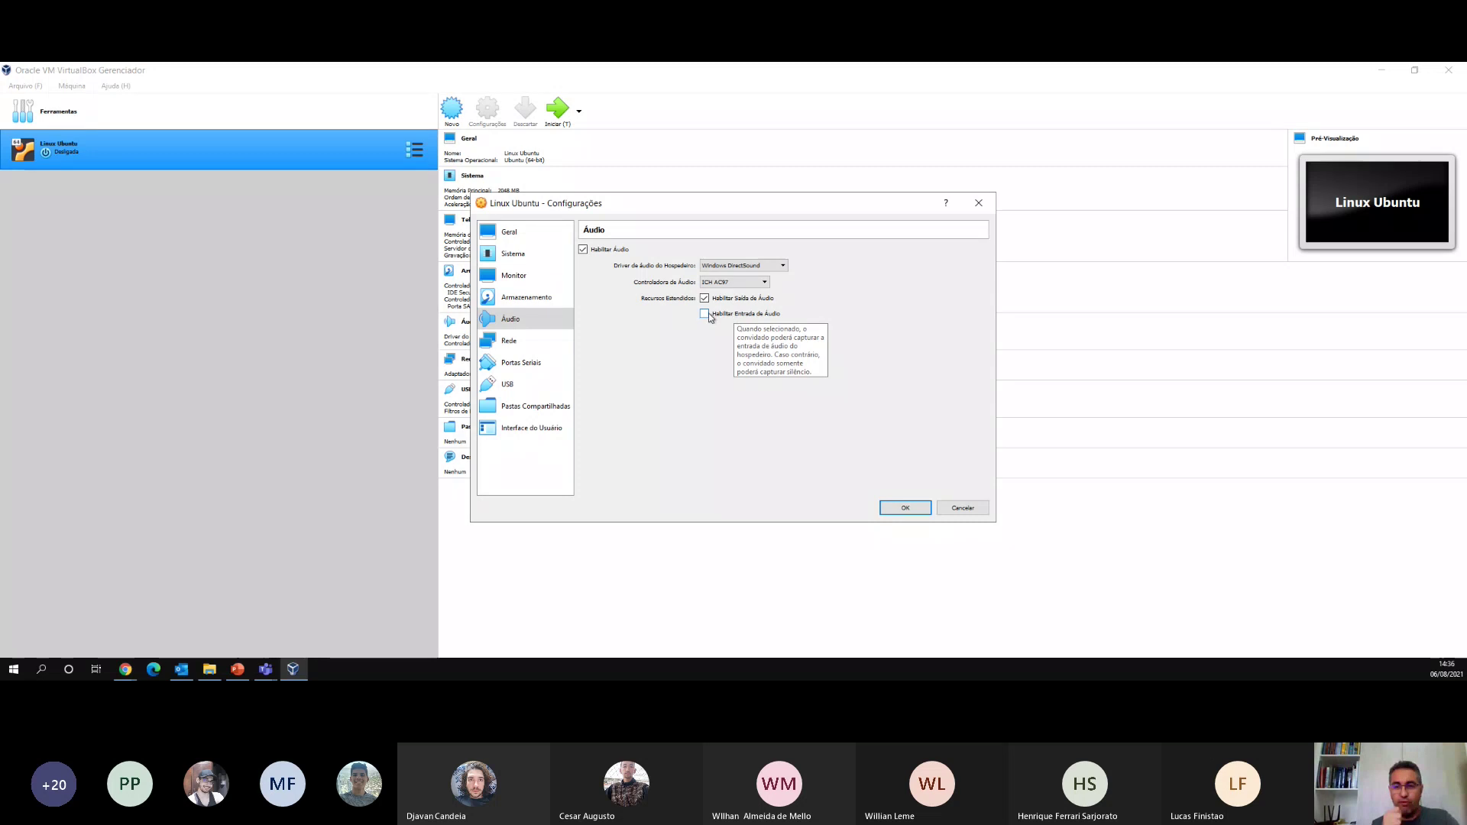
pyautogui.press('ctrl')
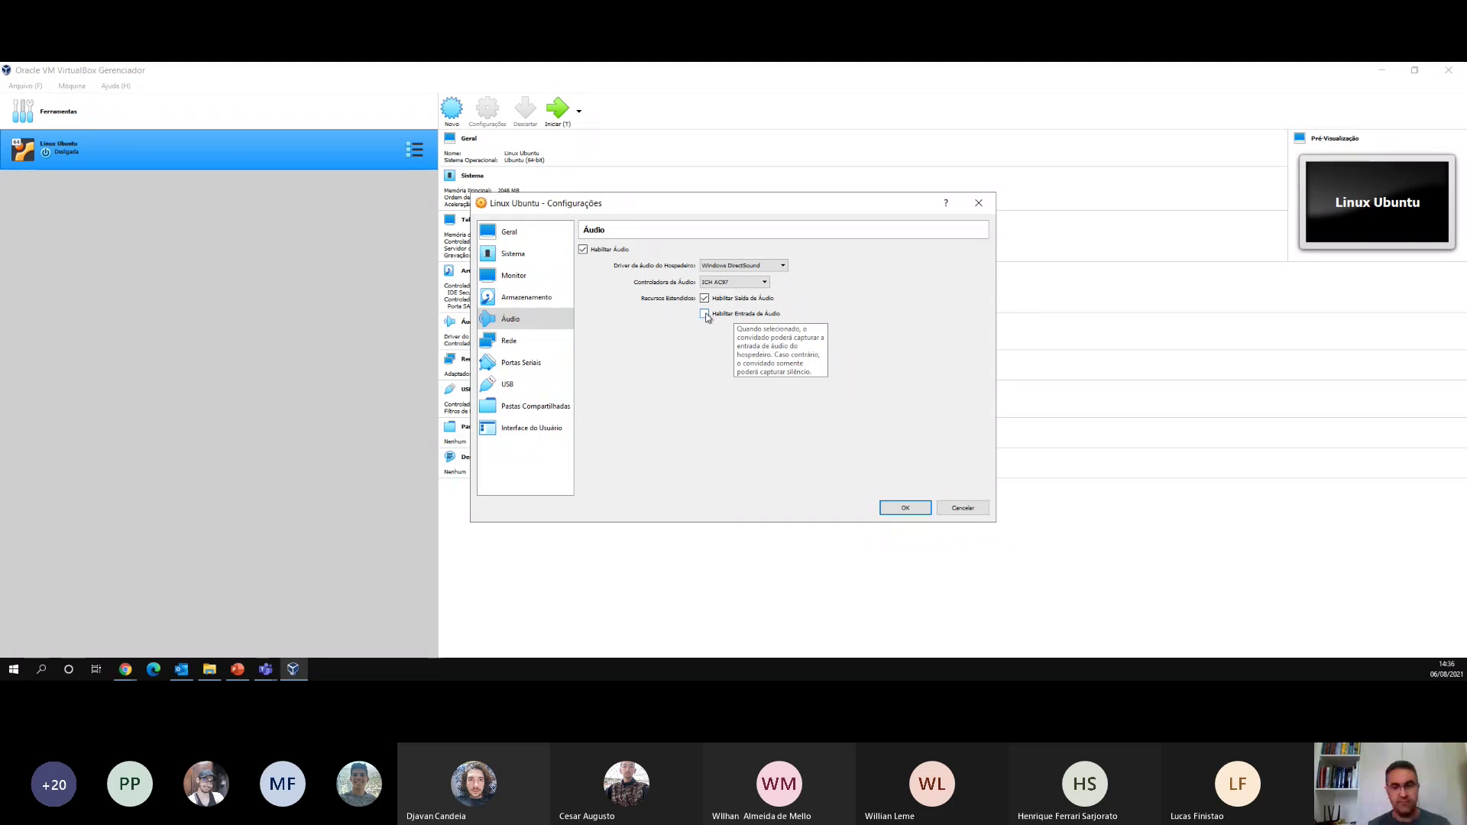
pyautogui.press('ctrl')
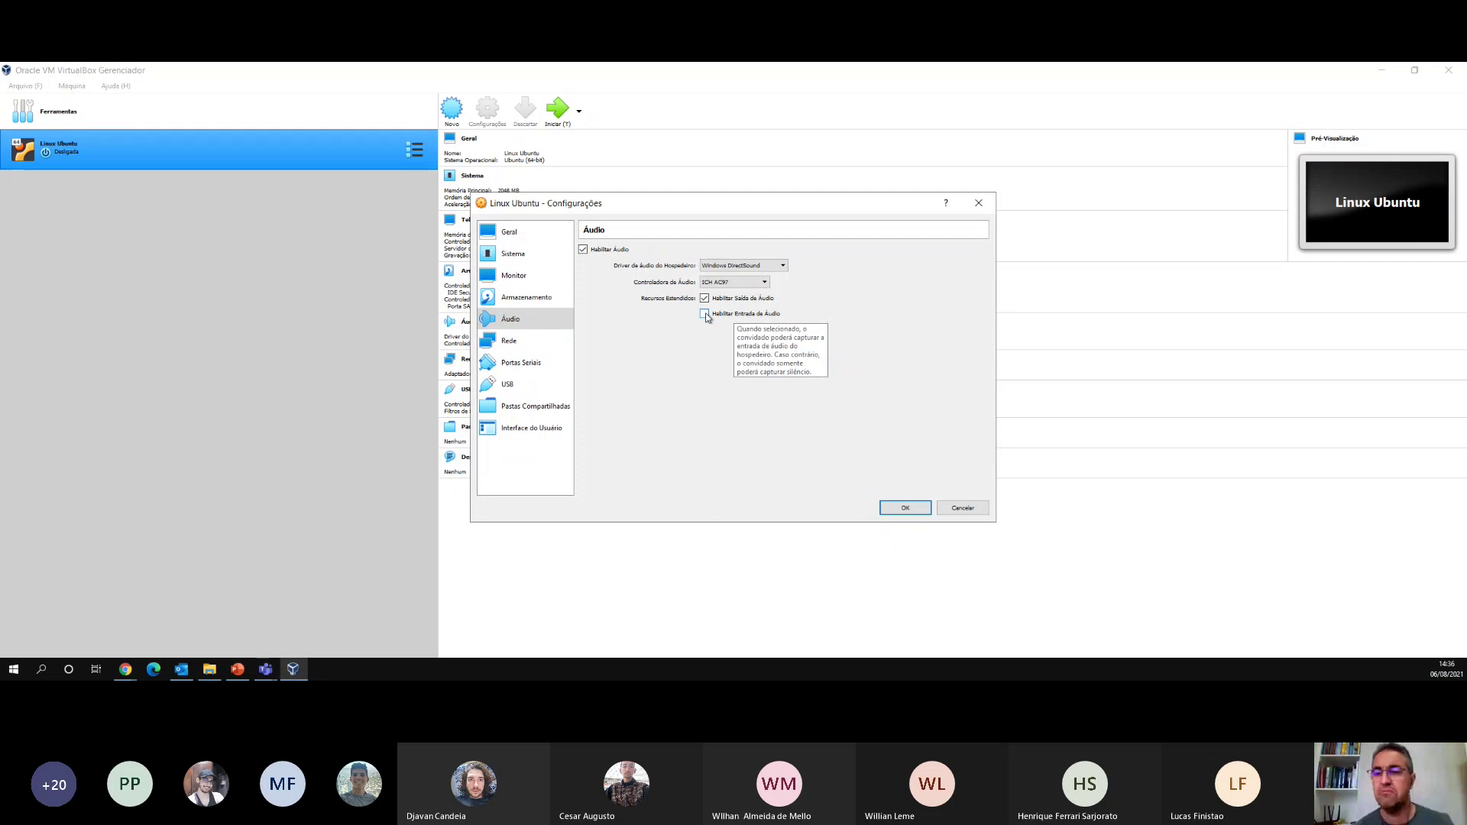
pyautogui.press('ctrl')
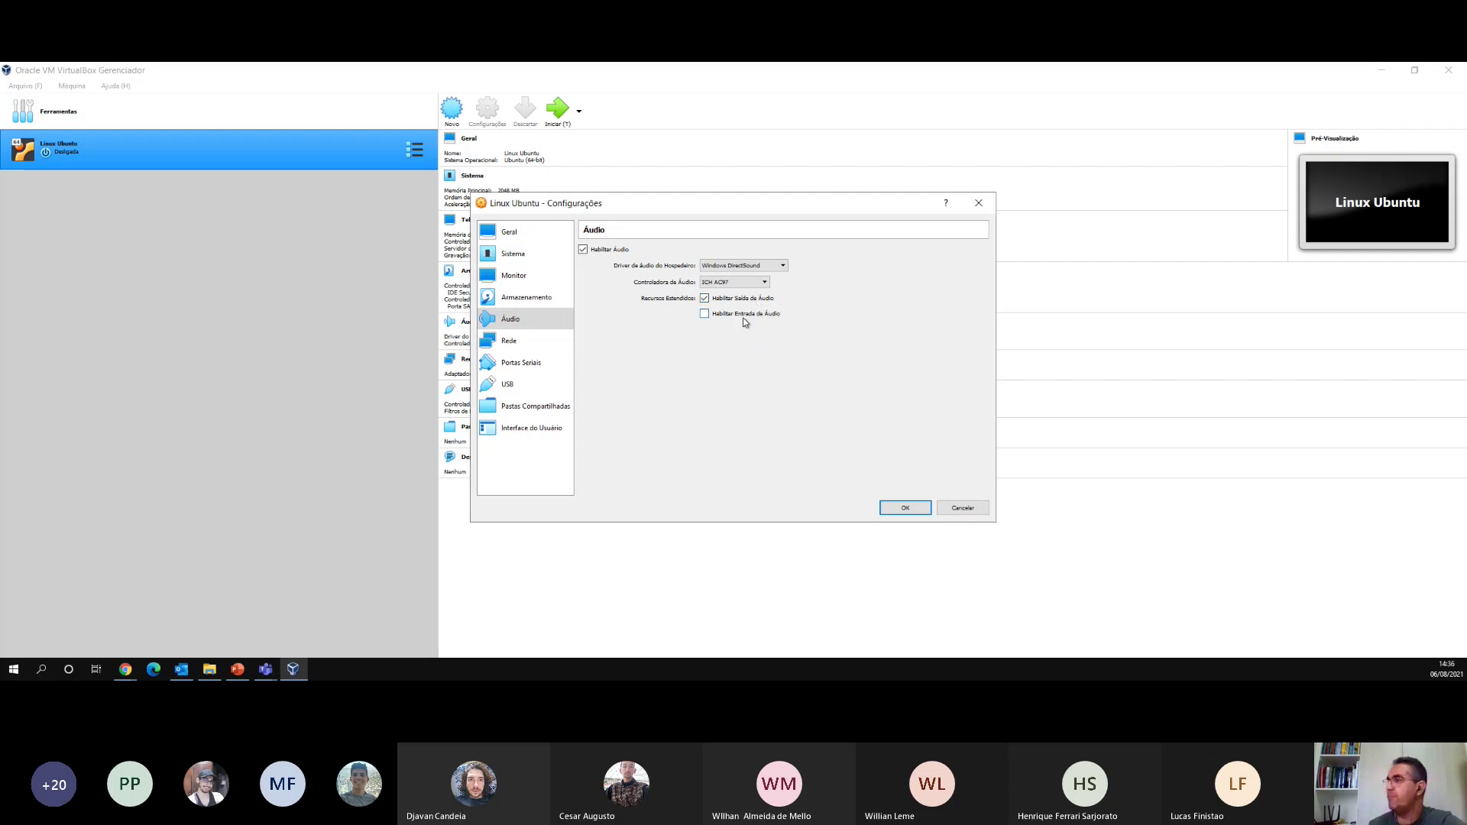
# - Review the network settings of adapters 1 through 4 and return to Adapter 1
pyautogui.click(515, 342)
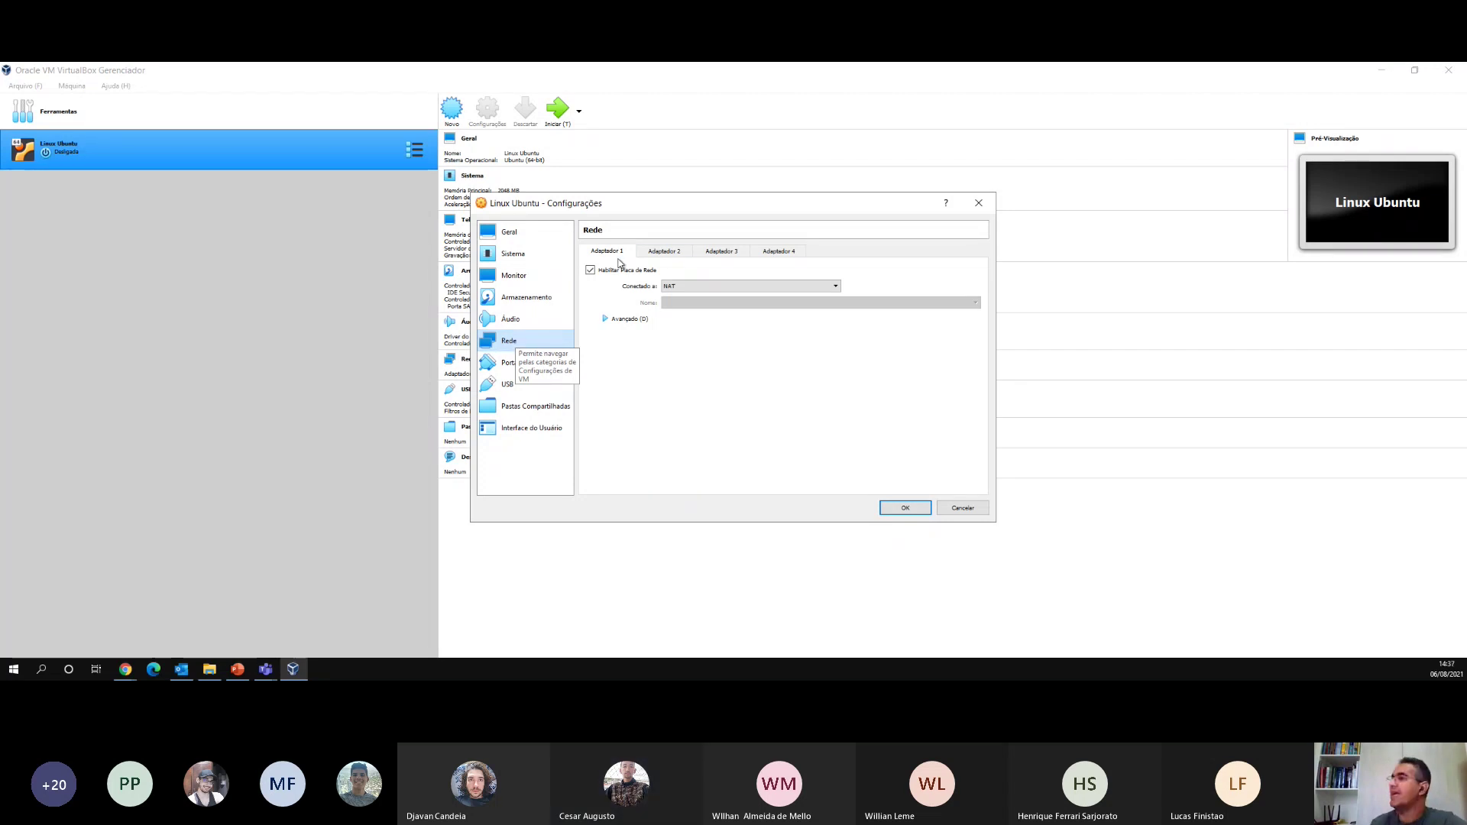
pyautogui.click(664, 253)
pyautogui.click(717, 253)
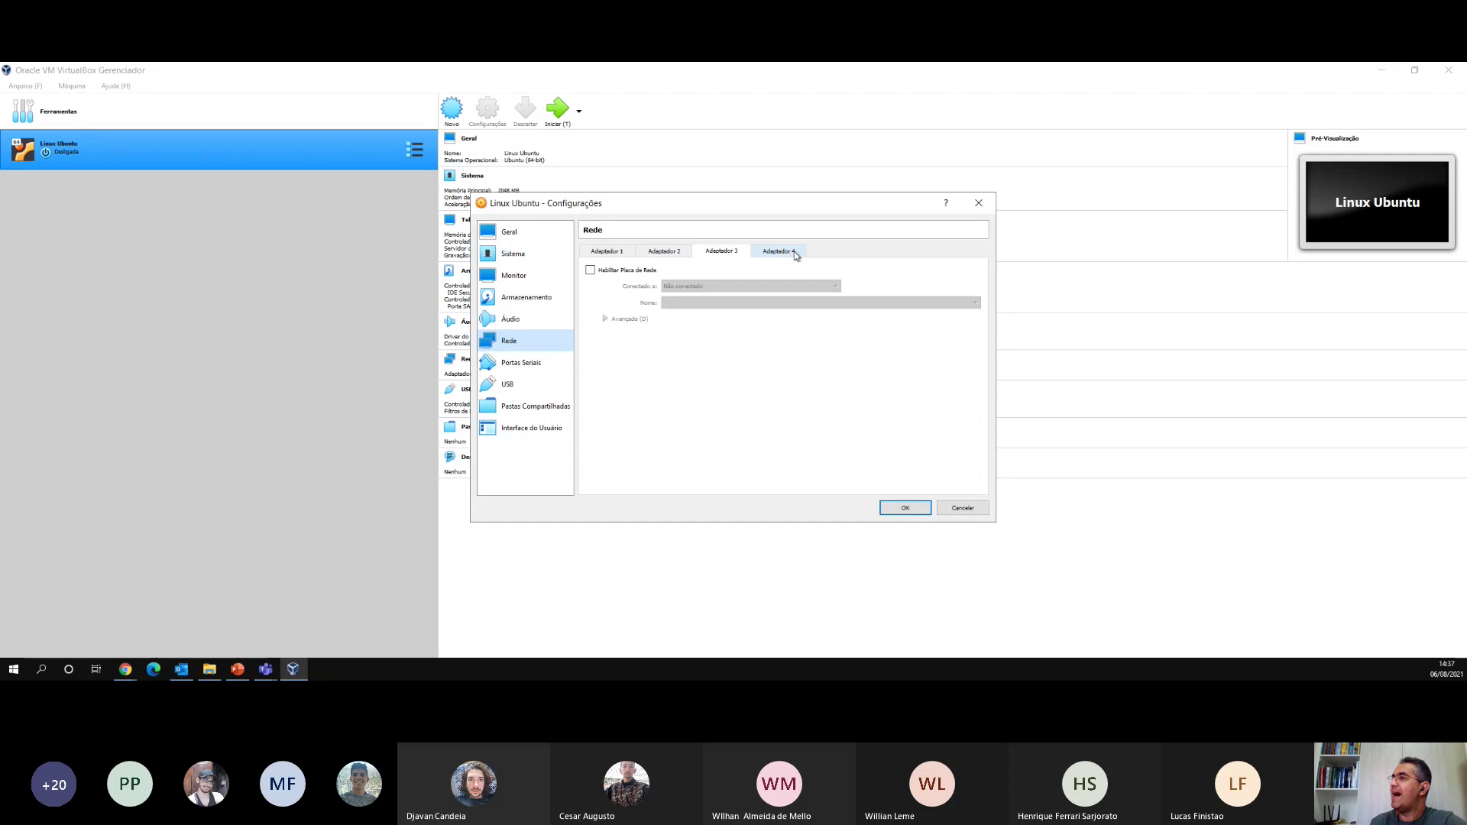
pyautogui.click(791, 251)
pyautogui.click(605, 253)
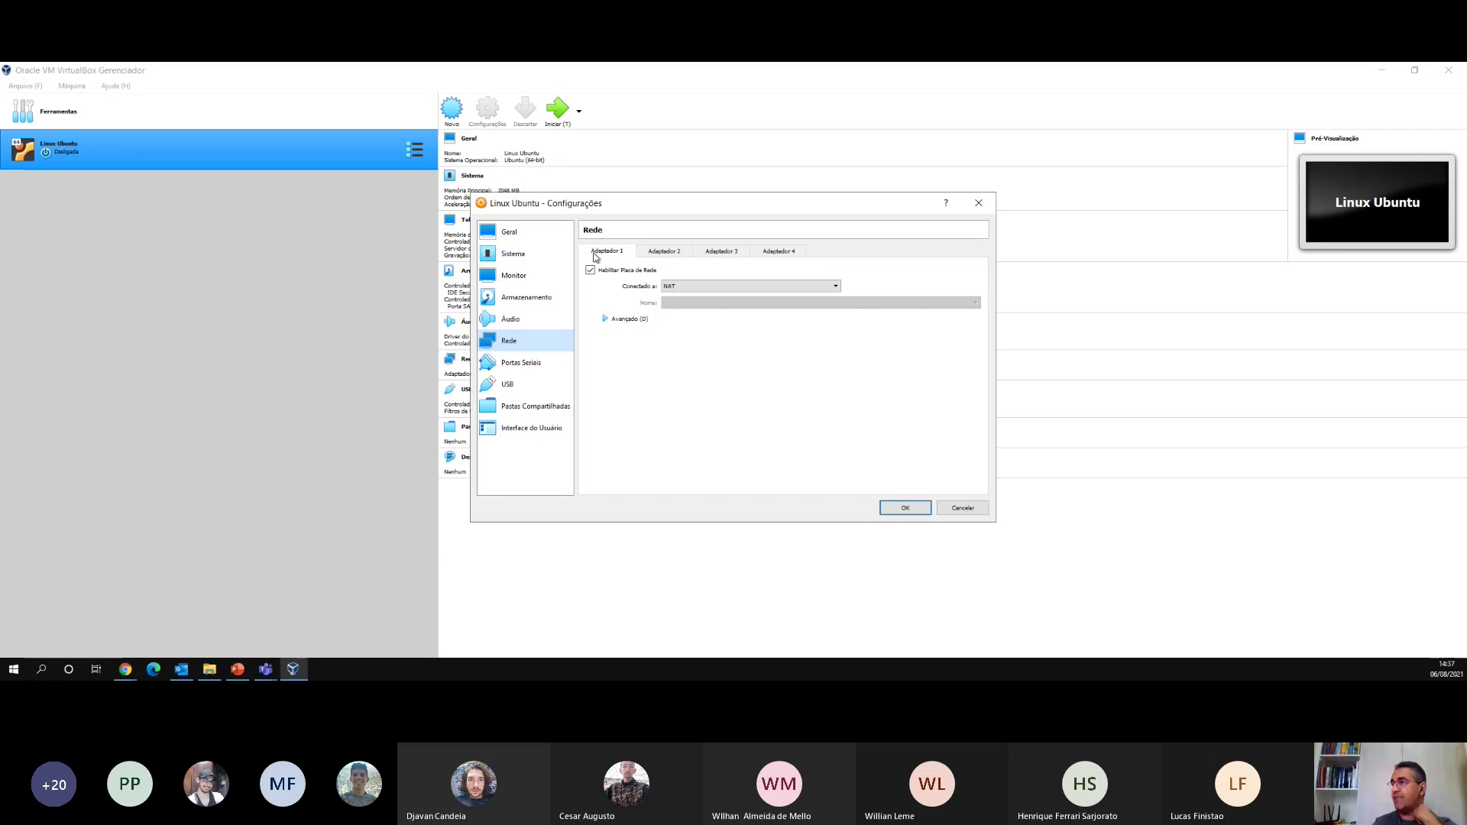
# - Examine the network attachment modes available for Adapter 1, such as NAT, bridged, internal network and host-only
pyautogui.click(690, 287)
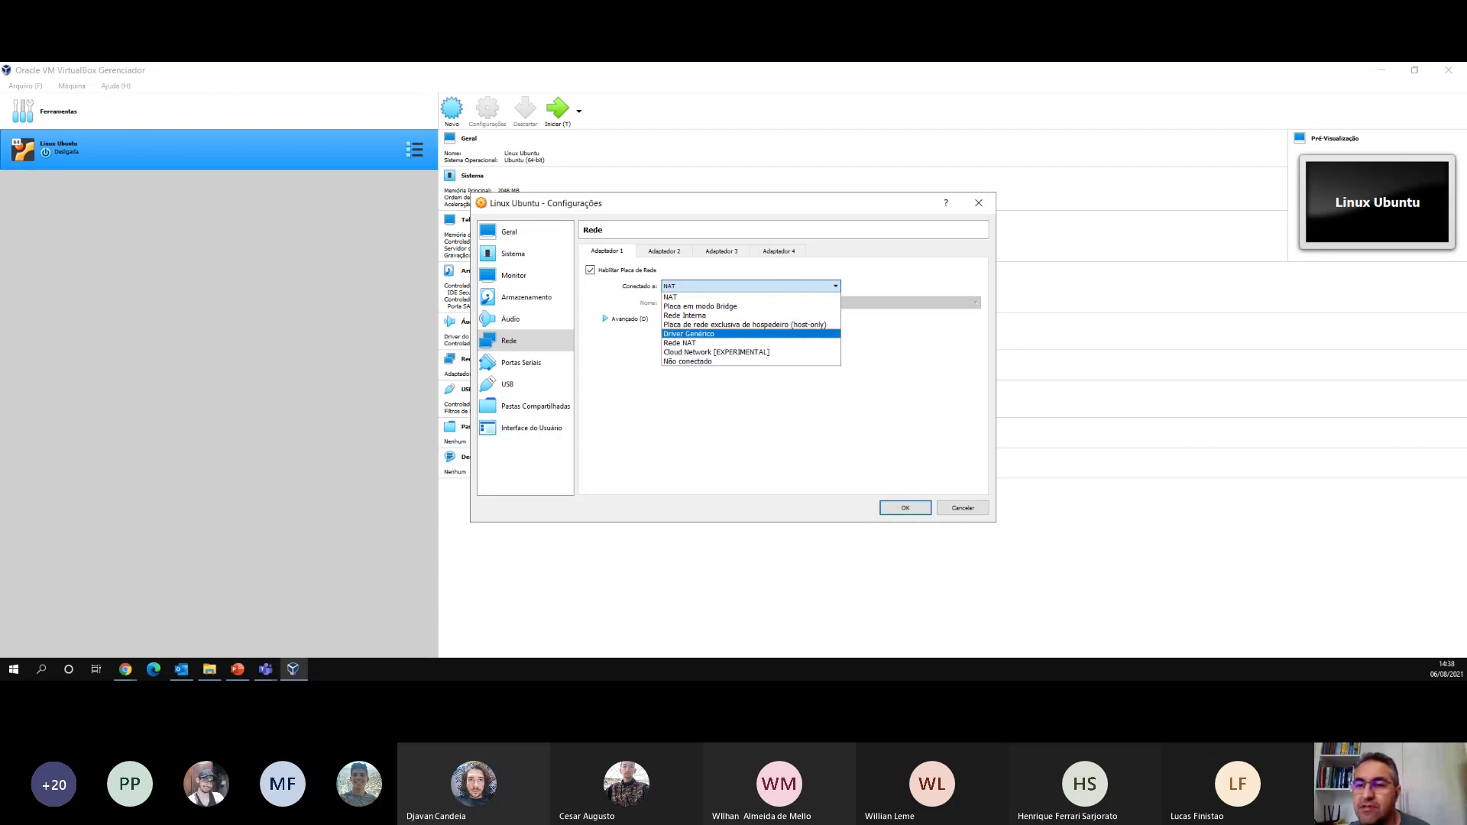
pyautogui.hotkey('alt', 'Tab')
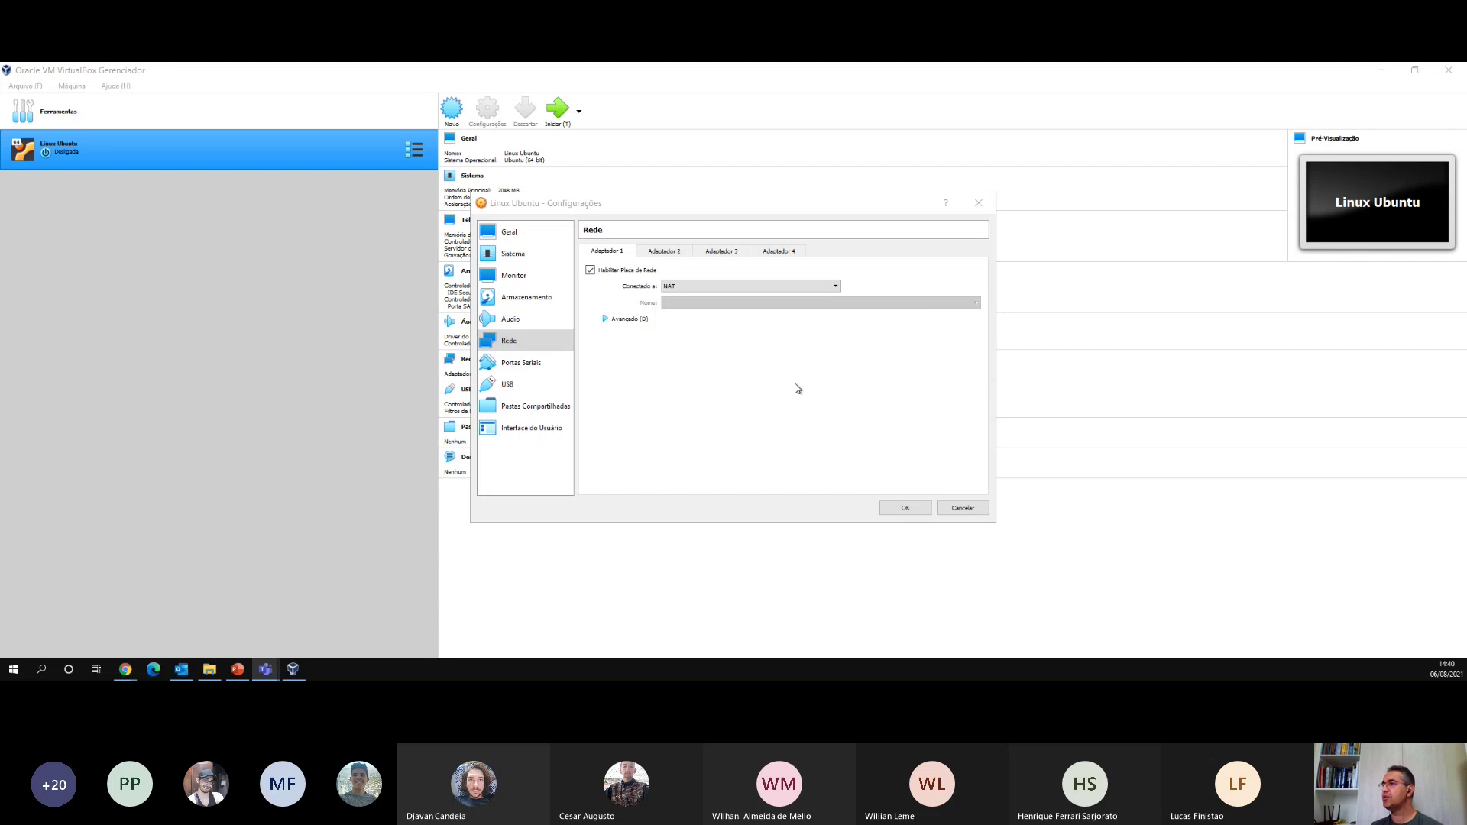
pyautogui.click(786, 289)
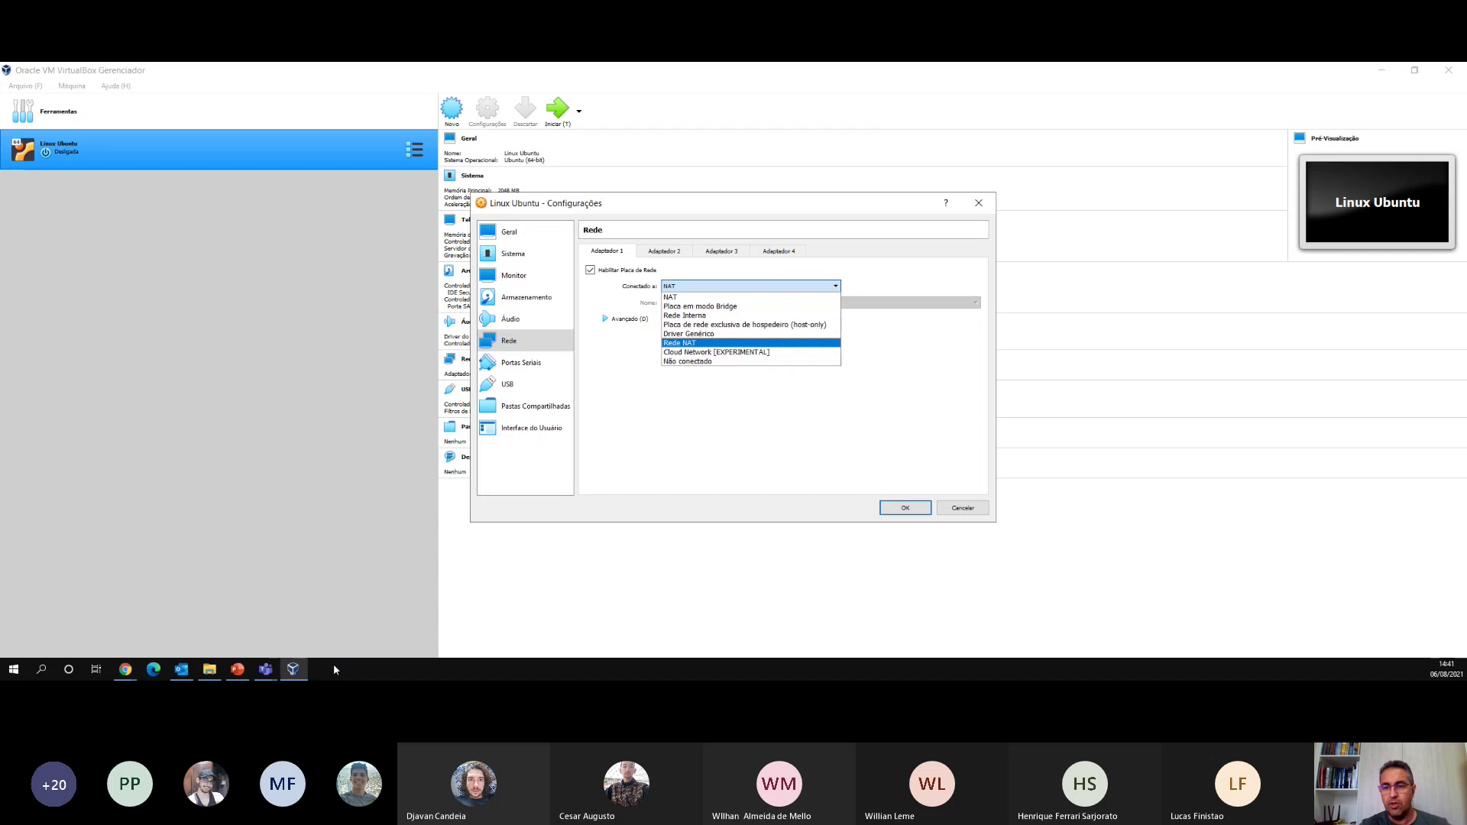
pyautogui.press('ctrl')
pyautogui.press('ctrl')
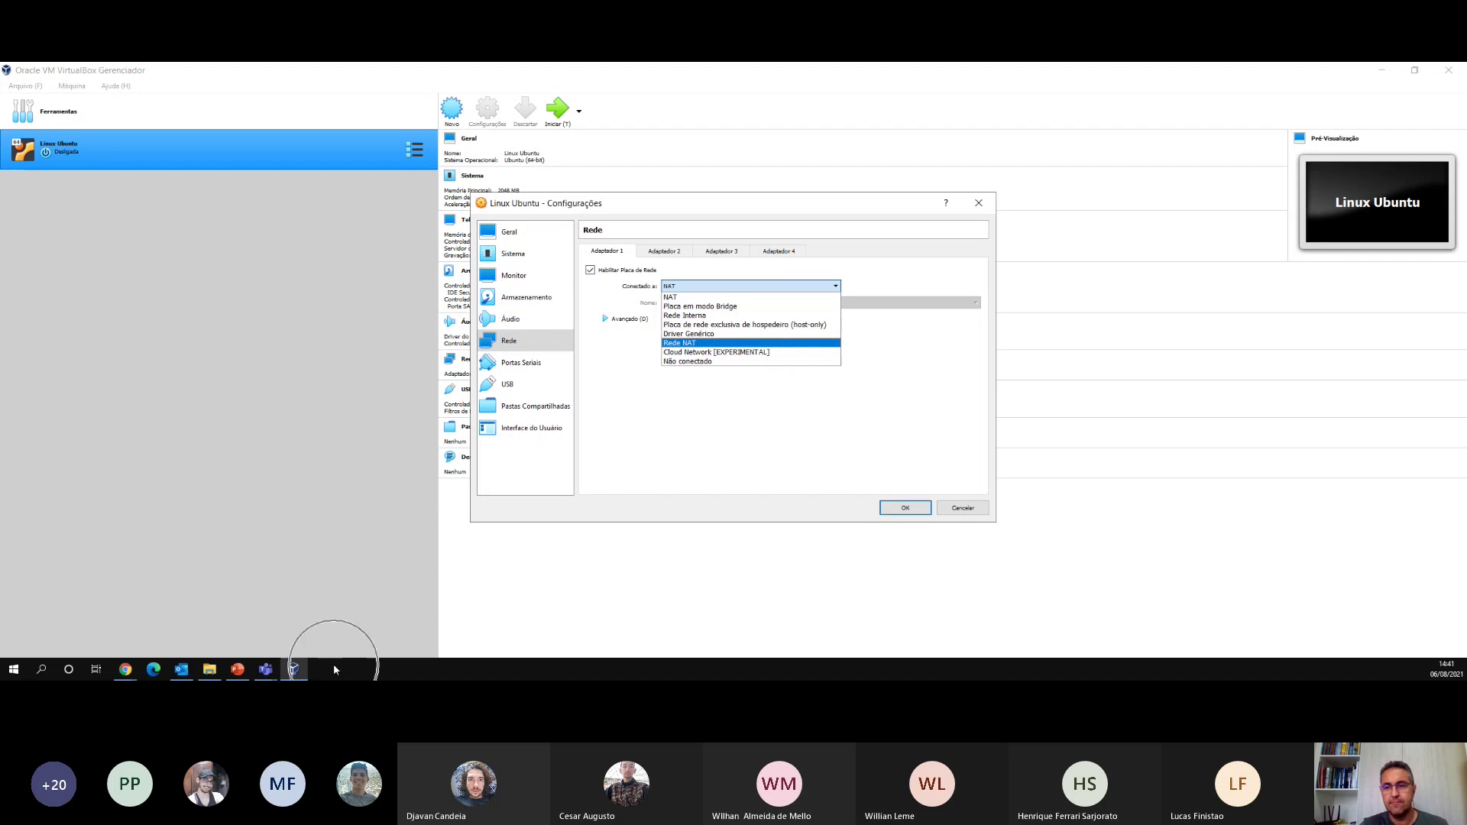
pyautogui.press('ctrl')
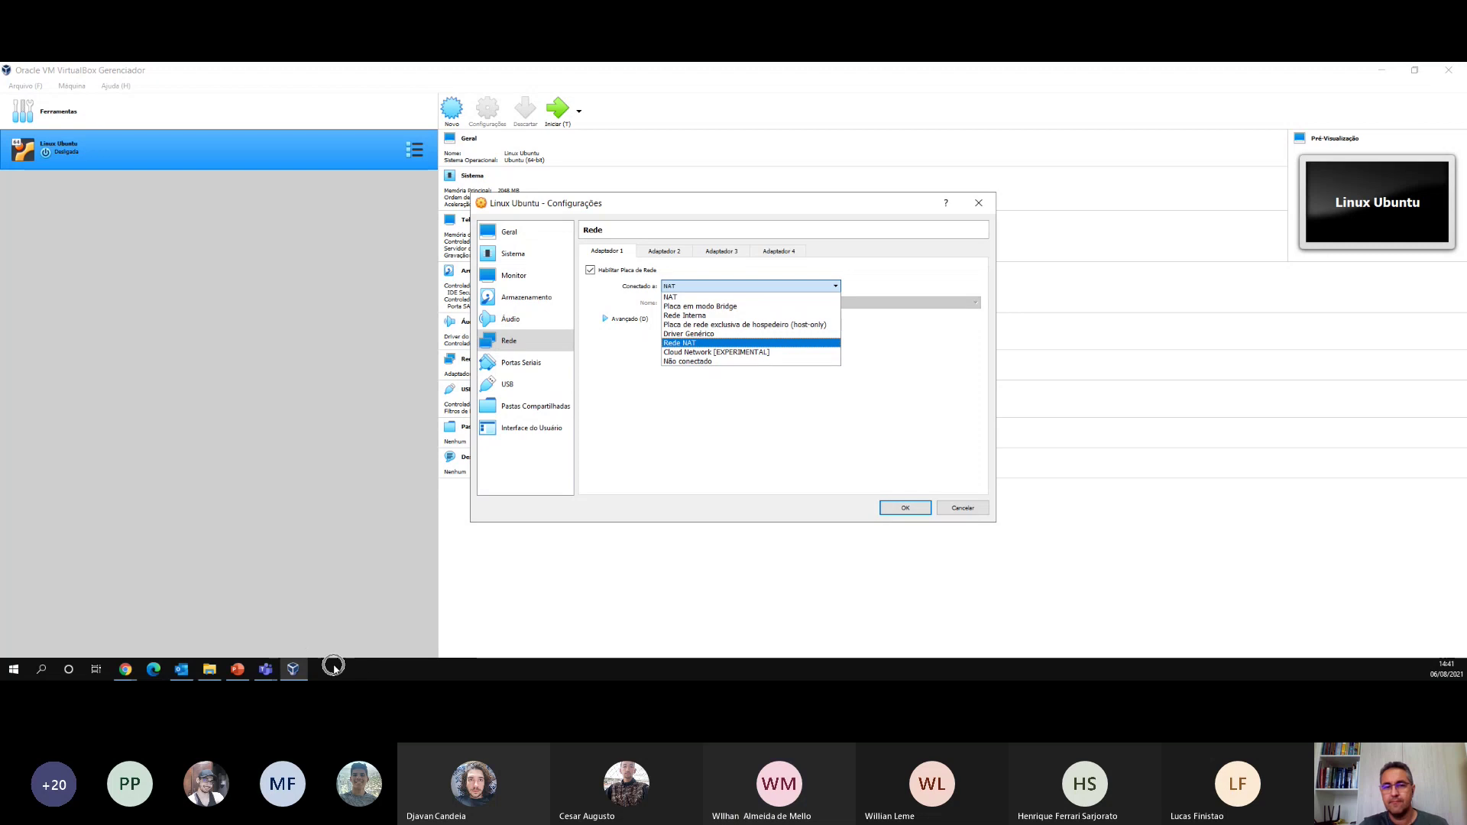
# - Attach Adapter 1 to the internal network (Rede Interna), inspect its network name, and set the attachment back to NAT
pyautogui.press('ctrl')
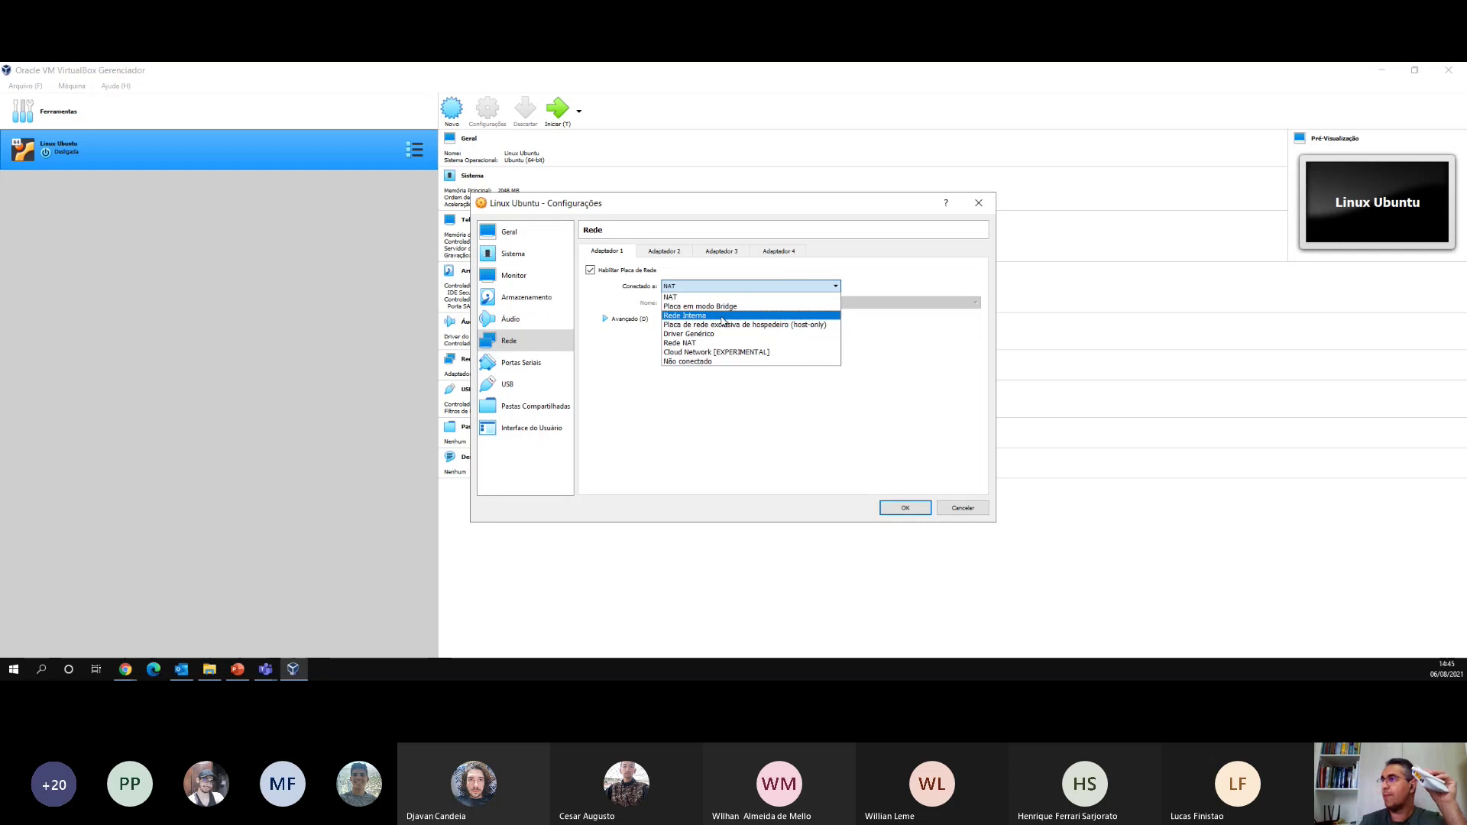
pyautogui.click(723, 315)
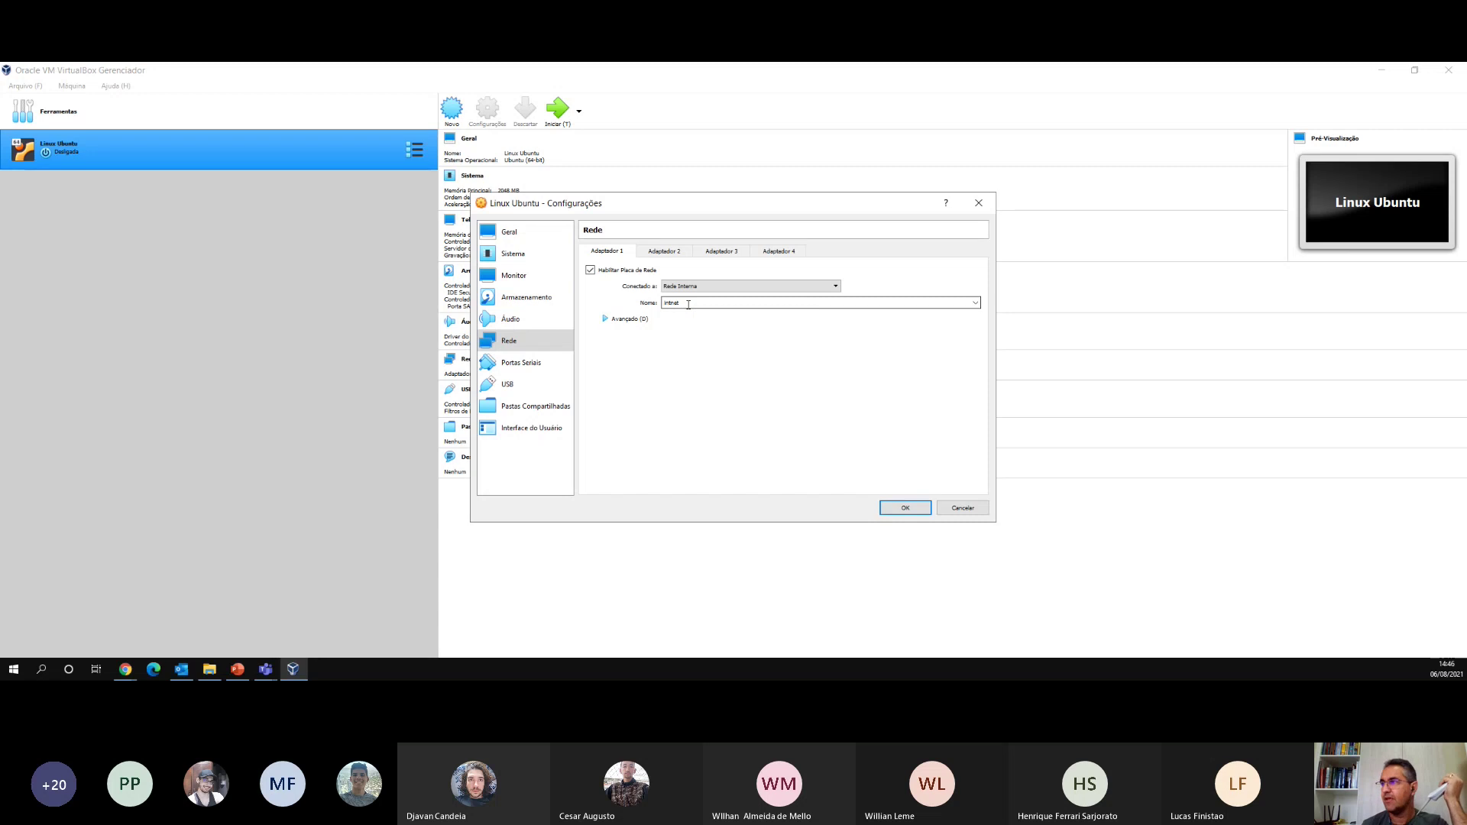
pyautogui.click(707, 287)
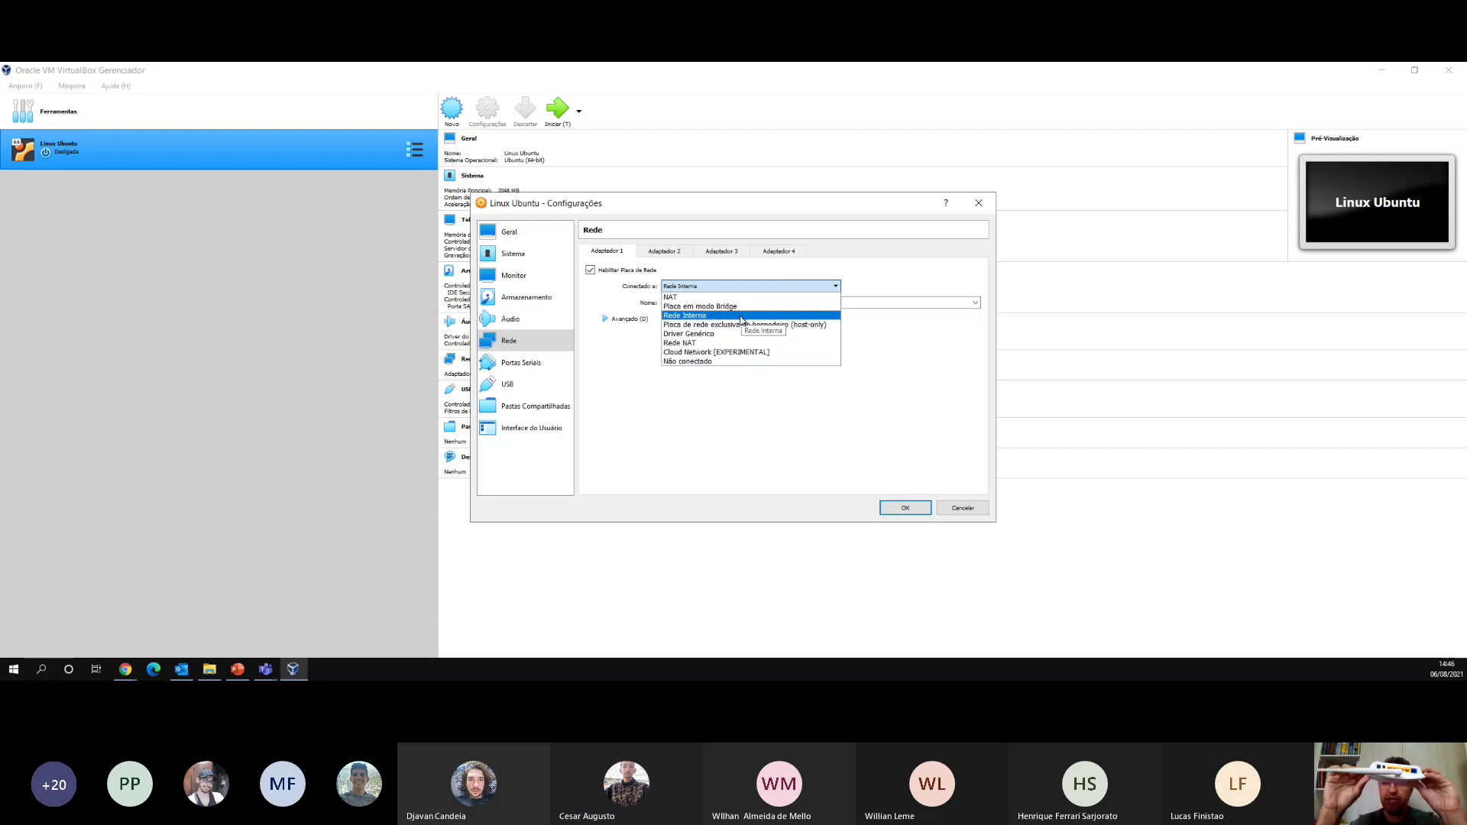
pyautogui.click(740, 316)
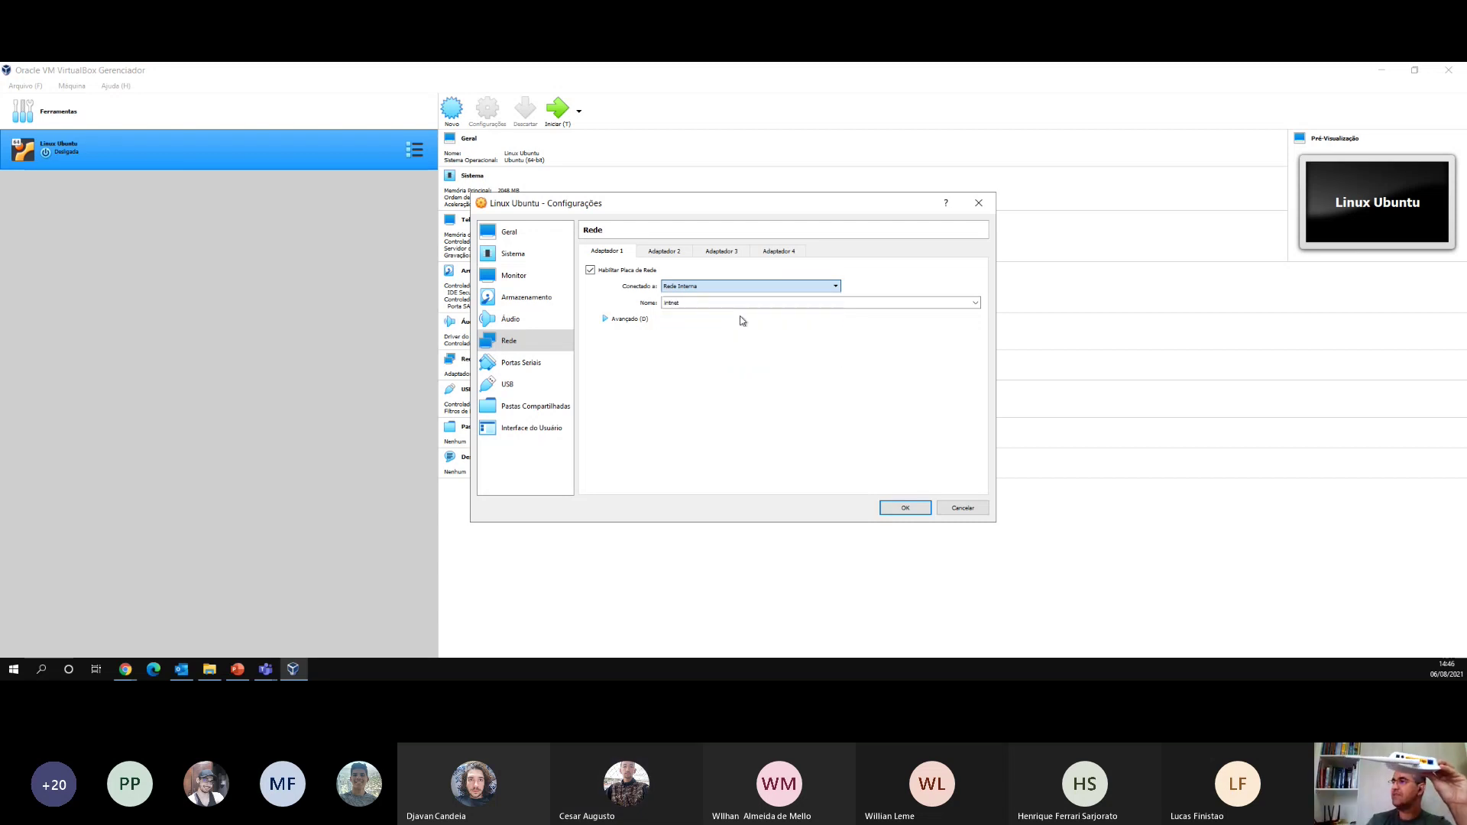
pyautogui.doubleClick(702, 306)
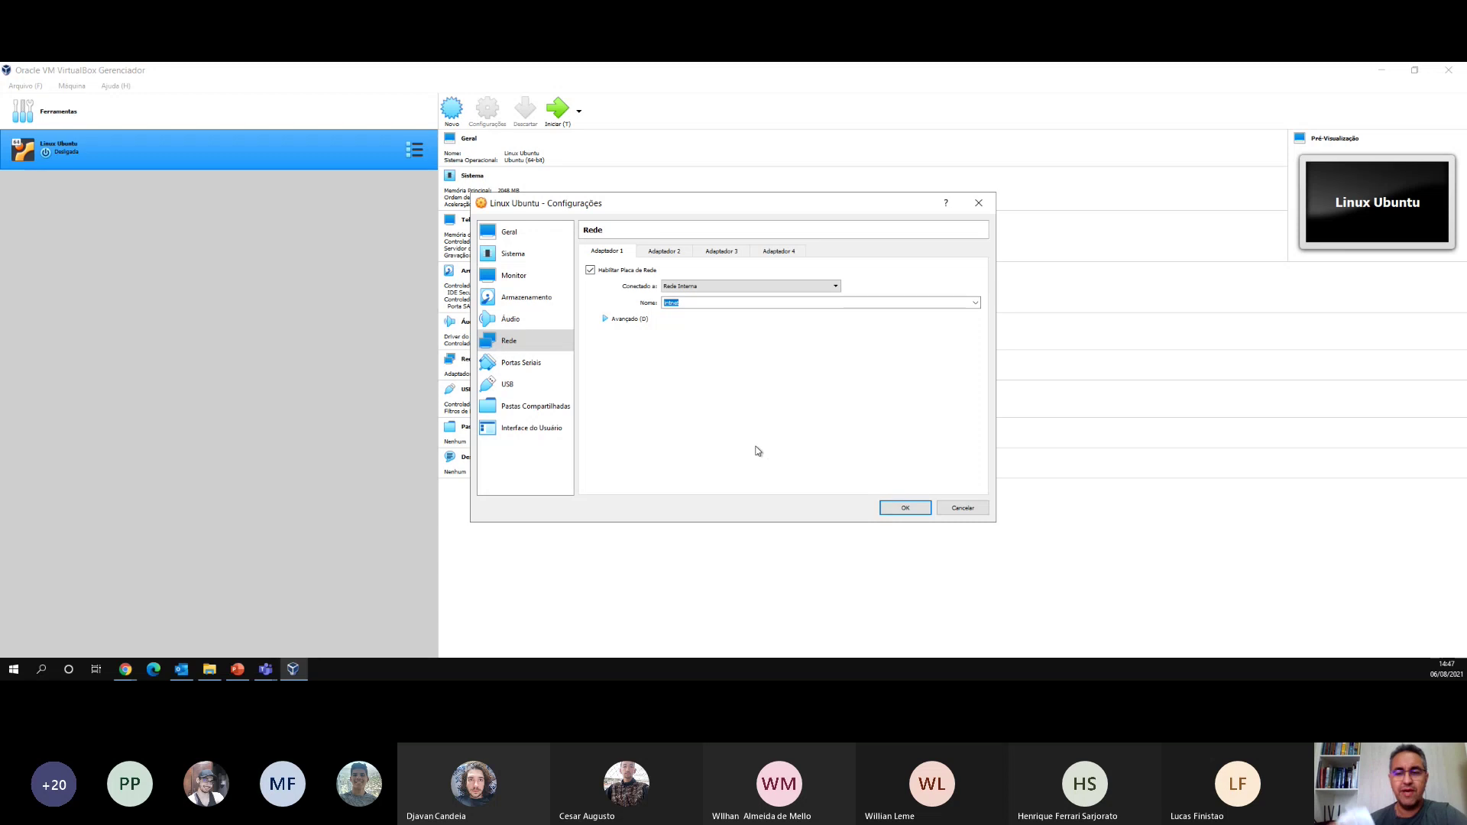
pyautogui.click(753, 286)
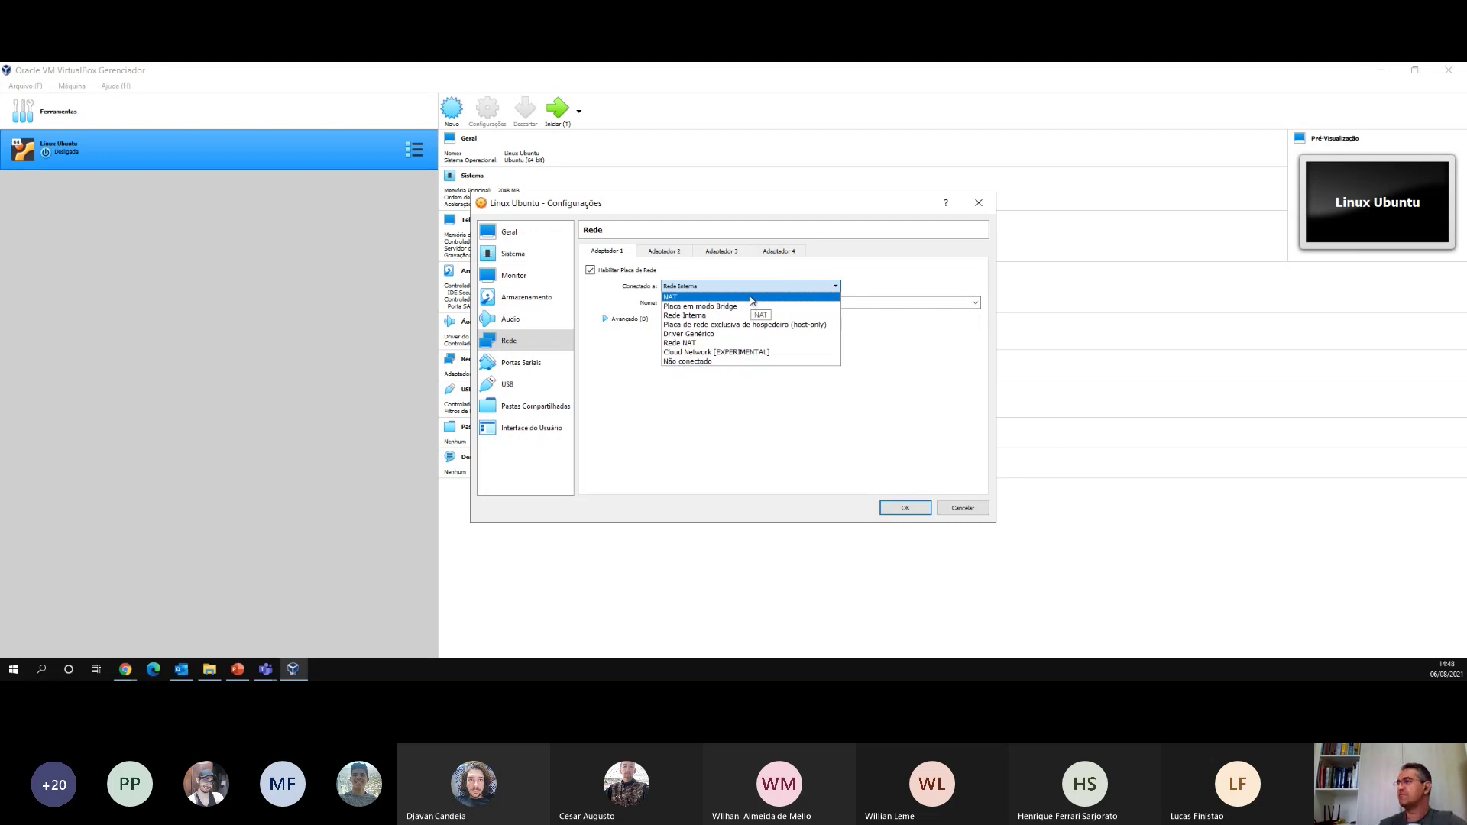
pyautogui.click(750, 298)
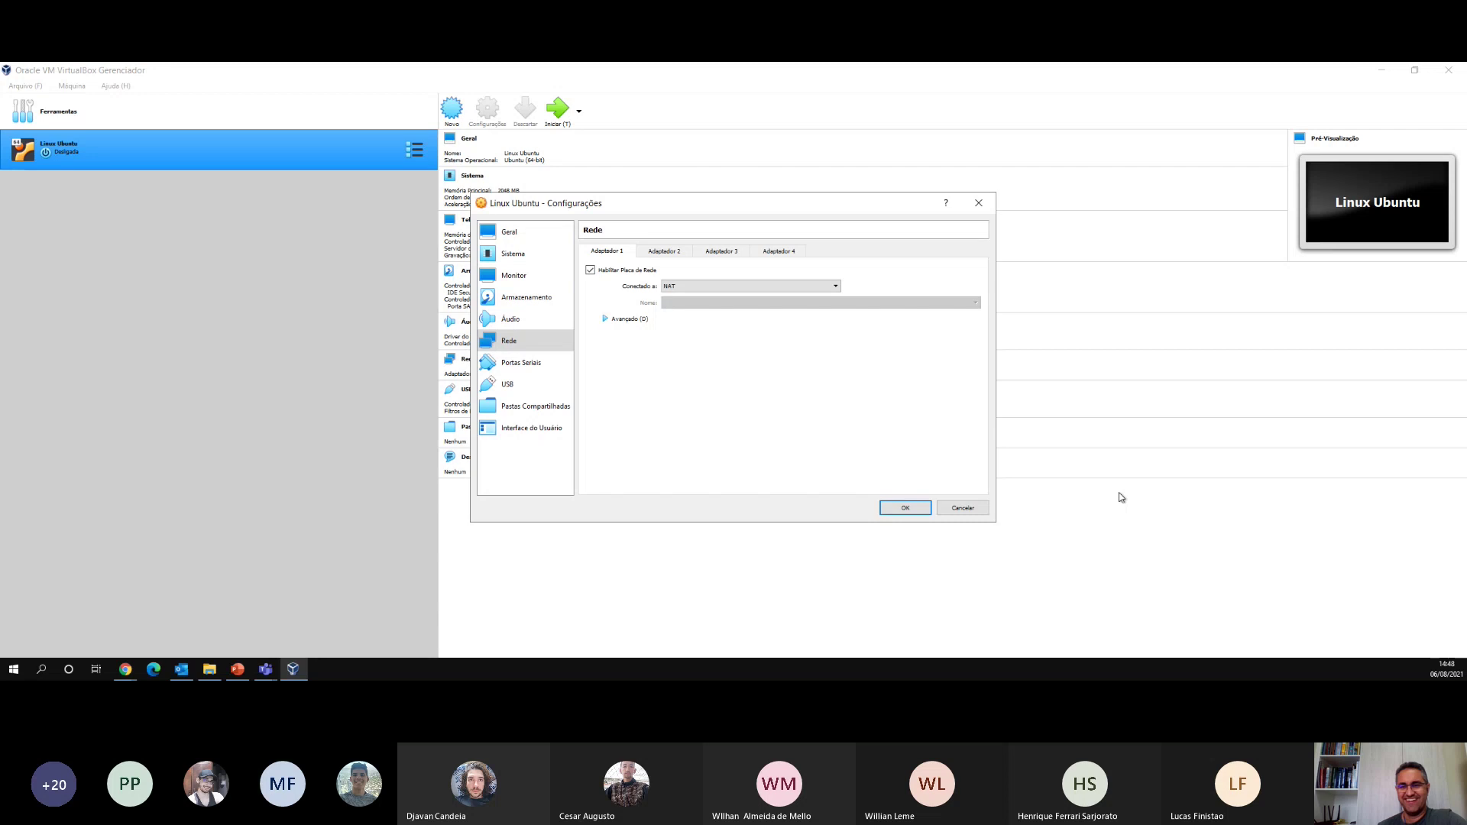
# - Examine Adapter 1's advanced options, including the card type and MAC address, keeping the attachment on NAT
pyautogui.click(607, 320)
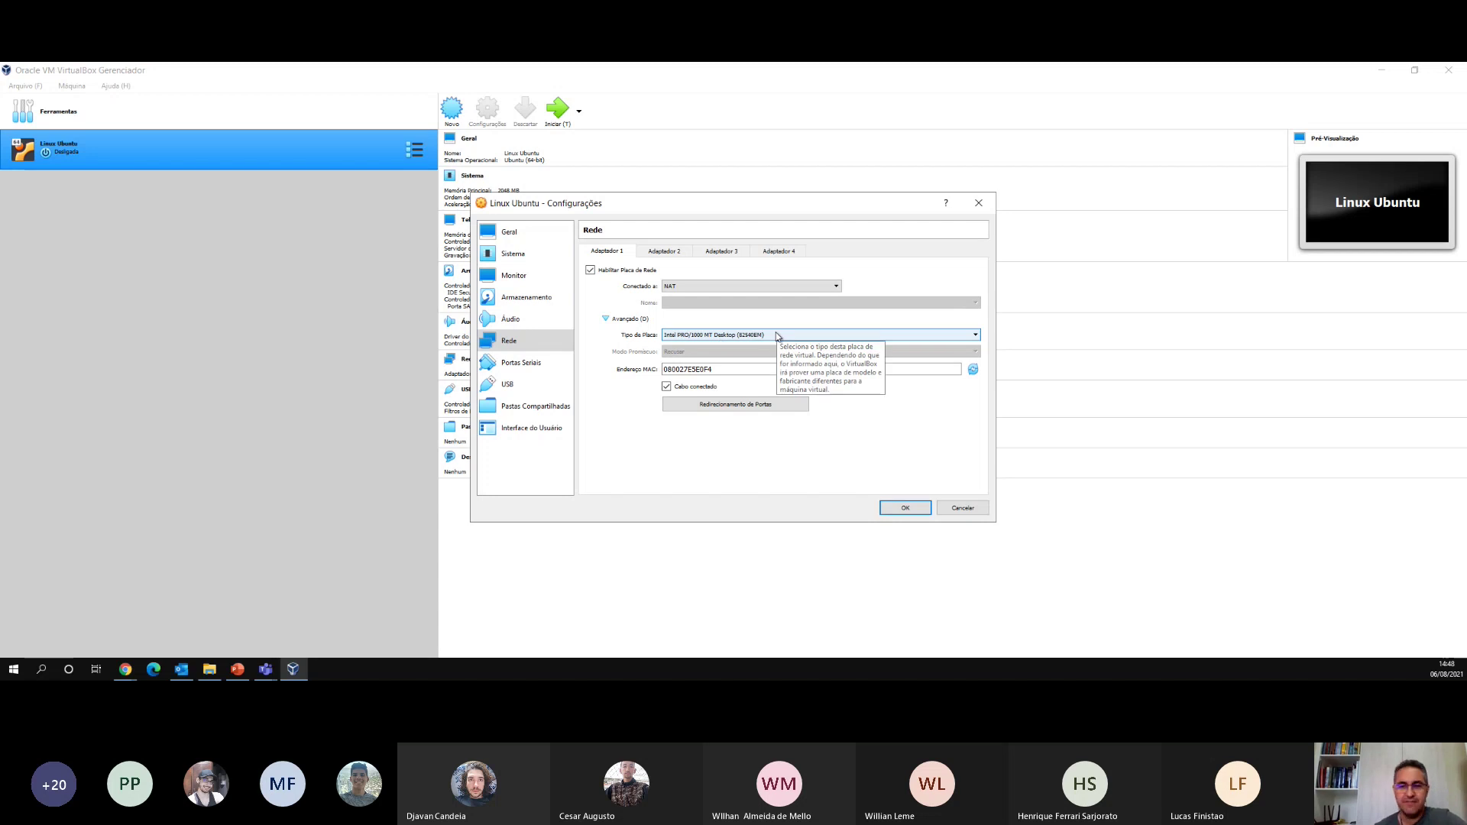
pyautogui.press('Tab')
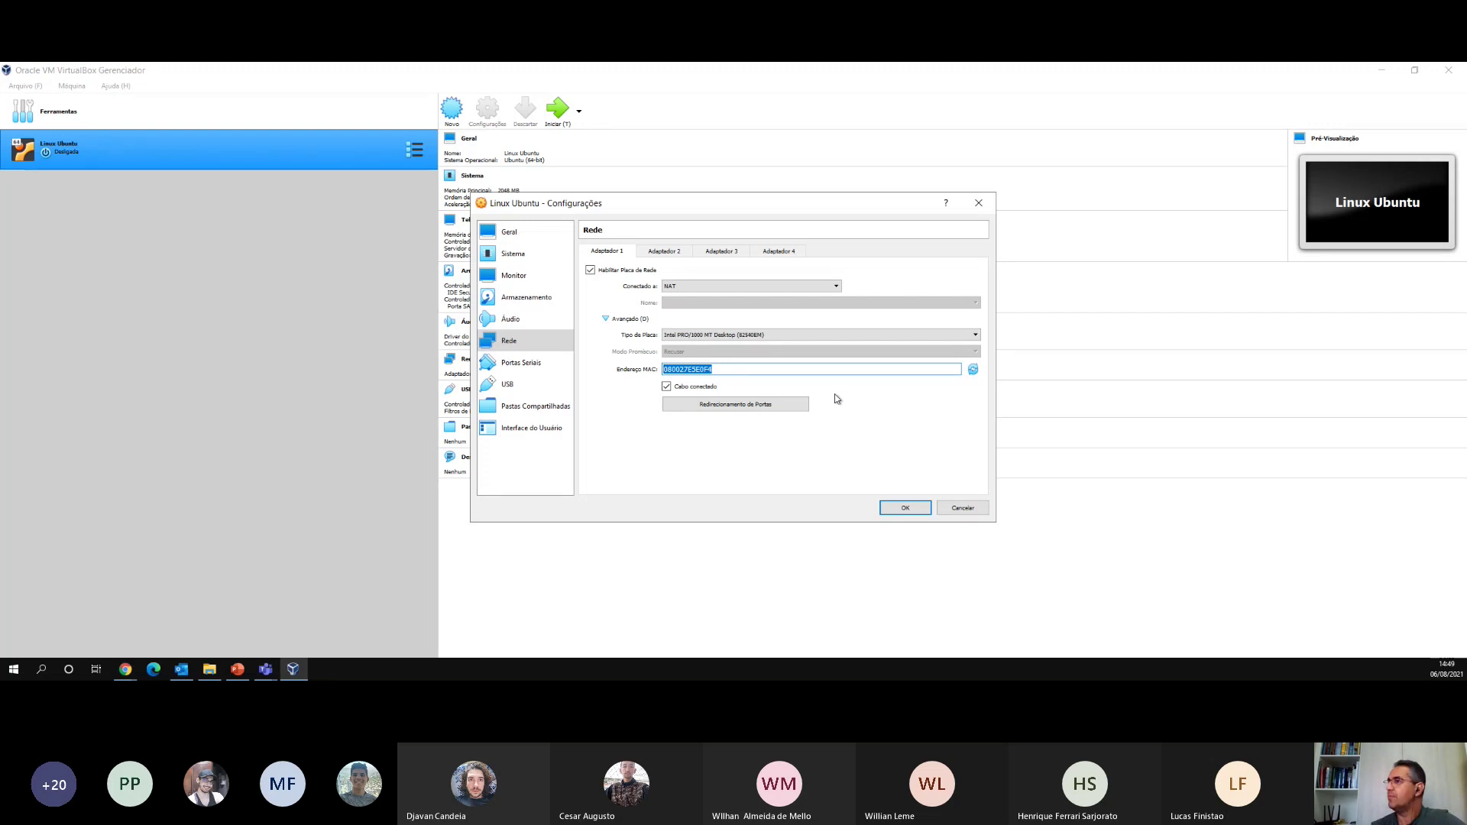
pyautogui.click(836, 286)
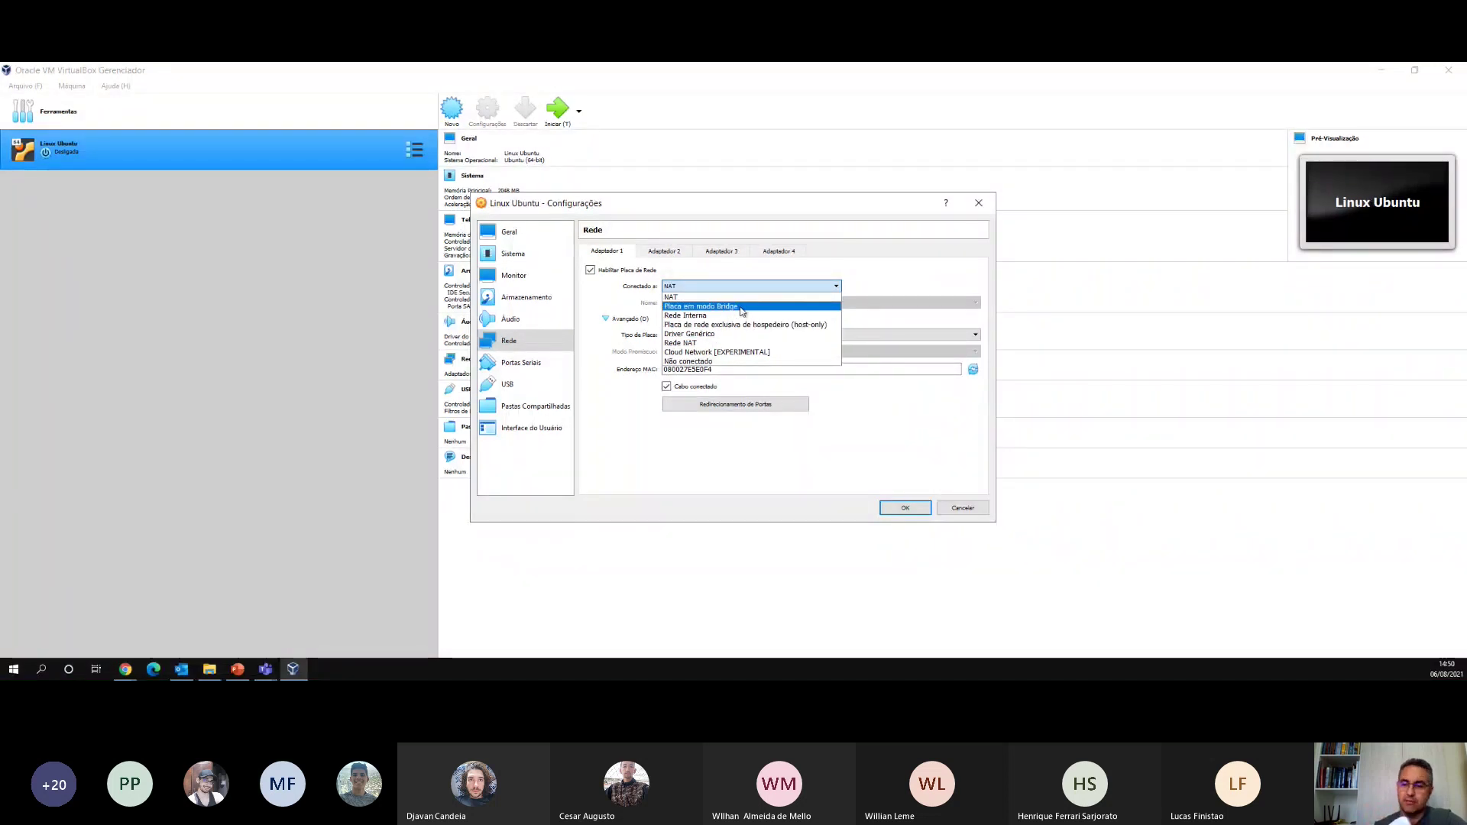
pyautogui.click(745, 298)
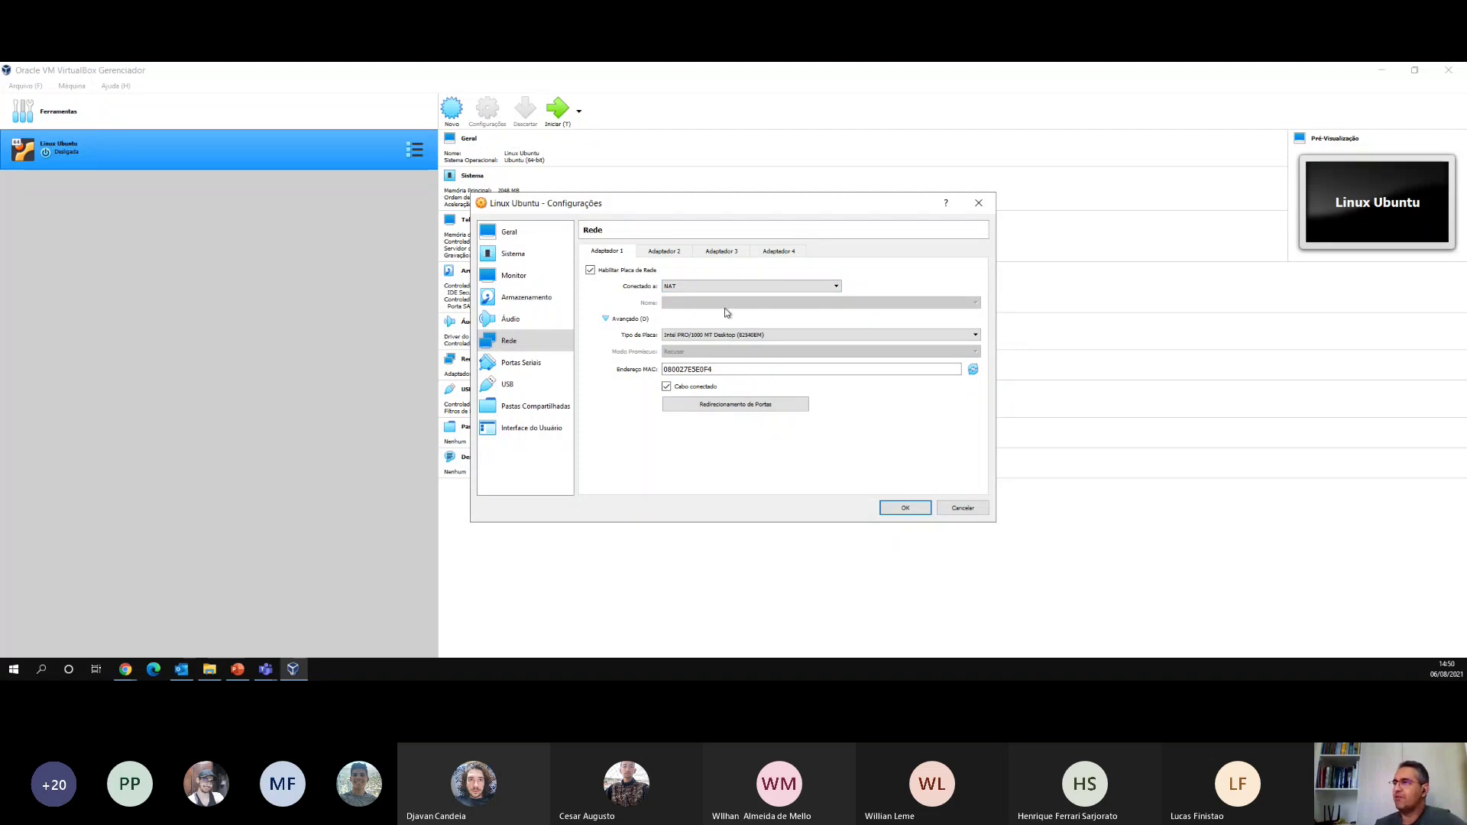
# - Review the virtual machine's serial port settings and its USB controller options
pyautogui.click(532, 369)
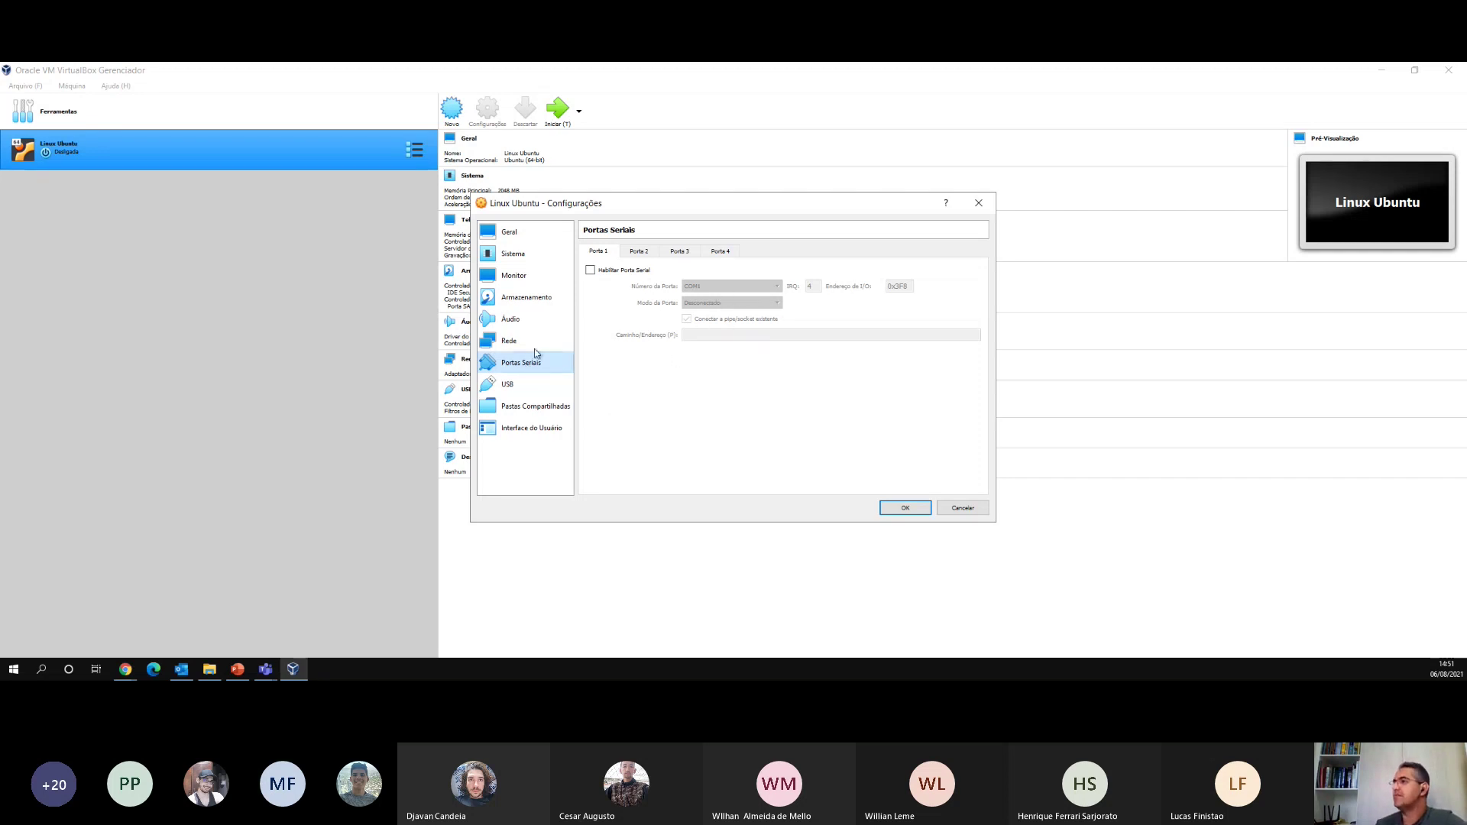
pyautogui.click(511, 386)
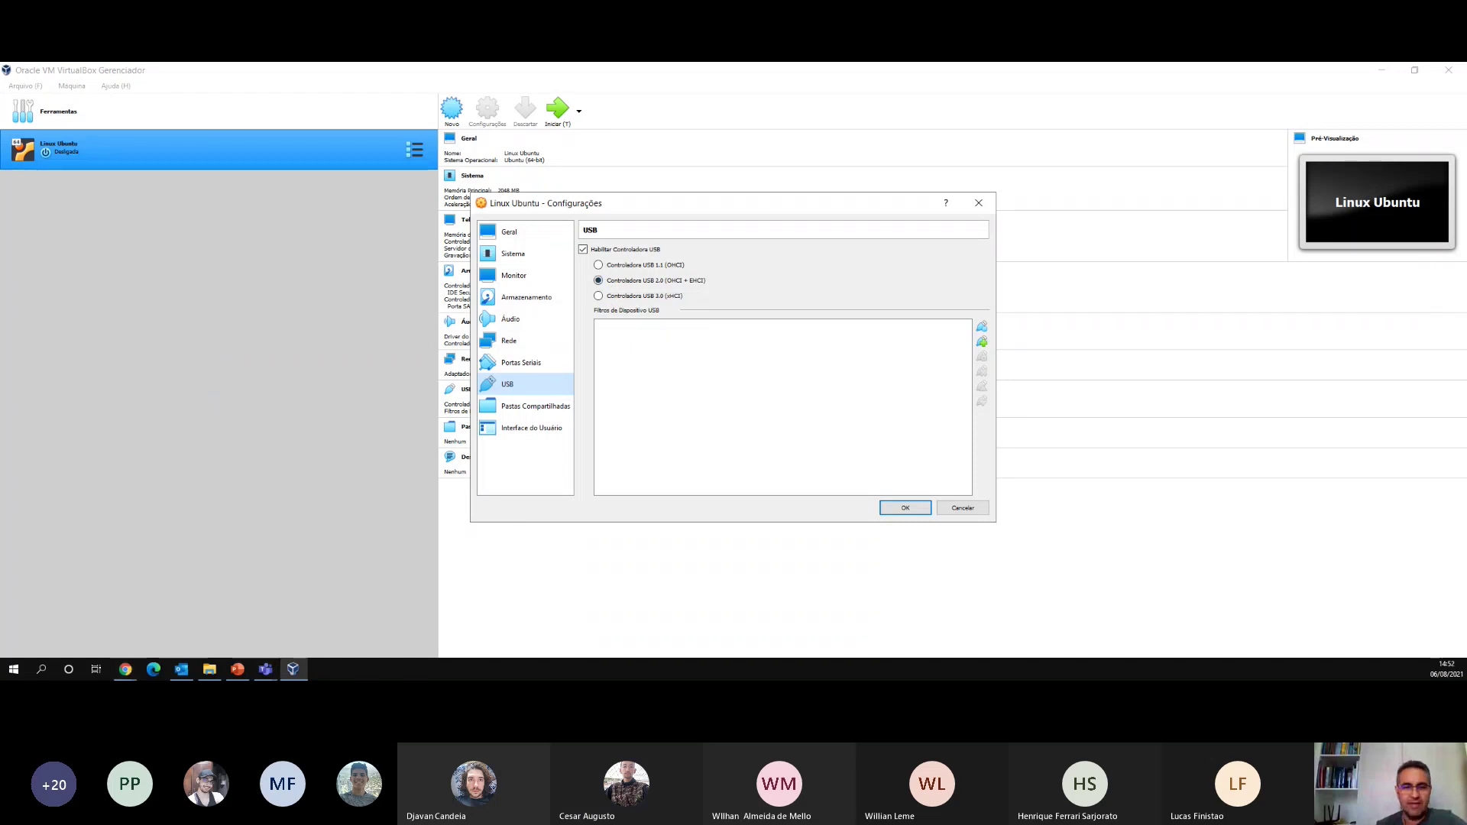
# - Switch to Chrome, check the Extension Pack link for all supported platforms on the VirtualBox downloads page, and return to VirtualBox
pyautogui.hotkey('alt', 'Tab')
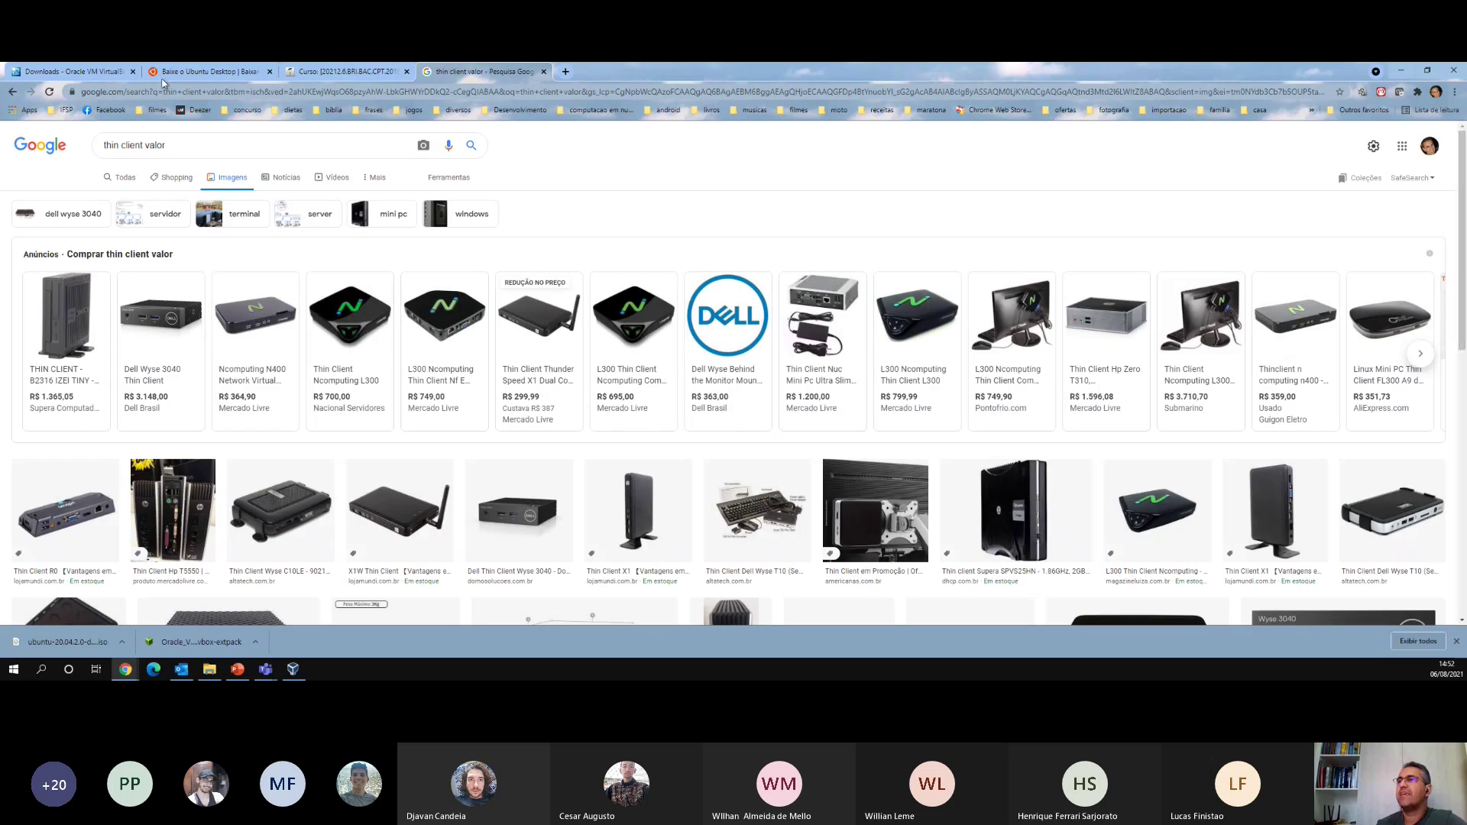
pyautogui.click(90, 71)
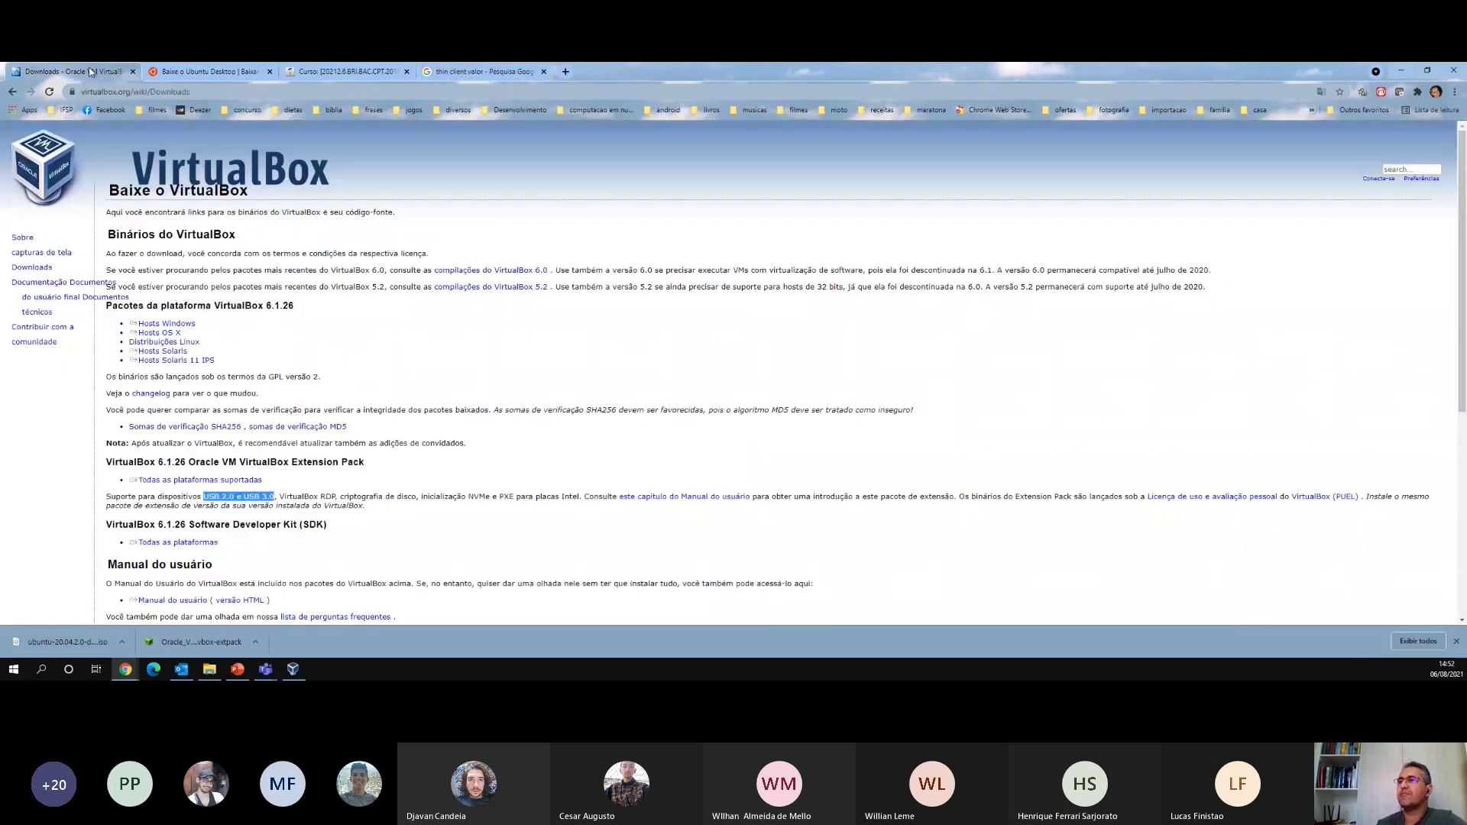
pyautogui.click(211, 482)
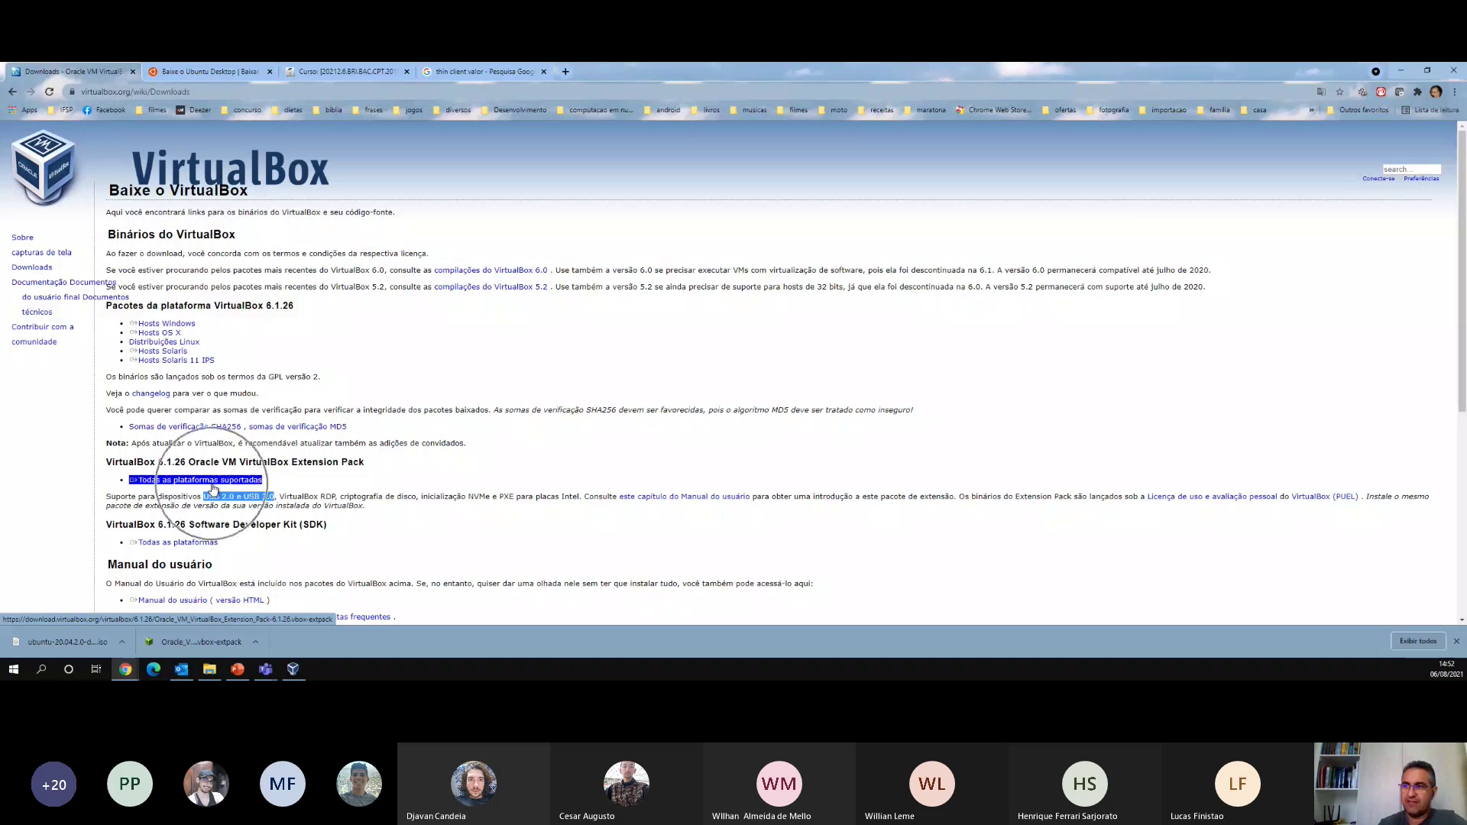
pyautogui.click(214, 487)
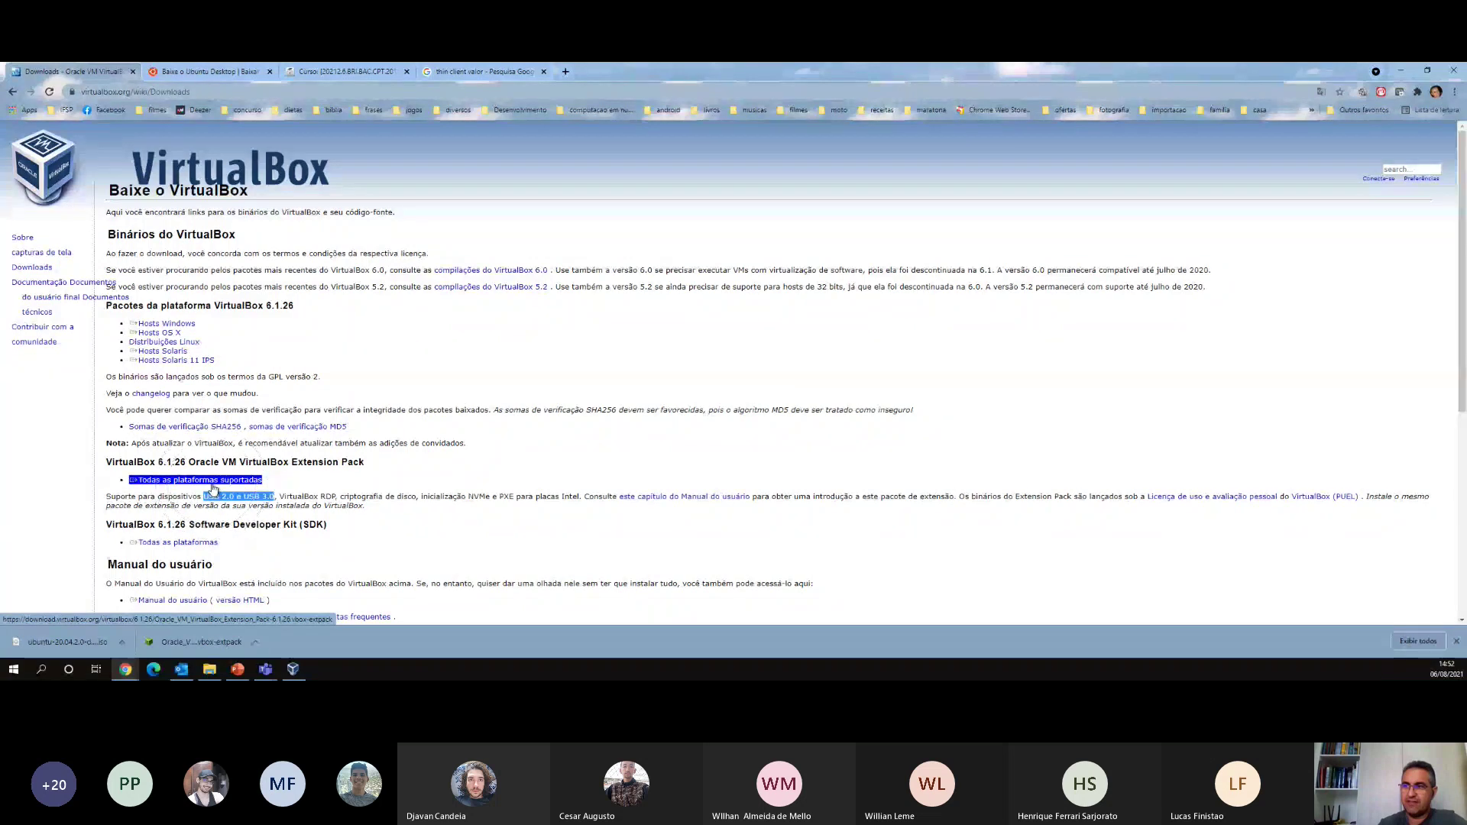
pyautogui.click(213, 486)
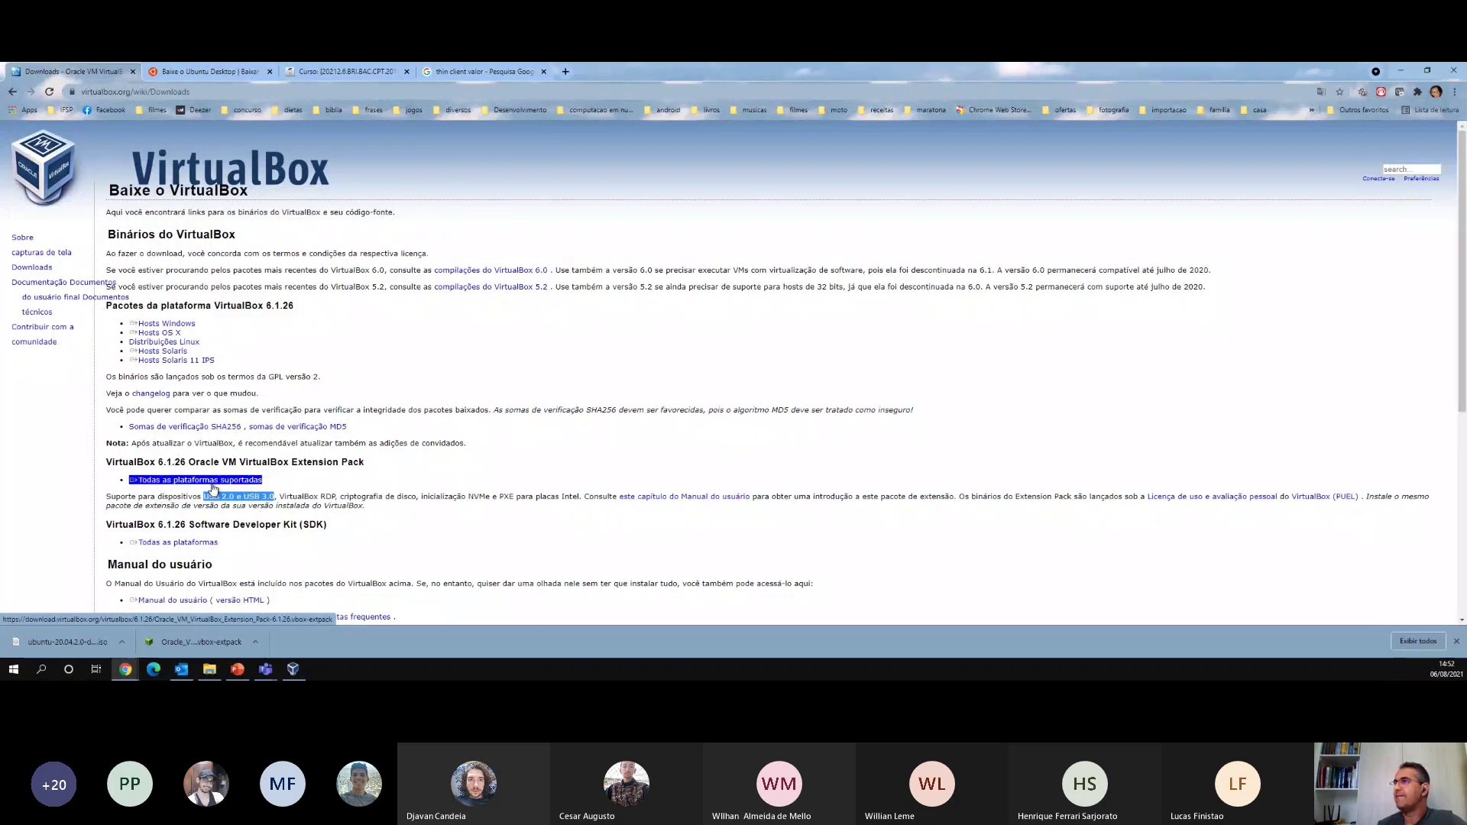
pyautogui.hotkey('alt', 'Tab')
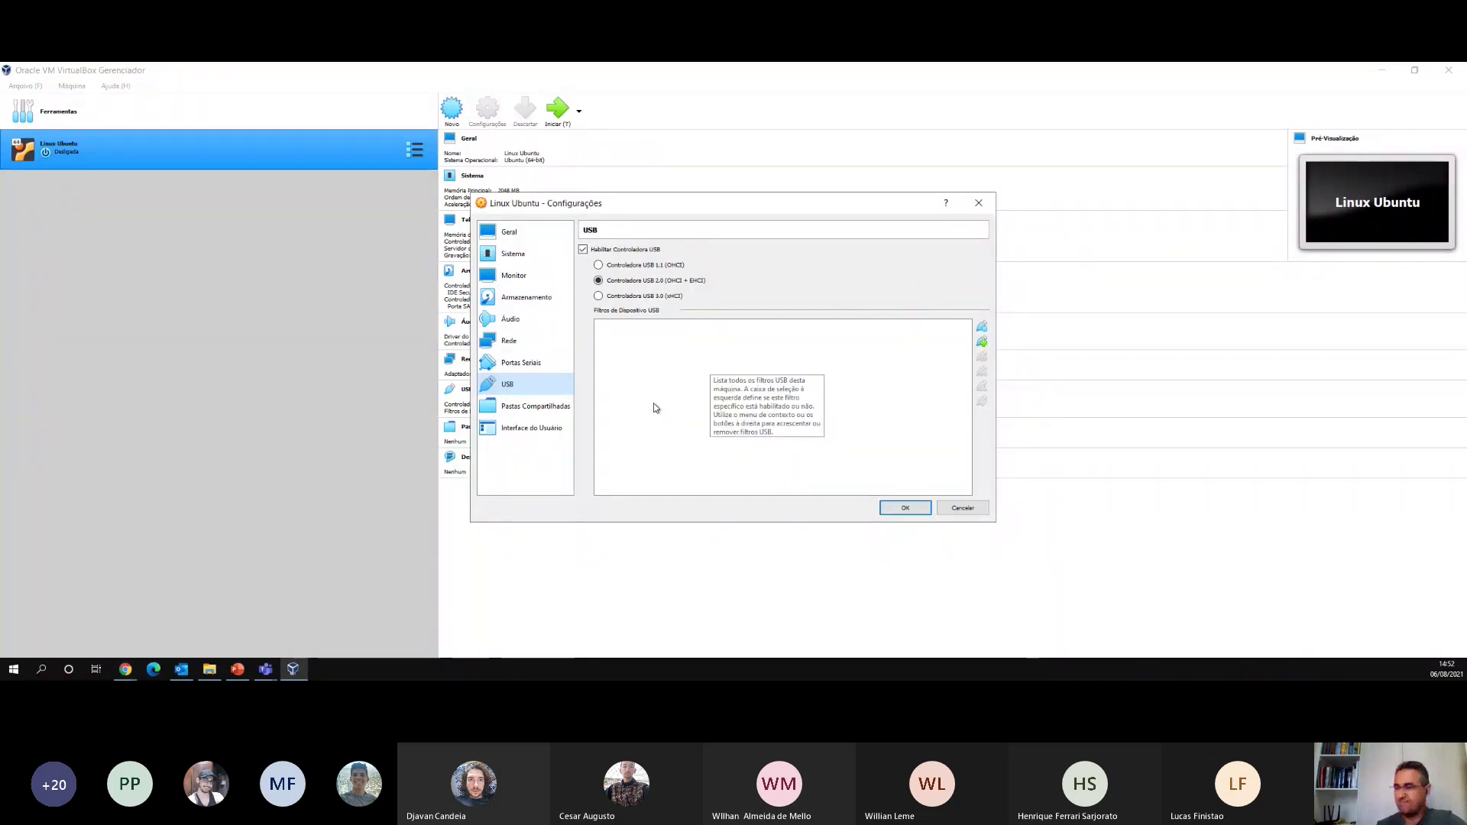
# - Review the shared folders, user interface and general settings, and save the Linux Ubuntu machine's configuration
pyautogui.click(529, 413)
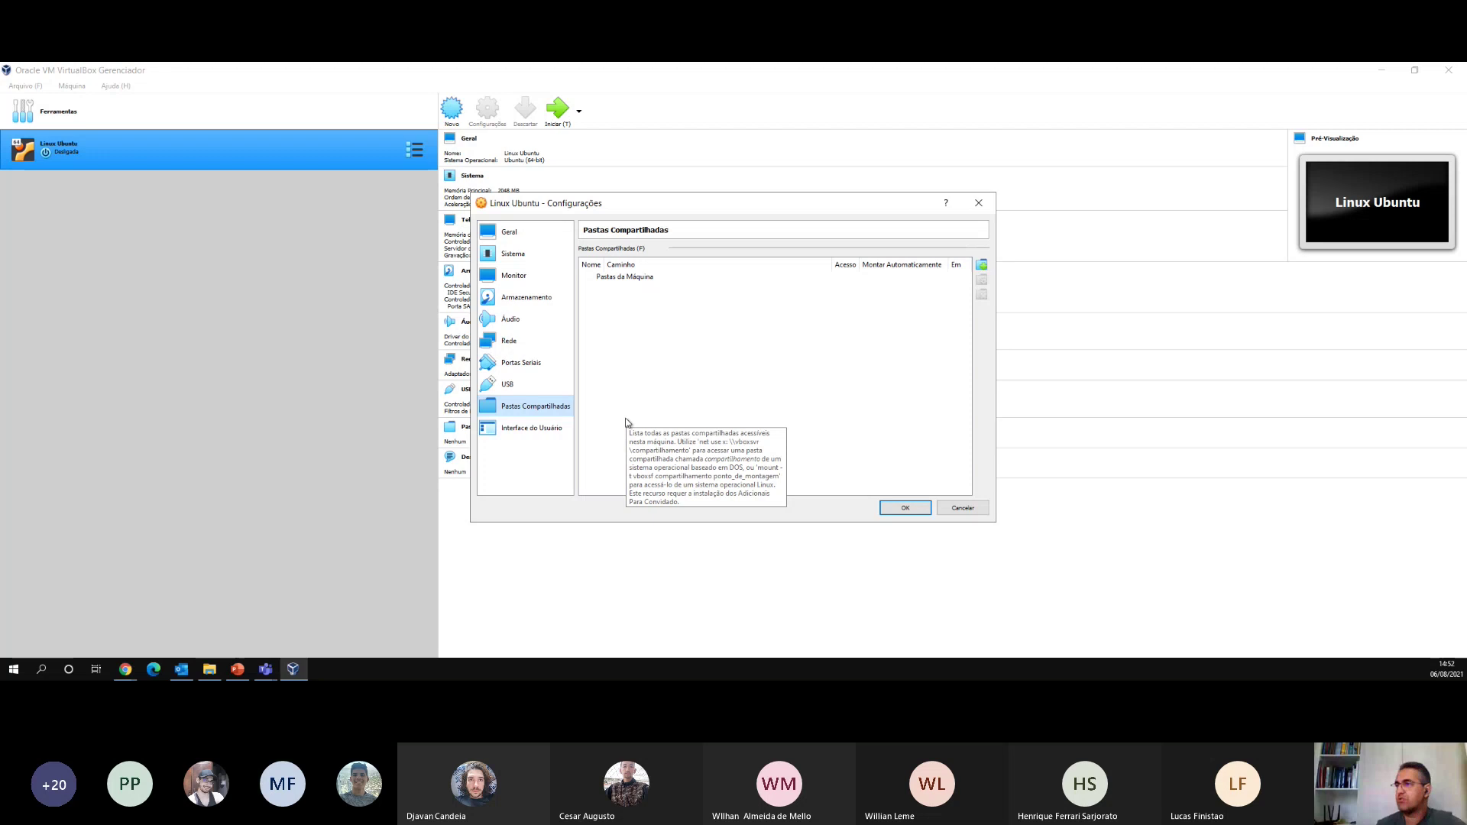
pyautogui.click(546, 433)
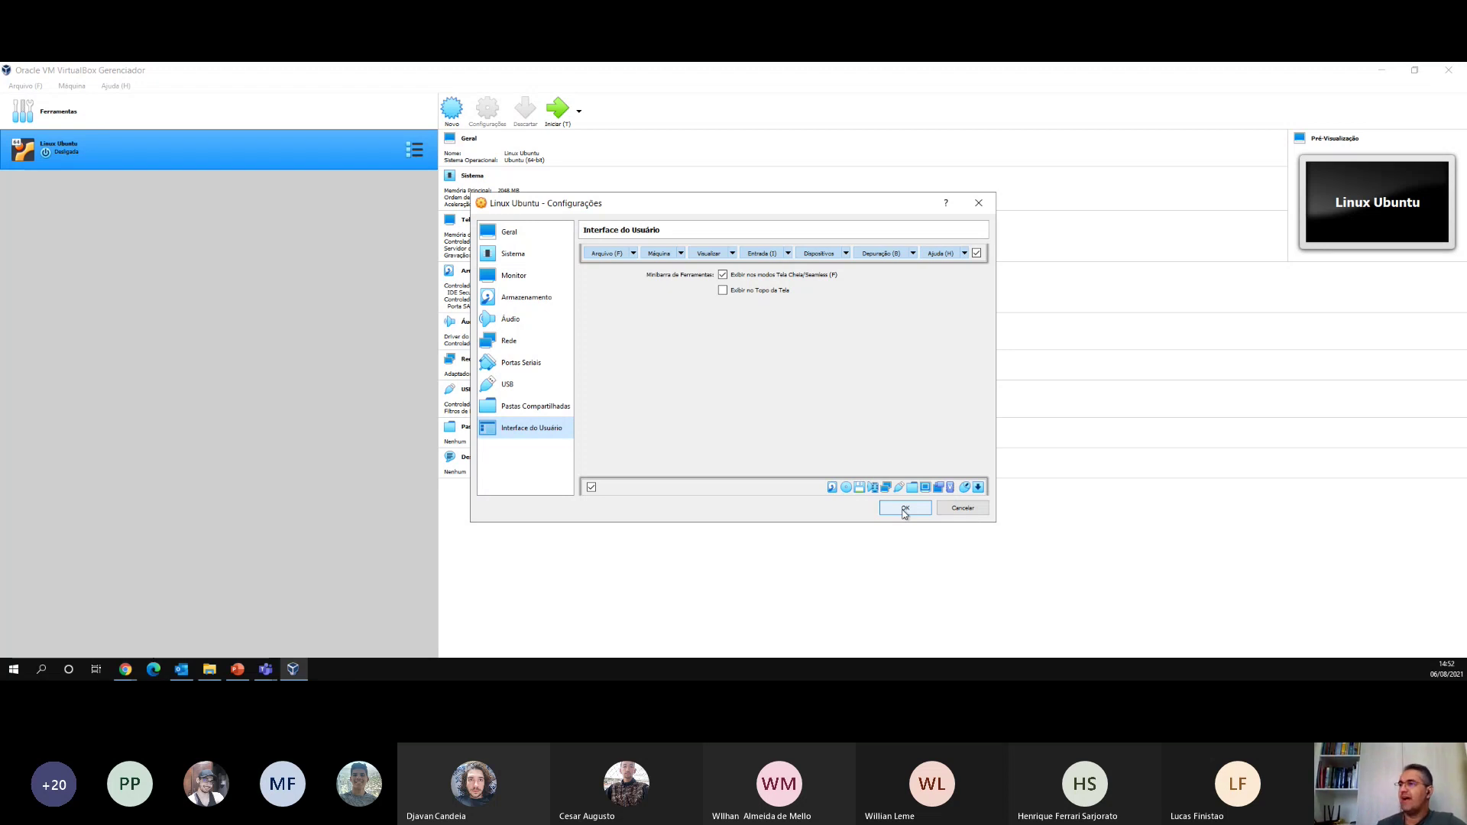
pyautogui.click(509, 236)
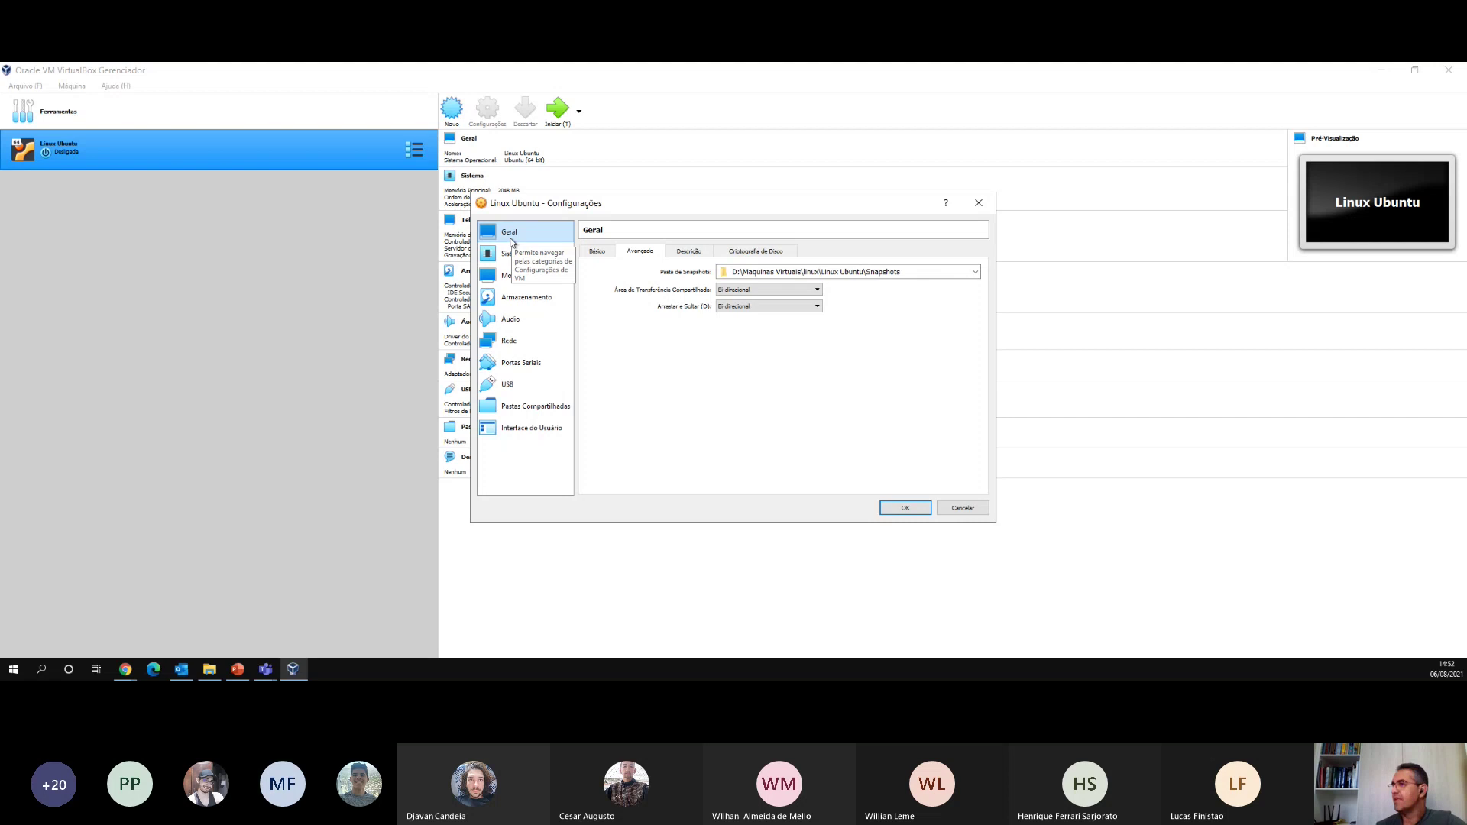
pyautogui.click(922, 508)
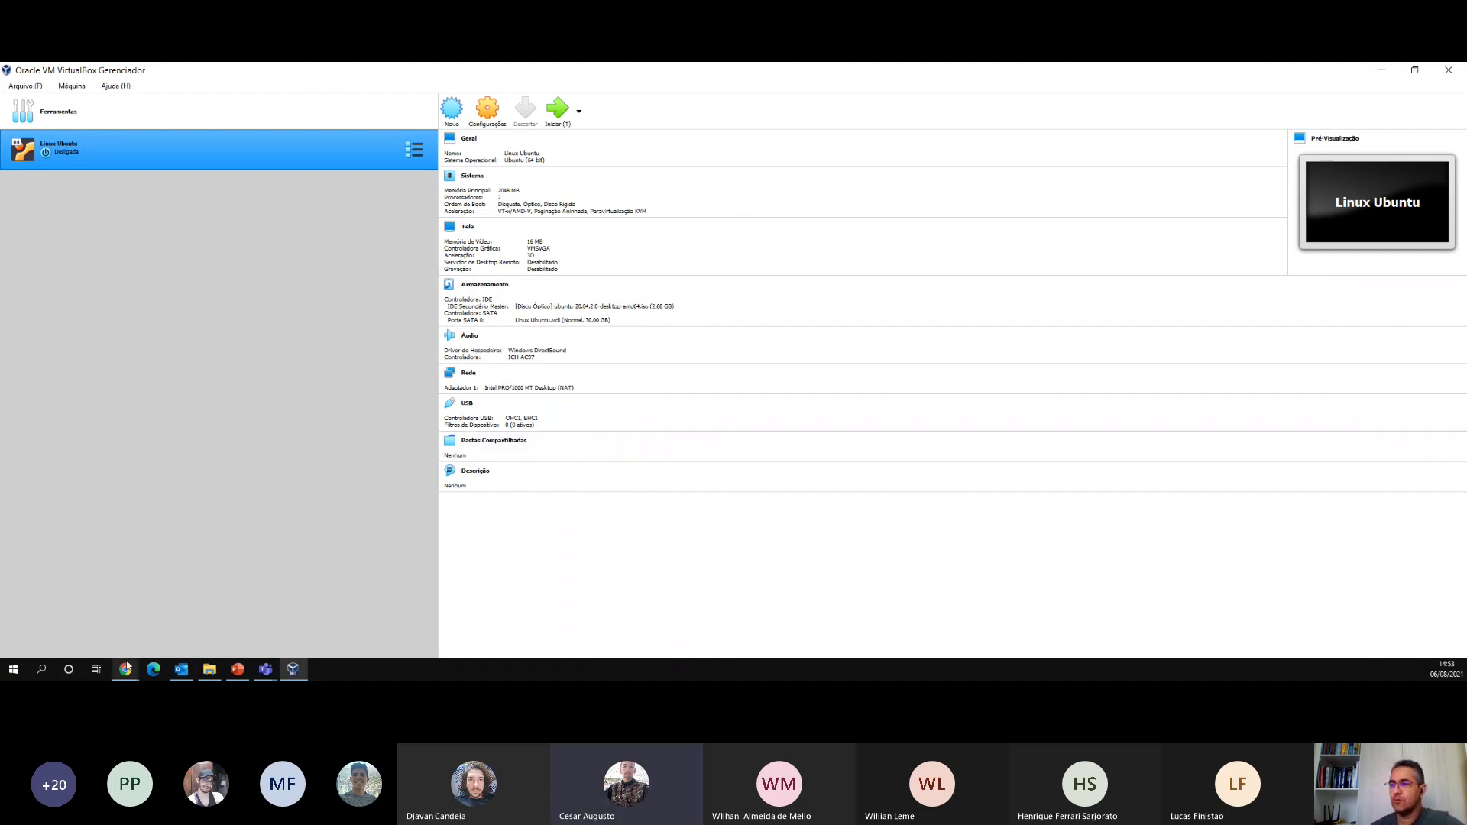
# - Switch to Chrome to revisit the VirtualBox 6.1.26 Extension Pack download section, and minimize the browser to return to VirtualBox
pyautogui.moveTo(122, 674)
pyautogui.click(139, 634)
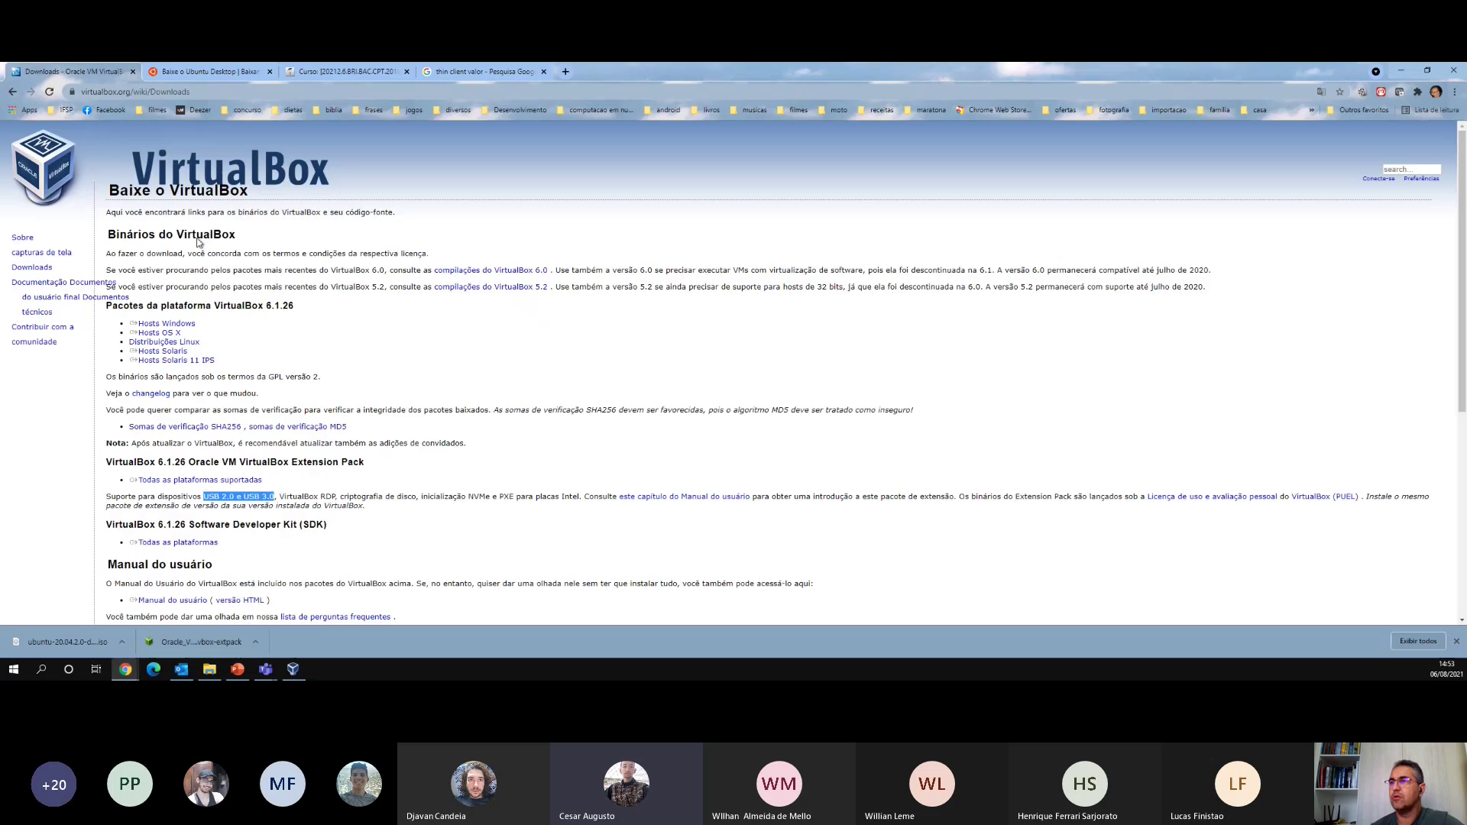
pyautogui.click(227, 481)
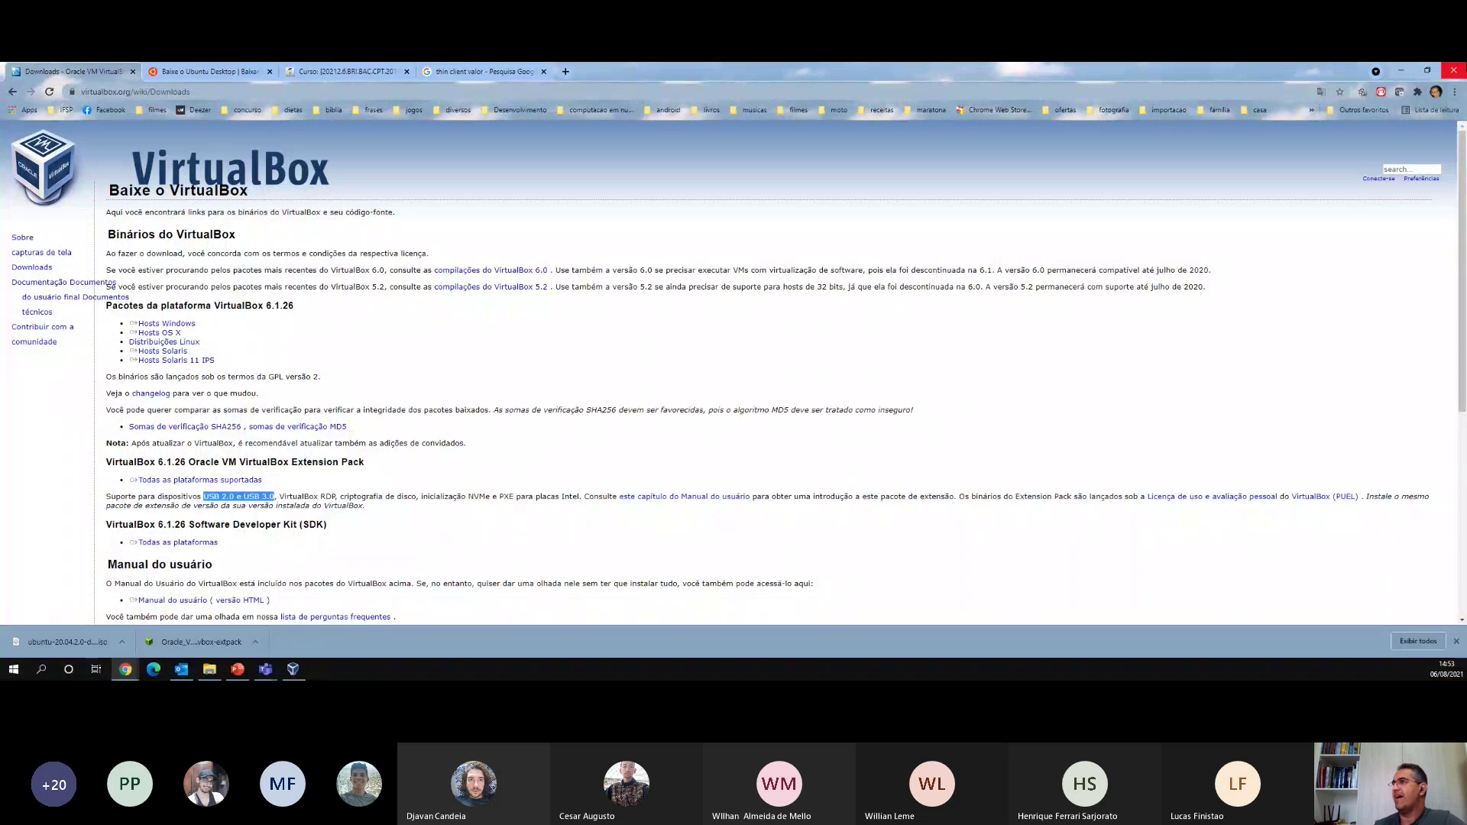
pyautogui.click(1405, 71)
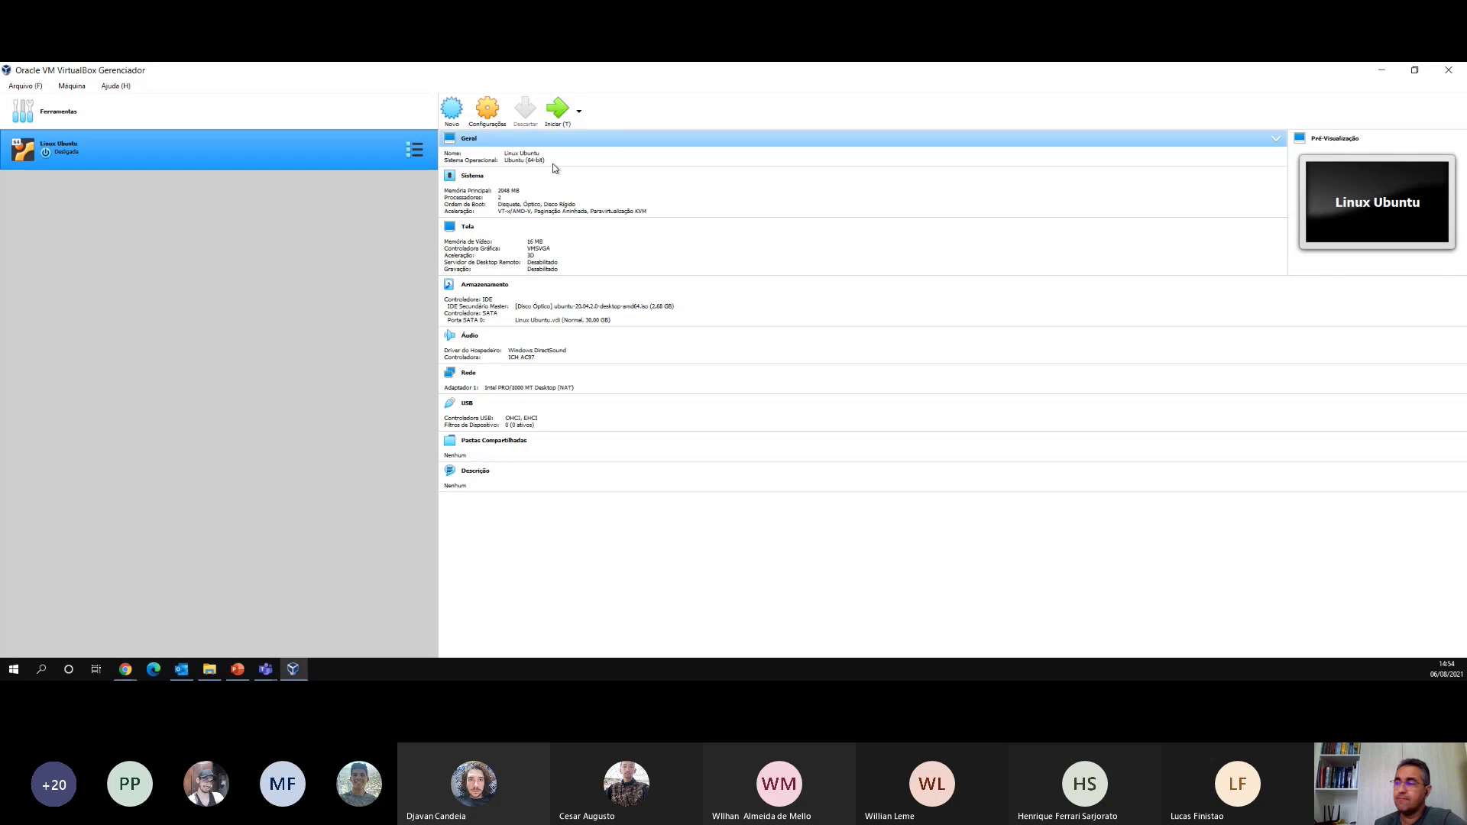
# - Open the Linux Ubuntu machine's storage settings and select the Ubuntu ISO attached to the IDE controller
pyautogui.click(489, 110)
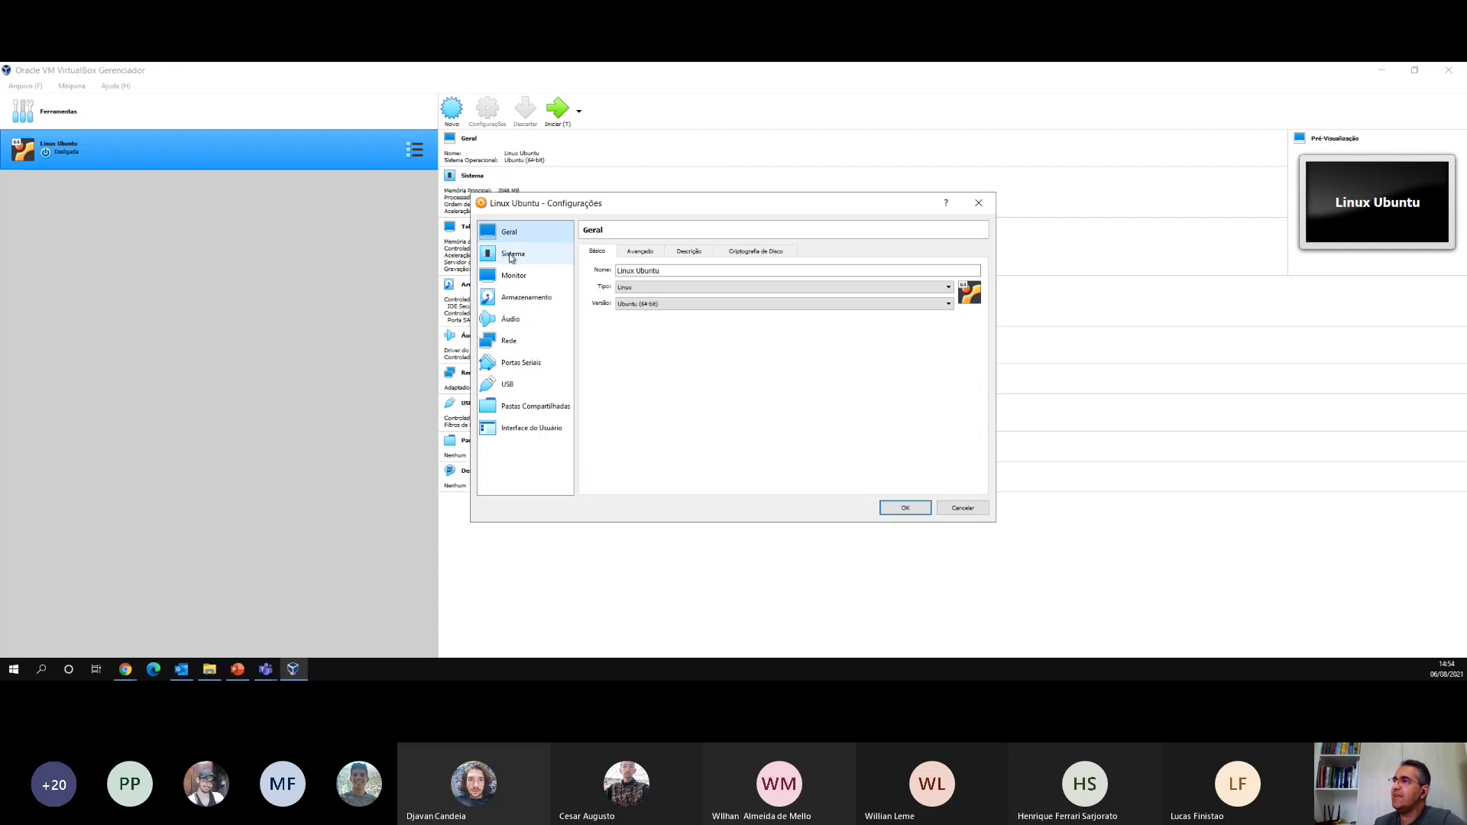
pyautogui.click(525, 301)
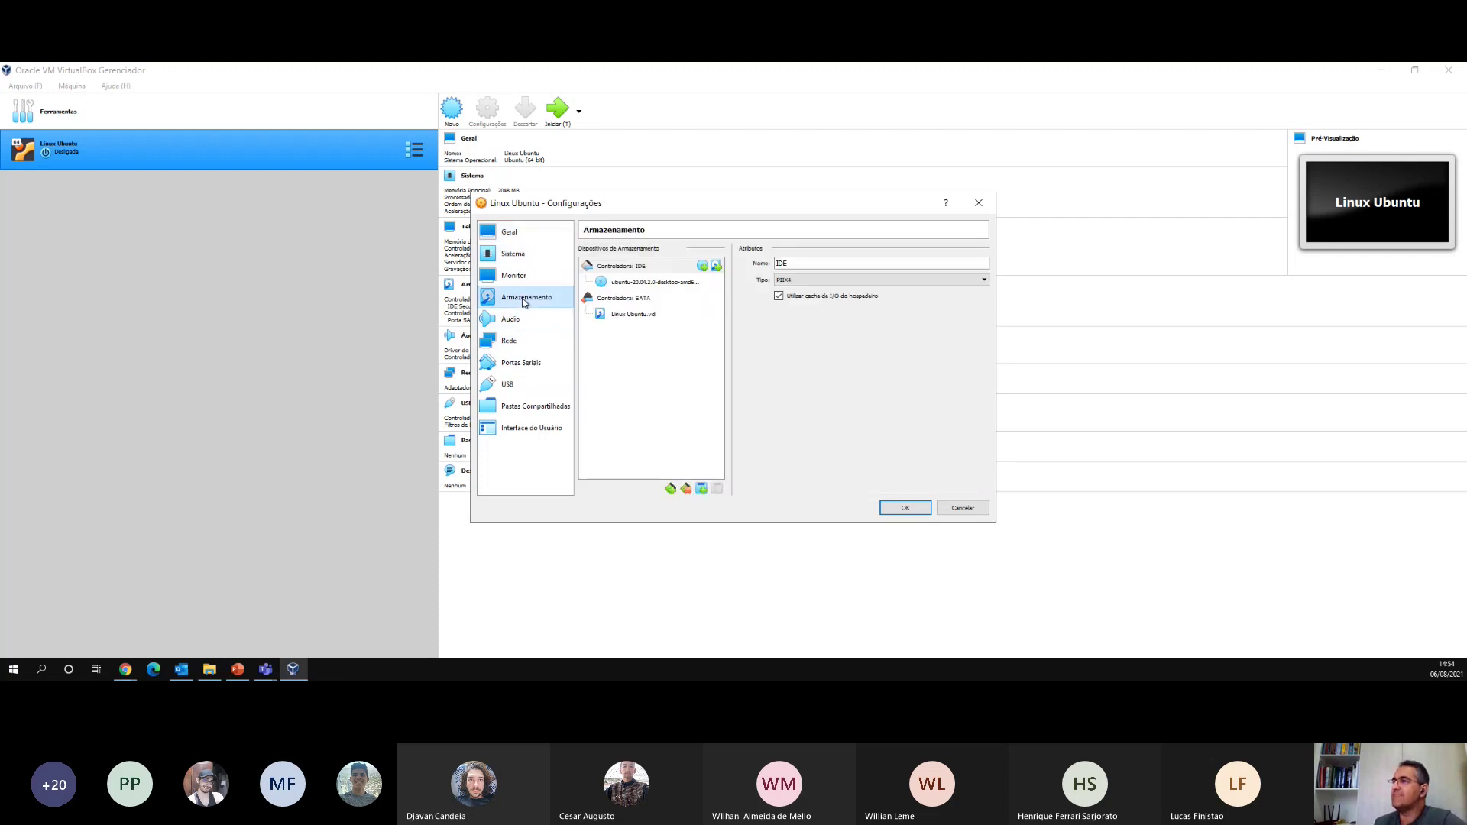
pyautogui.click(677, 283)
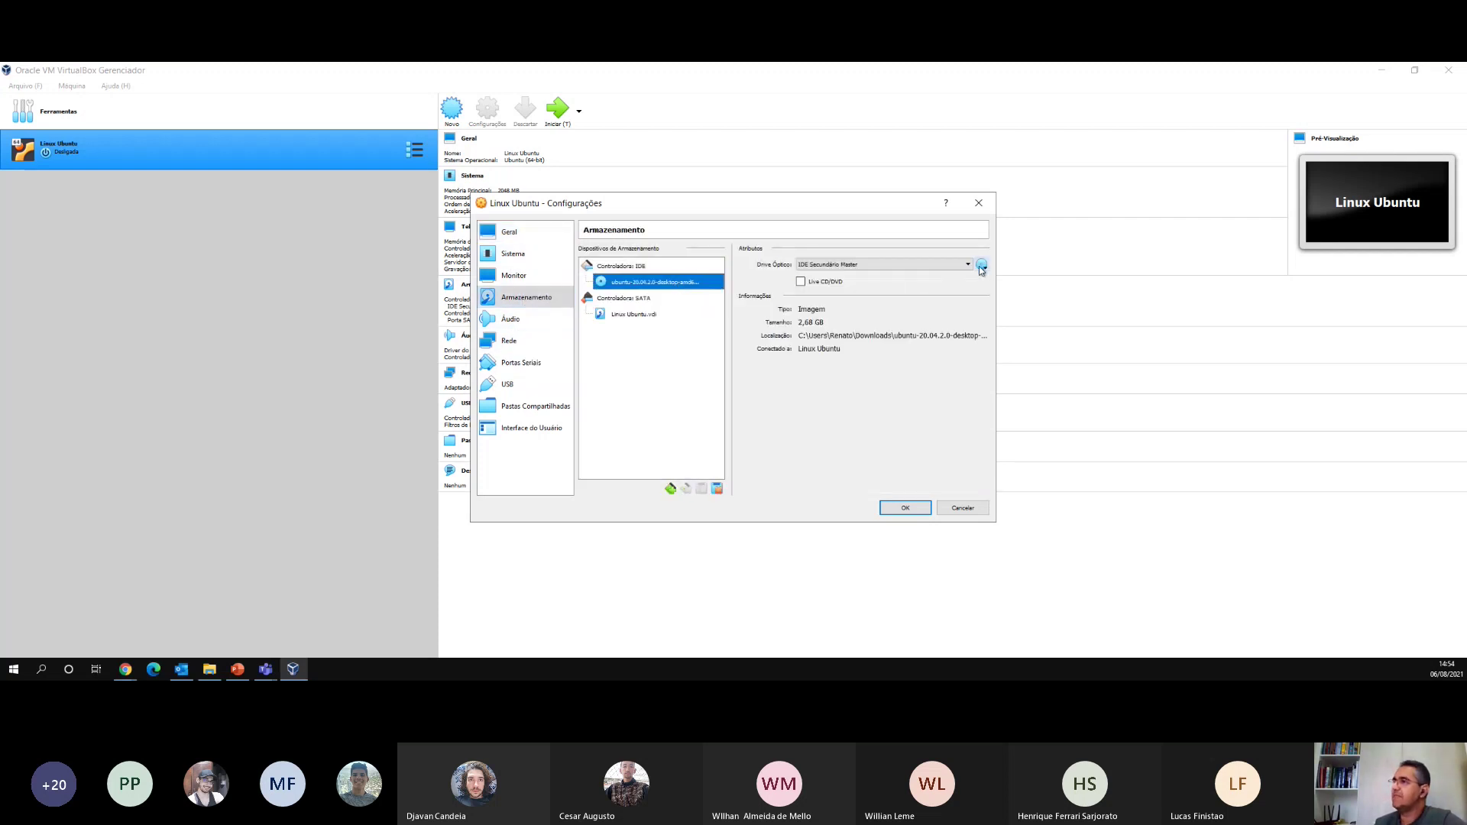